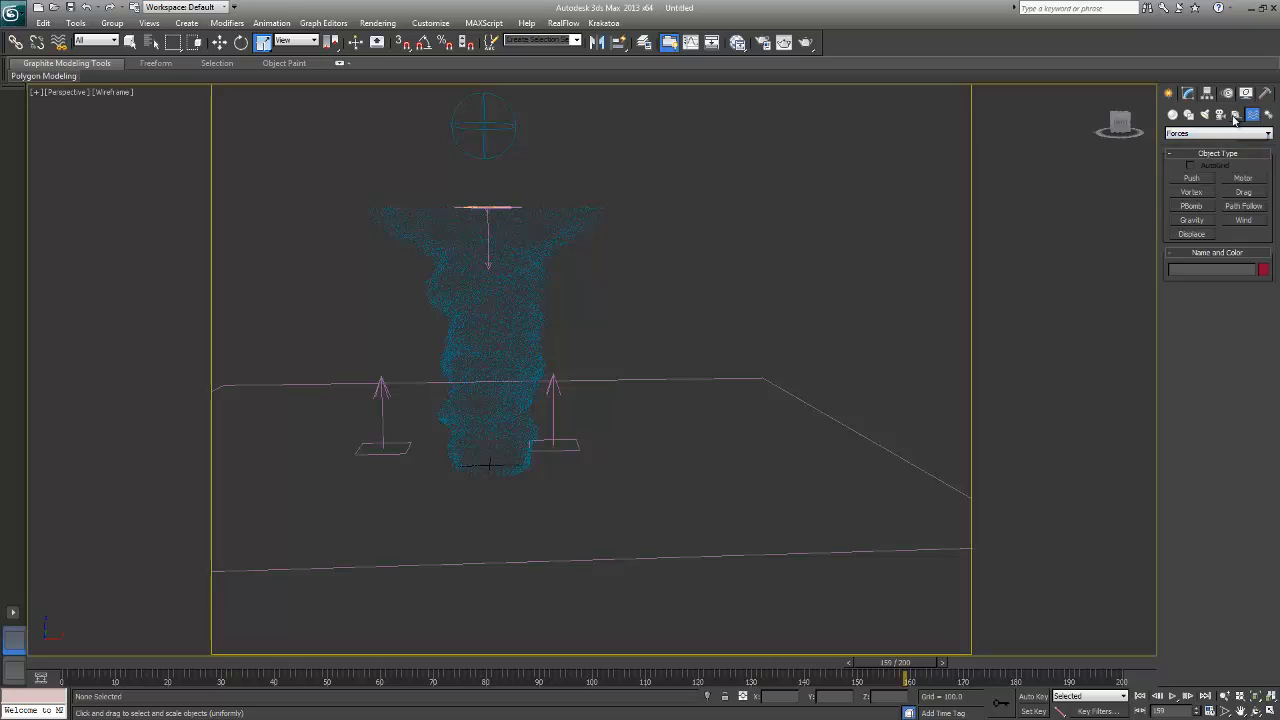
# - Create a FumeFX Particle Source helper beside the particle column and reduce its icon size to about 177
pyautogui.click(1226, 134)
pyautogui.click(1183, 242)
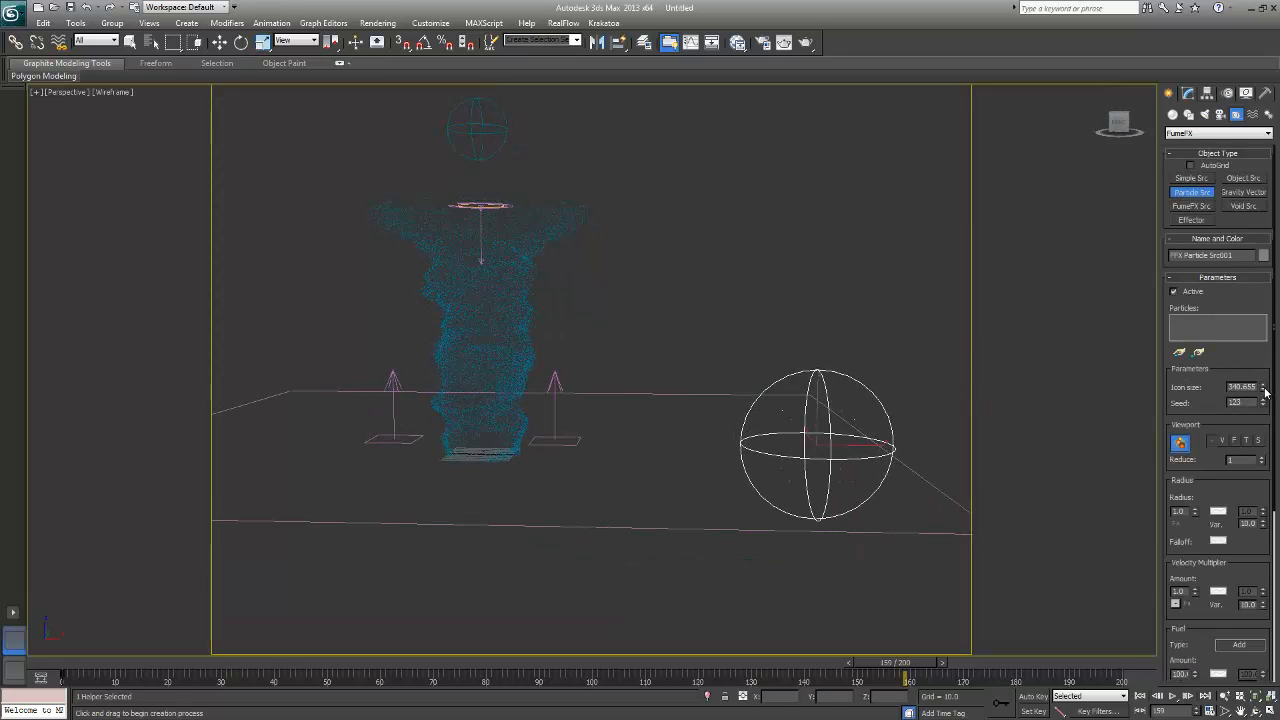
pyautogui.moveTo(1265, 393); pyautogui.dragTo(1265, 420)
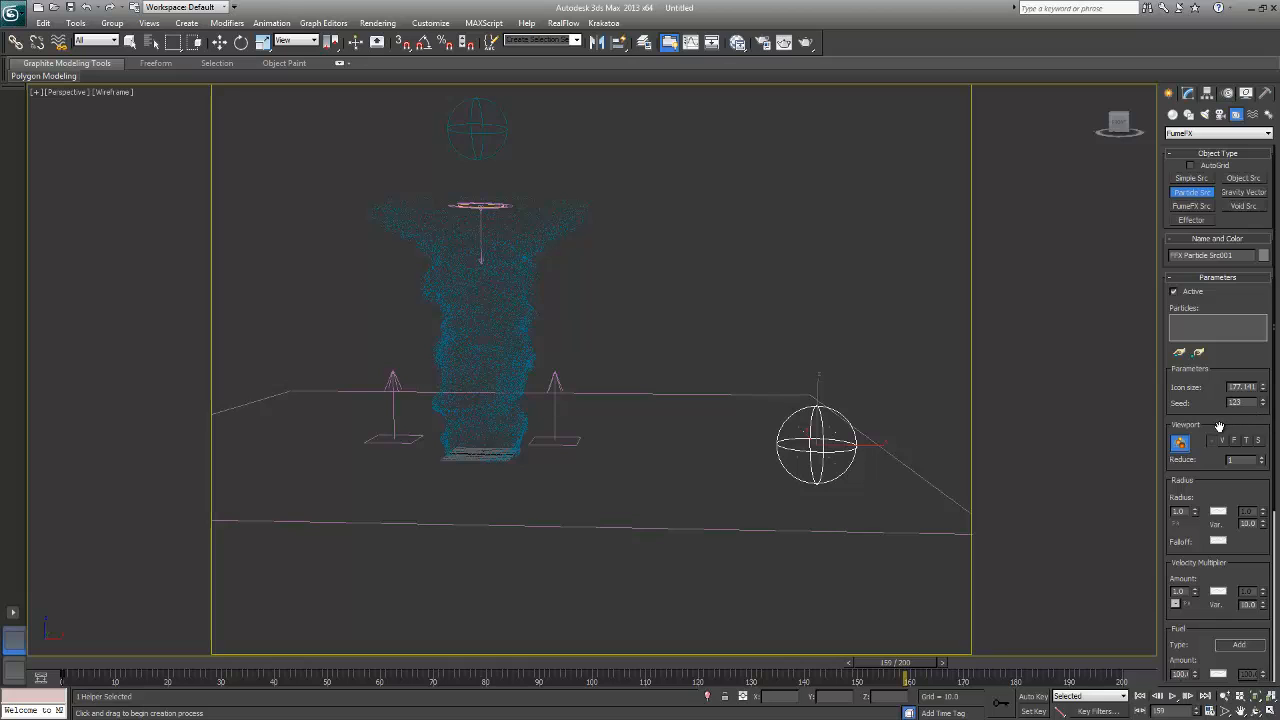
# - Quick-align the FumeFX particle source to the upward force arrow on the right of the particle column
pyautogui.hotkey('shift', 'a')
pyautogui.click(560, 380)
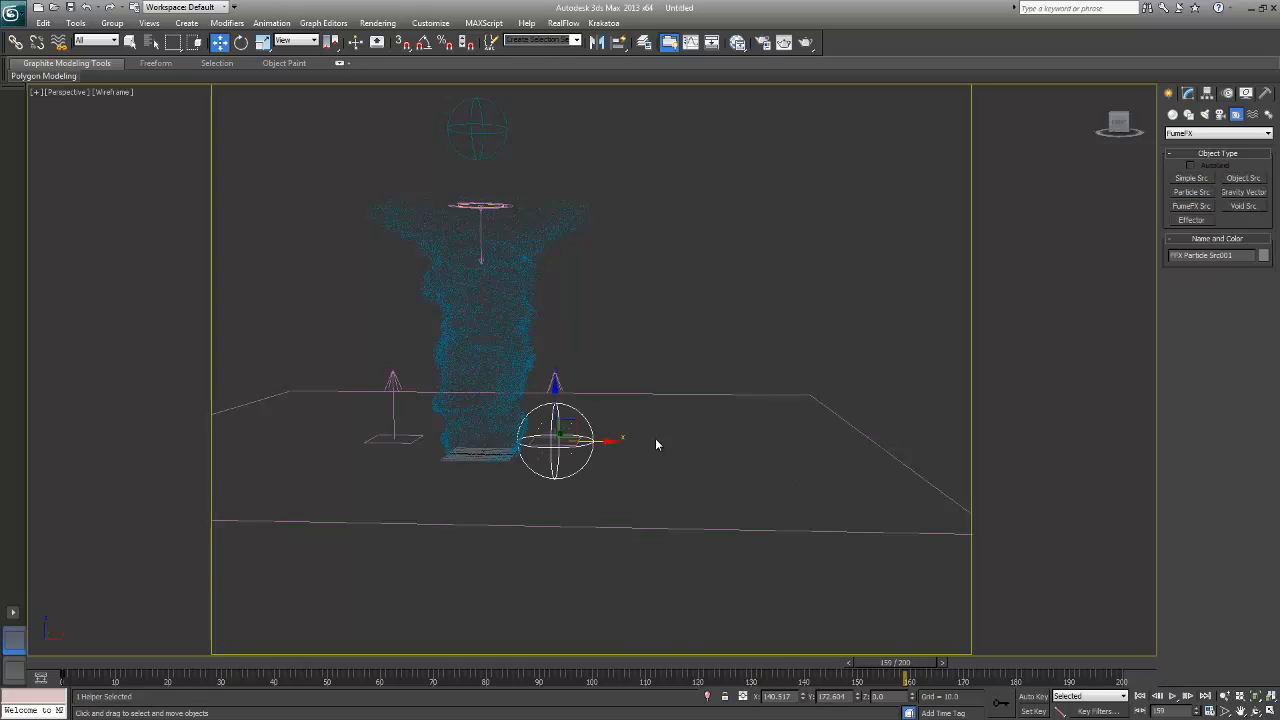
pyautogui.keyDown('alt'); pyautogui.moveTo(655, 443); pyautogui.dragTo(755, 382, button='middle'); pyautogui.keyUp('alt')
pyautogui.scroll(2, 648, 462)
pyautogui.scroll(2, 850, 430)
pyautogui.keyDown('alt'); pyautogui.moveTo(893, 450); pyautogui.dragTo(1147, 222, button='middle'); pyautogui.keyUp('alt')
# - Turn off the particle source's viewport display and add PF Source 001 to its particles
pyautogui.click(1189, 93)
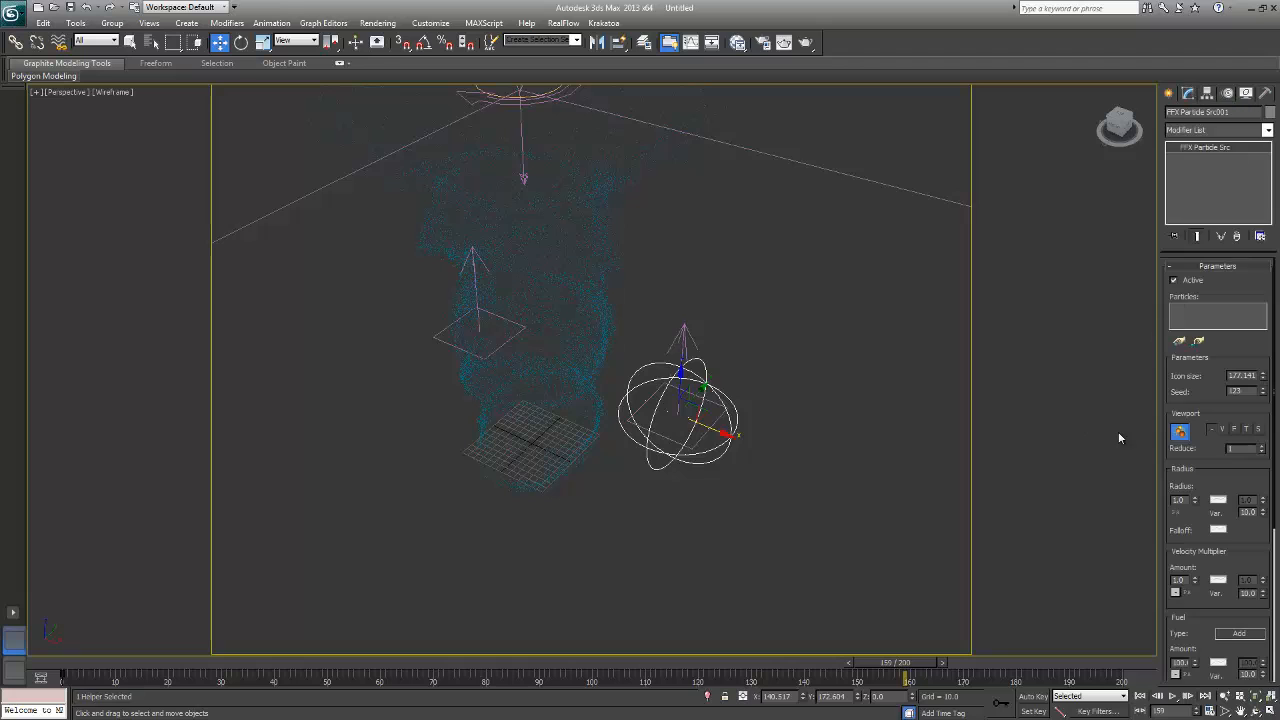
pyautogui.click(1181, 438)
pyautogui.keyDown('alt'); pyautogui.moveTo(1000, 424); pyautogui.dragTo(800, 441, button='middle'); pyautogui.keyUp('alt')
pyautogui.keyDown('alt'); pyautogui.moveTo(656, 362); pyautogui.dragTo(700, 400, button='middle'); pyautogui.keyUp('alt')
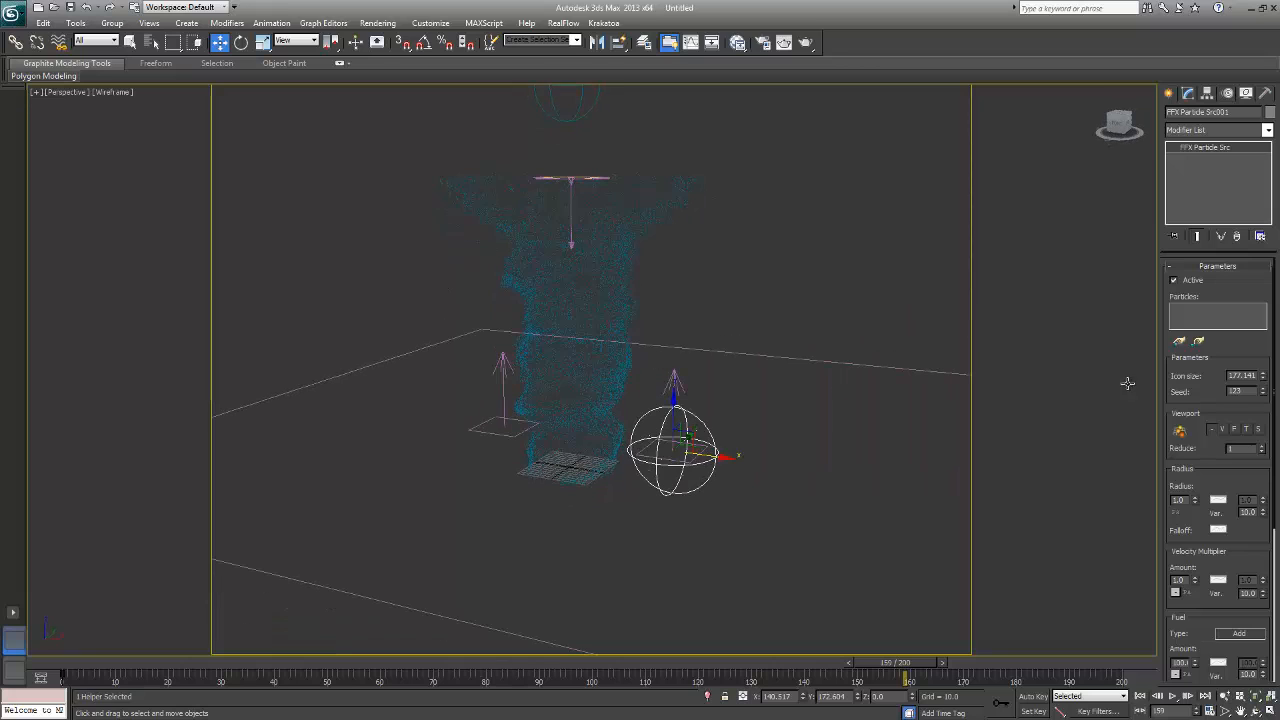
pyautogui.click(1179, 341)
pyautogui.click(650, 222)
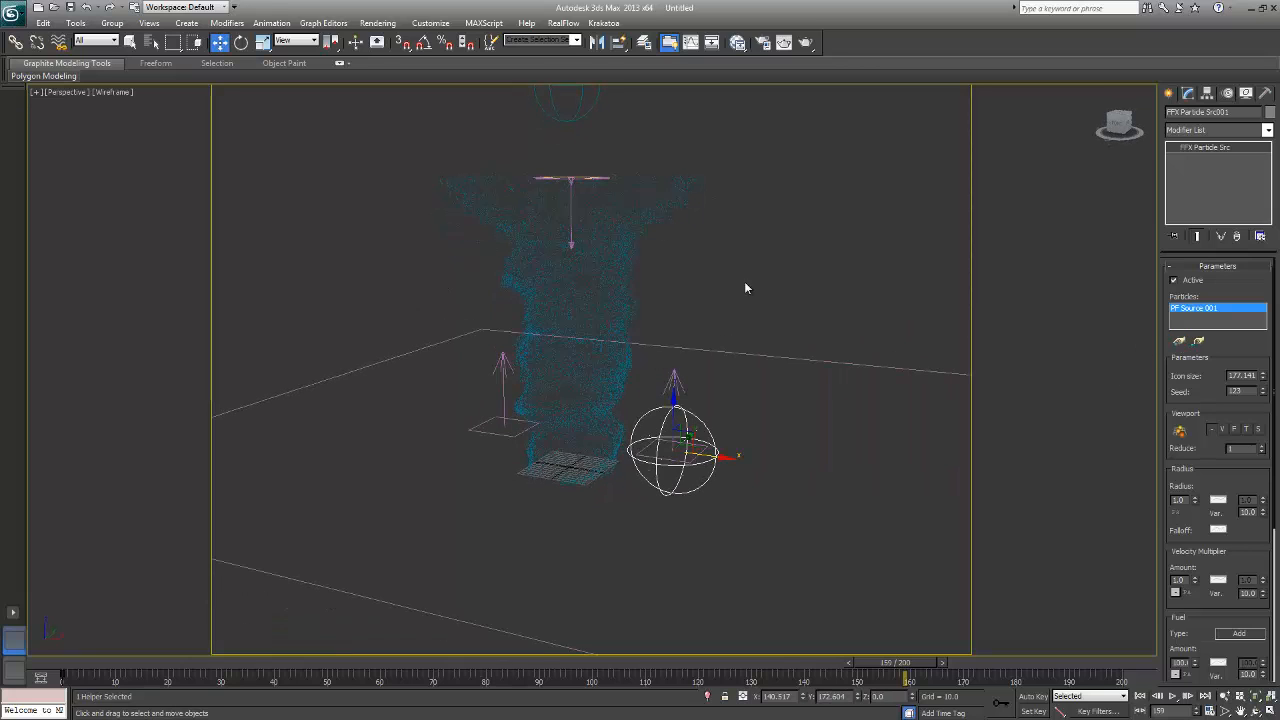
# - Show the particle source's particles in the viewport and examine the lower part of the column
pyautogui.keyDown('alt'); pyautogui.moveTo(748, 288); pyautogui.dragTo(758, 384, button='middle'); pyautogui.keyUp('alt')
pyautogui.click(1184, 432)
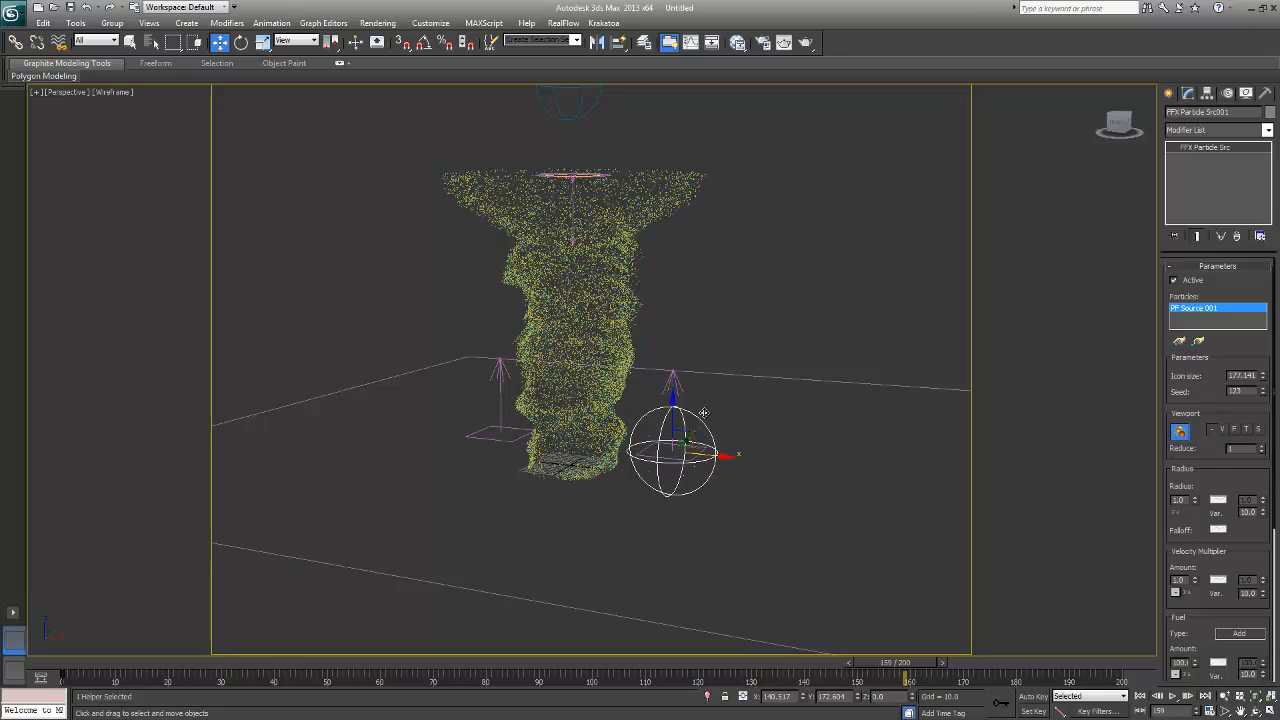
pyautogui.scroll(2, 716, 346)
pyautogui.moveTo(720, 440); pyautogui.dragTo(717, 356, button='middle')
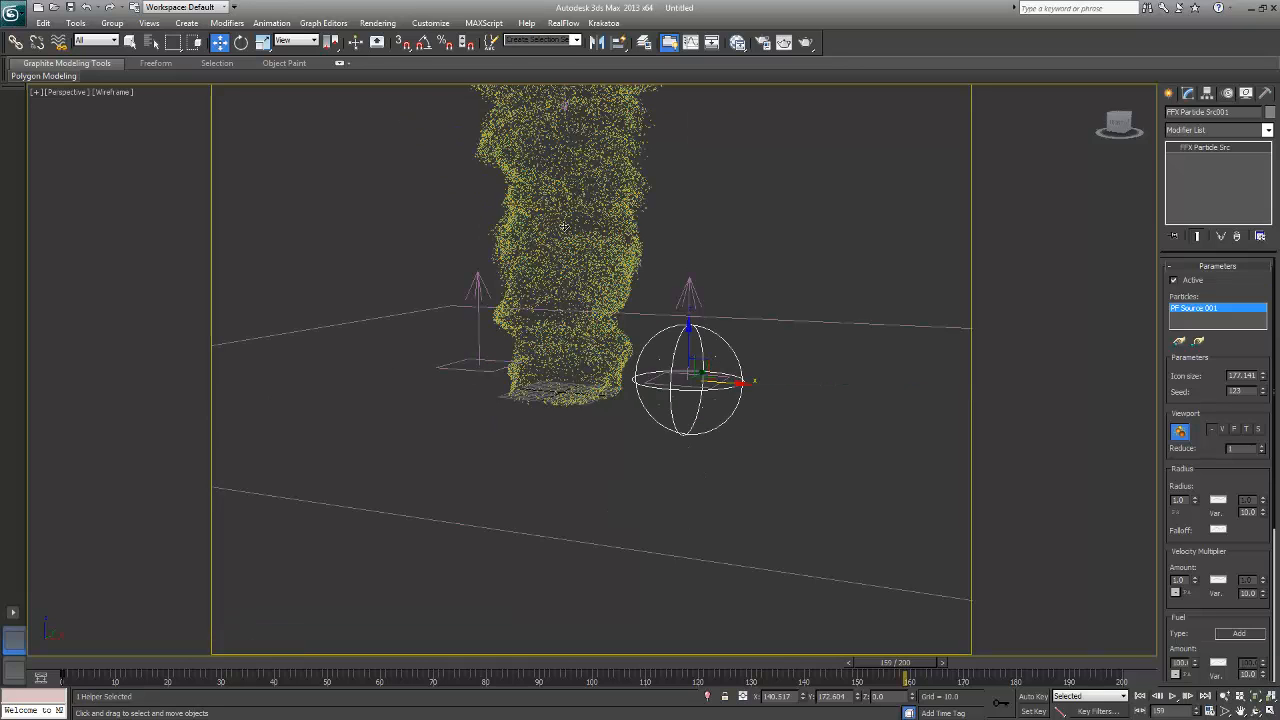
pyautogui.scroll(1, 646, 263)
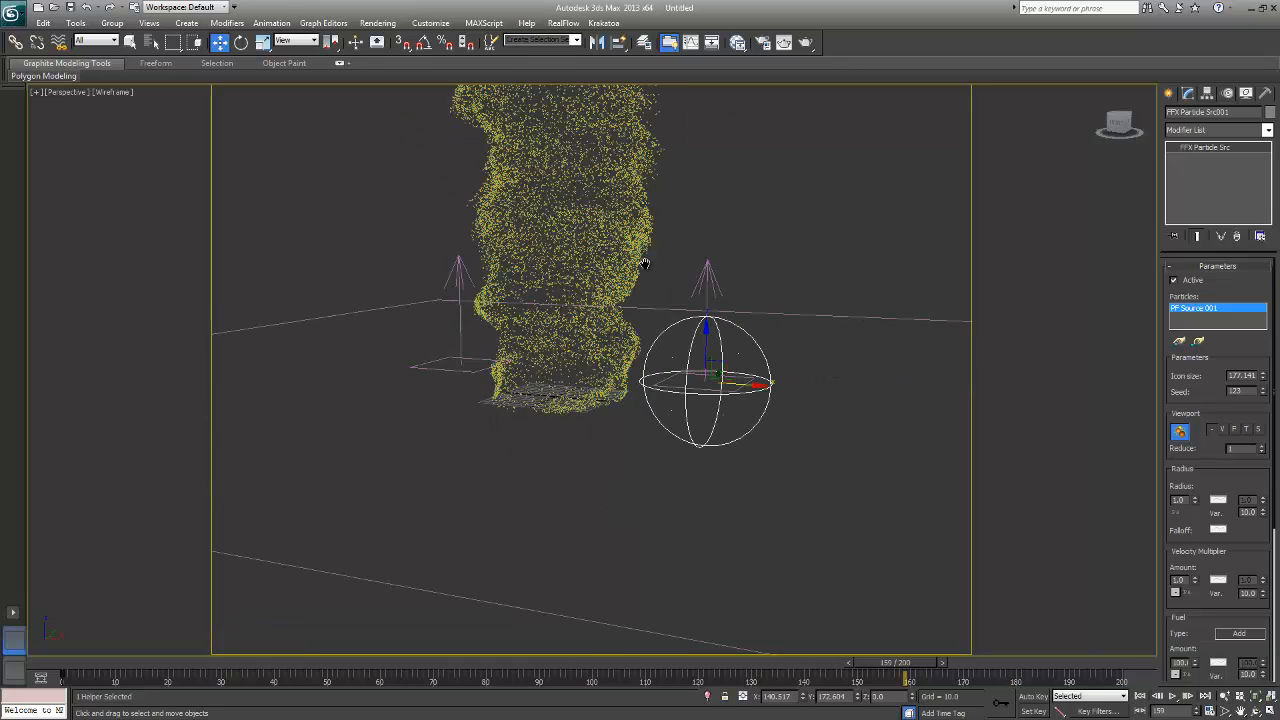
pyautogui.moveTo(646, 263); pyautogui.dragTo(650, 269, button='middle')
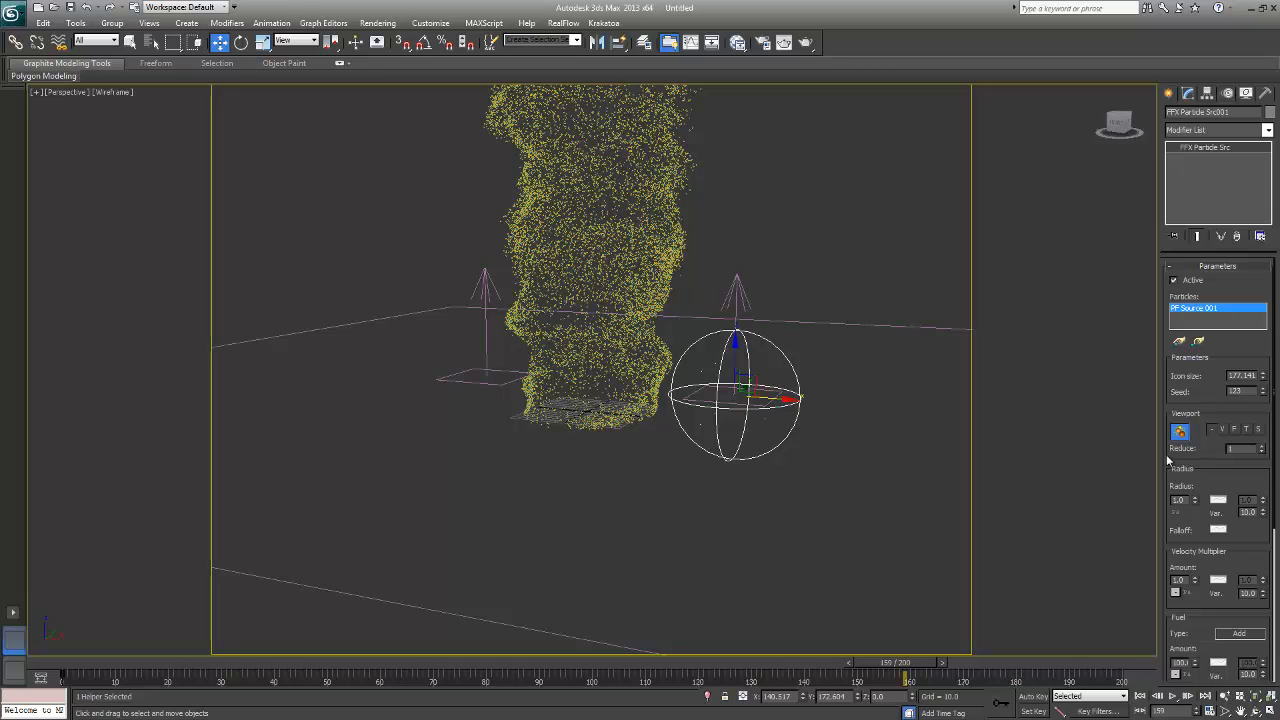
pyautogui.scroll(1, 1182, 434)
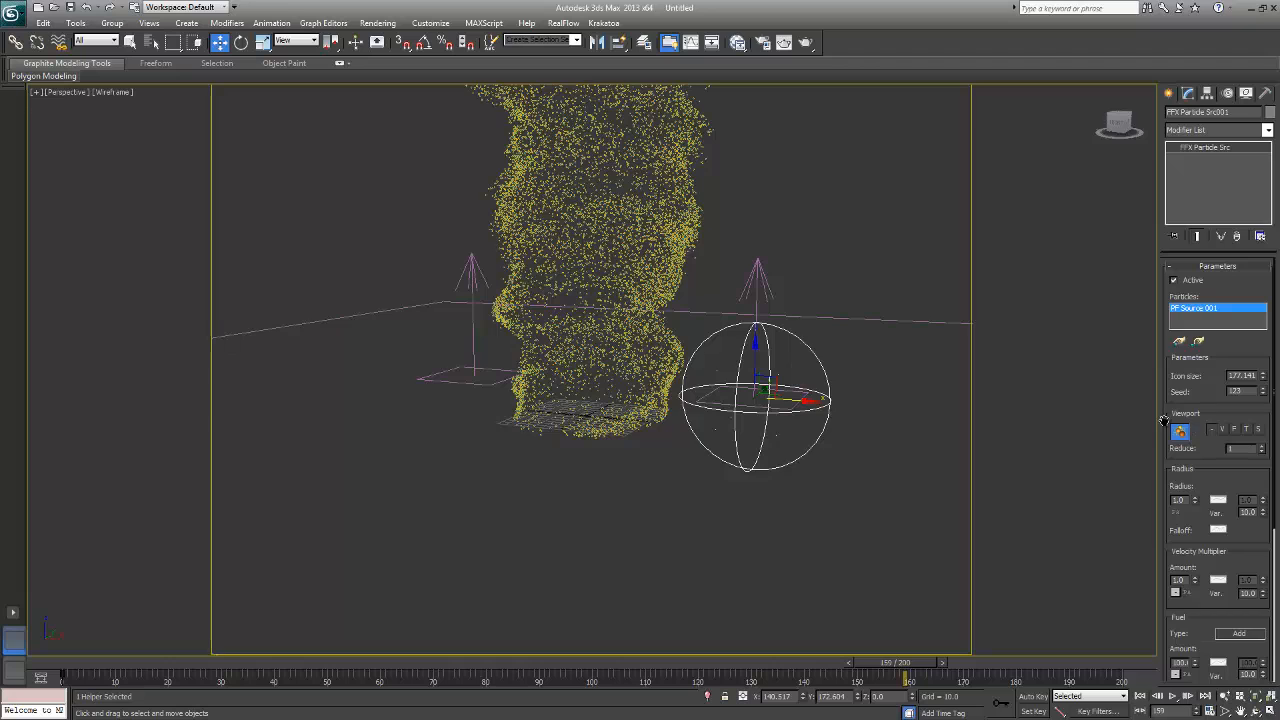
pyautogui.scroll(1, 1165, 427)
# - Hide the source's viewport particles and play the animation from frame 0 to frame 15
pyautogui.click(1177, 430)
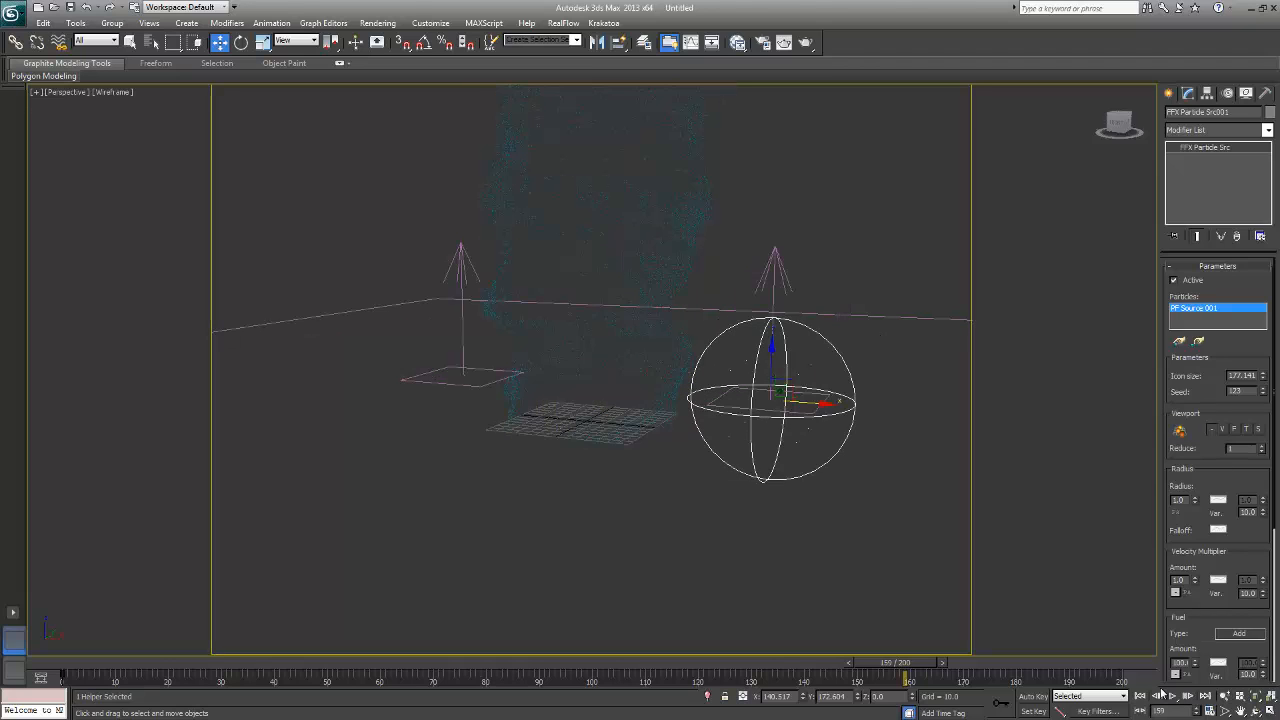
pyautogui.click(1139, 696)
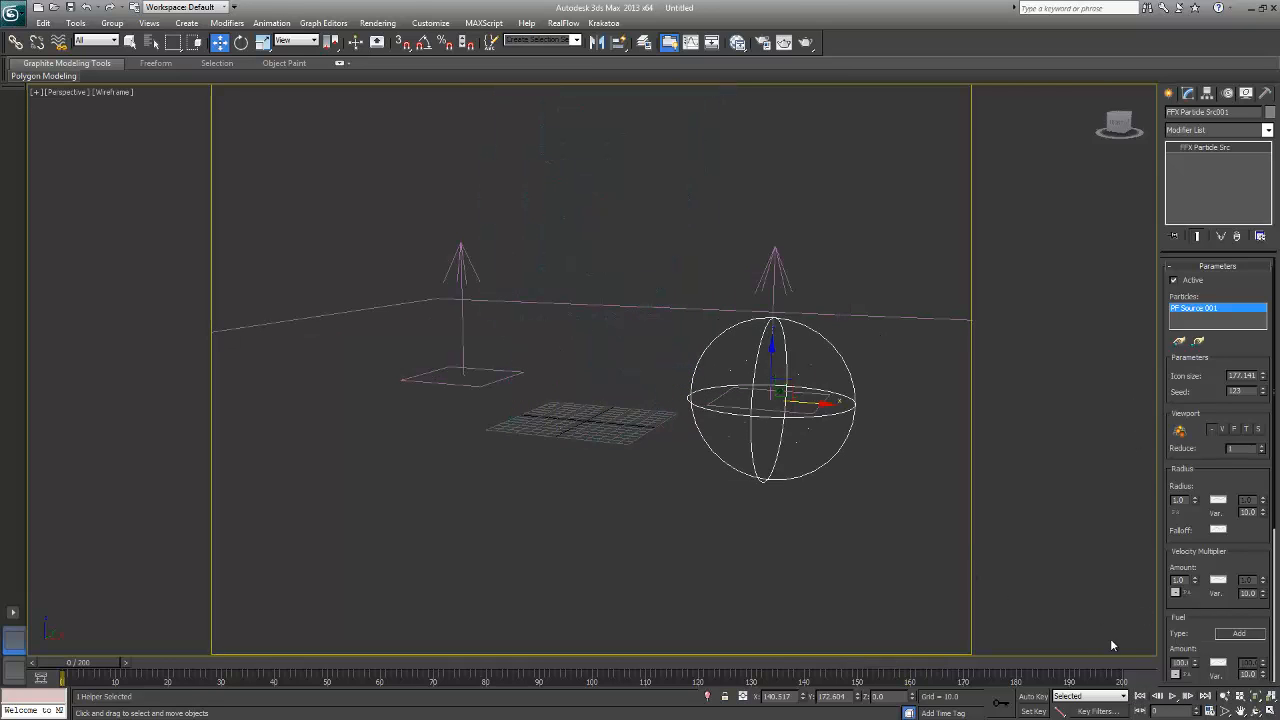
pyautogui.click(1172, 696)
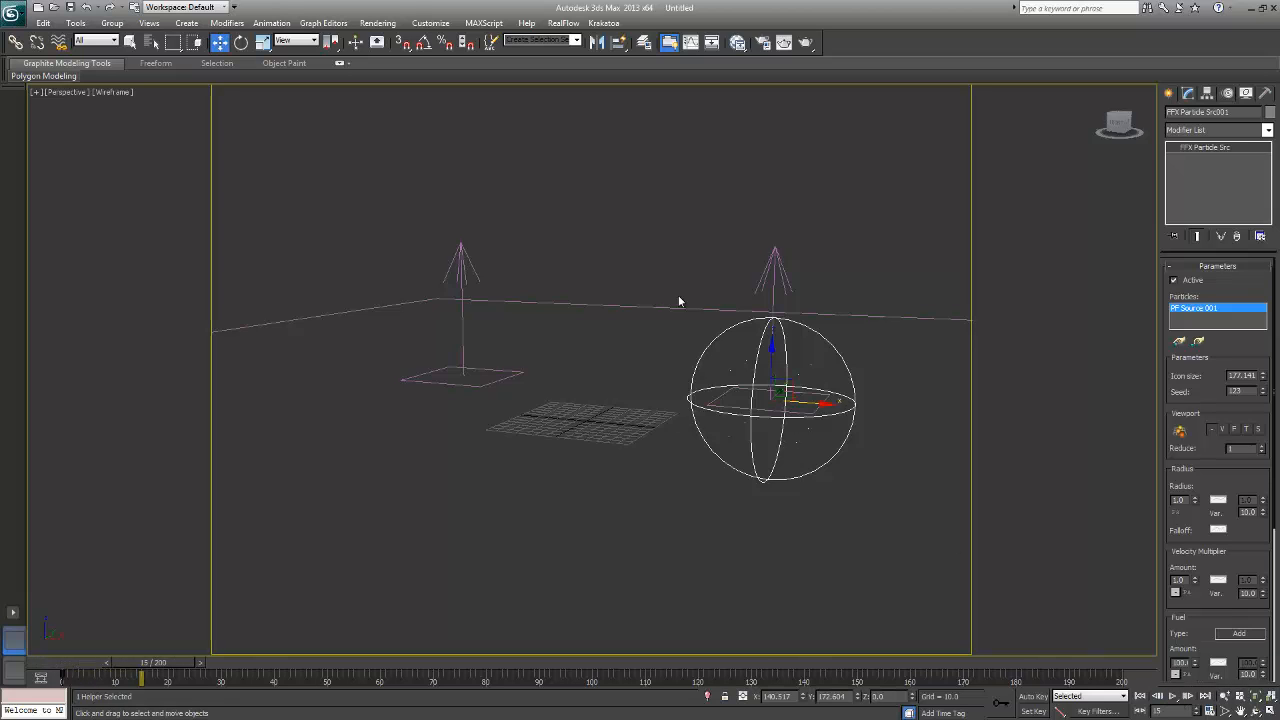
pyautogui.moveTo(679, 301); pyautogui.dragTo(651, 434, button='middle')
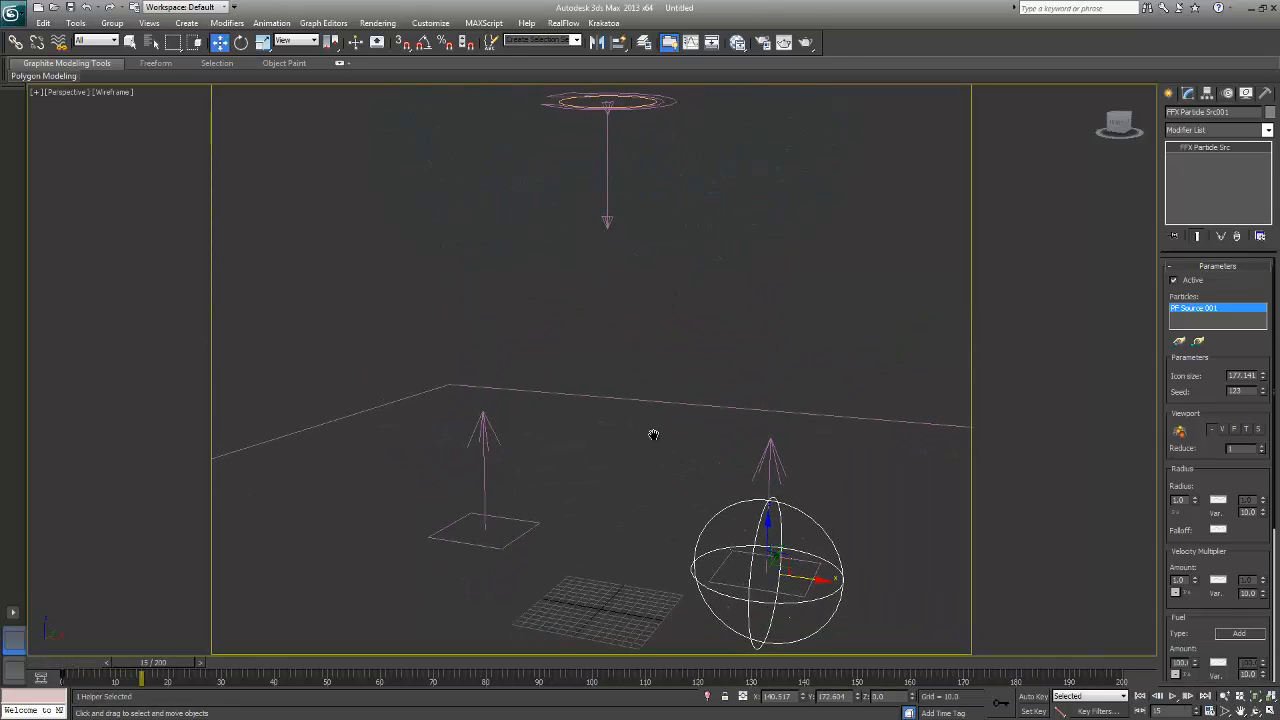
# - Show the source's particles in the viewport again and set its radius range from 3.0 to 5.0
pyautogui.click(1181, 430)
pyautogui.moveTo(650, 233)
pyautogui.keyDown('alt'); pyautogui.mouseDown(button='middle')
pyautogui.moveTo(654, 248)
pyautogui.moveTo(640, 248)
pyautogui.moveTo(641, 225)
pyautogui.mouseUp(button='middle'); pyautogui.keyUp('alt')
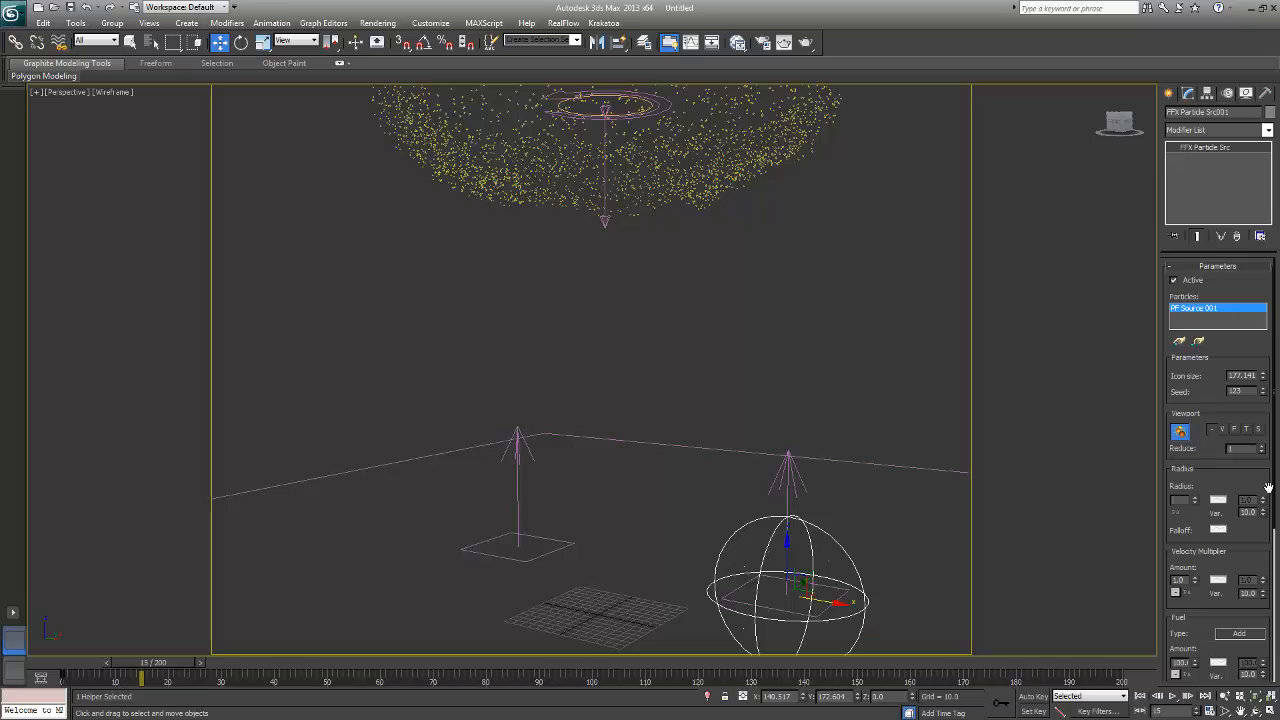
pyautogui.press('Return')
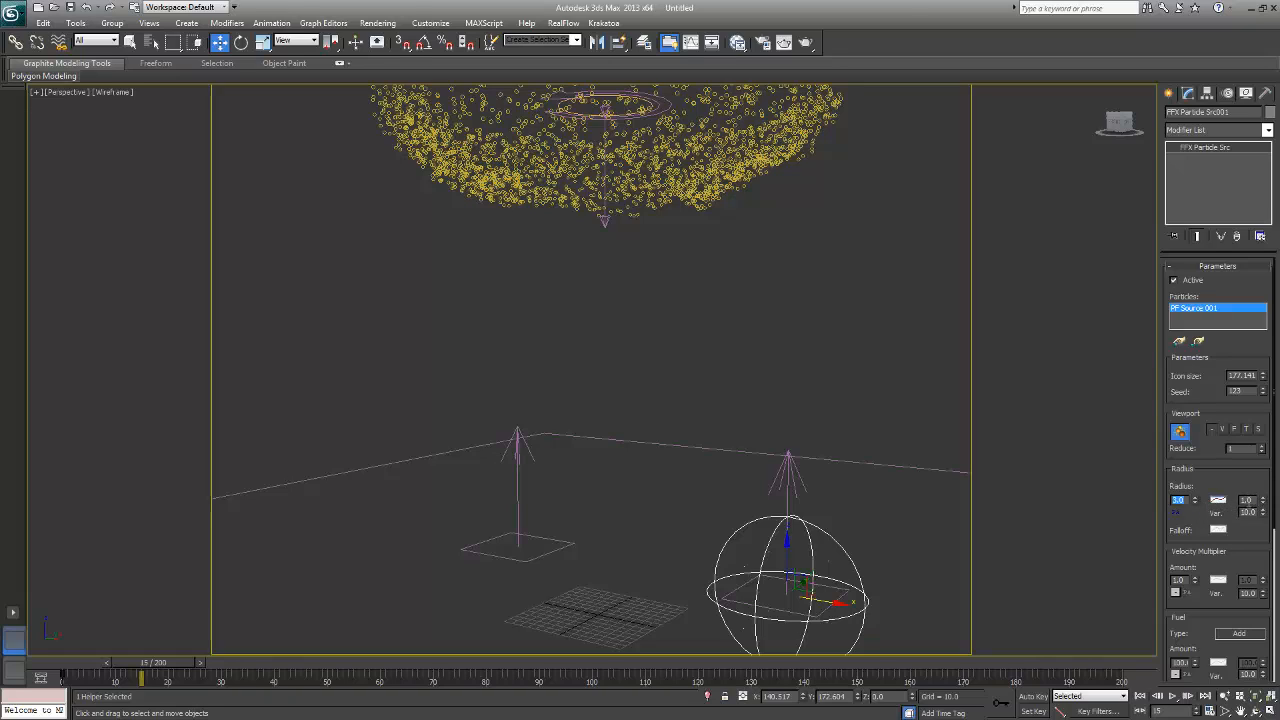
pyautogui.press('Tab')
# - Add a control point to the Particle Radius curve at about 0.35, 0.635, bending the curve upward
pyautogui.click(1218, 501)
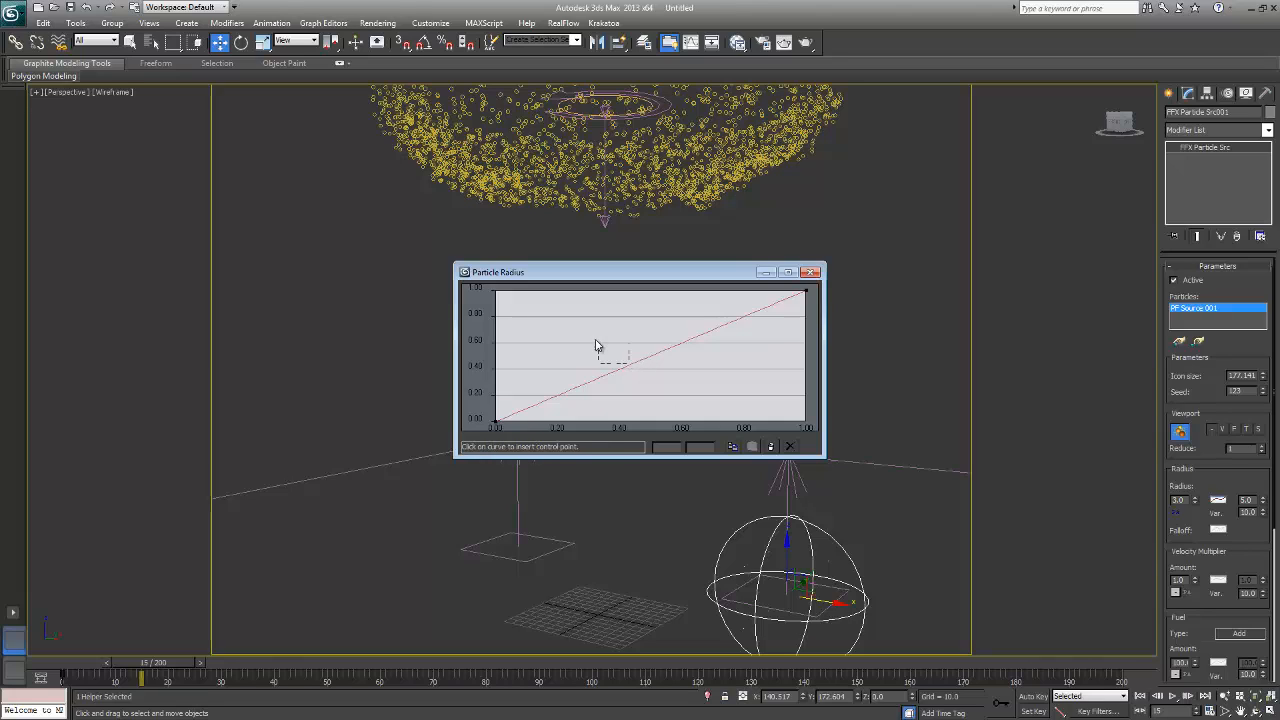
pyautogui.click(624, 366)
pyautogui.moveTo(624, 366); pyautogui.dragTo(604, 338)
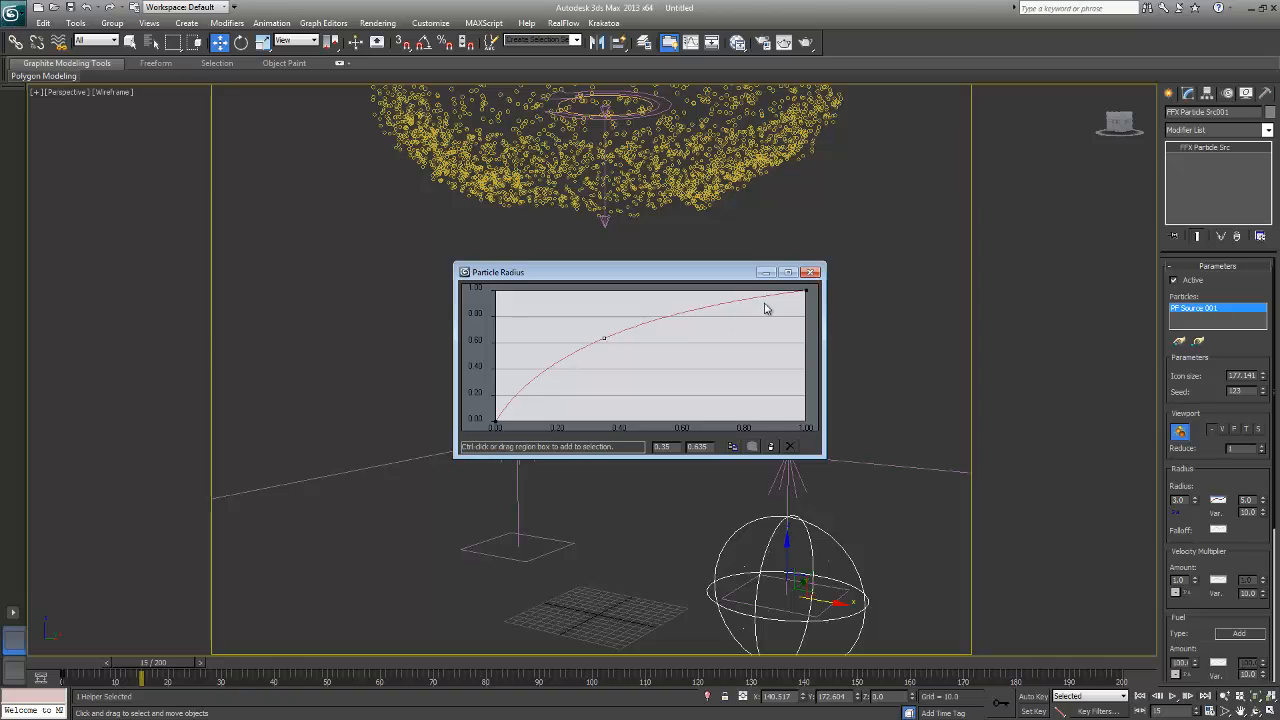
pyautogui.click(812, 272)
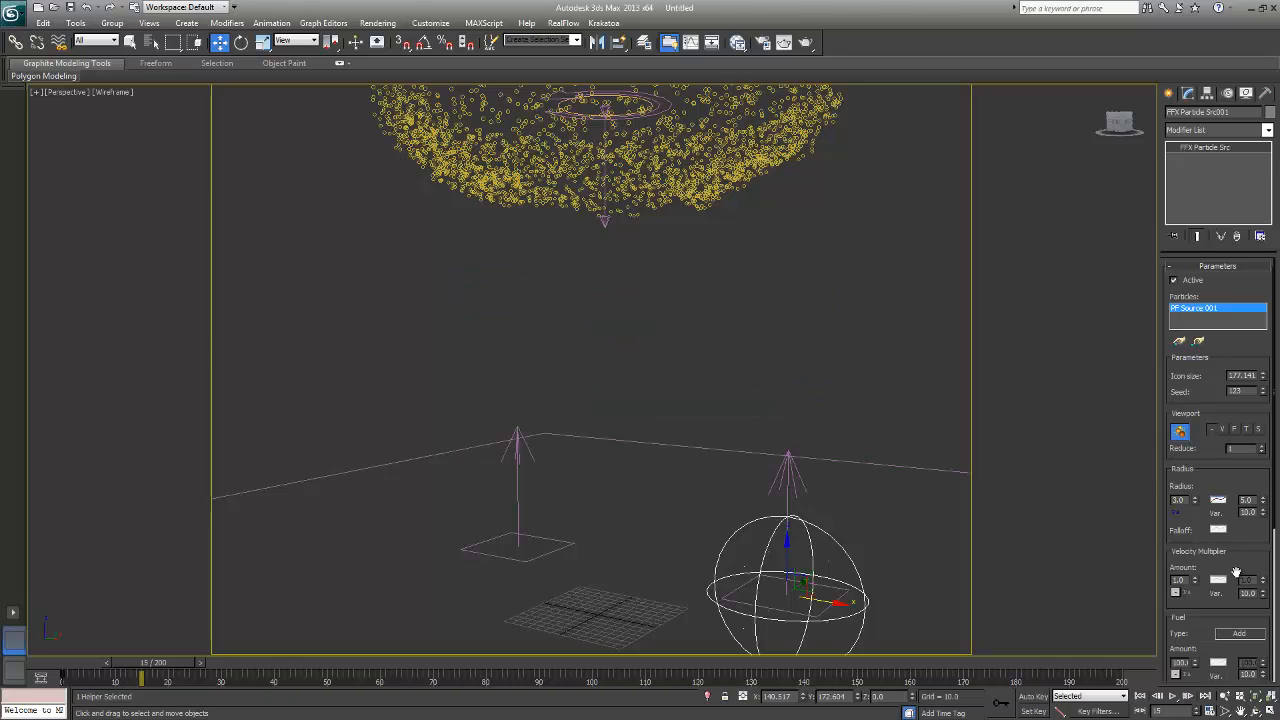
# - Set the particle source's smoke amount to 5 and its fuel type to Disabled
pyautogui.scroll(-5, 1236, 572)
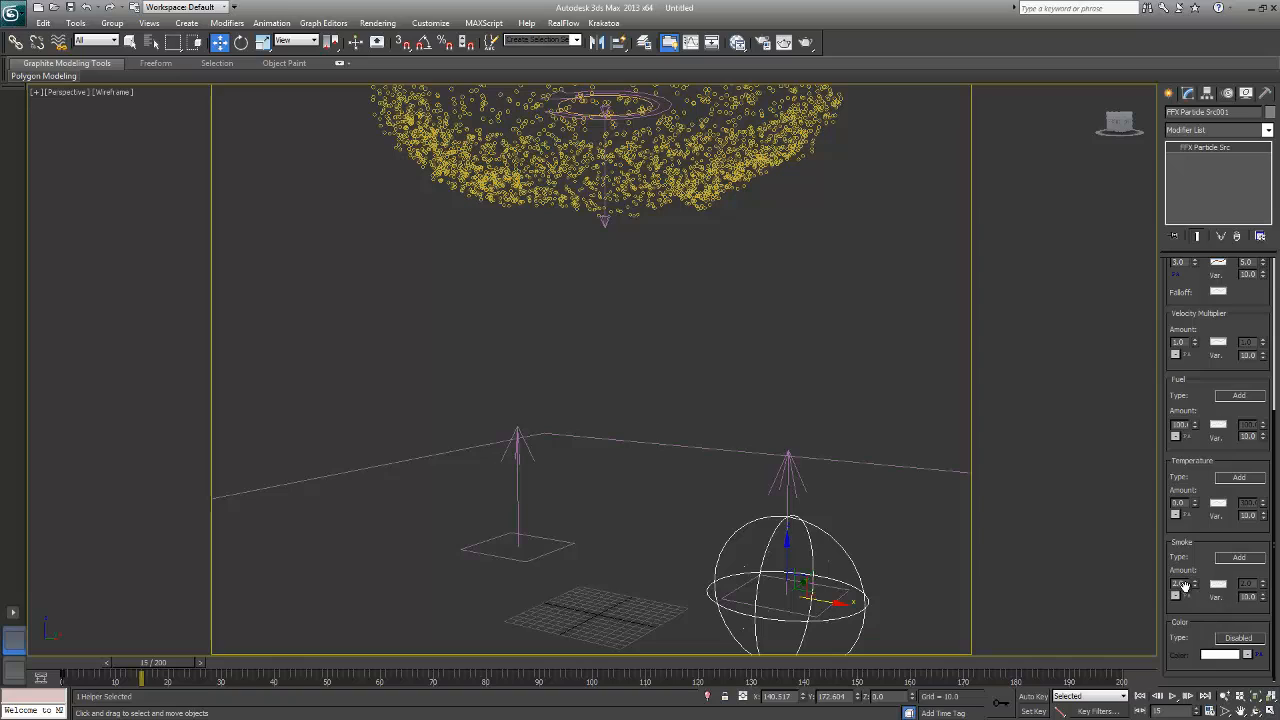
pyautogui.write('5')
pyautogui.press('Return')
pyautogui.moveTo(1222, 544); pyautogui.dragTo(1219, 476)
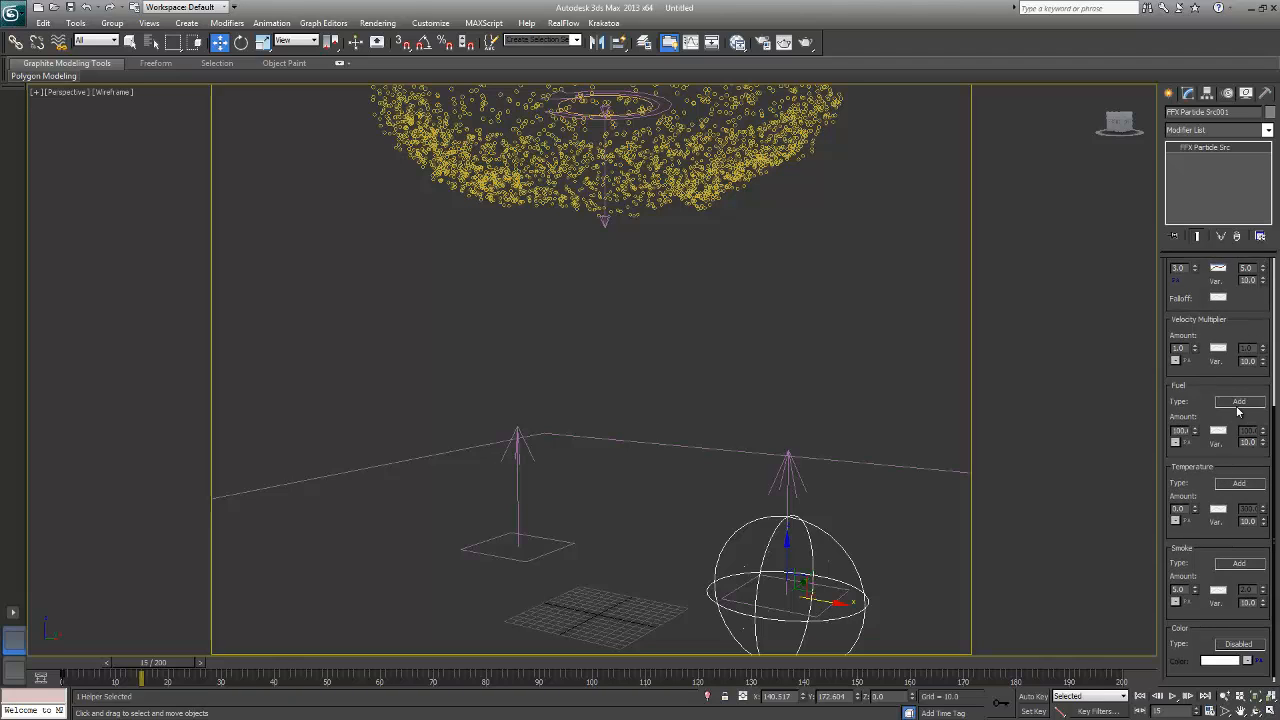
pyautogui.click(1239, 401)
pyautogui.click(1201, 416)
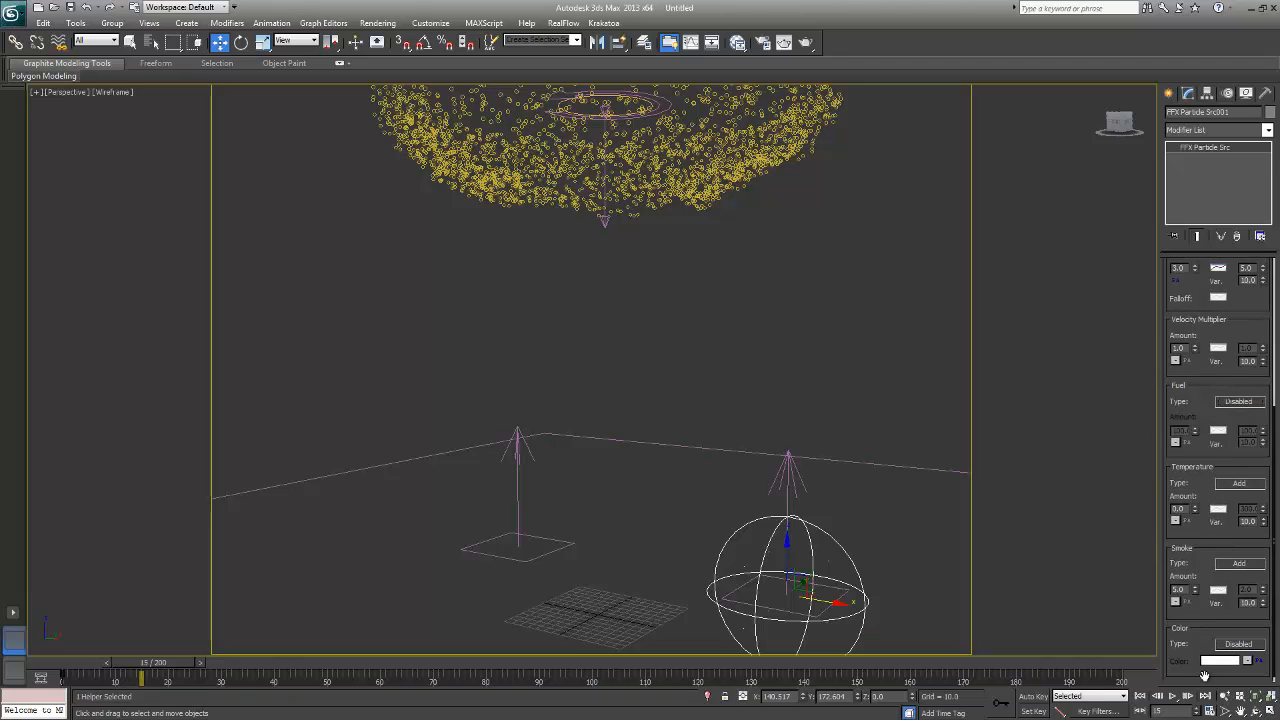
# - Return the timeline to frame 0 and turn off the particle source's viewport display
pyautogui.click(1140, 696)
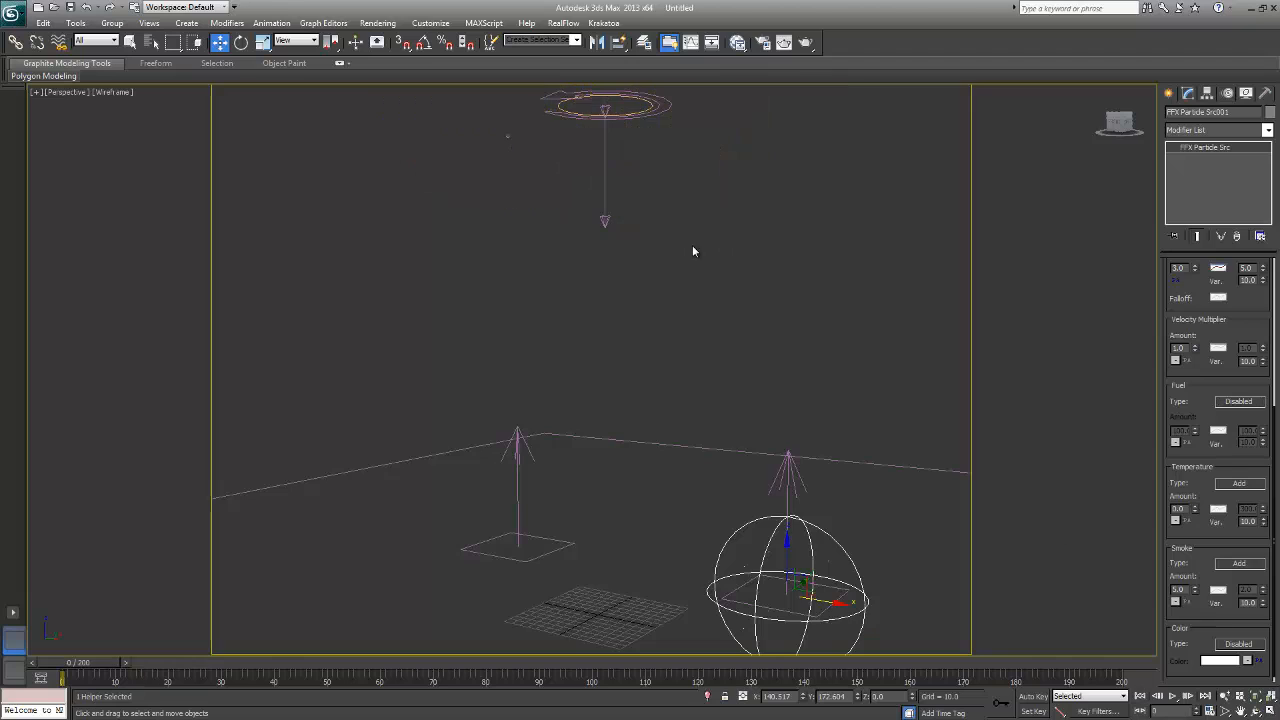
pyautogui.scroll(-2, 685, 244)
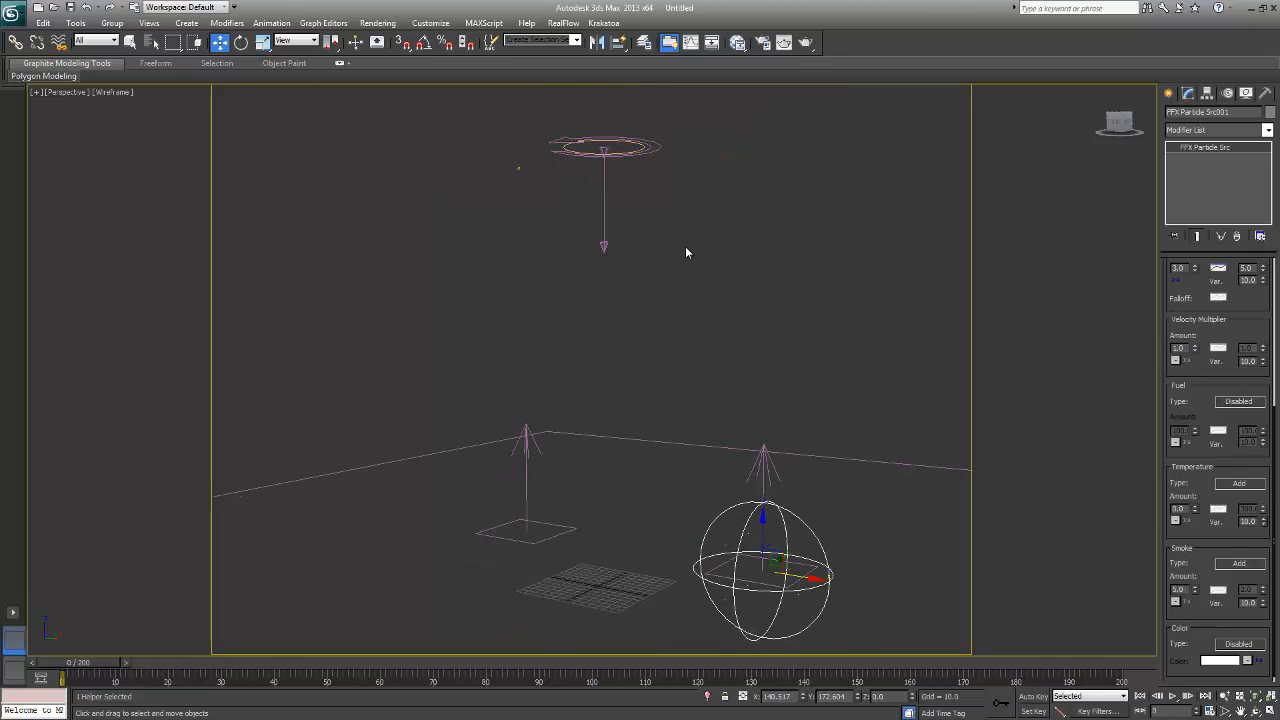
pyautogui.scroll(-3, 684, 254)
pyautogui.keyDown('alt'); pyautogui.moveTo(623, 274); pyautogui.dragTo(648, 328, button='middle'); pyautogui.keyUp('alt')
pyautogui.scroll(5, 1204, 307)
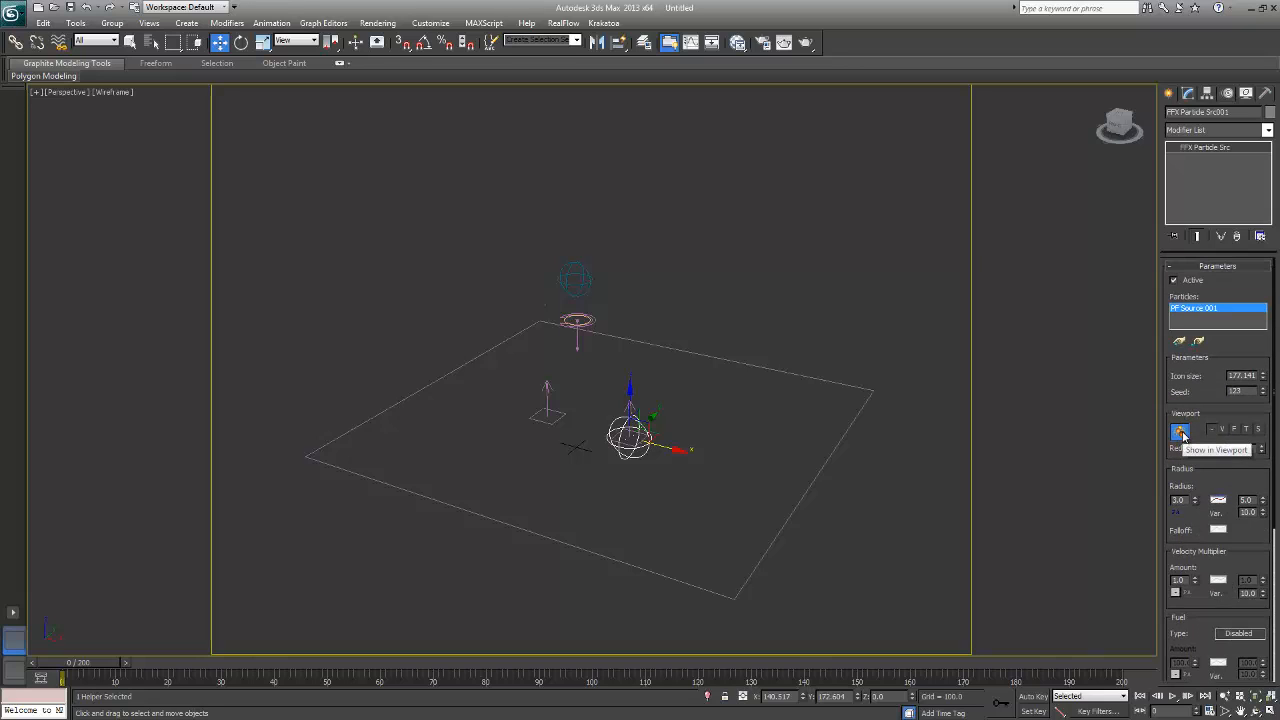
pyautogui.click(1181, 433)
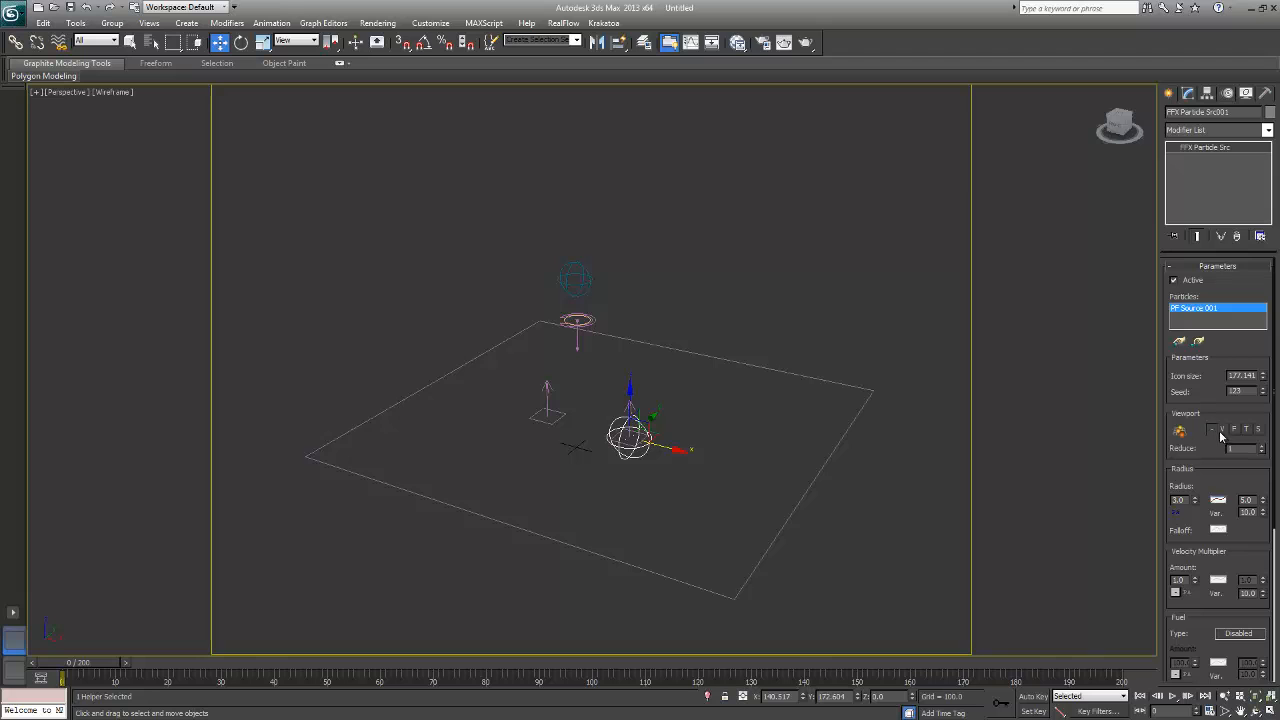
# - Unhide all hidden objects in the scene
pyautogui.keyDown('alt'); pyautogui.moveTo(706, 360); pyautogui.dragTo(734, 291, button='middle'); pyautogui.keyUp('alt')
pyautogui.rightClick(742, 272)
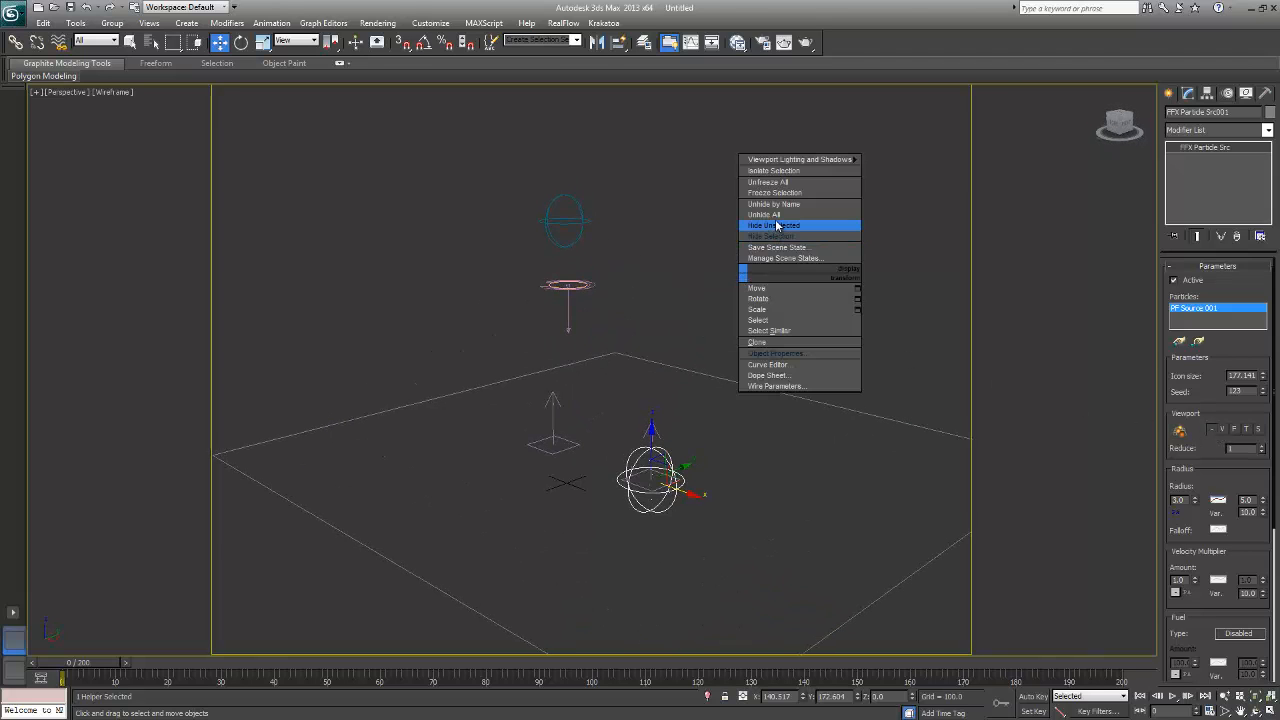
pyautogui.click(770, 215)
pyautogui.keyDown('alt'); pyautogui.moveTo(626, 357); pyautogui.dragTo(710, 384, button='middle'); pyautogui.keyUp('alt')
pyautogui.scroll(-2, 710, 383)
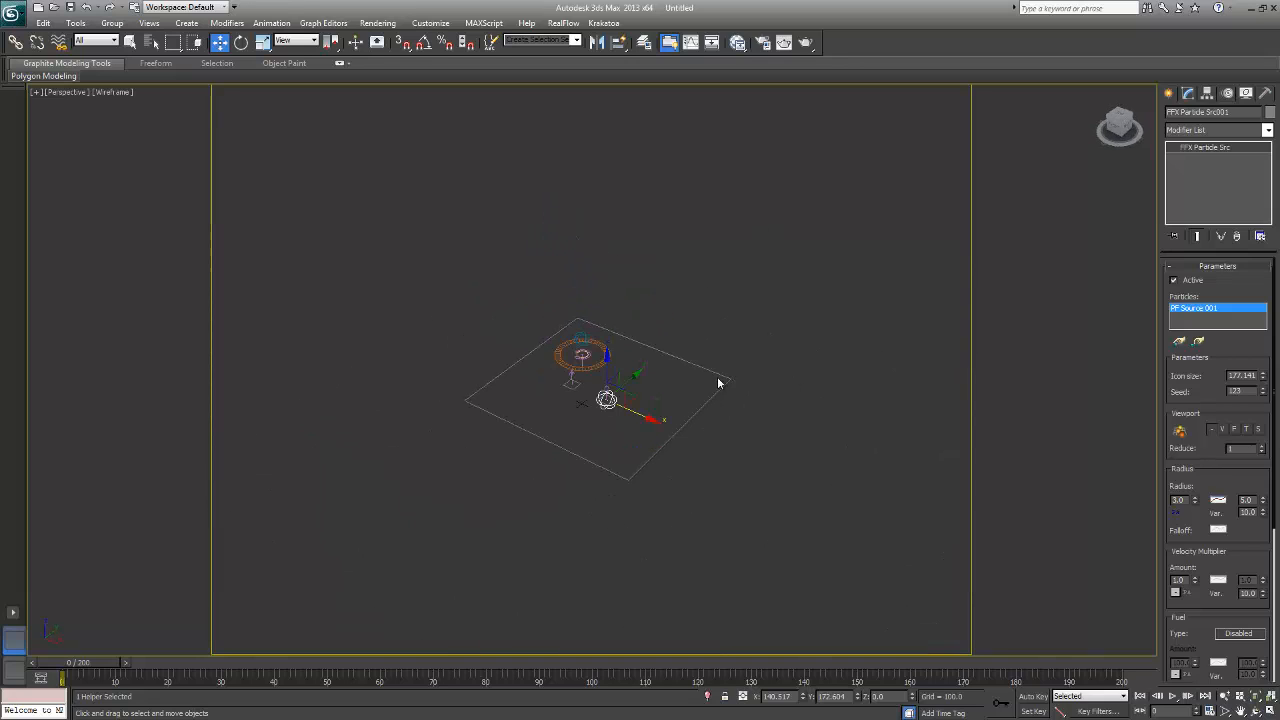
# - Create a box-shaped FumeFX simulation container around the particle setup
pyautogui.click(1168, 92)
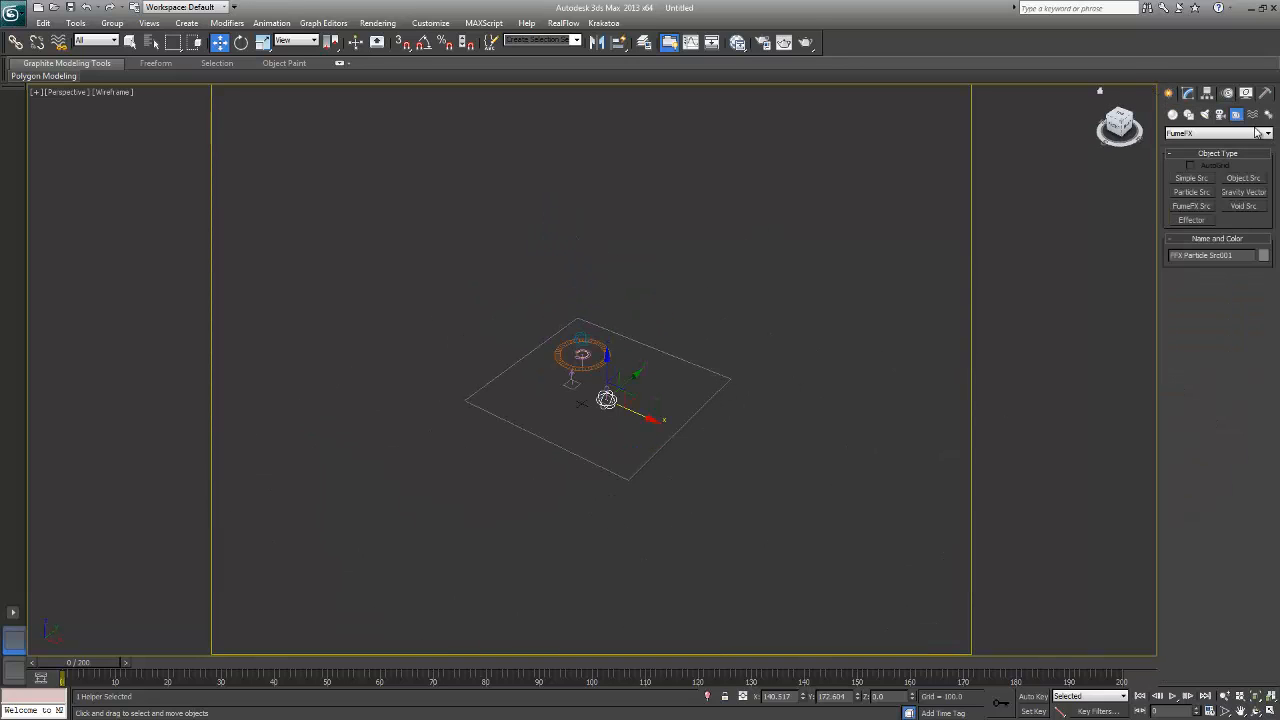
pyautogui.click(1187, 116)
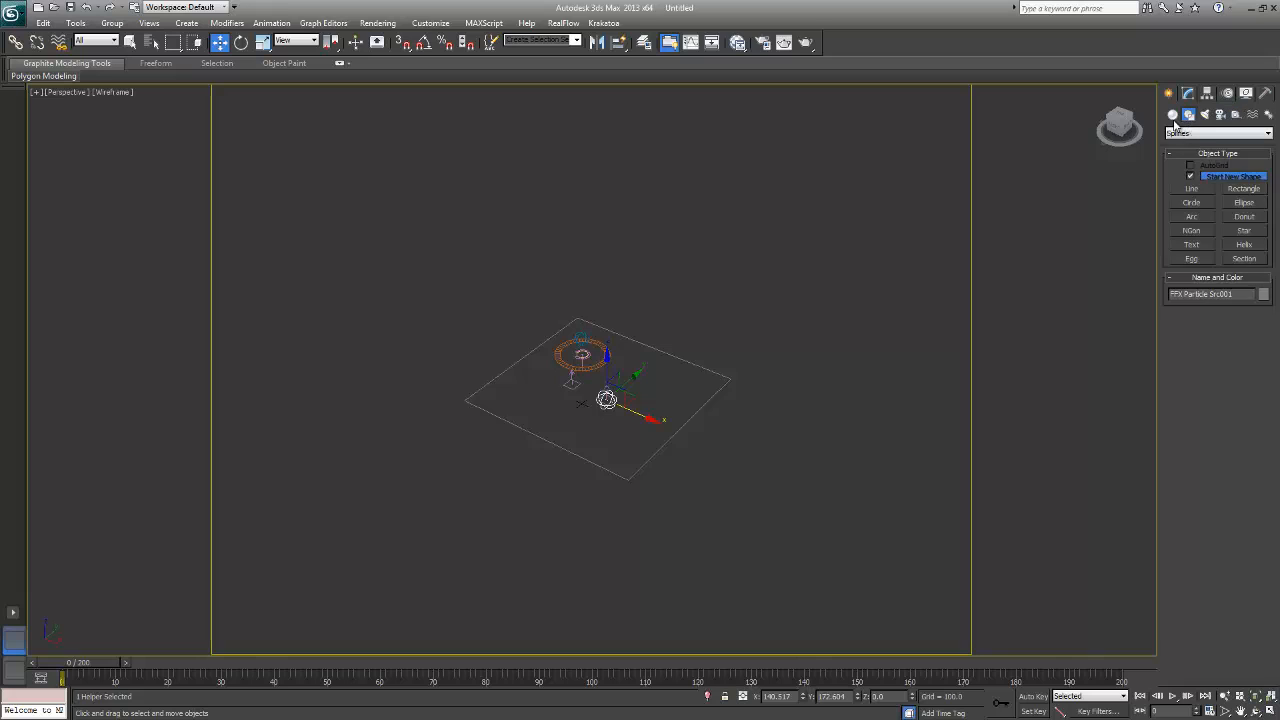
pyautogui.click(1173, 116)
pyautogui.click(1185, 133)
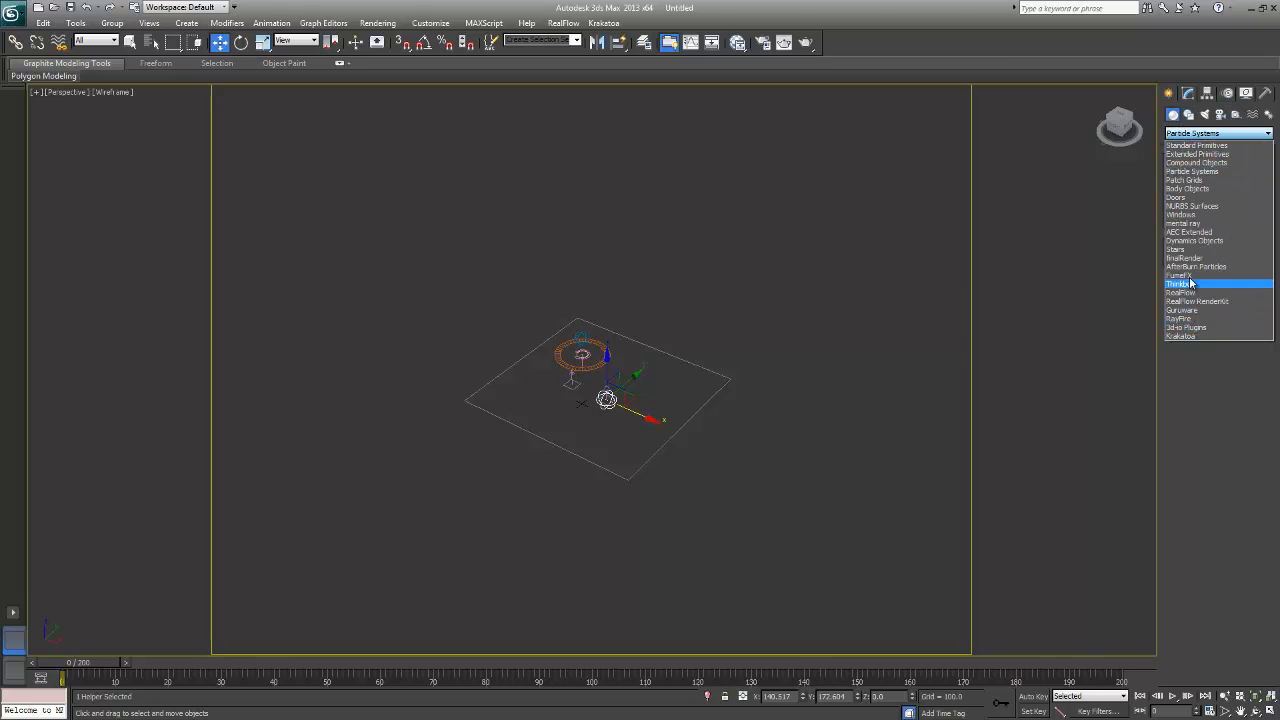
pyautogui.click(1200, 280)
pyautogui.click(1203, 182)
pyautogui.keyDown('alt'); pyautogui.moveTo(598, 343); pyautogui.dragTo(588, 392, button='middle'); pyautogui.keyUp('alt')
pyautogui.moveTo(596, 321)
pyautogui.mouseDown()
pyautogui.moveTo(535, 355)
pyautogui.moveTo(557, 449)
pyautogui.moveTo(580, 437)
pyautogui.mouseUp()
# - Align the FumeFX container to the blue sphere above the ring-shaped force
pyautogui.press('w')
pyautogui.keyDown('alt'); pyautogui.moveTo(598, 345); pyautogui.dragTo(638, 370, button='middle'); pyautogui.keyUp('alt')
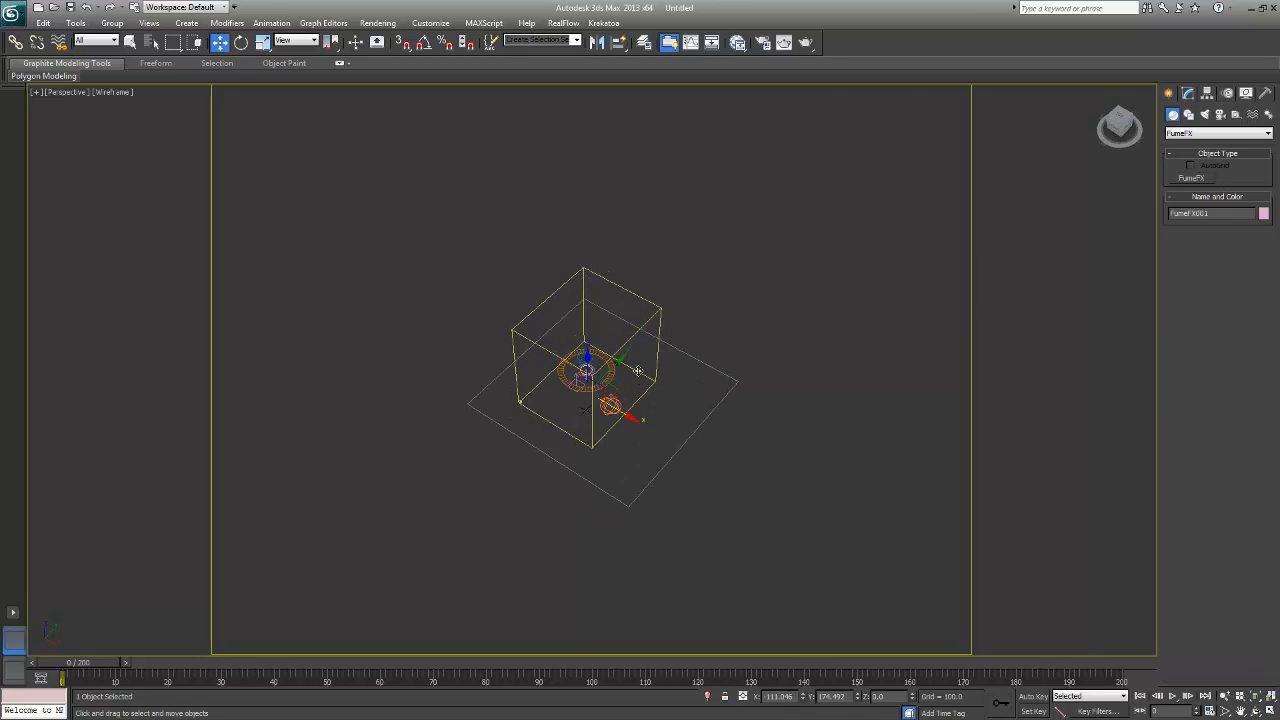
pyautogui.hotkey('alt', 'a')
pyautogui.click(592, 352)
# - Lower the FumeFX container in the left view until its base sits at ground level
pyautogui.keyDown('alt'); pyautogui.moveTo(630, 416); pyautogui.dragTo(658, 190, button='middle'); pyautogui.keyUp('alt')
pyautogui.press('l')
pyautogui.scroll(-8, 651, 357)
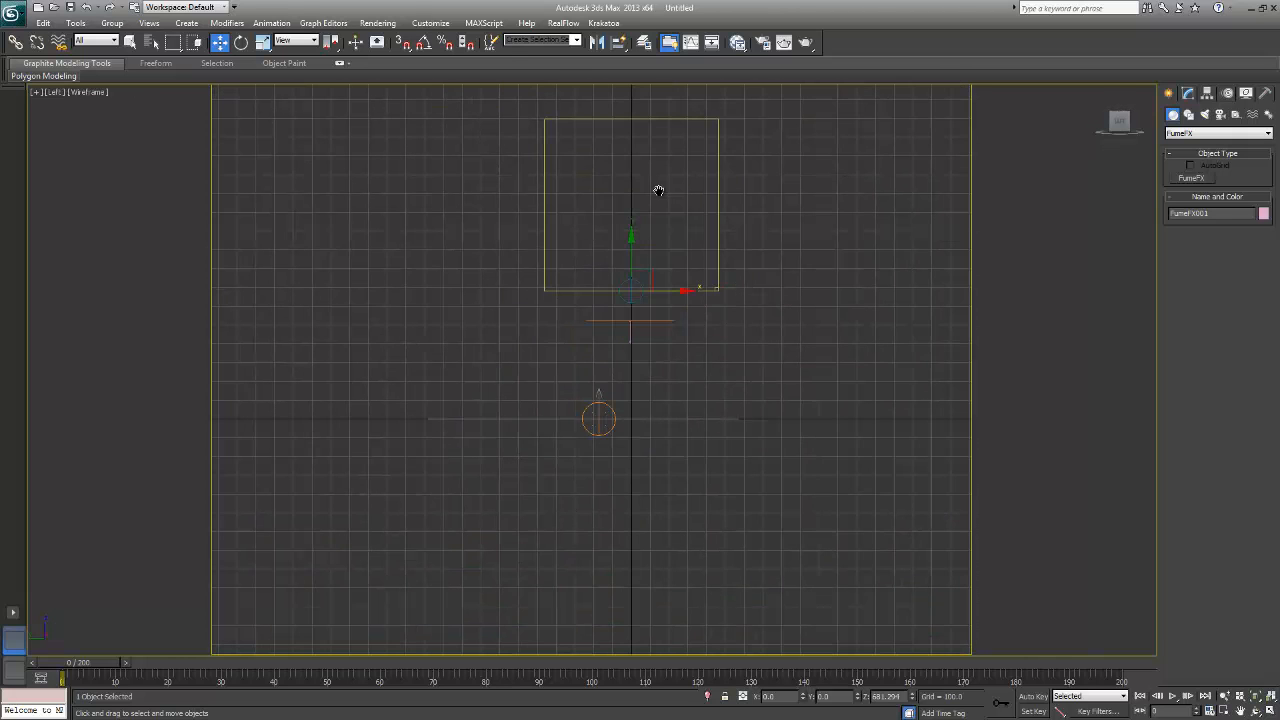
pyautogui.moveTo(629, 239); pyautogui.dragTo(632, 368)
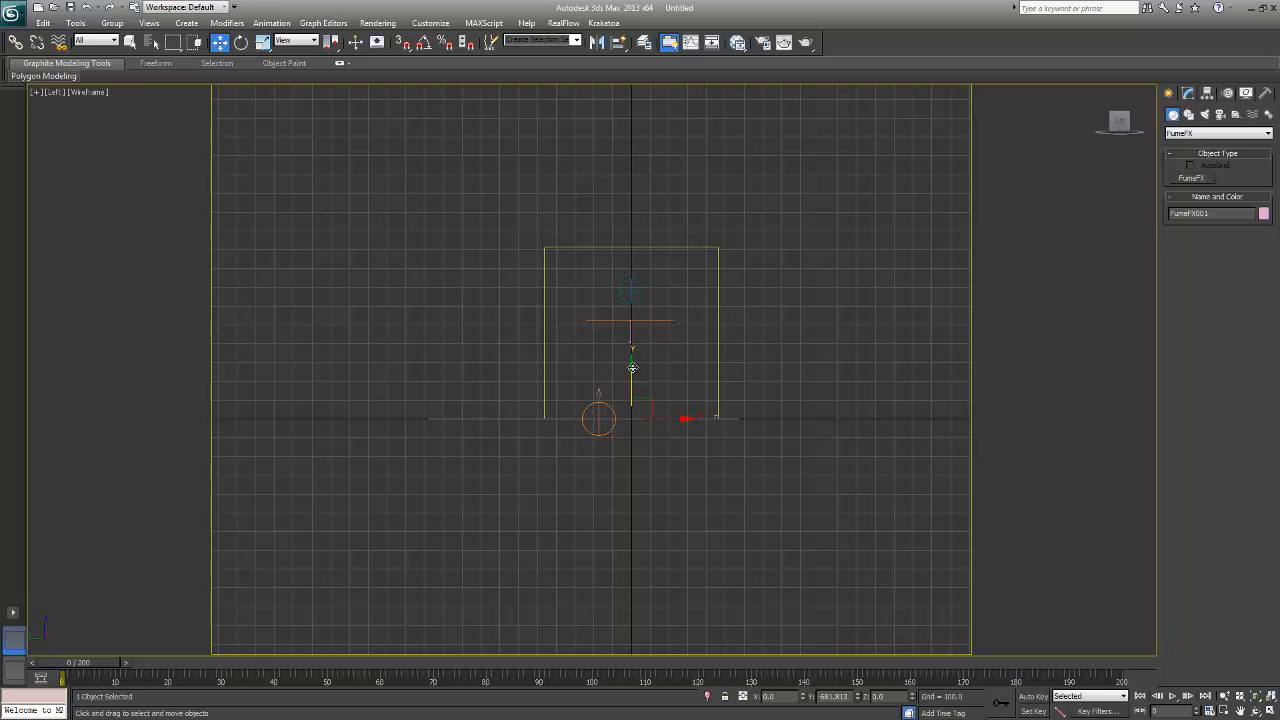
# - Set the FumeFX container's absolute world Z position to 0 so it sits exactly at ground level
pyautogui.scroll(4, 682, 451)
pyautogui.scroll(-2, 680, 449)
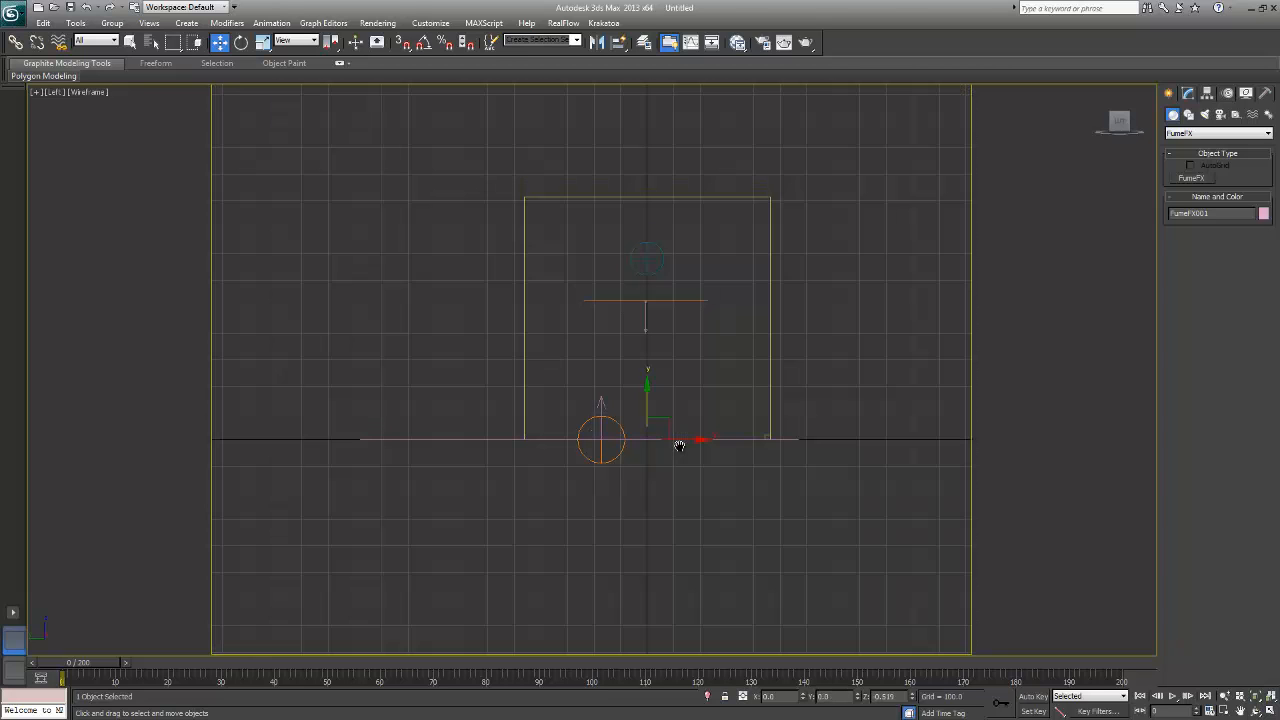
pyautogui.press('F12')
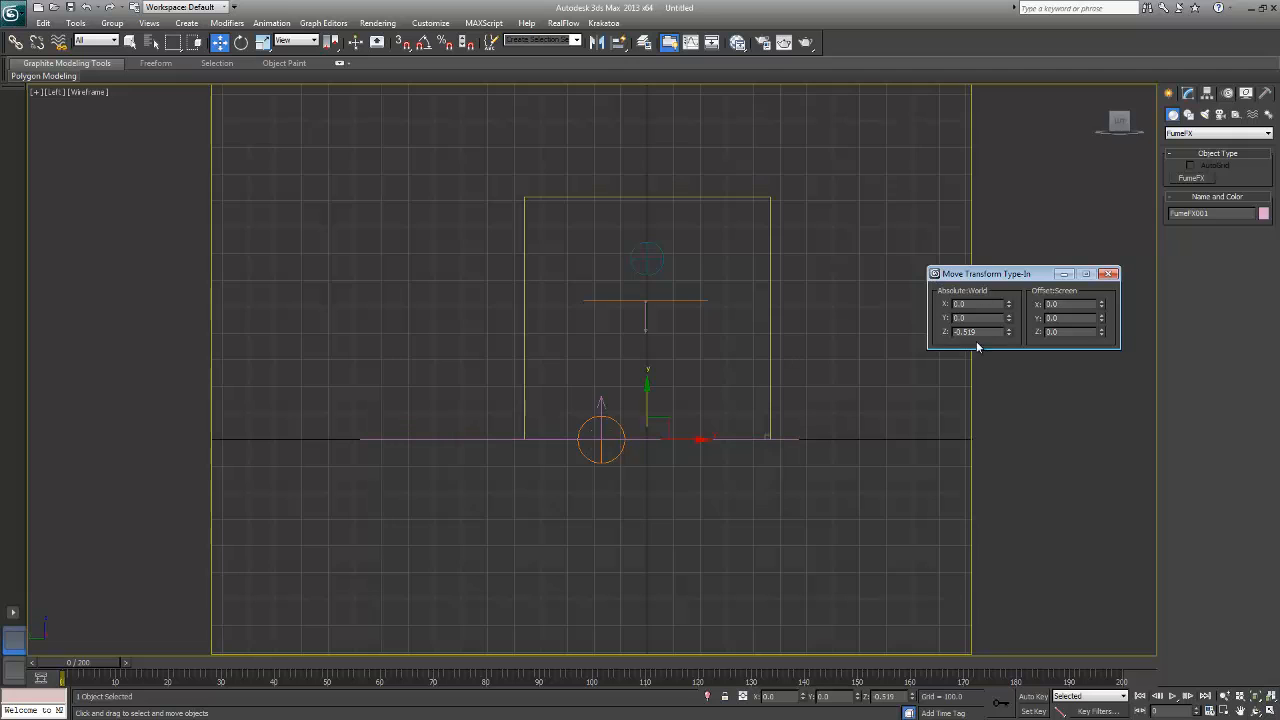
pyautogui.rightClick(1010, 333)
pyautogui.click(1108, 274)
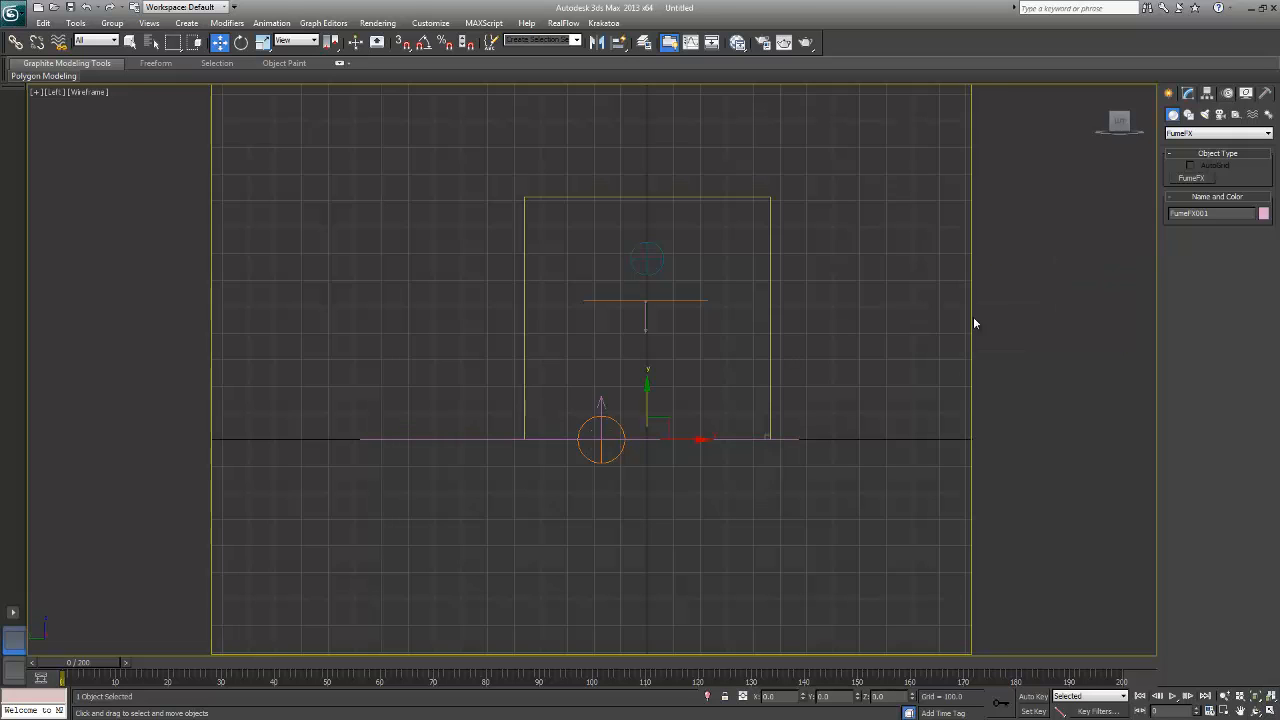
# - Centre the ground deflector on the world origin by setting its absolute X and Y positions to 0
pyautogui.moveTo(596, 368); pyautogui.dragTo(587, 300, button='middle')
pyautogui.click(512, 369)
pyautogui.keyDown('alt'); pyautogui.moveTo(404, 418); pyautogui.dragTo(574, 372, button='middle'); pyautogui.keyUp('alt')
pyautogui.moveTo(556, 364); pyautogui.dragTo(631, 358)
pyautogui.keyDown('alt'); pyautogui.moveTo(673, 381); pyautogui.dragTo(747, 395, button='middle'); pyautogui.keyUp('alt')
pyautogui.press('F12')
pyautogui.rightClick(1008, 304)
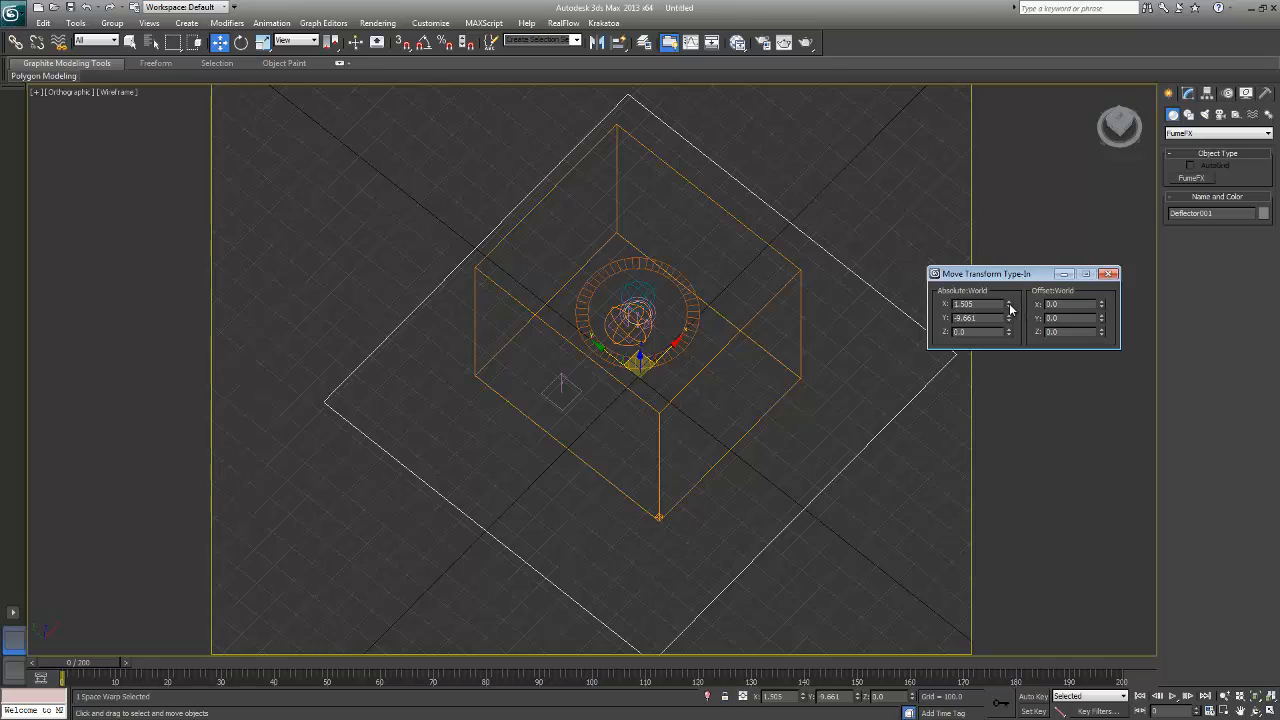
pyautogui.rightClick(1009, 318)
pyautogui.press('F12')
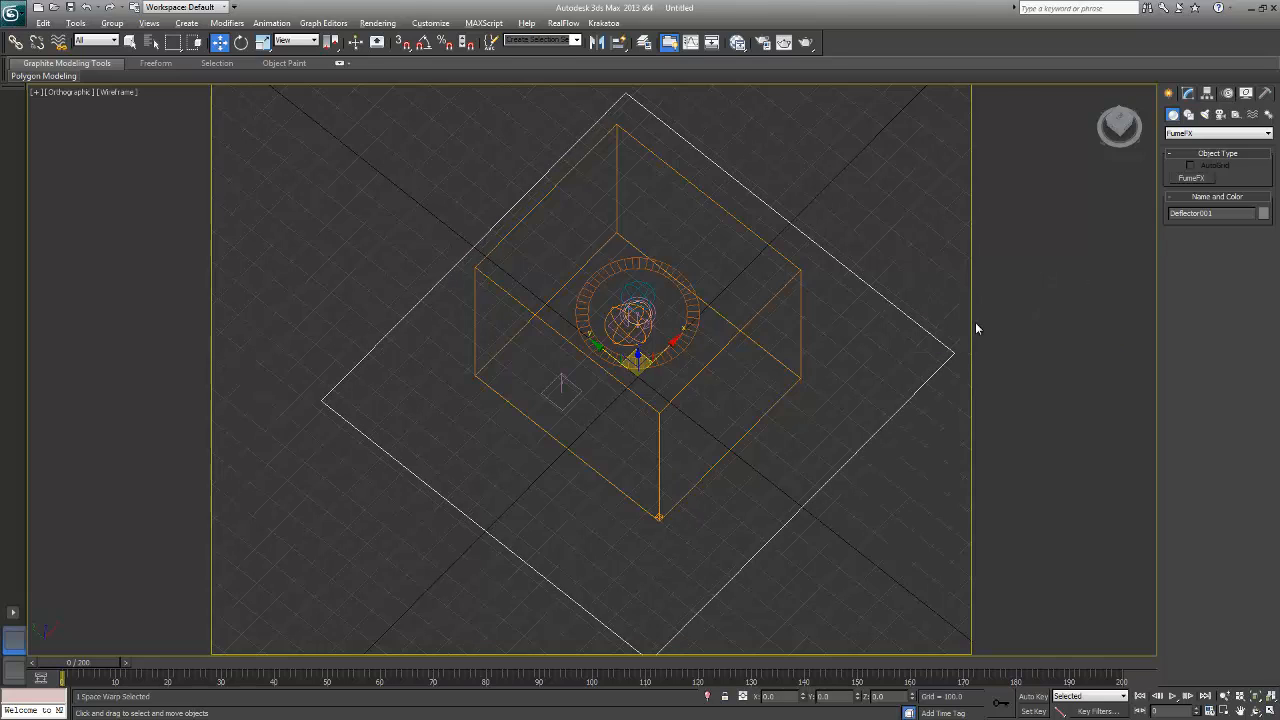
# - Hide the deflector and the home grid, and change the viewport to a perspective view
pyautogui.keyDown('alt'); pyautogui.moveTo(784, 369); pyautogui.dragTo(723, 298, button='middle'); pyautogui.keyUp('alt')
pyautogui.rightClick(849, 334)
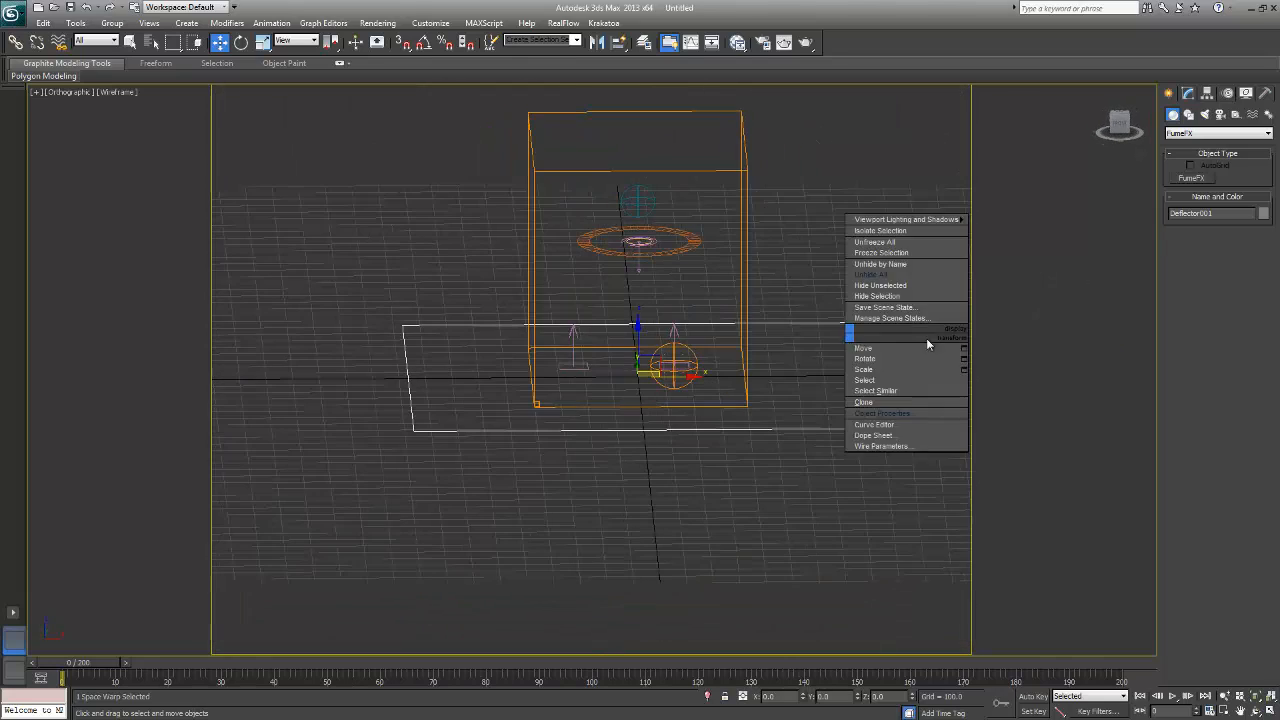
pyautogui.click(856, 306)
pyautogui.scroll(2, 721, 368)
pyautogui.moveTo(721, 374); pyautogui.dragTo(674, 486, button='middle')
pyautogui.scroll(-1, 717, 441)
pyautogui.press('g')
pyautogui.press('p')
pyautogui.scroll(-3, 745, 345)
# - Reduce the FumeFX container's height to about 542 so its upper face lies just above the ring-shaped force
pyautogui.click(716, 345)
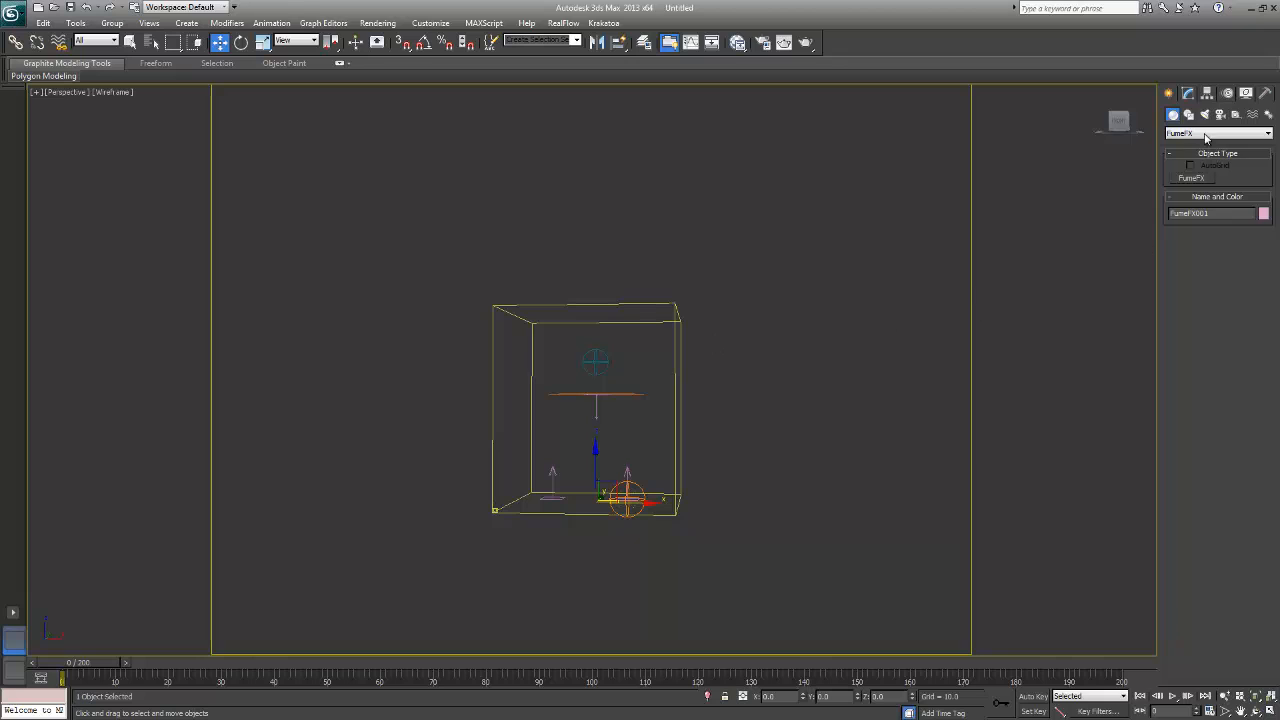
pyautogui.click(1188, 92)
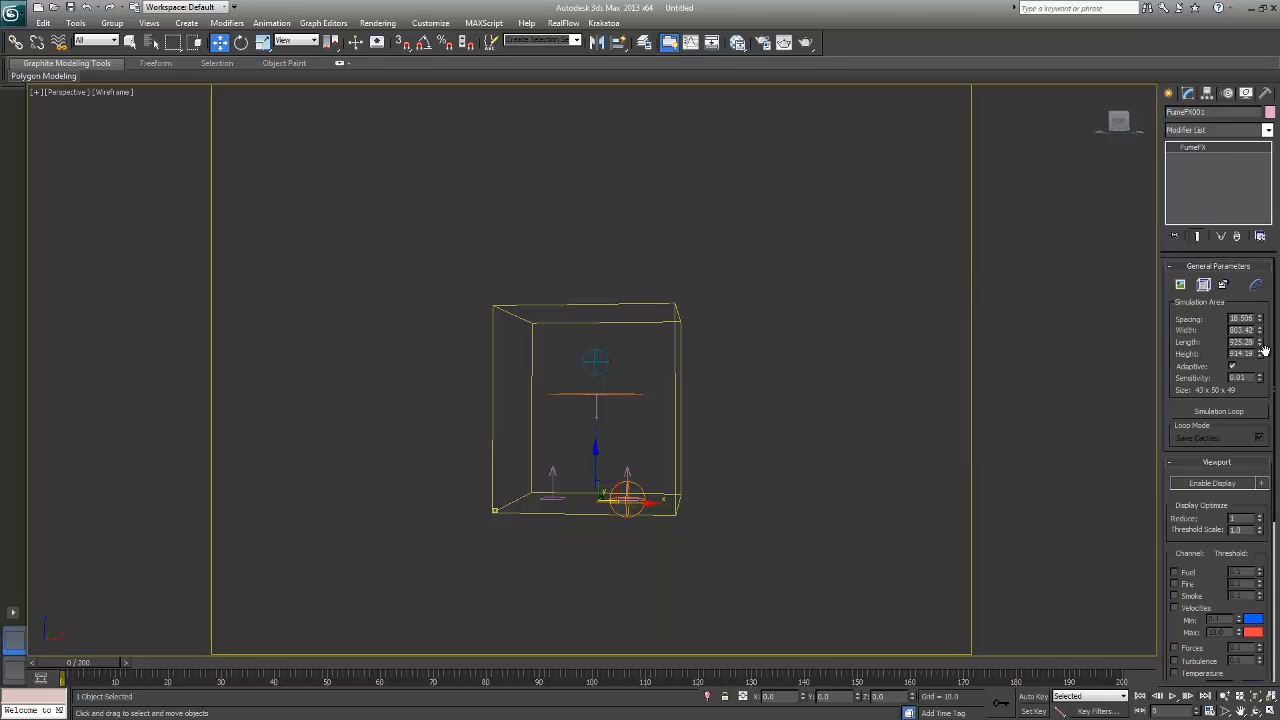
pyautogui.moveTo(1261, 357); pyautogui.dragTo(1257, 382)
pyautogui.scroll(6, 595, 378)
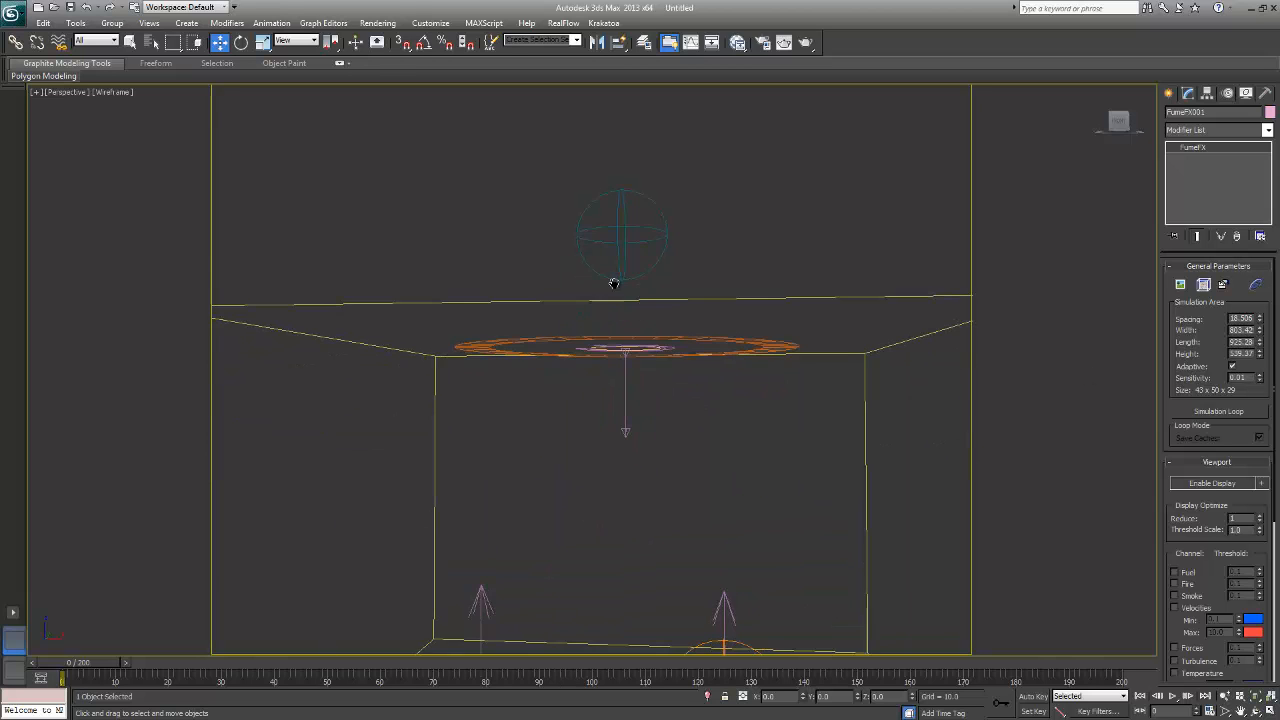
pyautogui.keyDown('alt'); pyautogui.moveTo(629, 262); pyautogui.dragTo(641, 290, button='middle'); pyautogui.keyUp('alt')
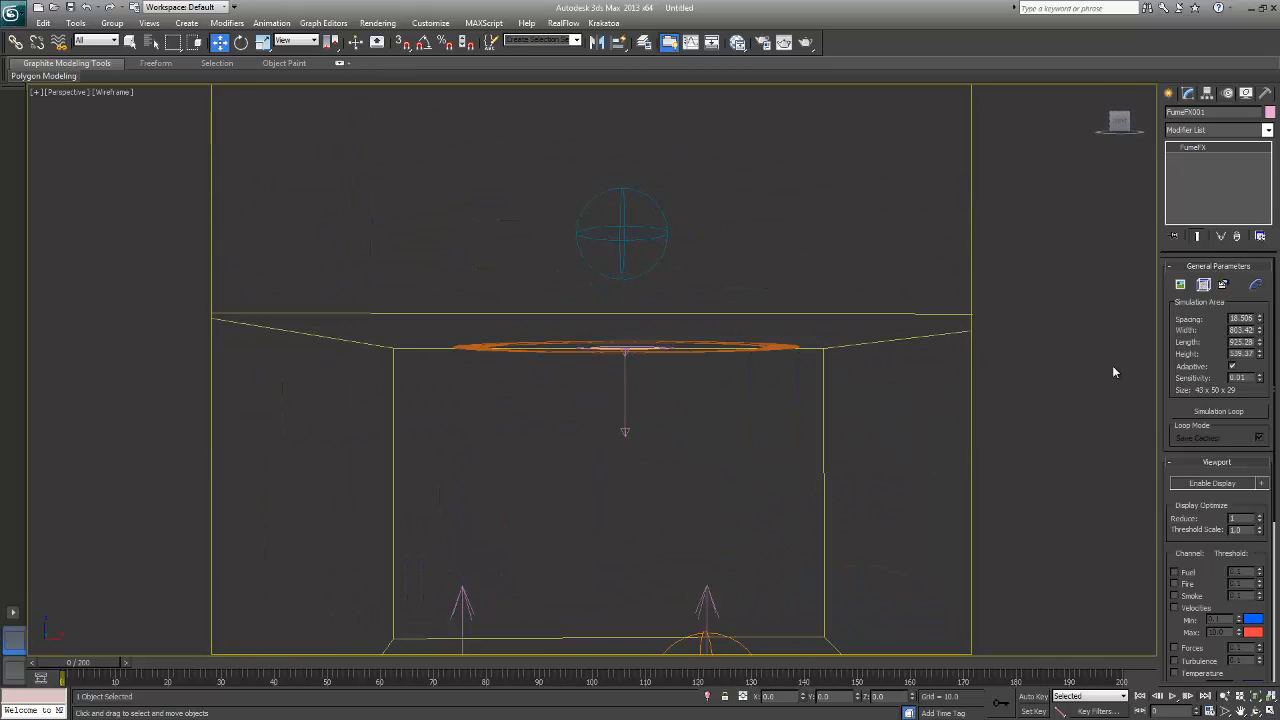
pyautogui.moveTo(1259, 353)
pyautogui.mouseDown()
pyautogui.moveTo(1259, 366)
pyautogui.moveTo(1260, 346)
pyautogui.mouseUp()
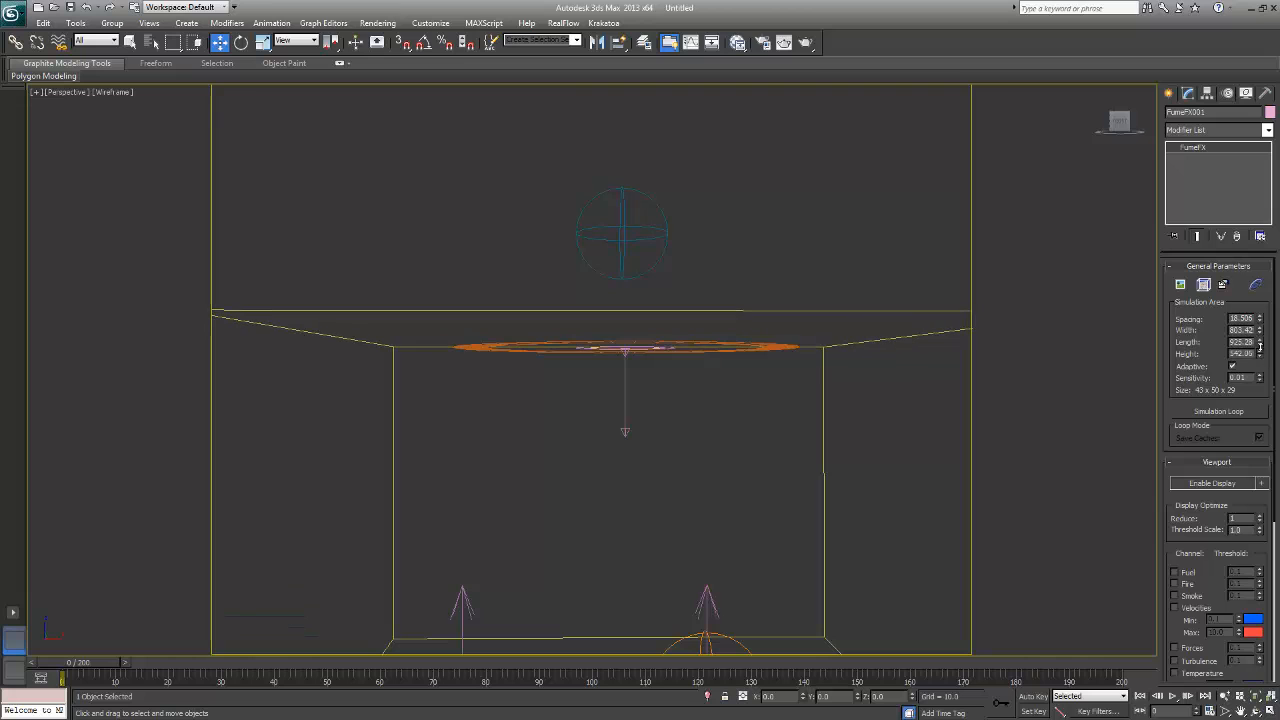
pyautogui.scroll(-5, 714, 286)
pyautogui.keyDown('alt'); pyautogui.moveTo(714, 286); pyautogui.dragTo(795, 278, button='middle'); pyautogui.keyUp('alt')
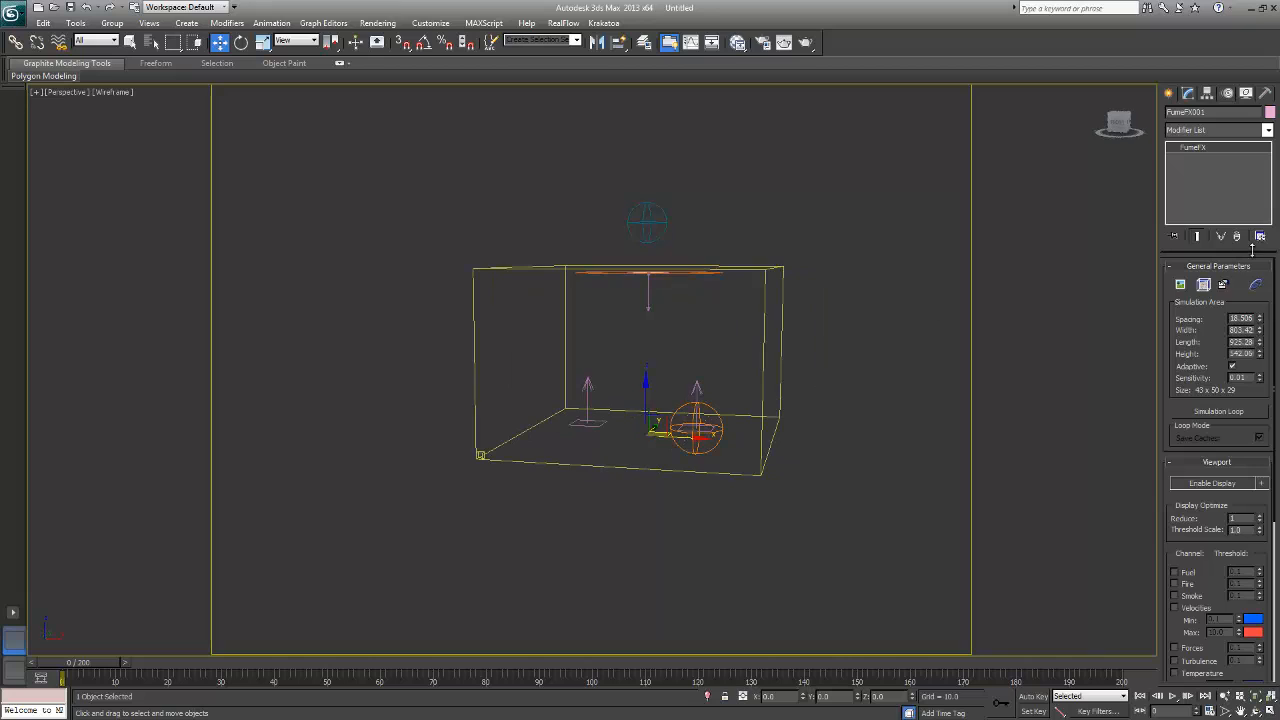
# - Open the container's FumeFX simulation settings and set the grid spacing to 5
pyautogui.click(1204, 284)
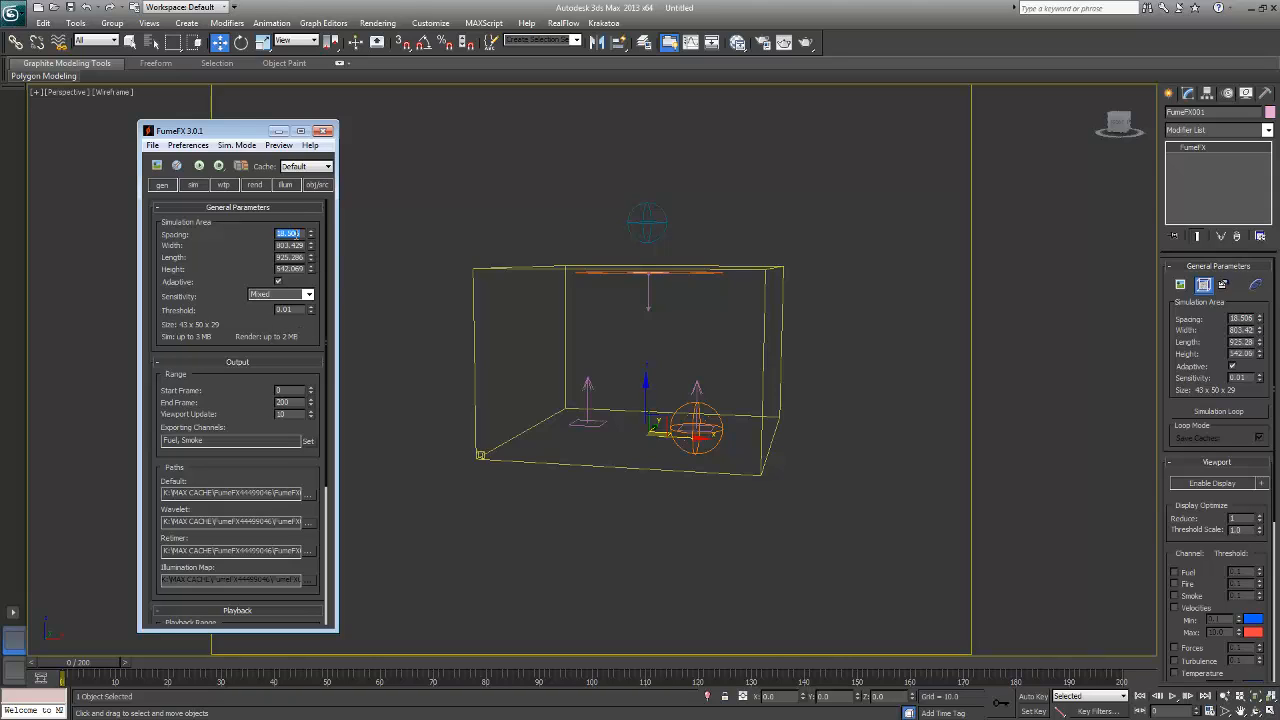
pyautogui.write('5')
pyautogui.press('Return')
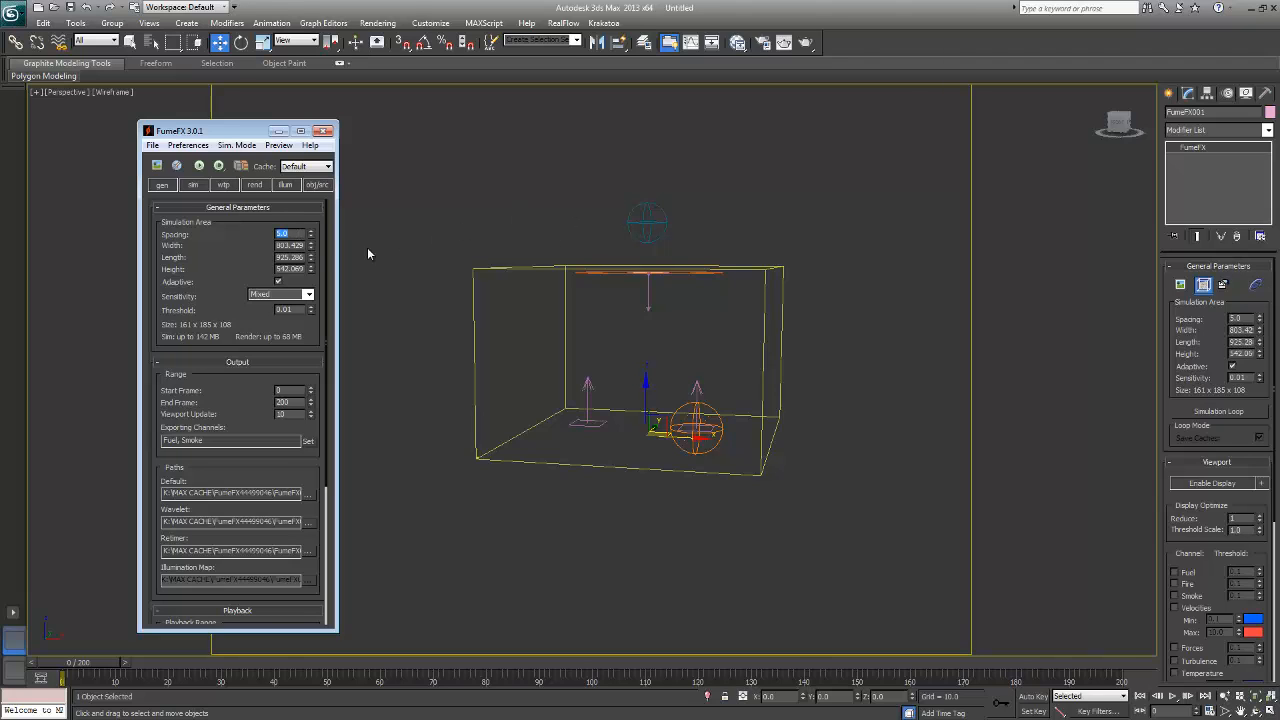
pyautogui.keyDown('alt'); pyautogui.moveTo(362, 301); pyautogui.dragTo(557, 252, button='middle'); pyautogui.keyUp('alt')
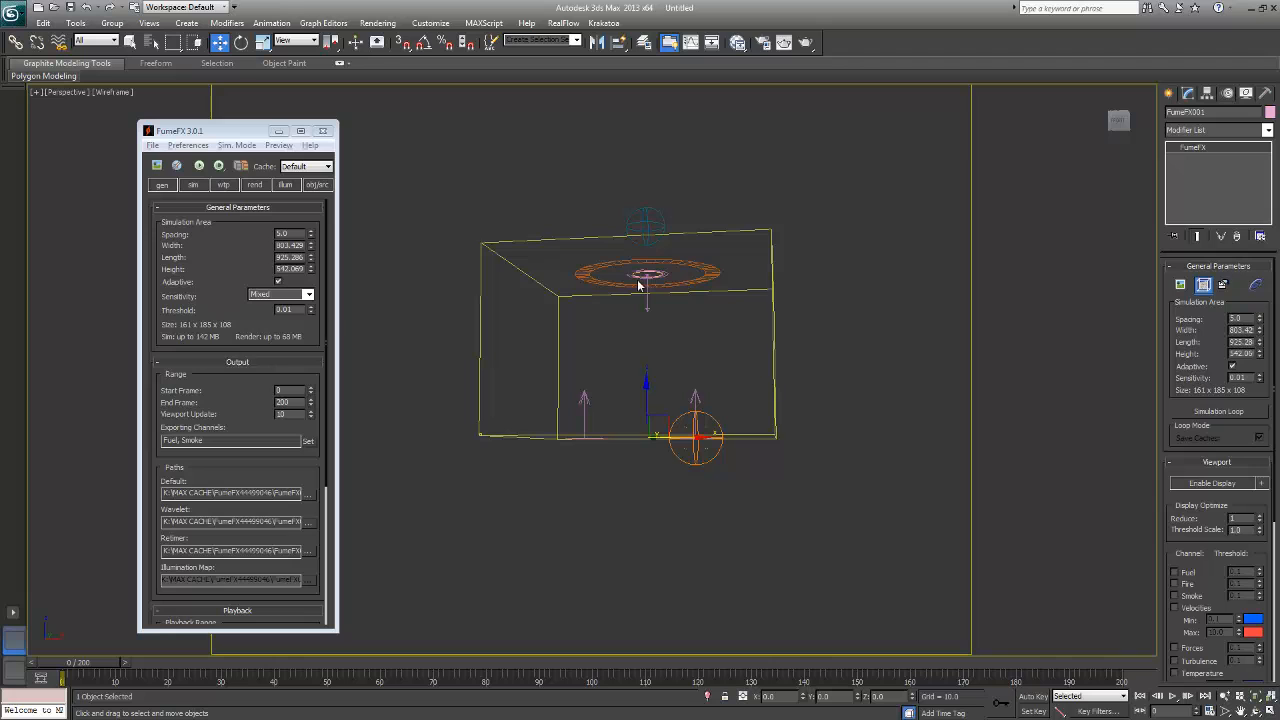
pyautogui.keyDown('alt'); pyautogui.moveTo(817, 240); pyautogui.dragTo(738, 242, button='middle'); pyautogui.keyUp('alt')
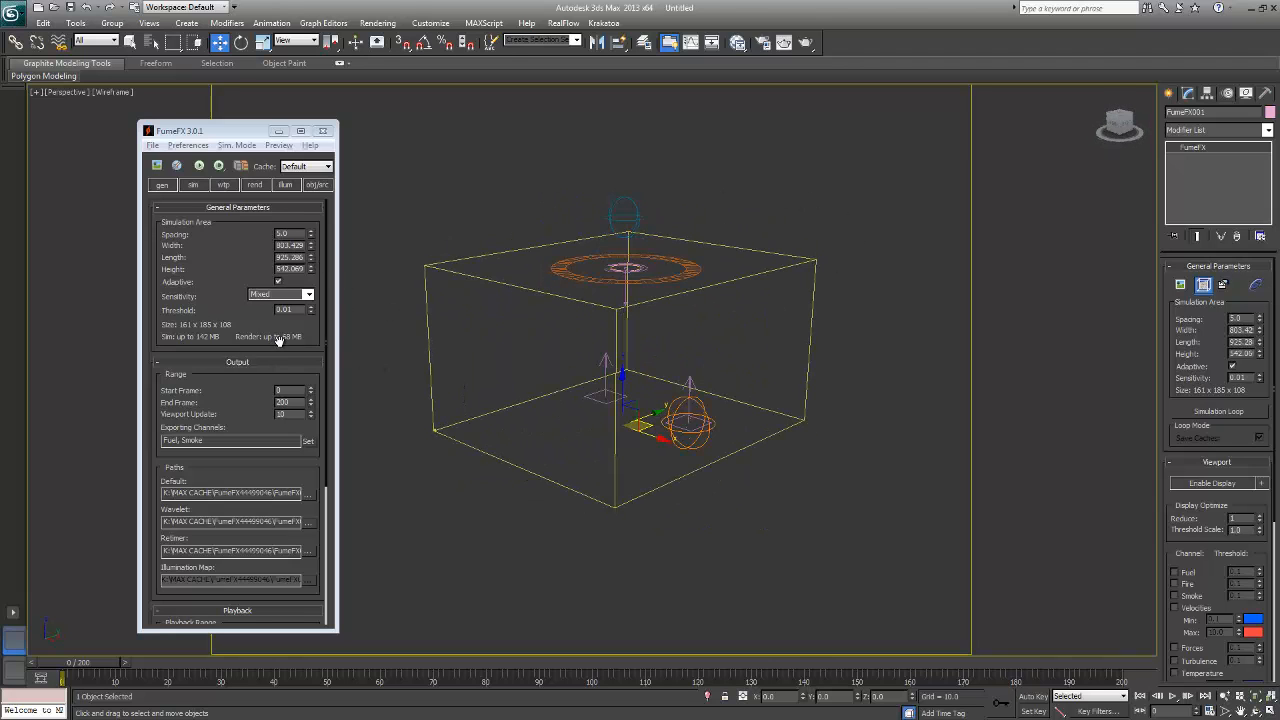
pyautogui.moveTo(659, 279)
pyautogui.keyDown('alt'); pyautogui.mouseDown(button='middle')
pyautogui.moveTo(688, 294)
pyautogui.moveTo(641, 278)
pyautogui.mouseUp(button='middle'); pyautogui.keyUp('alt')
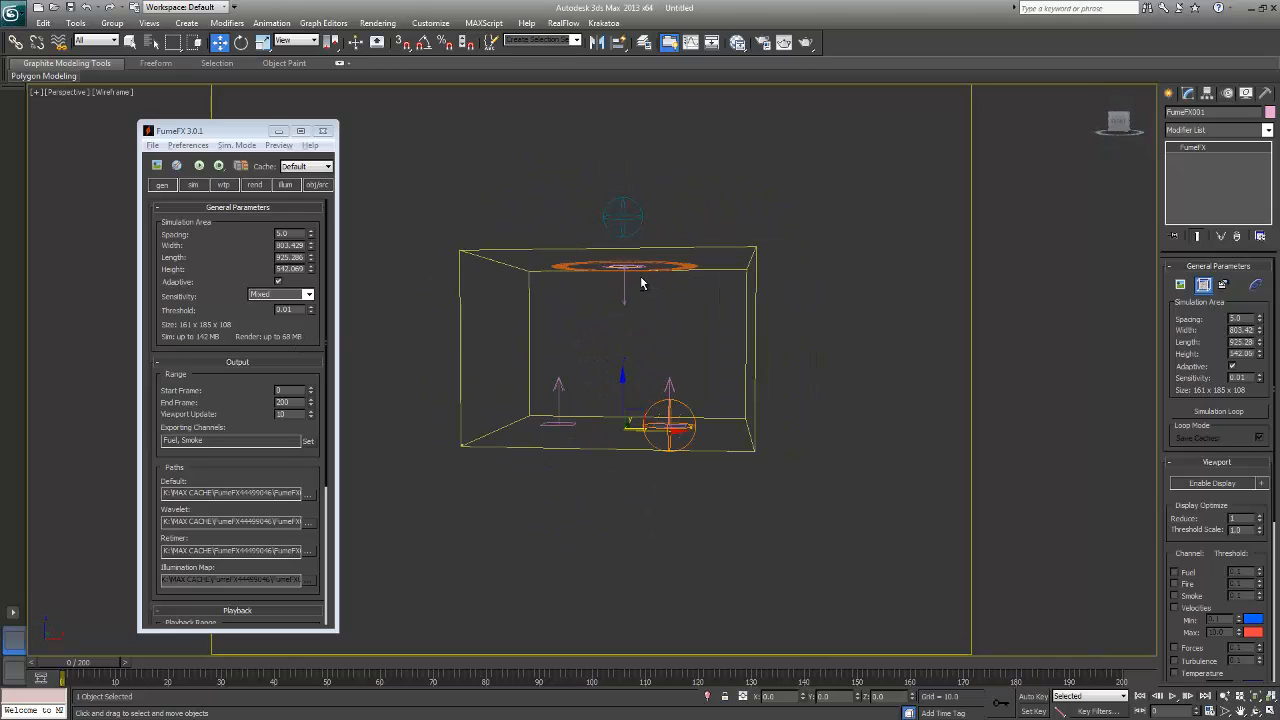
# - Set the FumeFX grid spacing to 6
pyautogui.doubleClick(294, 232)
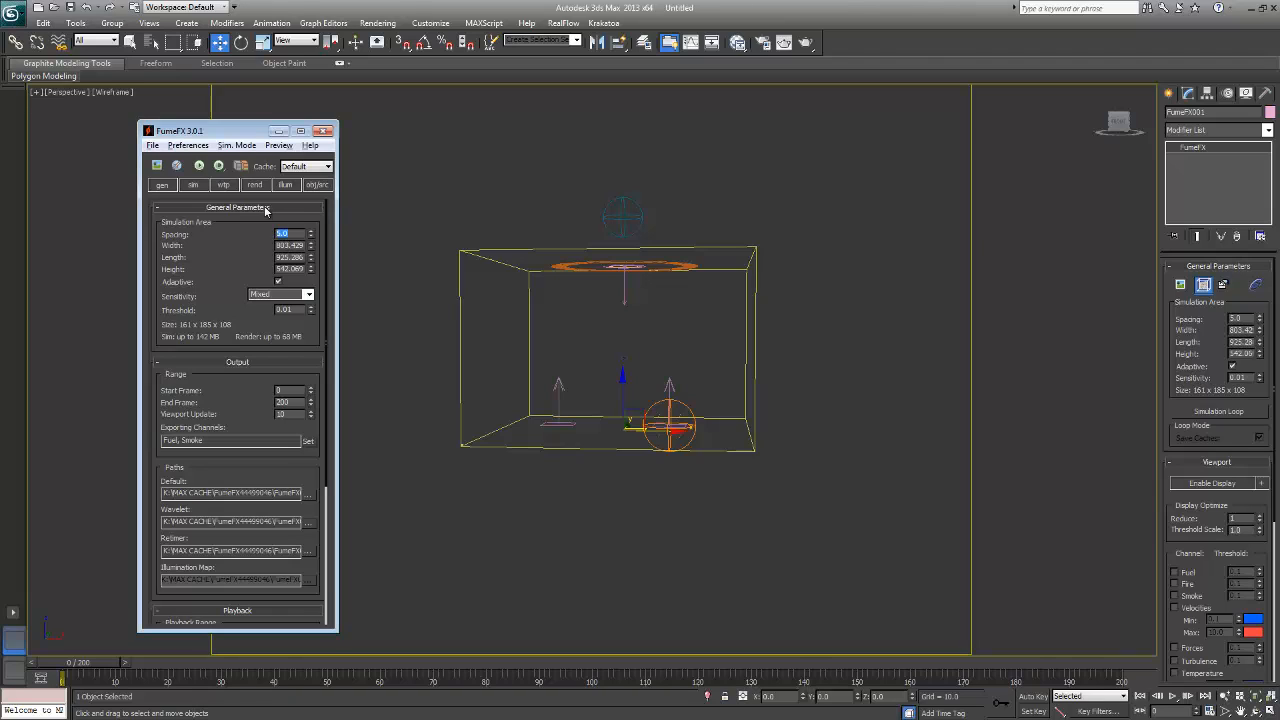
pyautogui.write('6')
pyautogui.press('Return')
pyautogui.keyDown('alt'); pyautogui.moveTo(677, 256); pyautogui.dragTo(651, 270, button='middle'); pyautogui.keyUp('alt')
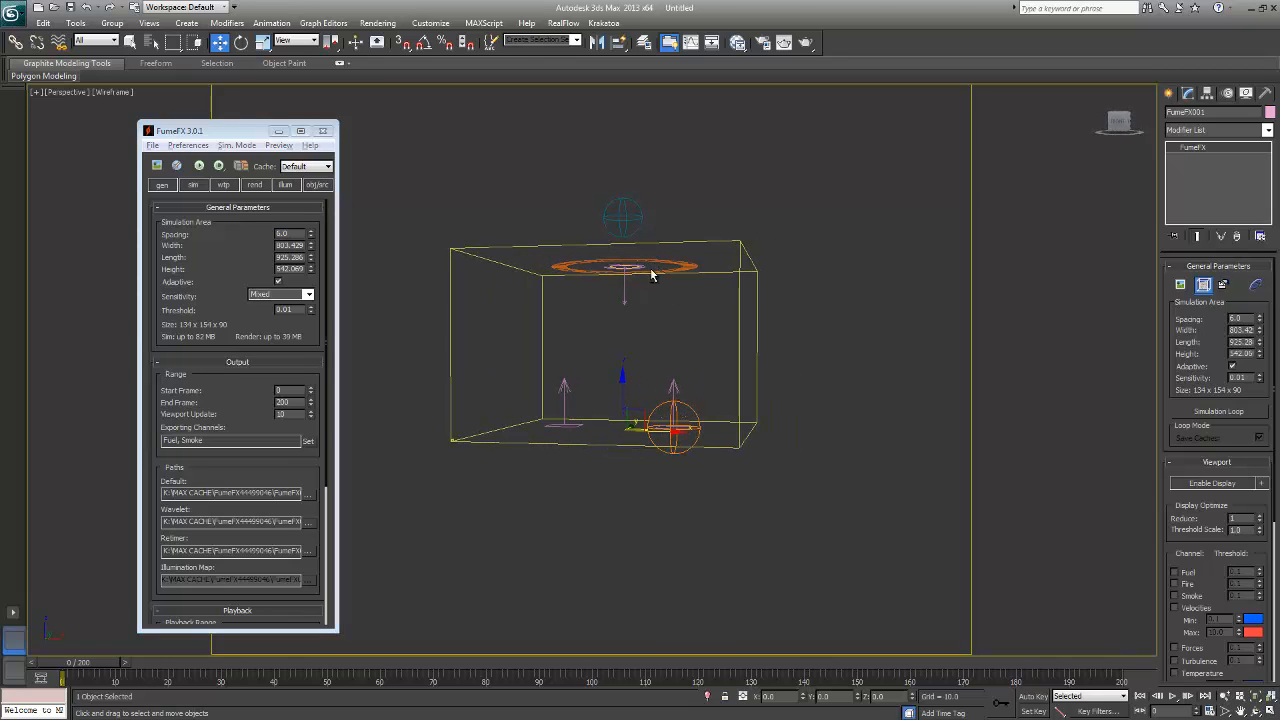
# - Add the FFX Particle Src001 helper to the container's list of simulation objects and sources
pyautogui.click(317, 185)
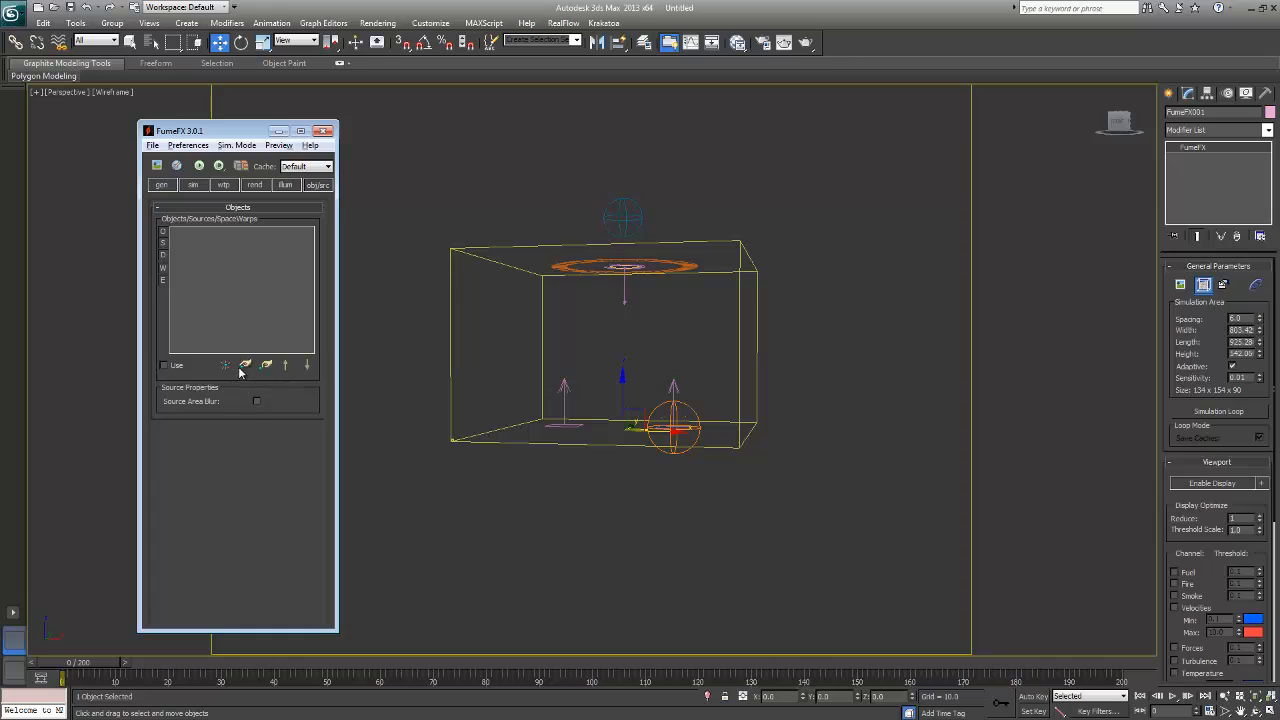
pyautogui.click(245, 365)
pyautogui.click(678, 452)
pyautogui.scroll(5, 680, 470)
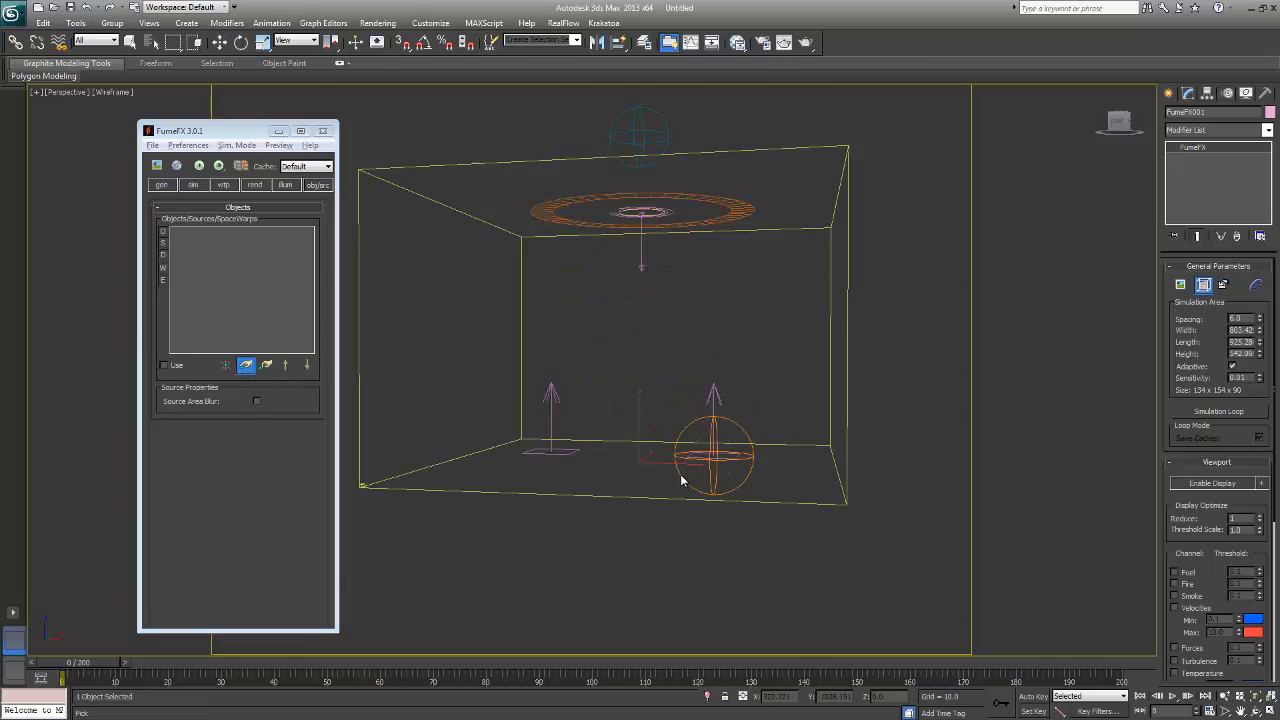
pyautogui.scroll(-8, 792, 444)
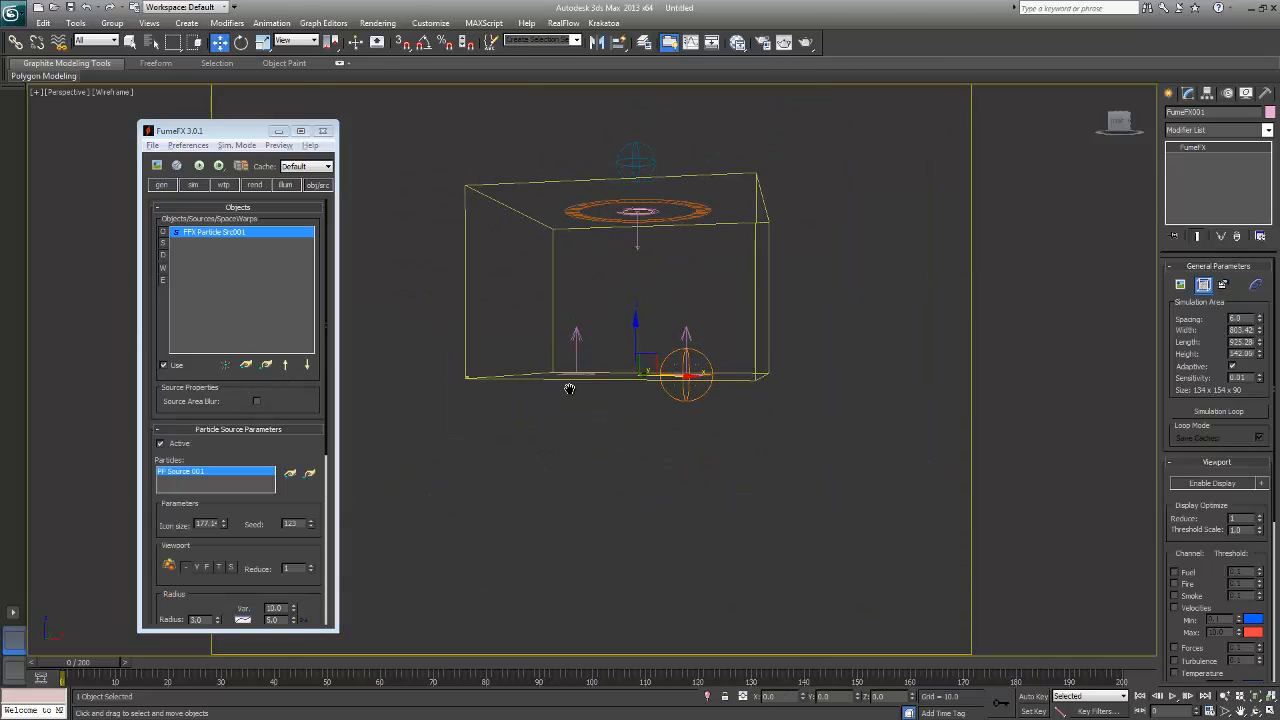
pyautogui.rightClick(766, 456)
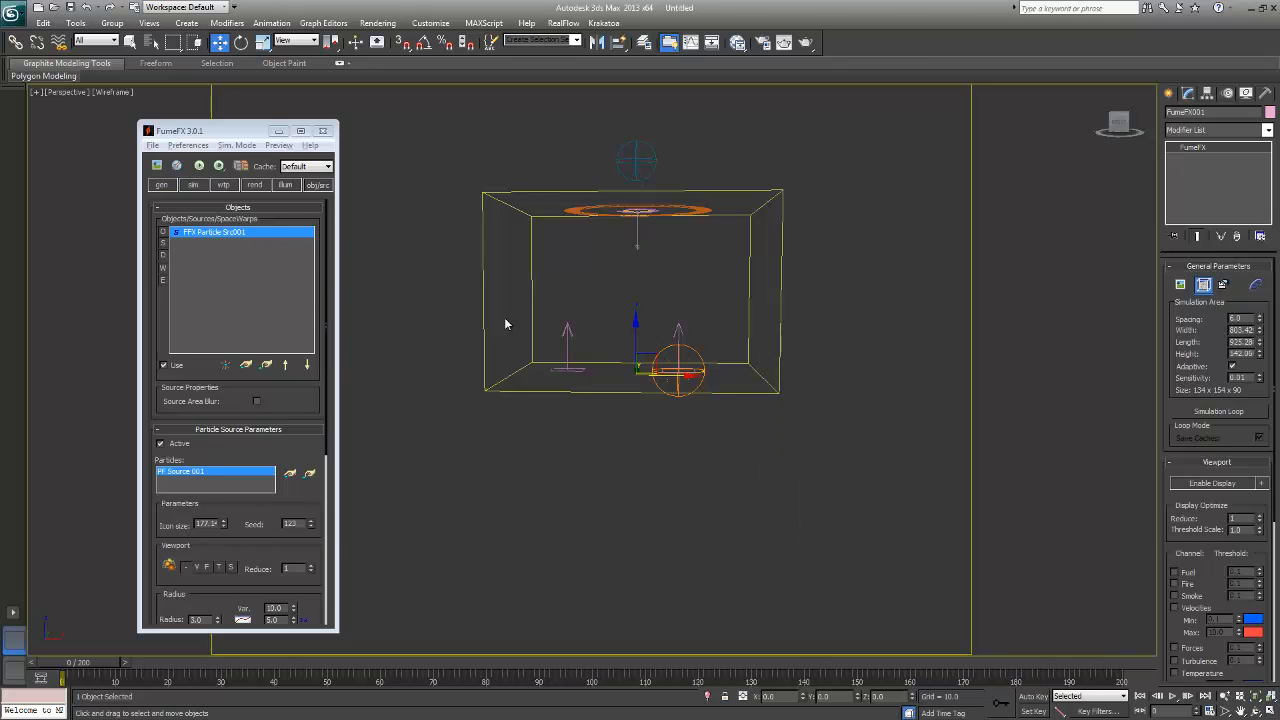
pyautogui.keyDown('alt'); pyautogui.moveTo(606, 261); pyautogui.dragTo(590, 300, button='middle'); pyautogui.keyUp('alt')
# - Set the simulation's velocity damping to 0.08 and its X turbulence to 0.5
pyautogui.click(194, 185)
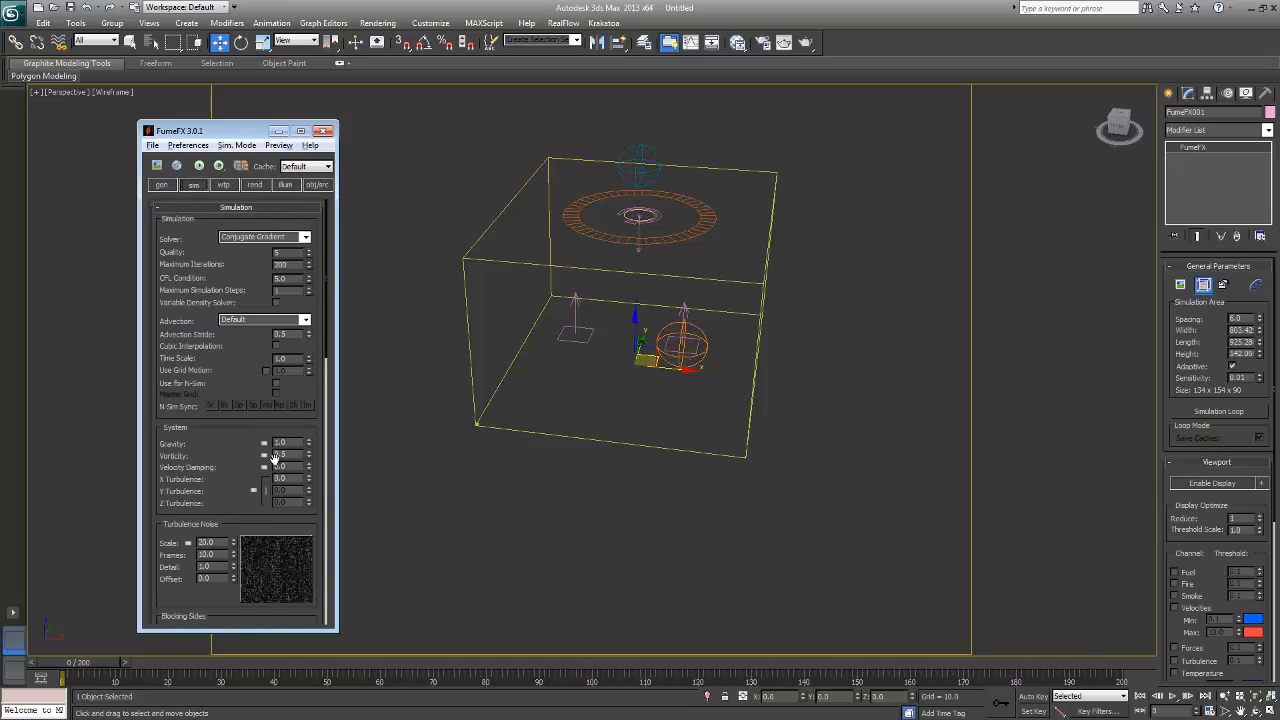
pyautogui.doubleClick(284, 264)
pyautogui.scroll(-5, 272, 362)
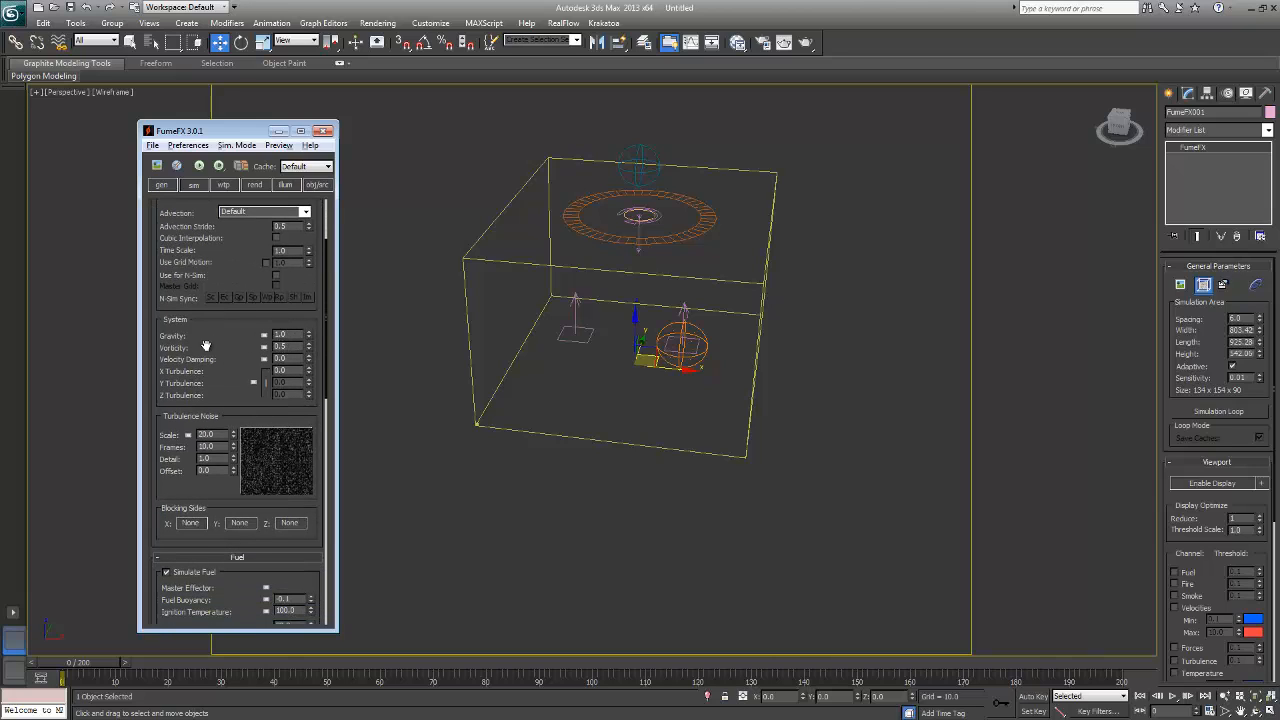
pyautogui.scroll(-2, 215, 345)
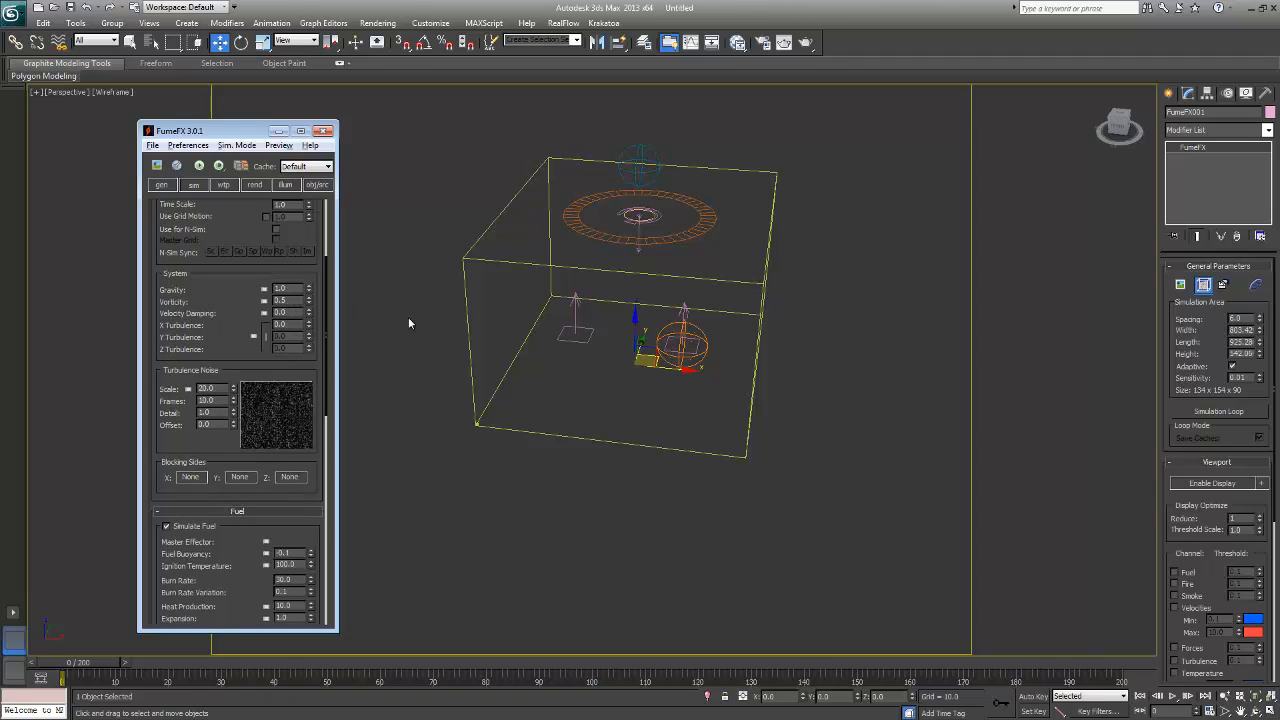
pyautogui.write('8')
pyautogui.press('Tab')
pyautogui.write('0.5')
pyautogui.press('Return')
# - Set the turbulence noise to scale 15, frames 24 and detail 5
pyautogui.click(223, 391)
pyautogui.press('Return')
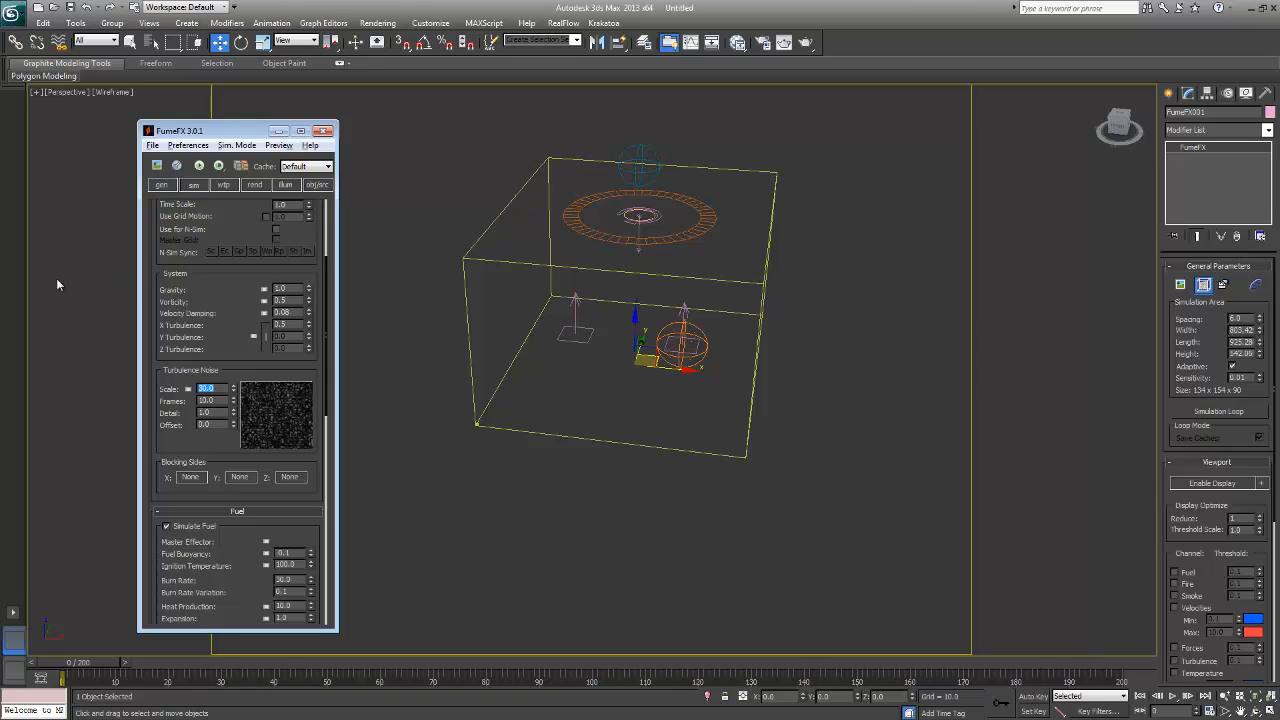
pyautogui.click(229, 401)
pyautogui.press('Return')
pyautogui.press('Tab')
pyautogui.doubleClick(218, 389)
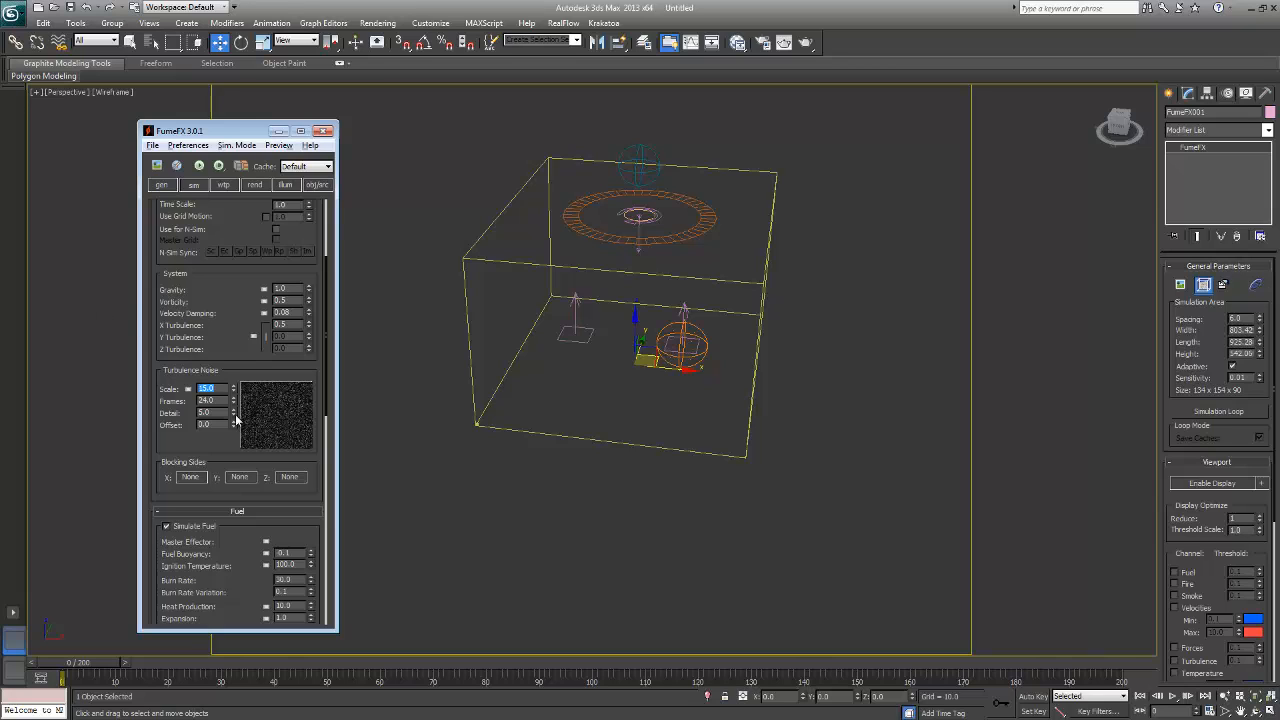
# - Set the Y blocking side of the simulation container to -Y
pyautogui.moveTo(221, 443); pyautogui.dragTo(224, 236)
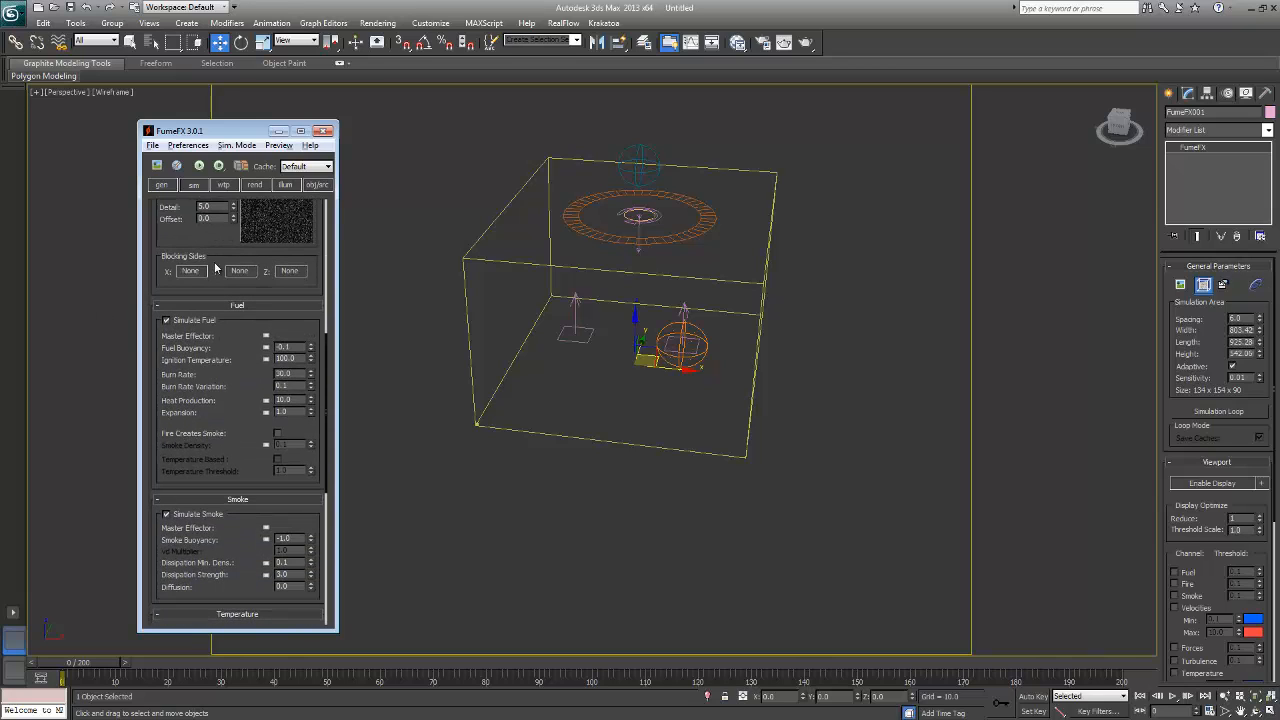
pyautogui.click(240, 271)
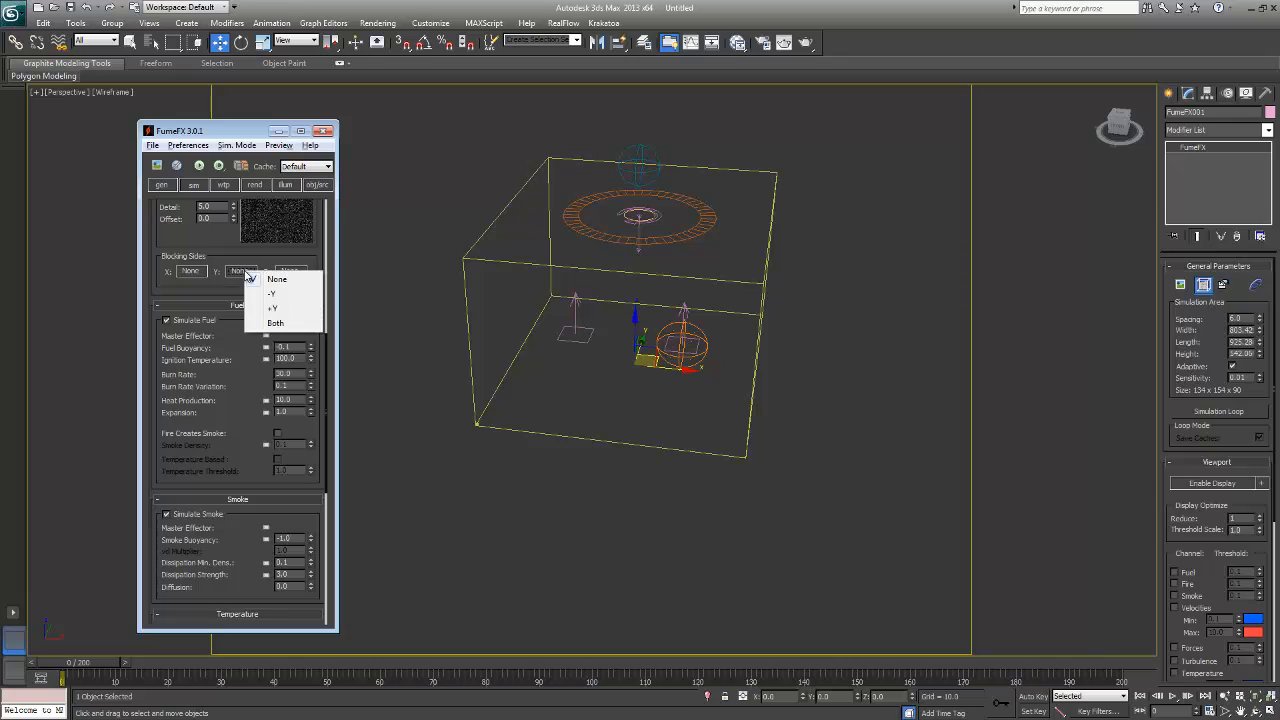
pyautogui.click(278, 293)
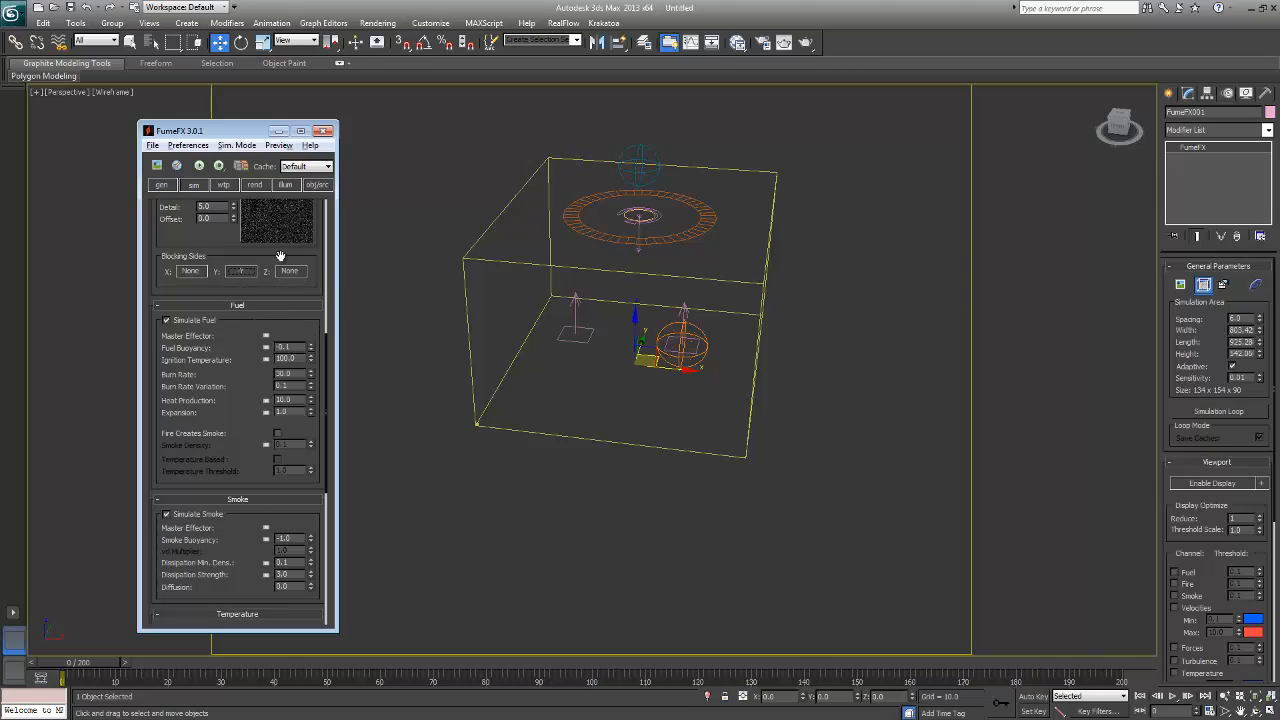
pyautogui.moveTo(281, 257); pyautogui.dragTo(296, 345)
pyautogui.scroll(-2, 264, 407)
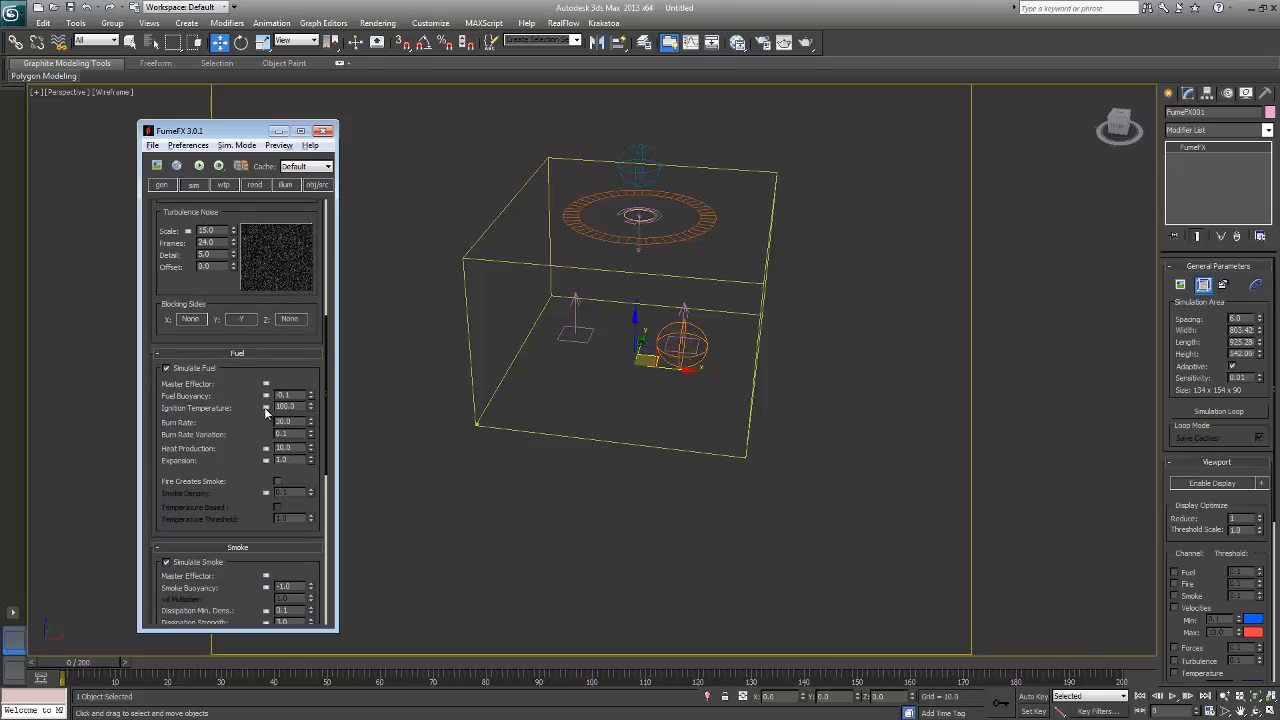
# - Turn off the fuel simulation in the FumeFX simulation parameters
pyautogui.moveTo(246, 403); pyautogui.dragTo(252, 378)
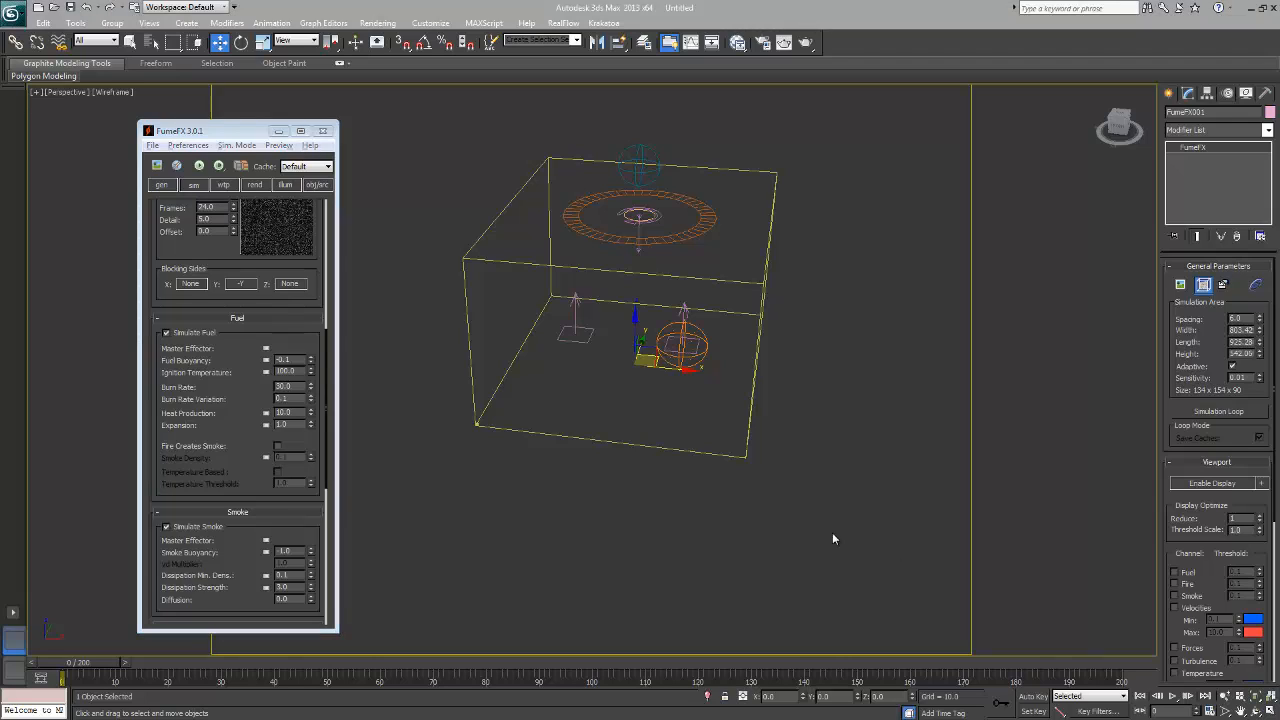
pyautogui.click(253, 384)
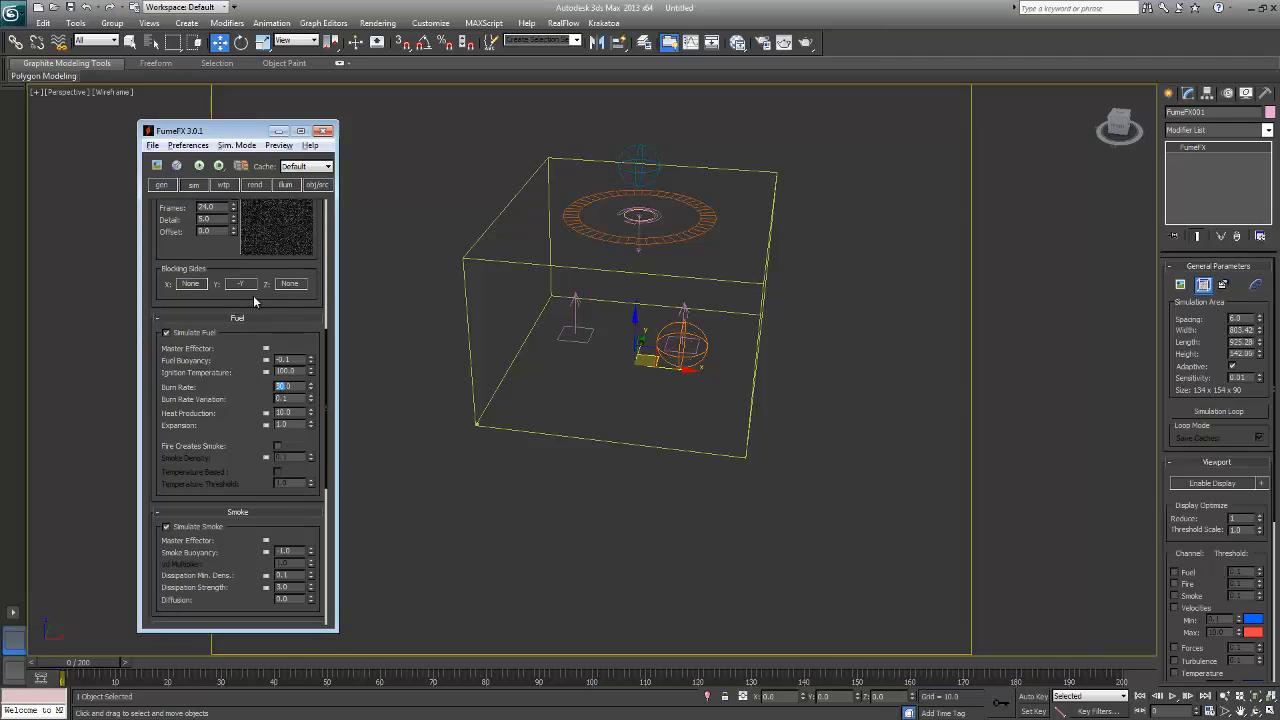
pyautogui.moveTo(267, 130); pyautogui.dragTo(273, 105)
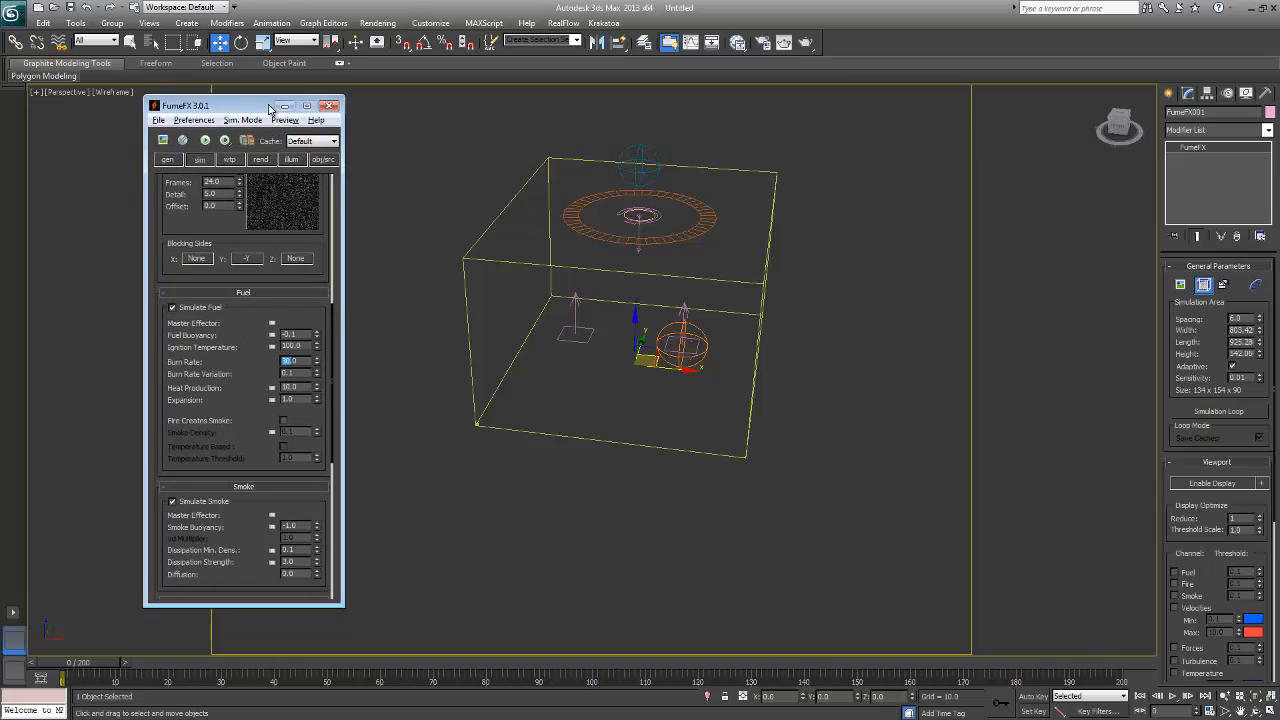
pyautogui.click(173, 308)
# - Set smoke buoyancy to 0, smoke dissipation minimum density to 12 and smoke dissipation strength to 35
pyautogui.scroll(-4, 243, 422)
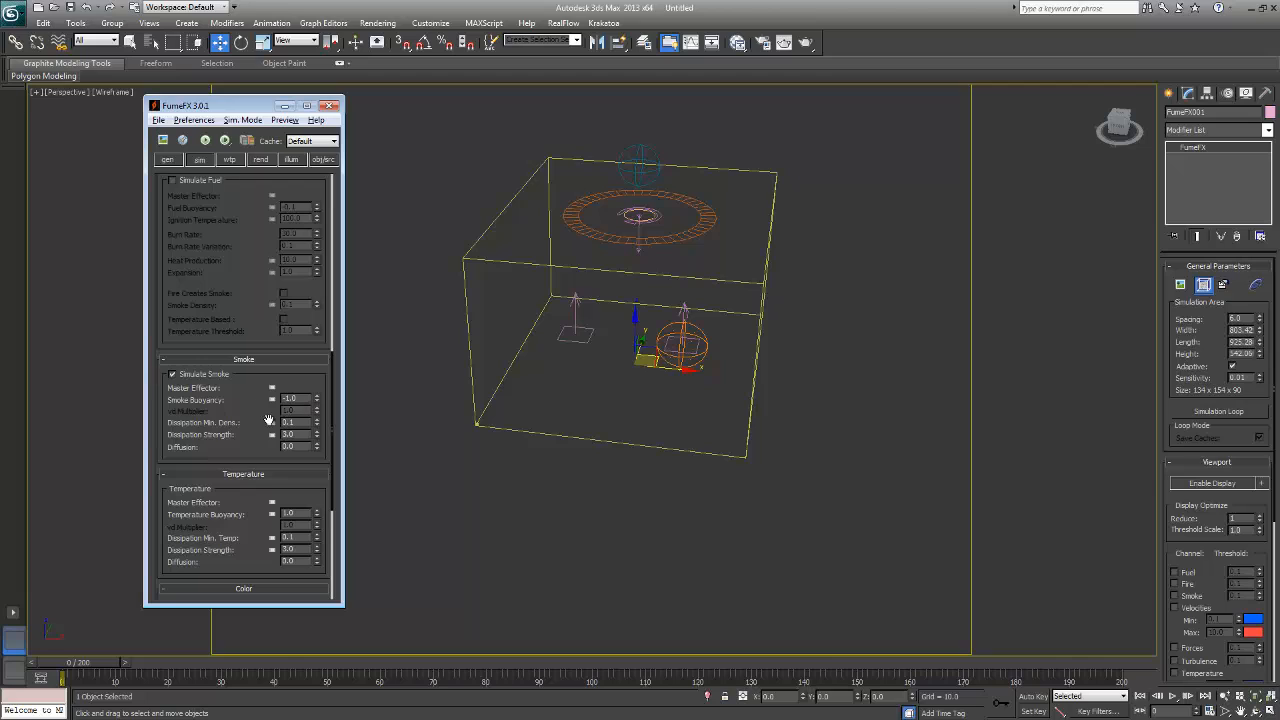
pyautogui.rightClick(316, 404)
pyautogui.moveTo(245, 407); pyautogui.dragTo(258, 340)
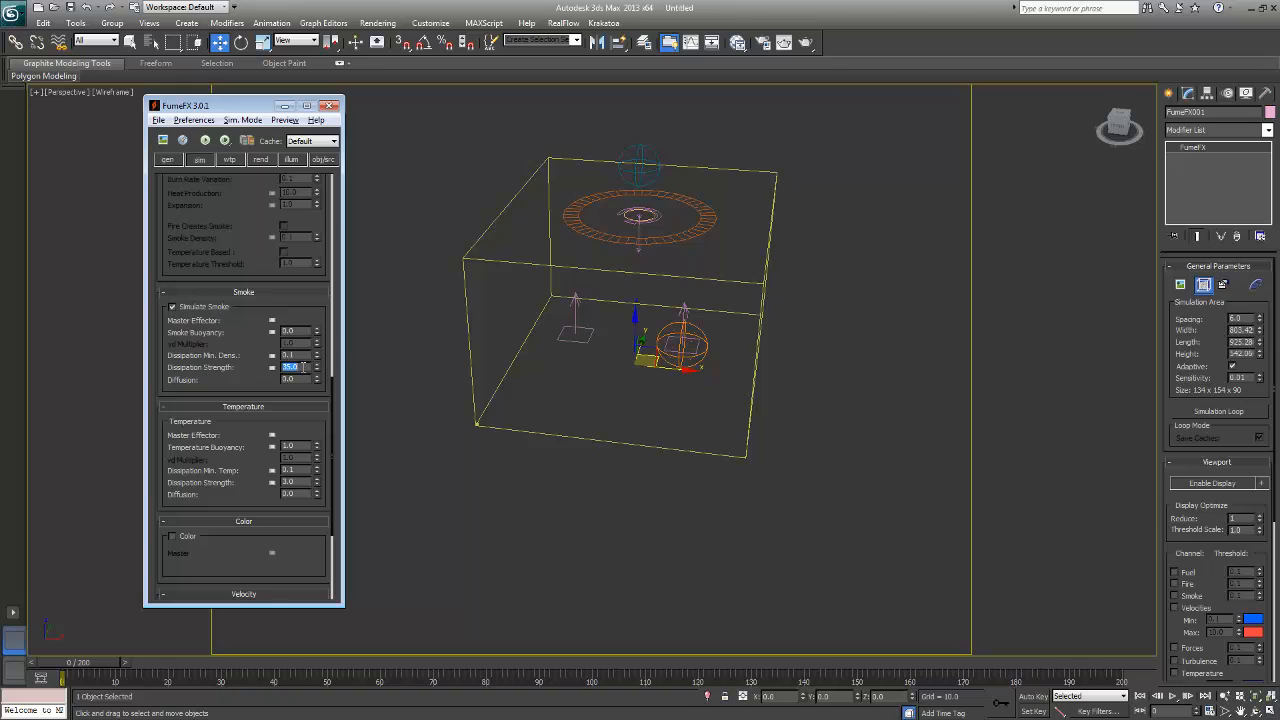
pyautogui.moveTo(305, 357); pyautogui.dragTo(238, 356)
pyautogui.moveTo(223, 390); pyautogui.dragTo(242, 241)
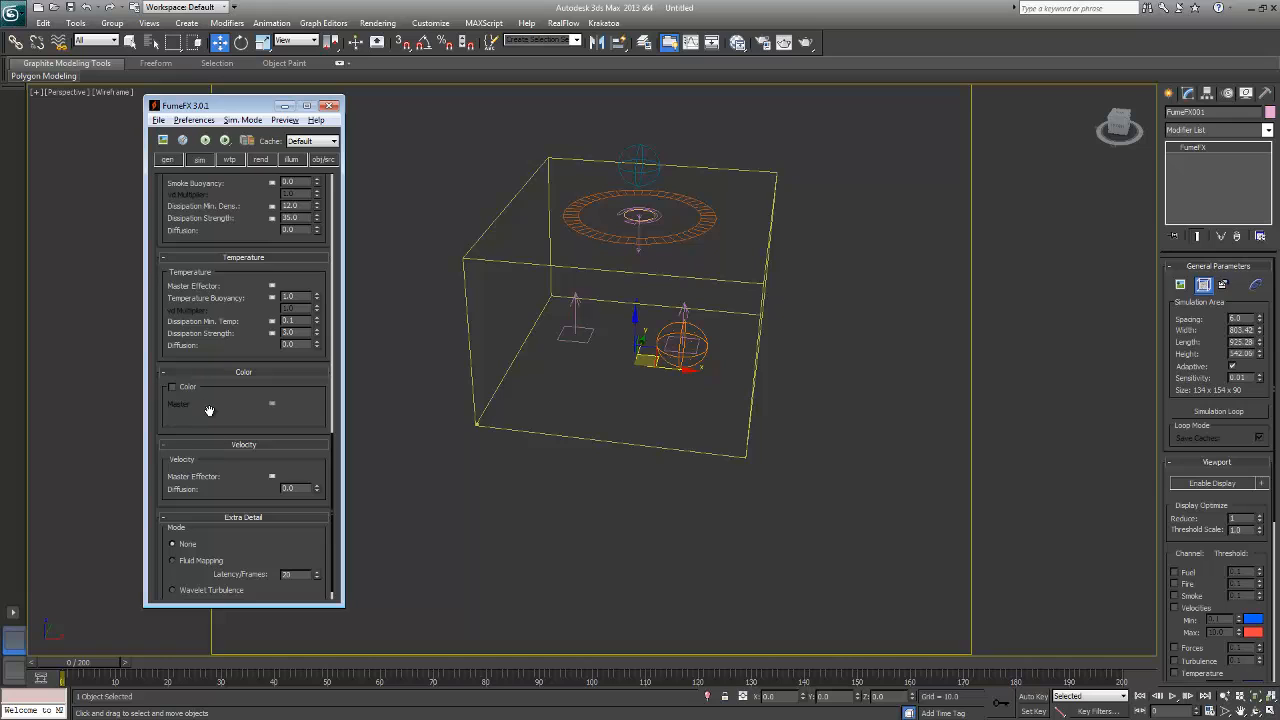
pyautogui.moveTo(206, 409); pyautogui.dragTo(240, 468)
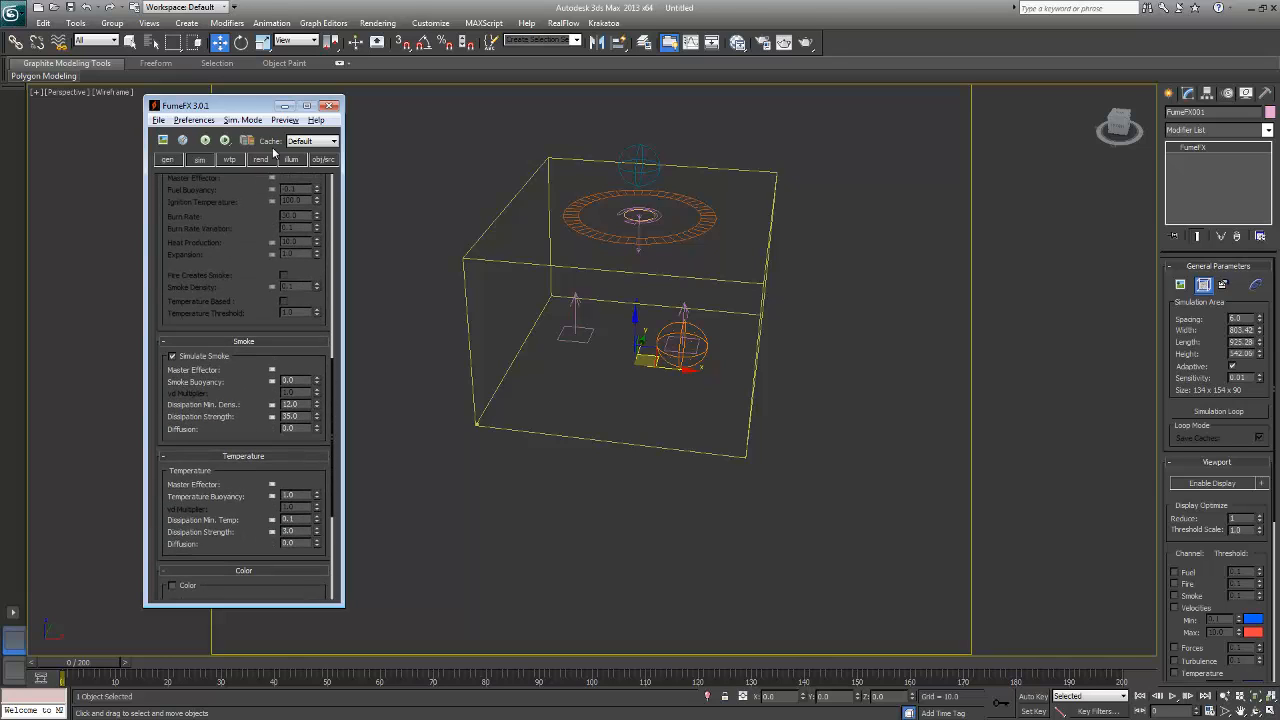
# - Create a standard target spotlight in the left view, placed above and to one side of the FumeFX container and aimed at it
pyautogui.moveTo(766, 226); pyautogui.dragTo(758, 233, button='middle')
pyautogui.press('l')
pyautogui.press('z')
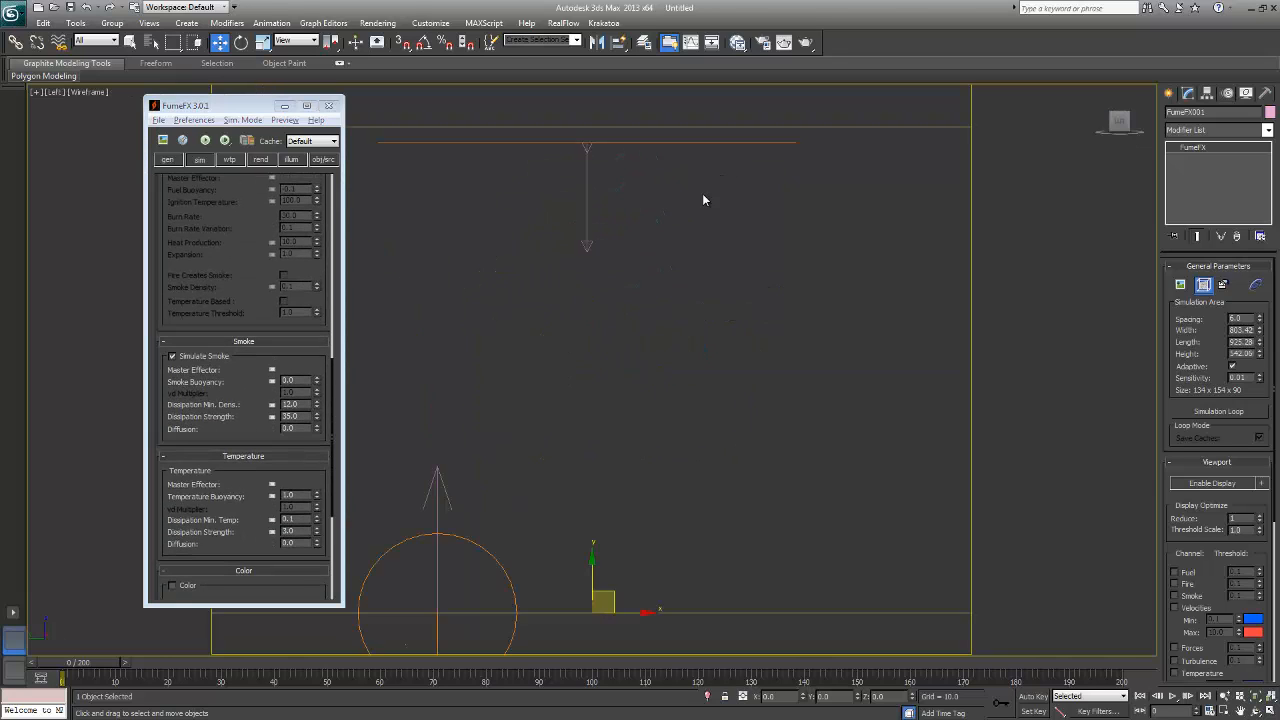
pyautogui.scroll(-5, 680, 250)
pyautogui.scroll(-4, 677, 256)
pyautogui.scroll(3, 792, 361)
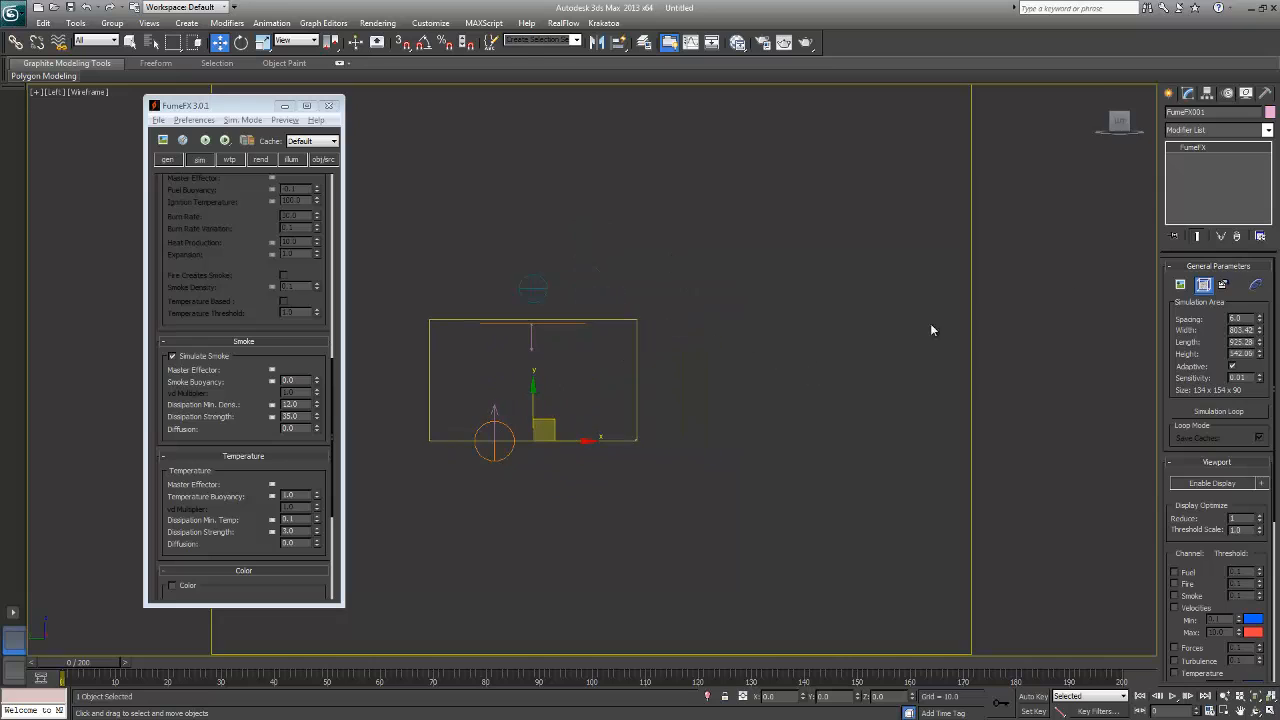
pyautogui.click(1169, 92)
pyautogui.click(1204, 114)
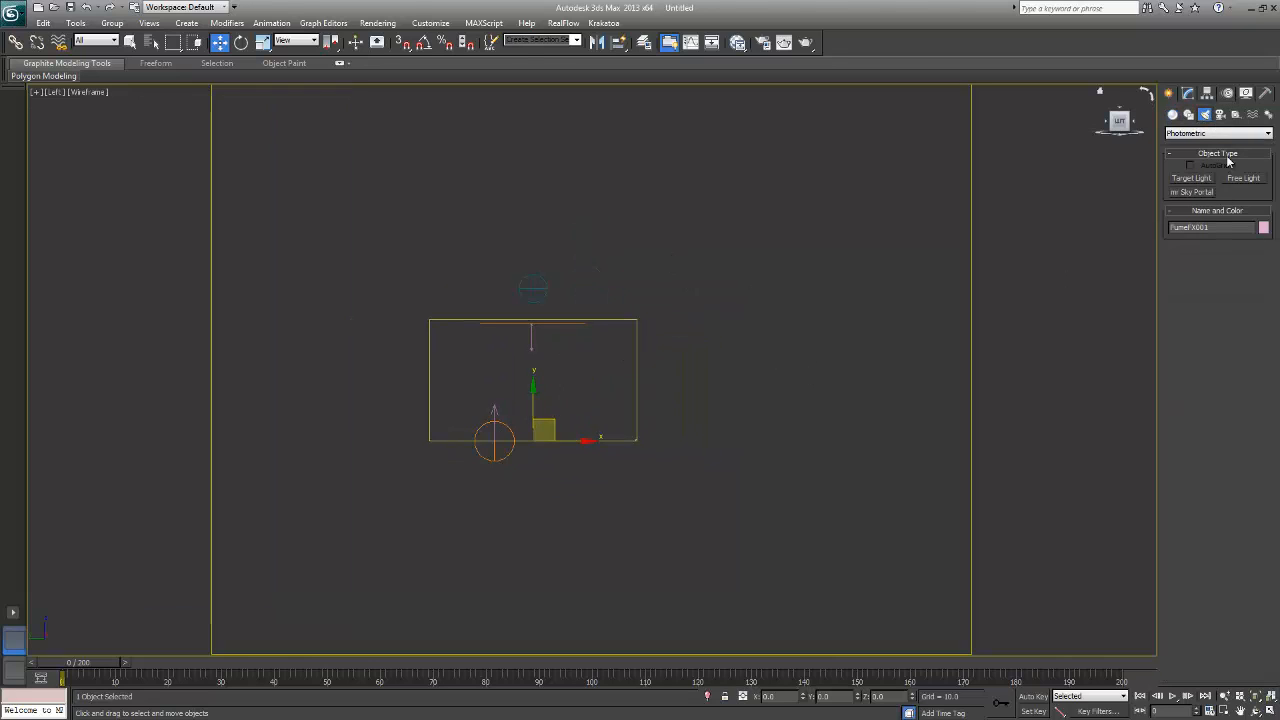
pyautogui.click(1218, 133)
pyautogui.click(1200, 142)
pyautogui.click(1191, 178)
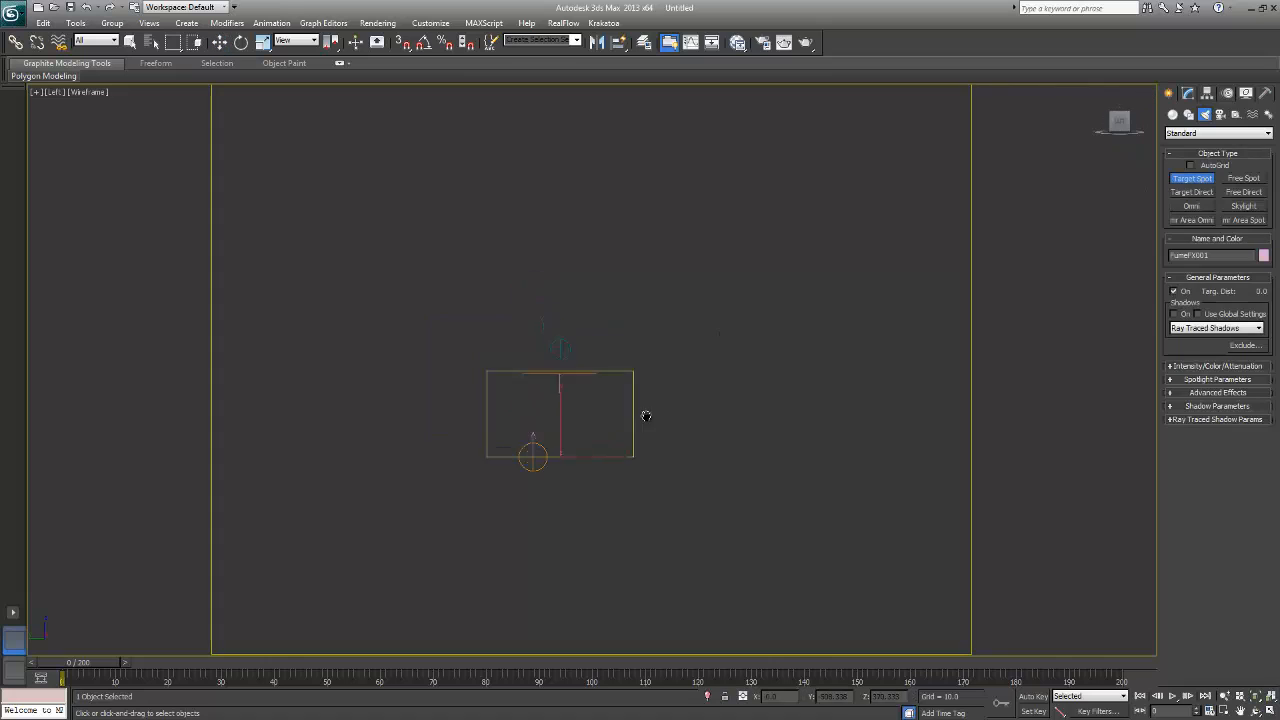
pyautogui.moveTo(840, 204); pyautogui.dragTo(550, 445)
pyautogui.rightClick(830, 308)
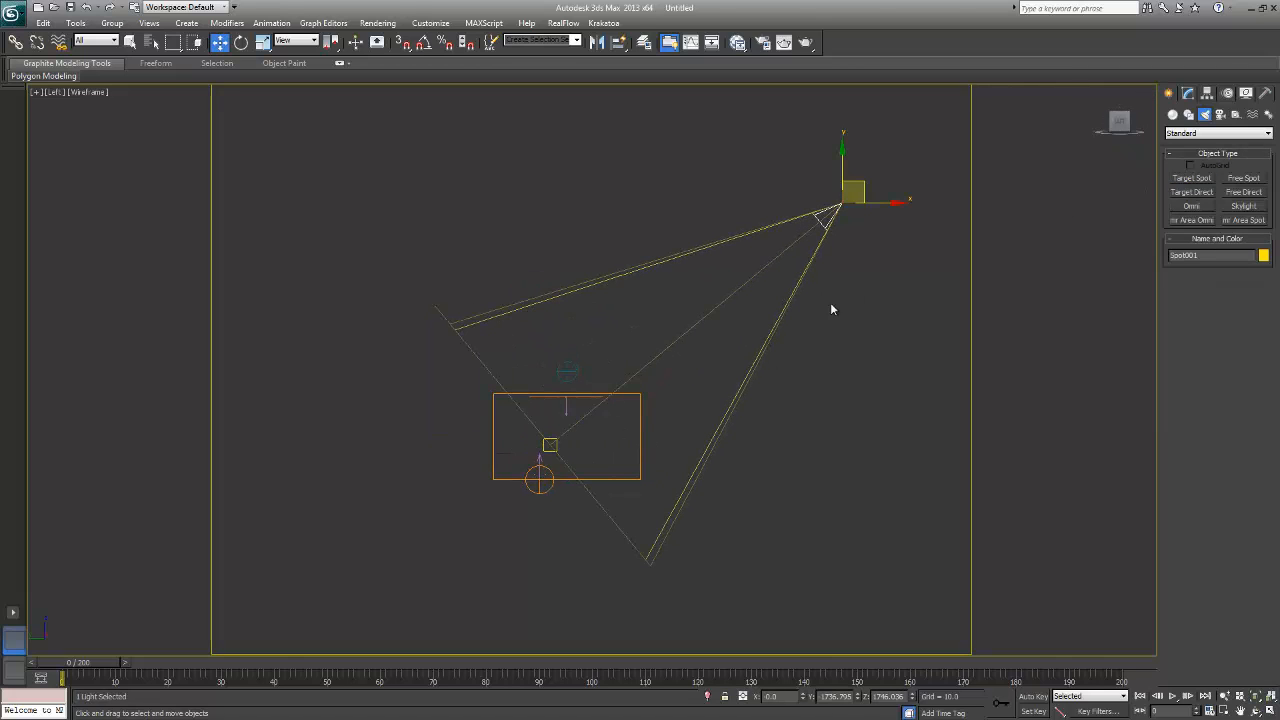
pyautogui.moveTo(682, 361); pyautogui.dragTo(689, 412, button='middle')
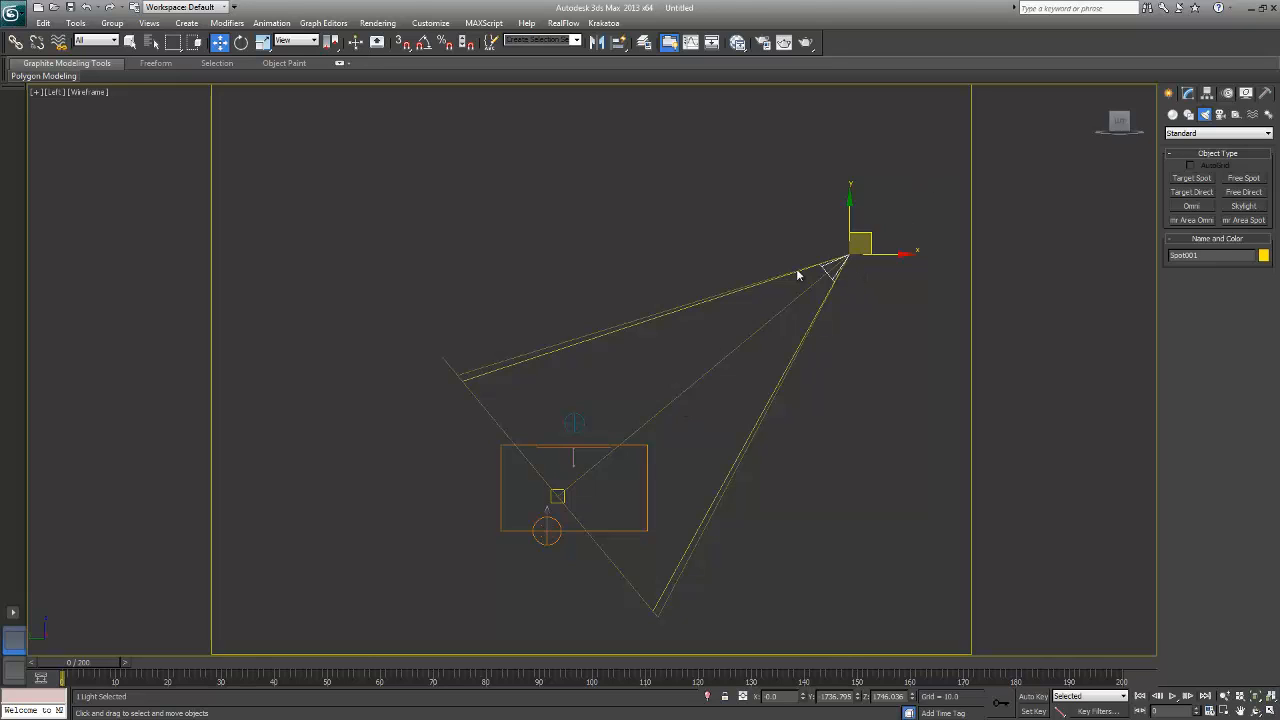
# - Look through the spotlight, dolly it back from the container and widen its falloff to about 62 degrees
pyautogui.hotkey('shift', '4')
pyautogui.moveTo(580, 355); pyautogui.dragTo(590, 357, button='middle')
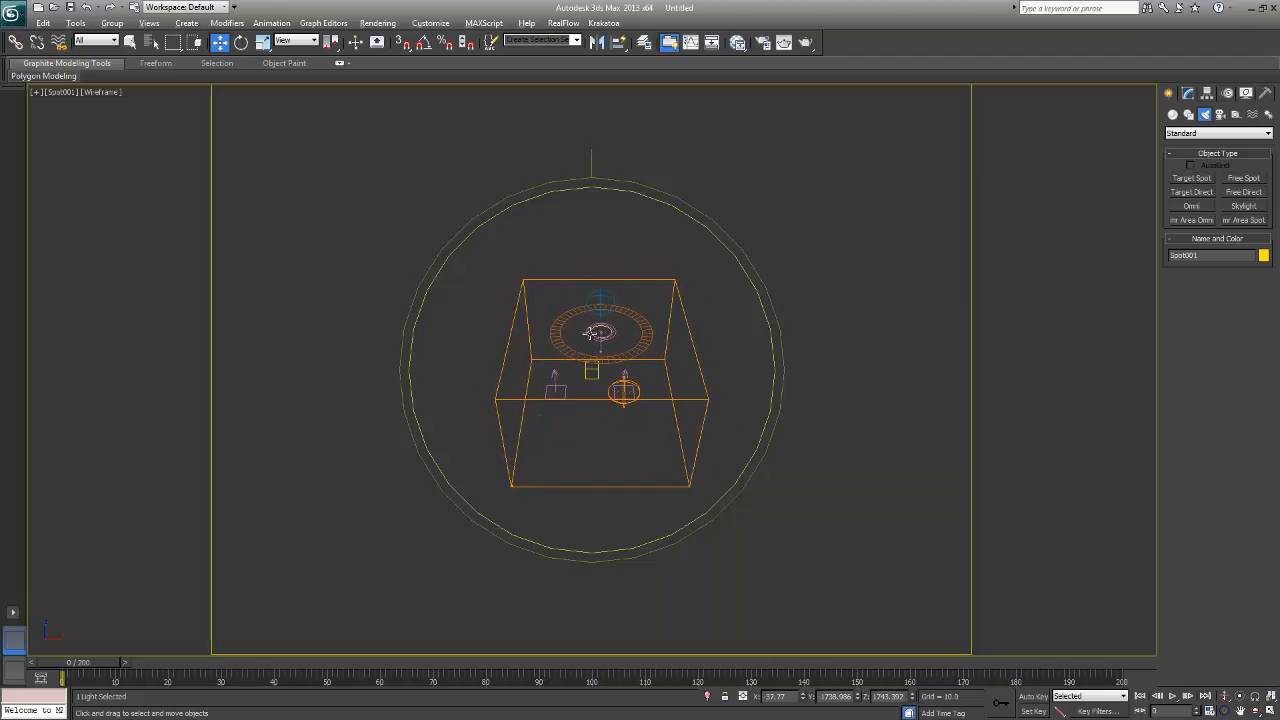
pyautogui.click(1224, 696)
pyautogui.moveTo(719, 436); pyautogui.dragTo(636, 428)
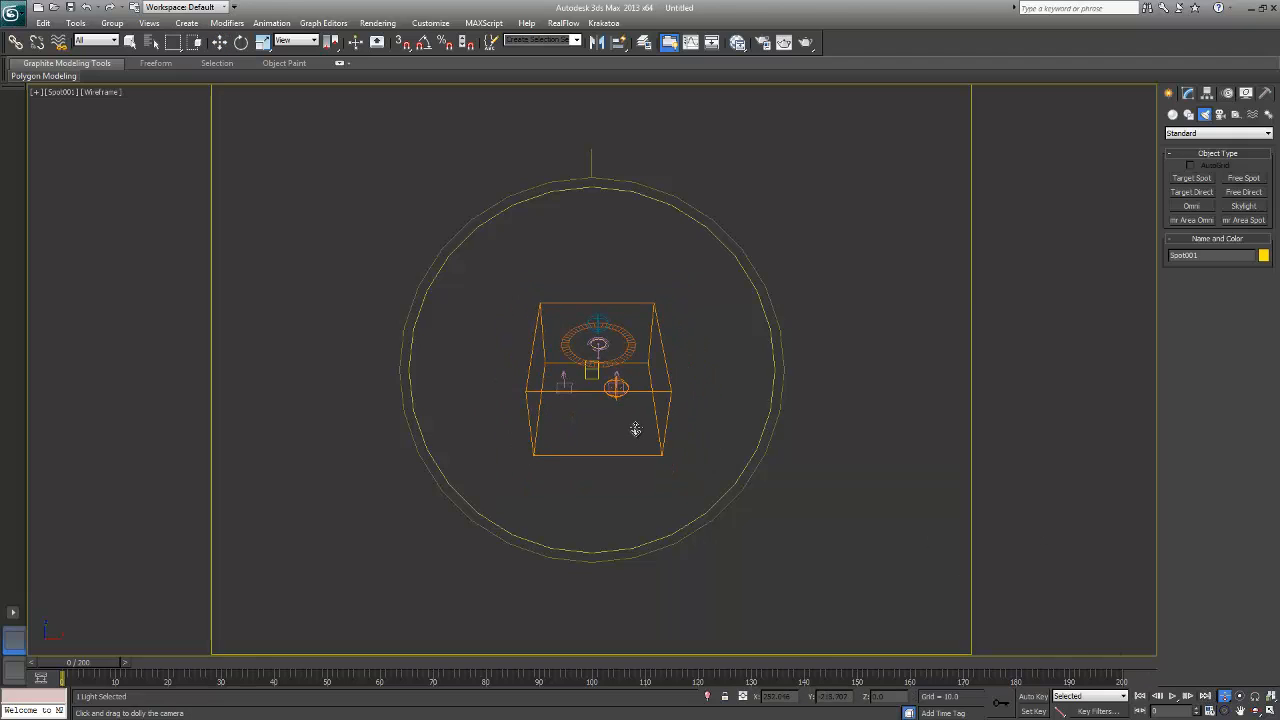
pyautogui.click(1254, 708)
pyautogui.click(1224, 710)
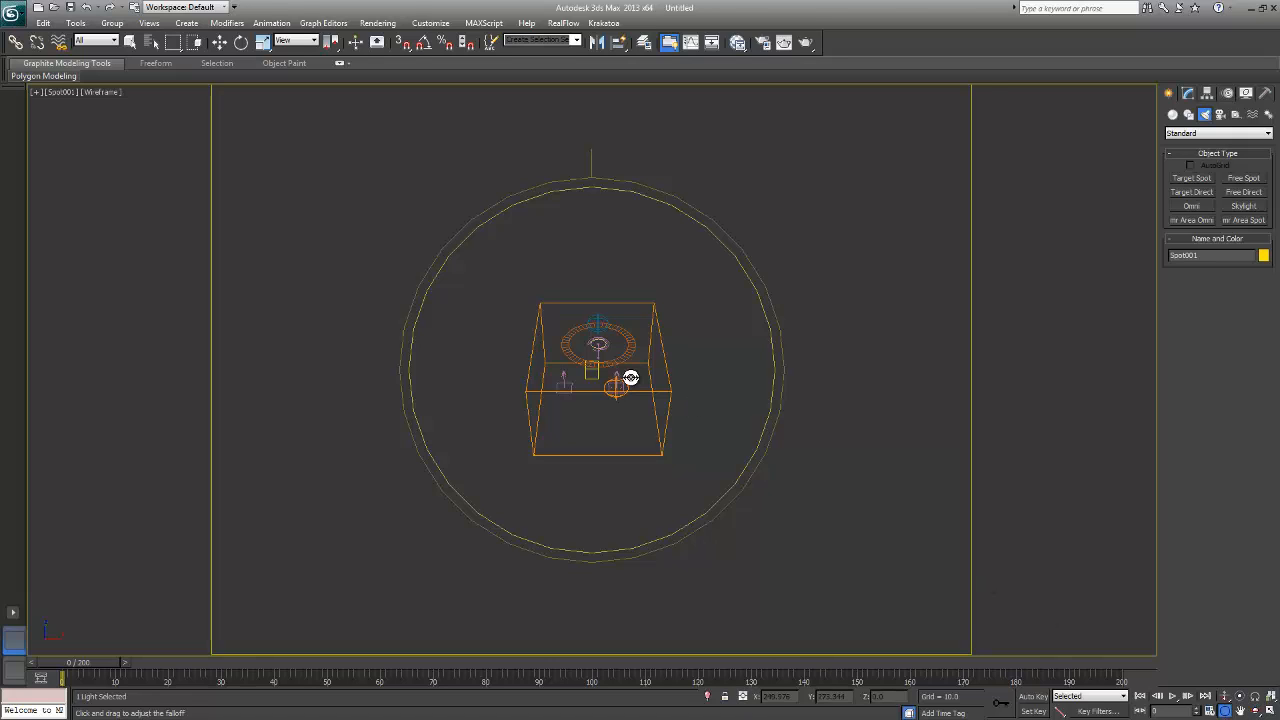
pyautogui.moveTo(630, 378); pyautogui.dragTo(603, 400)
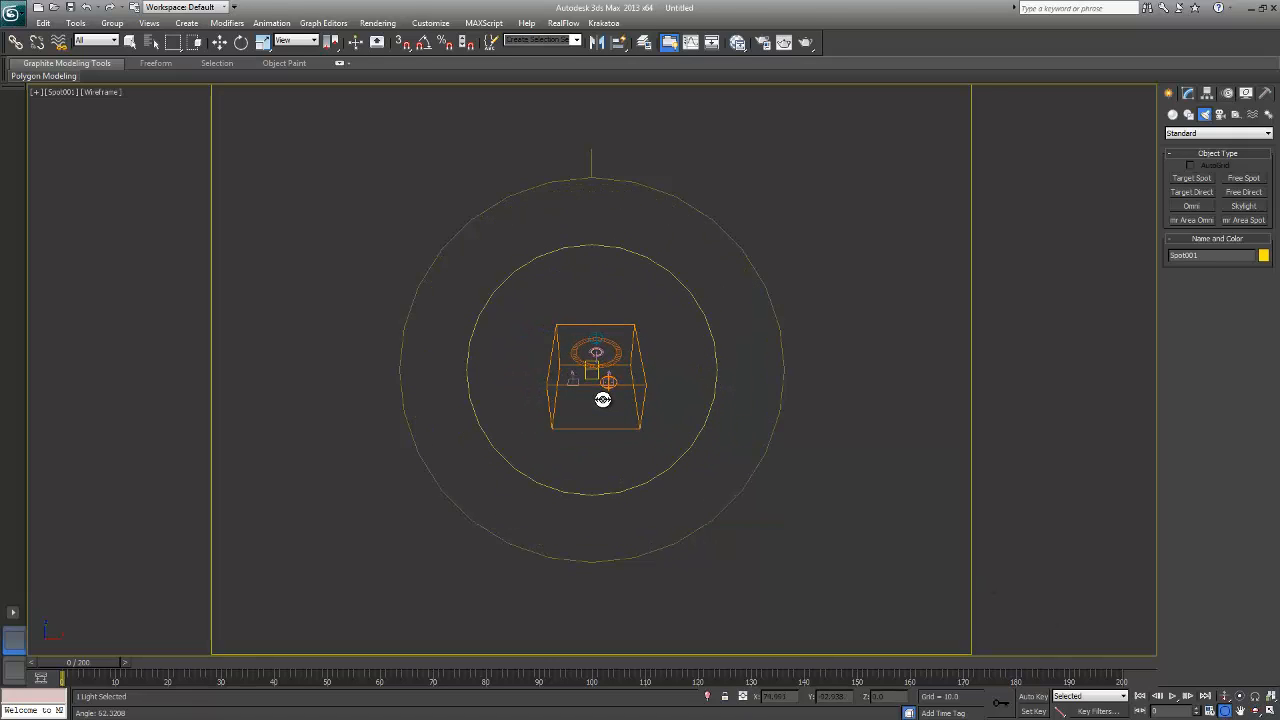
pyautogui.rightClick(602, 404)
# - Turn on ray traced shadows and atmosphere shadows for the spotlight
pyautogui.click(1207, 93)
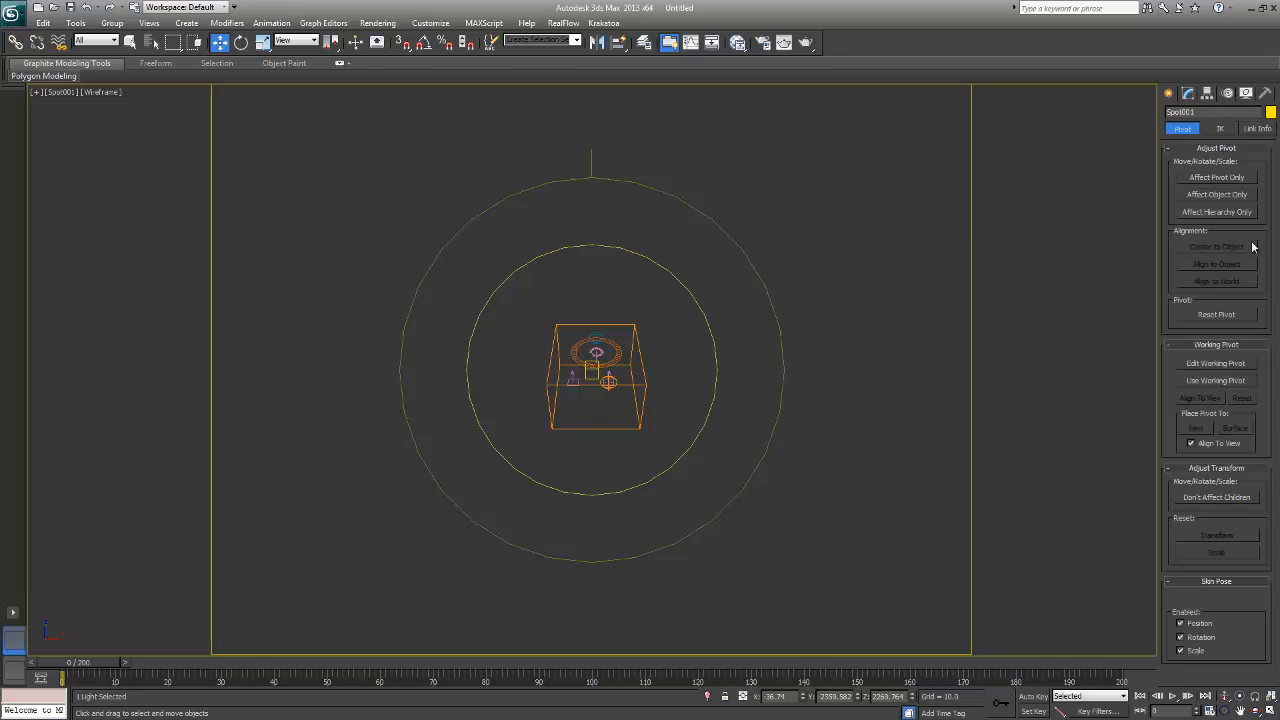
pyautogui.click(1188, 93)
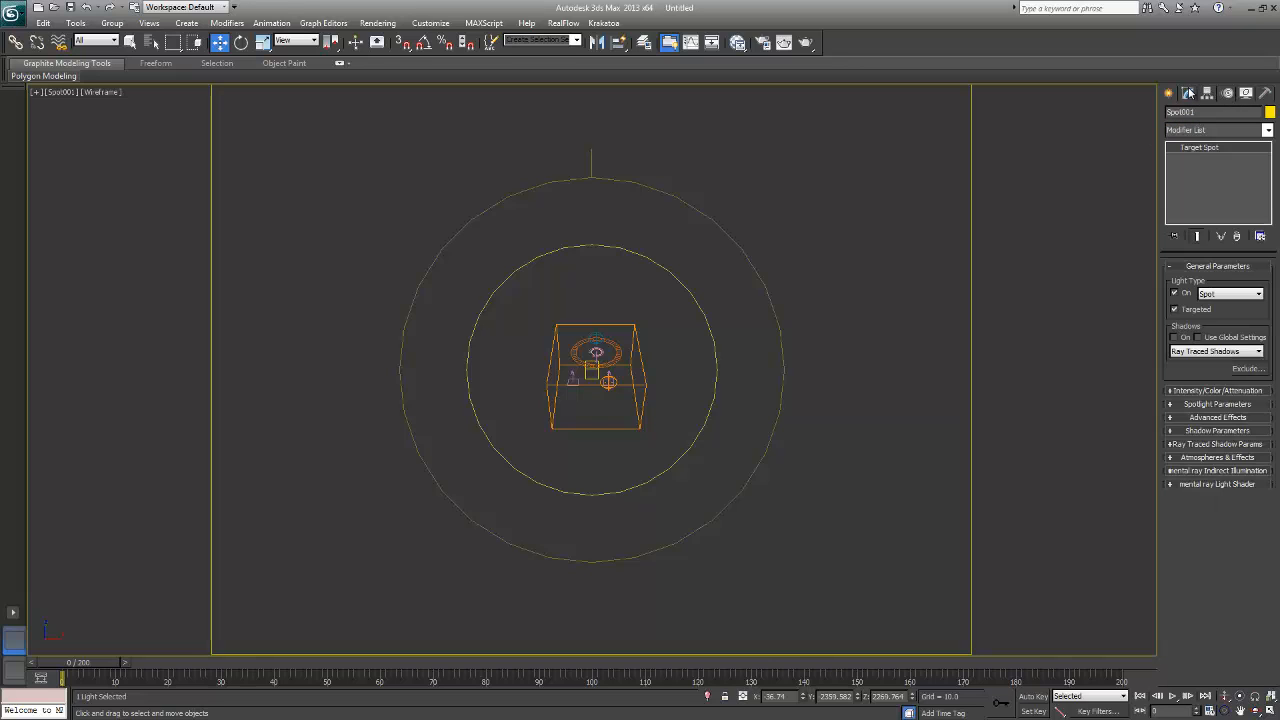
pyautogui.click(1175, 337)
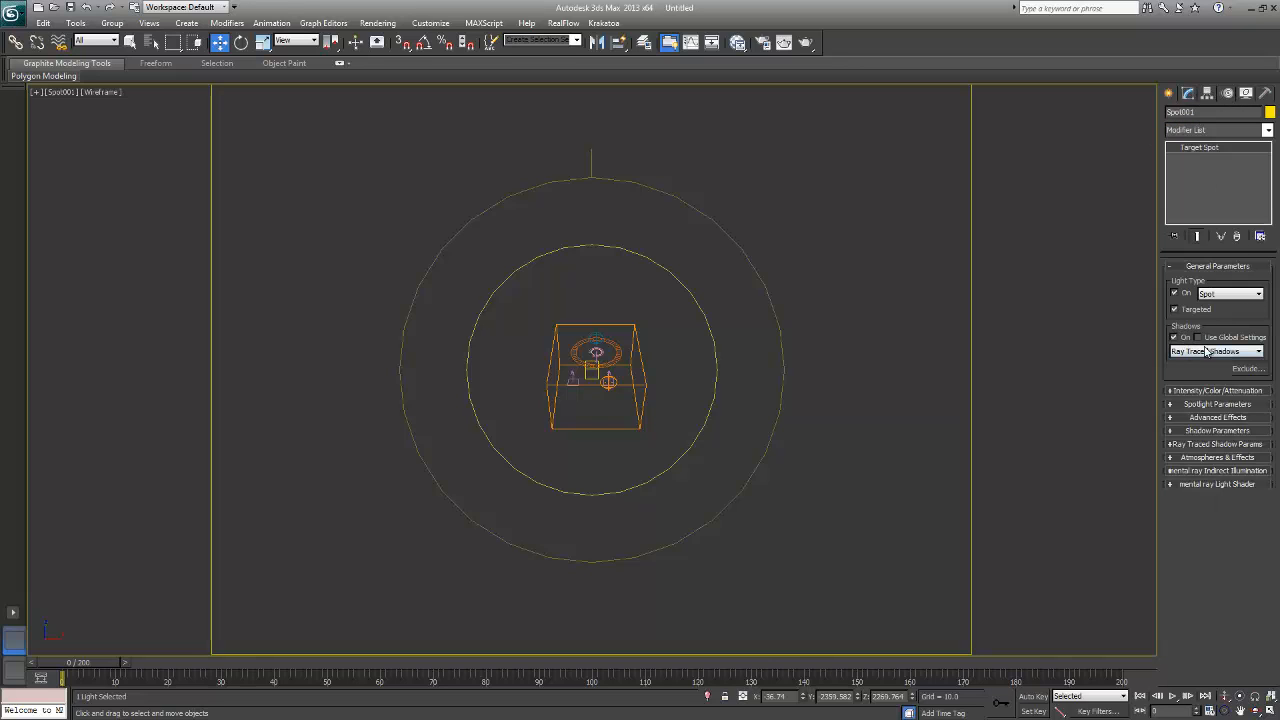
pyautogui.click(1172, 431)
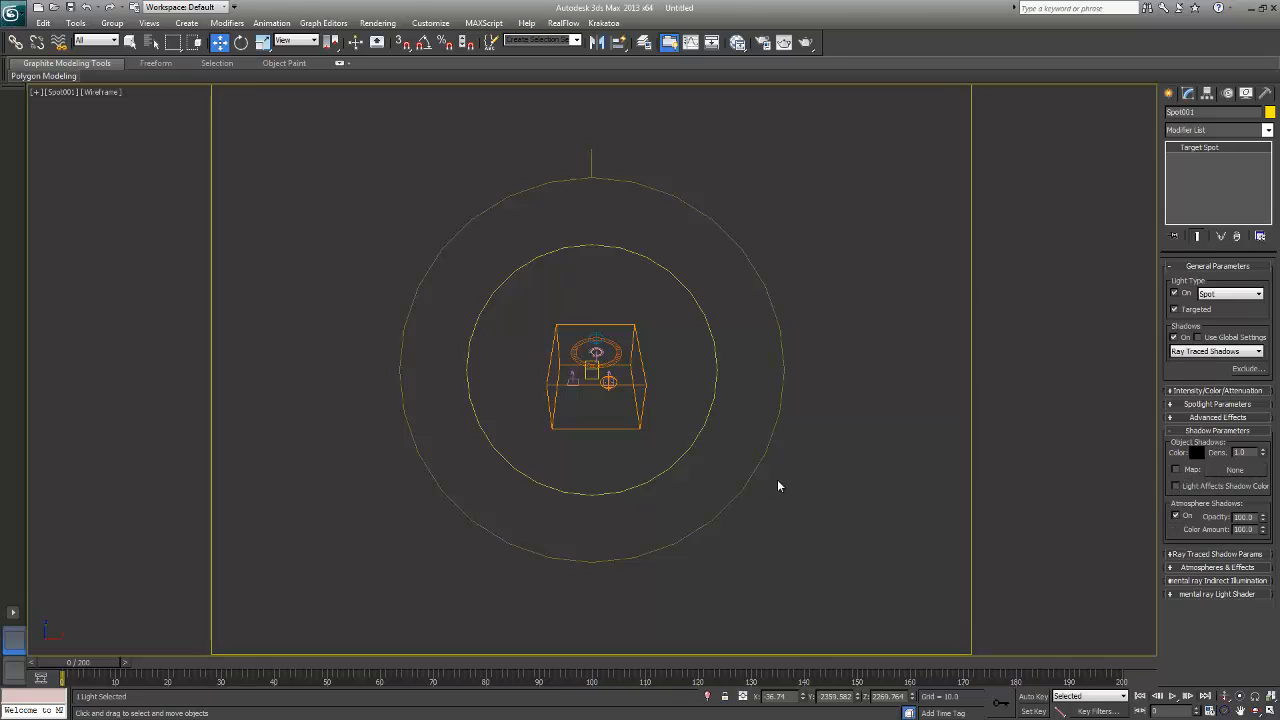
# - Examine the spotlight's placement relative to the container in the perspective and front views
pyautogui.click(391, 506)
pyautogui.press('p')
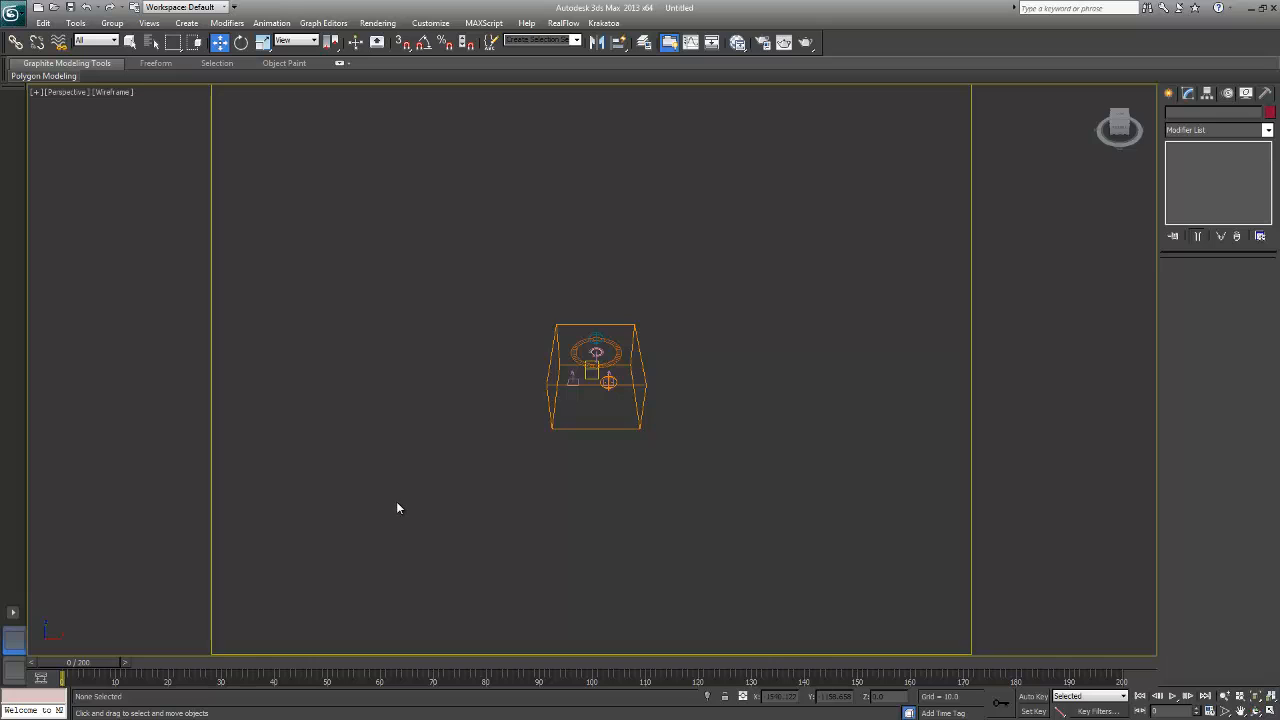
pyautogui.scroll(-2, 586, 443)
pyautogui.keyDown('alt'); pyautogui.moveTo(586, 443); pyautogui.dragTo(660, 404, button='middle'); pyautogui.keyUp('alt')
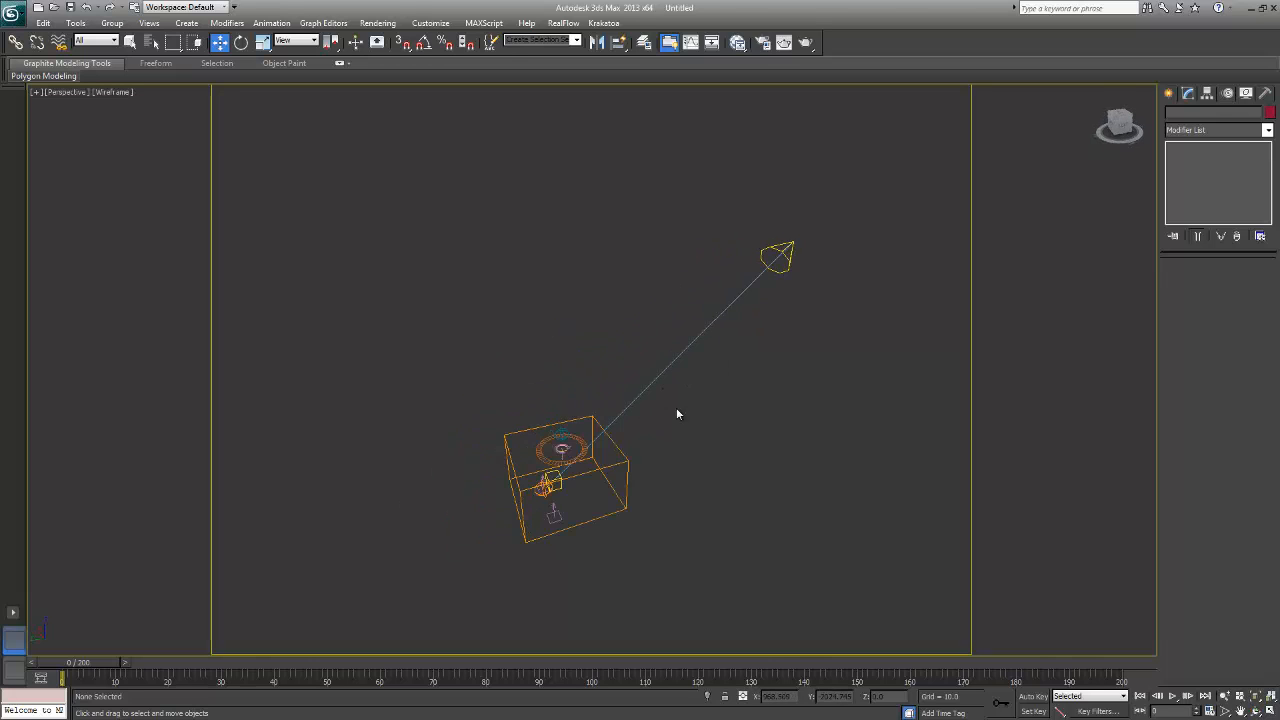
pyautogui.press('f')
pyautogui.scroll(-5, 640, 400)
pyautogui.scroll(-2, 580, 518)
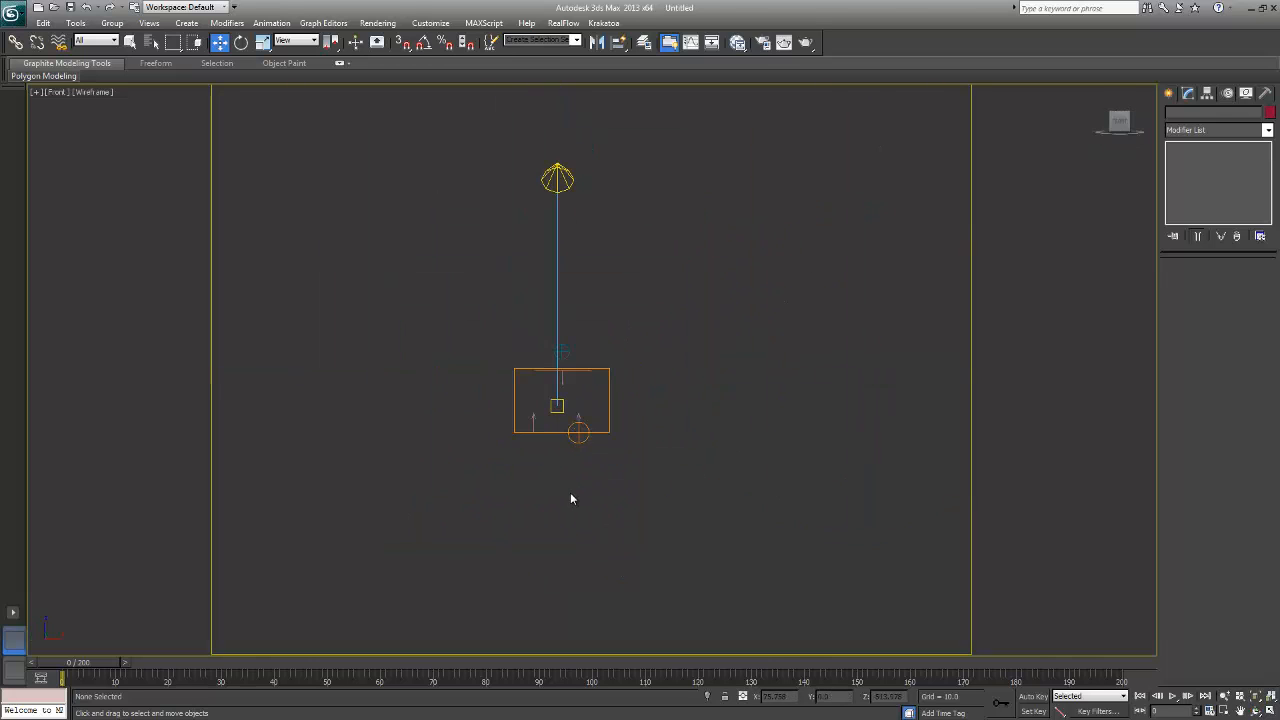
pyautogui.press('p')
pyautogui.scroll(-2, 604, 519)
pyautogui.keyDown('alt'); pyautogui.moveTo(604, 519); pyautogui.dragTo(601, 524, button='middle'); pyautogui.keyUp('alt')
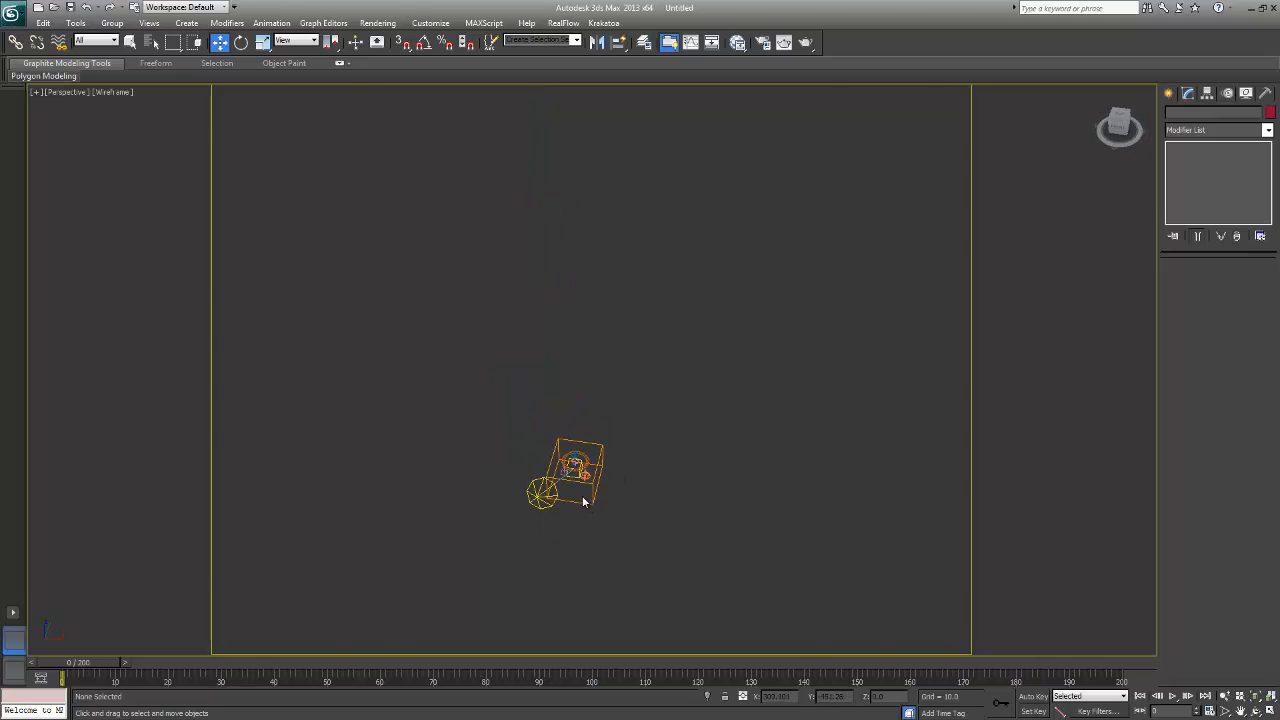
# - Align the spotlight's target to the FumeFX container in the top view
pyautogui.press('t')
pyautogui.scroll(-3, 586, 440)
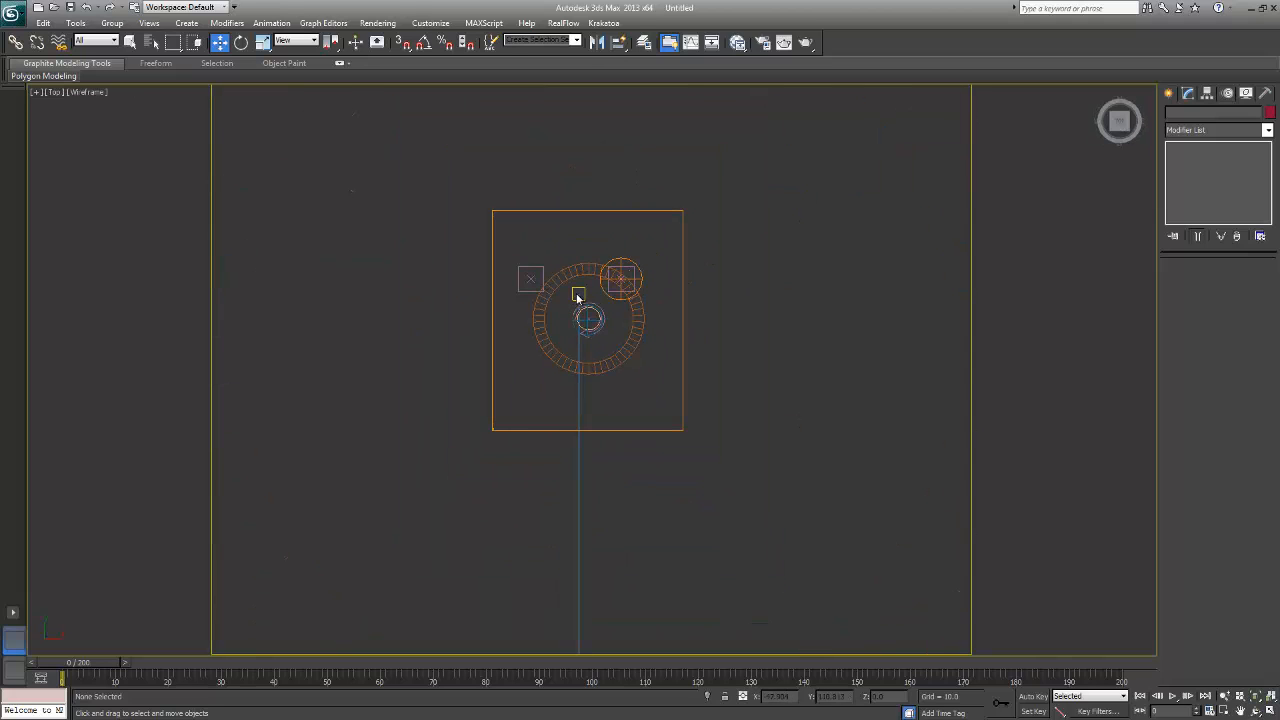
pyautogui.click(577, 296)
pyautogui.scroll(-3, 586, 300)
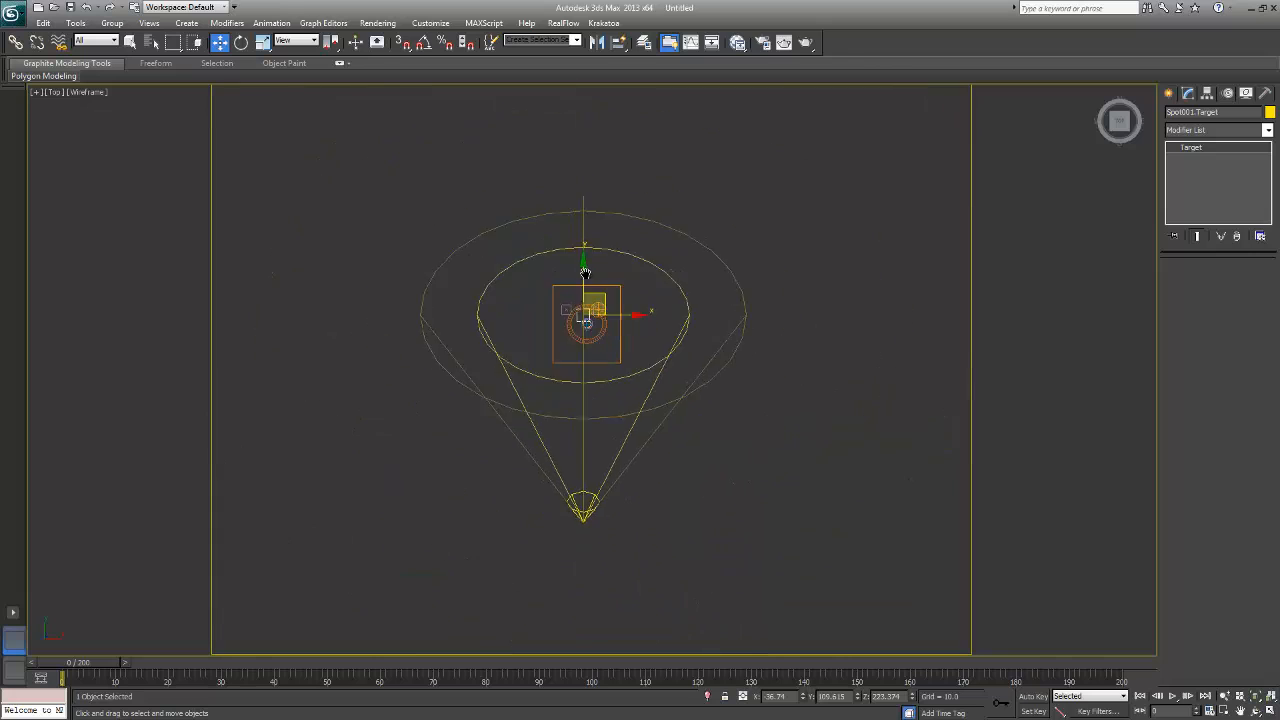
pyautogui.scroll(1, 583, 275)
pyautogui.hotkey('alt', 'a')
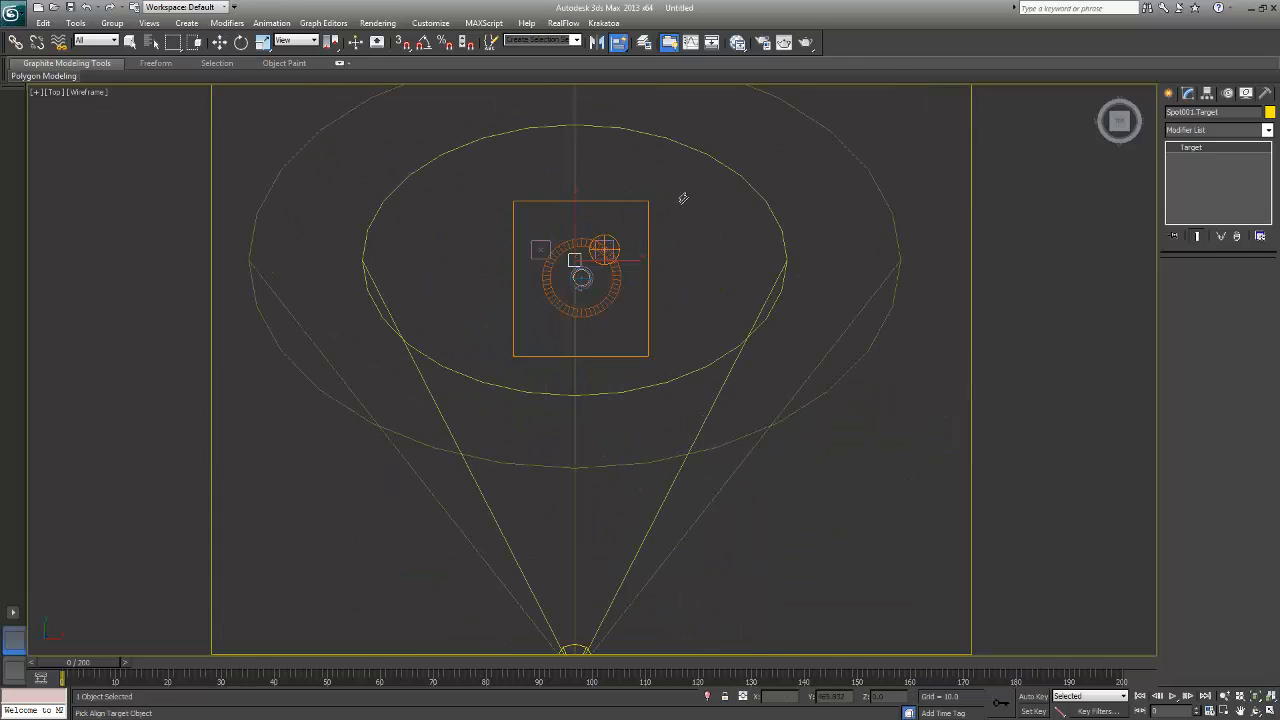
pyautogui.click(645, 204)
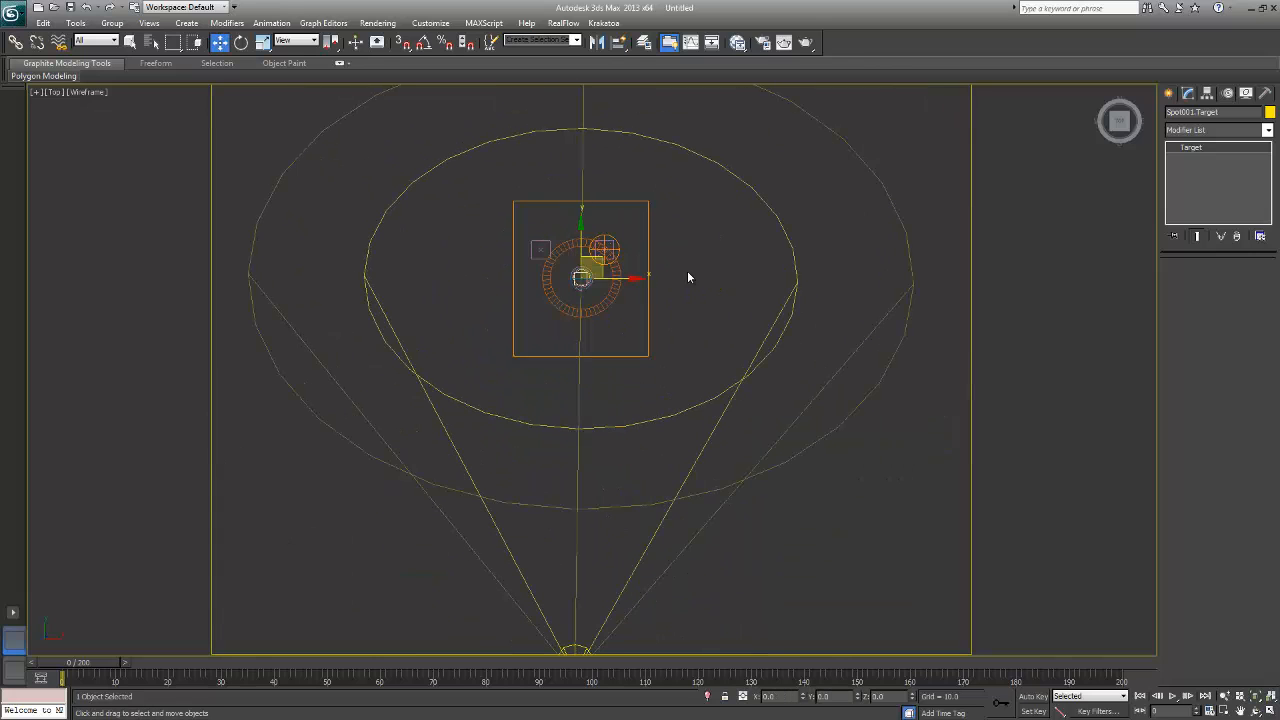
# - Clone the spotlight as a copy on the opposite side of the container, at about X 1382, Y 1826
pyautogui.scroll(-3, 634, 260)
pyautogui.moveTo(634, 260); pyautogui.dragTo(651, 317, button='middle')
pyautogui.scroll(2, 688, 269)
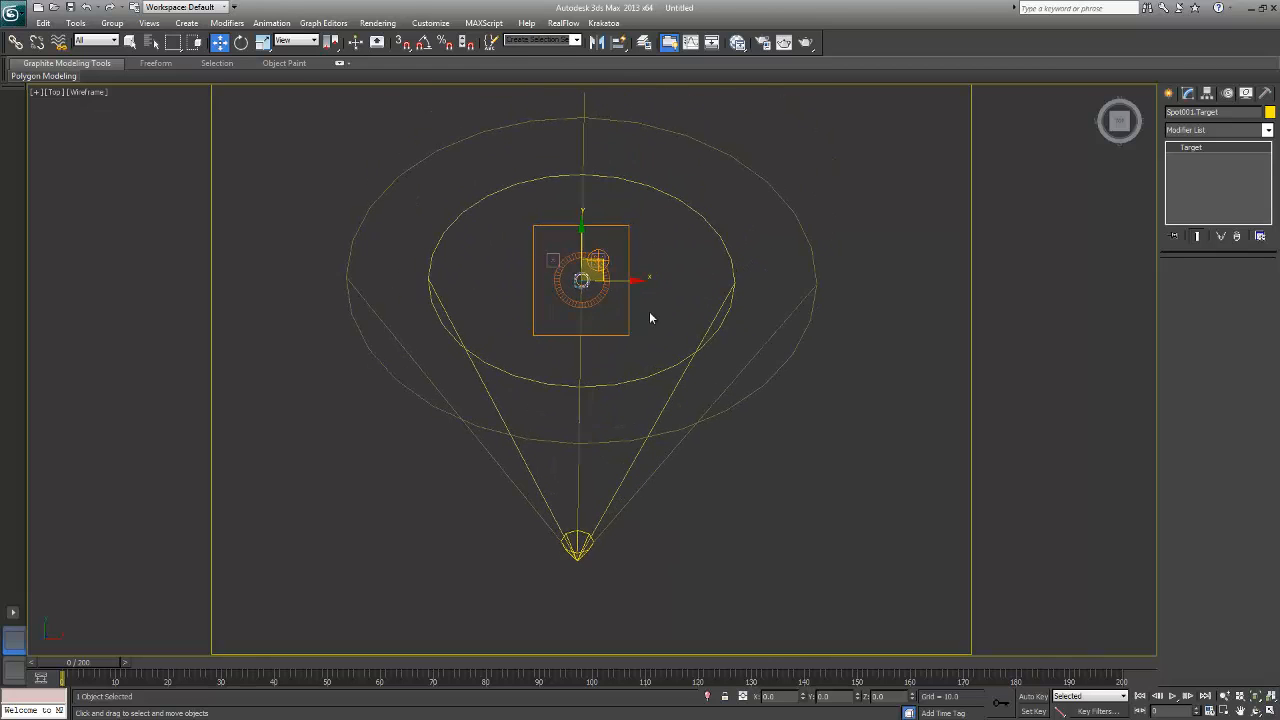
pyautogui.click(708, 531)
pyautogui.click(577, 545)
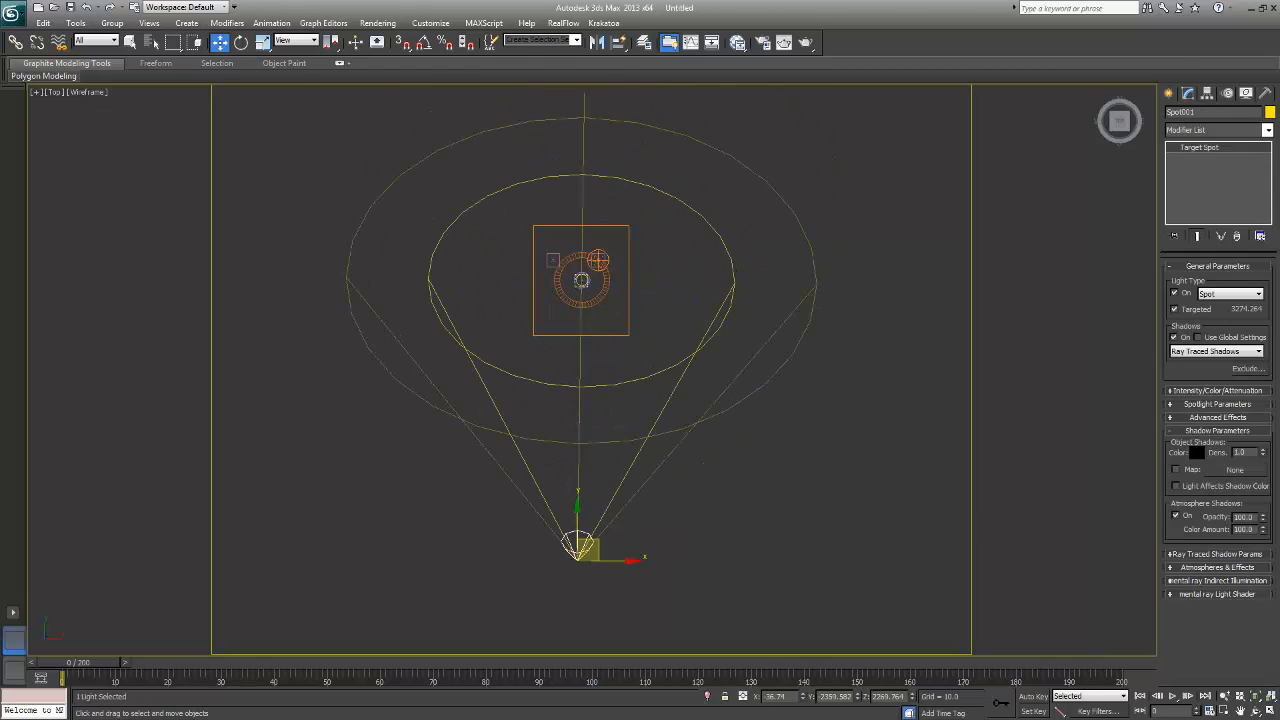
pyautogui.moveTo(580, 545); pyautogui.dragTo(605, 602, button='middle')
pyautogui.moveTo(792, 543); pyautogui.dragTo(777, 526, button='middle')
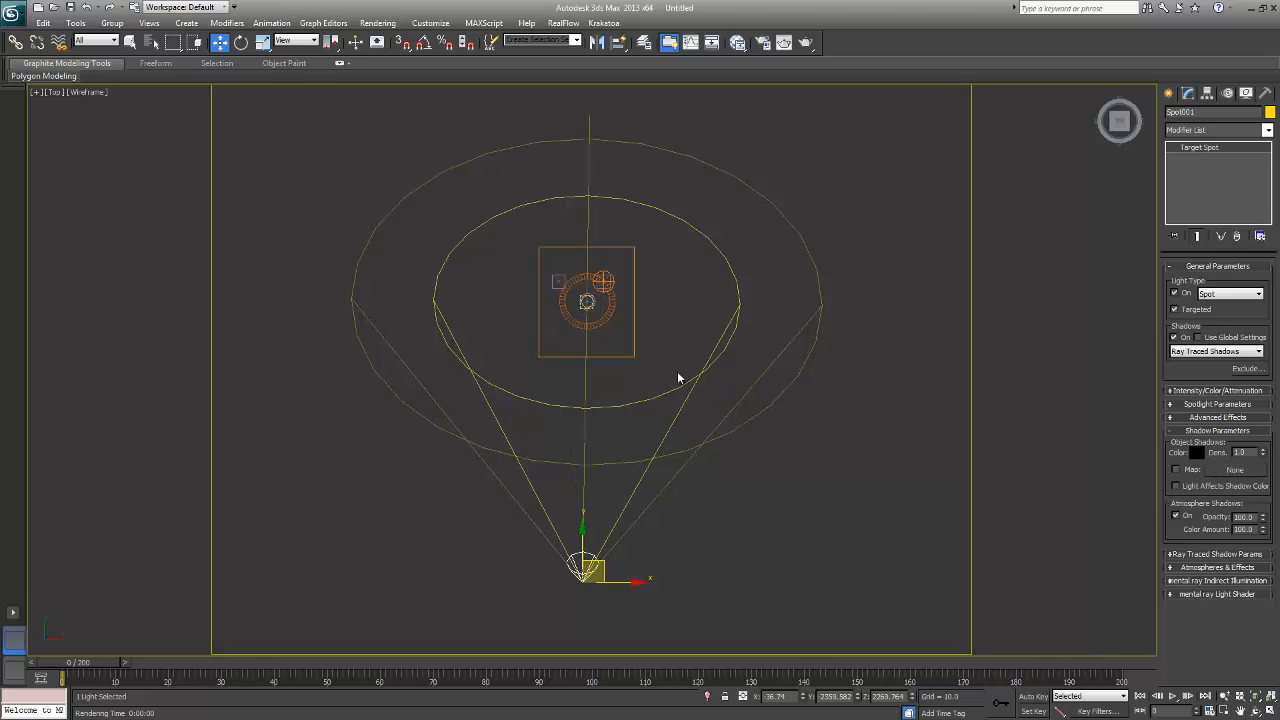
pyautogui.moveTo(589, 576)
pyautogui.keyDown('shift'); pyautogui.mouseDown()
pyautogui.moveTo(771, 335)
pyautogui.moveTo(760, 77)
pyautogui.mouseUp(); pyautogui.keyUp('shift')
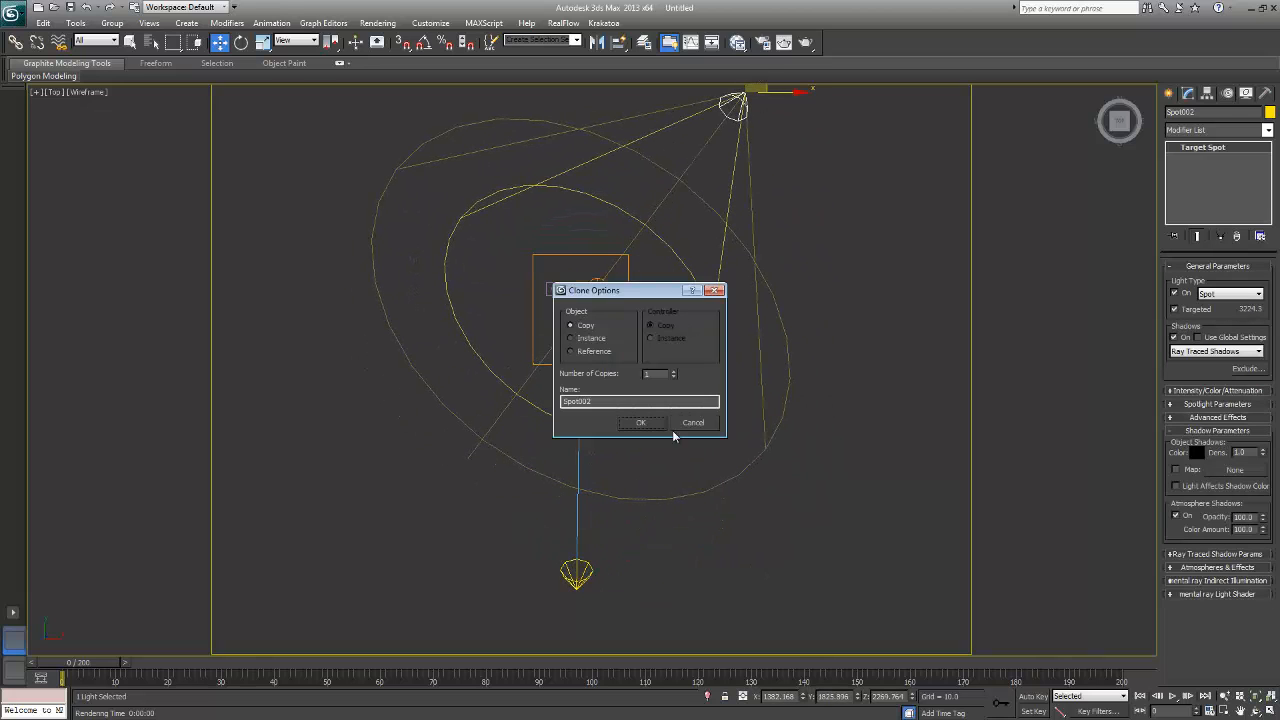
pyautogui.click(648, 424)
# - Clone the second spotlight as a copy on the container's remaining open side, at about X -2536, Y 873
pyautogui.scroll(-2, 797, 325)
pyautogui.moveTo(797, 323); pyautogui.dragTo(841, 422, button='middle')
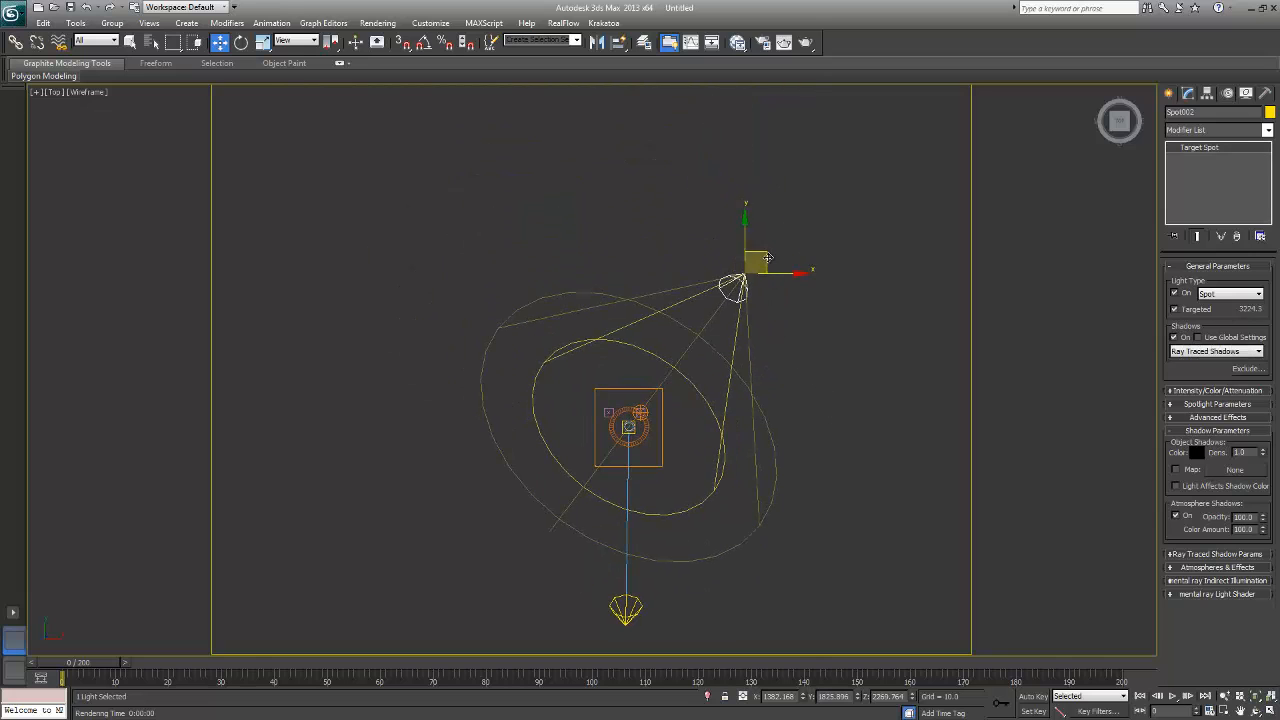
pyautogui.moveTo(766, 294)
pyautogui.keyDown('shift'); pyautogui.mouseDown()
pyautogui.moveTo(457, 300)
pyautogui.moveTo(437, 340)
pyautogui.mouseUp(); pyautogui.keyUp('shift')
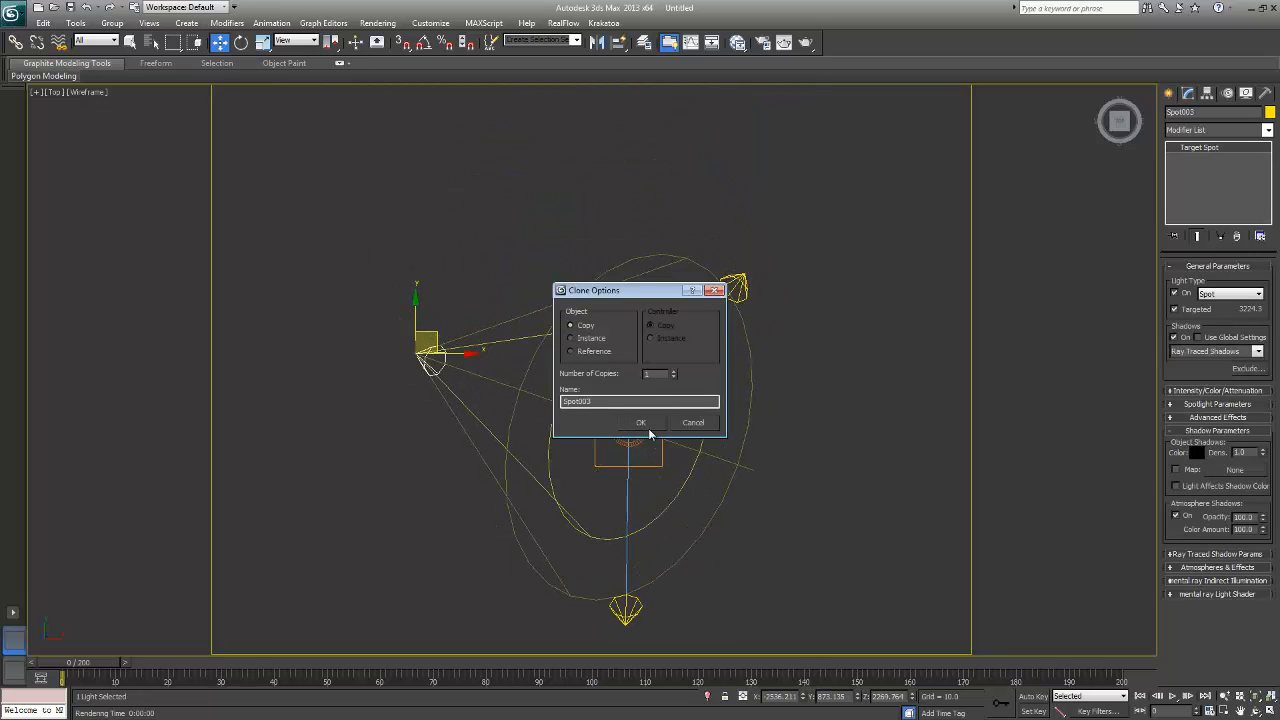
pyautogui.click(649, 430)
pyautogui.moveTo(736, 476); pyautogui.dragTo(727, 454, button='middle')
pyautogui.scroll(4, 715, 430)
pyautogui.scroll(-4, 706, 376)
pyautogui.moveTo(716, 367); pyautogui.dragTo(717, 307, button='middle')
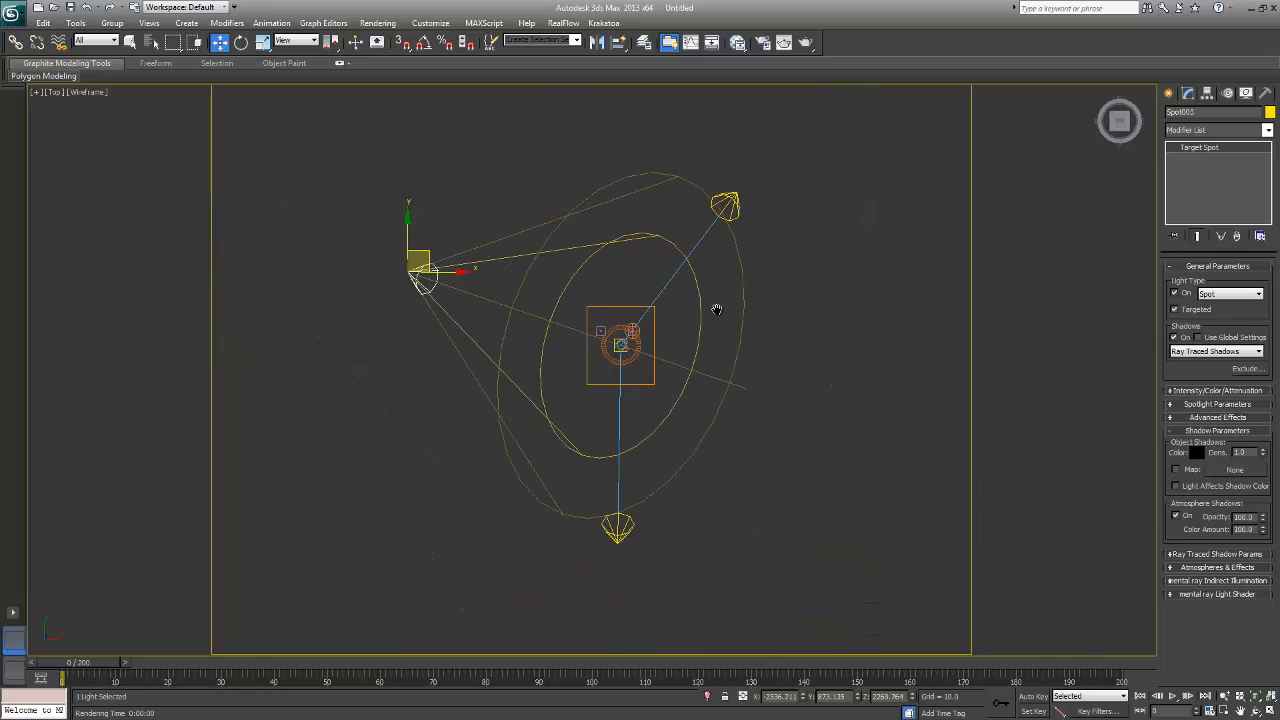
# - Add Spot001, Spot002 and Spot003 to the FumeFX container's illumination lights
pyautogui.moveTo(676, 338); pyautogui.dragTo(655, 355)
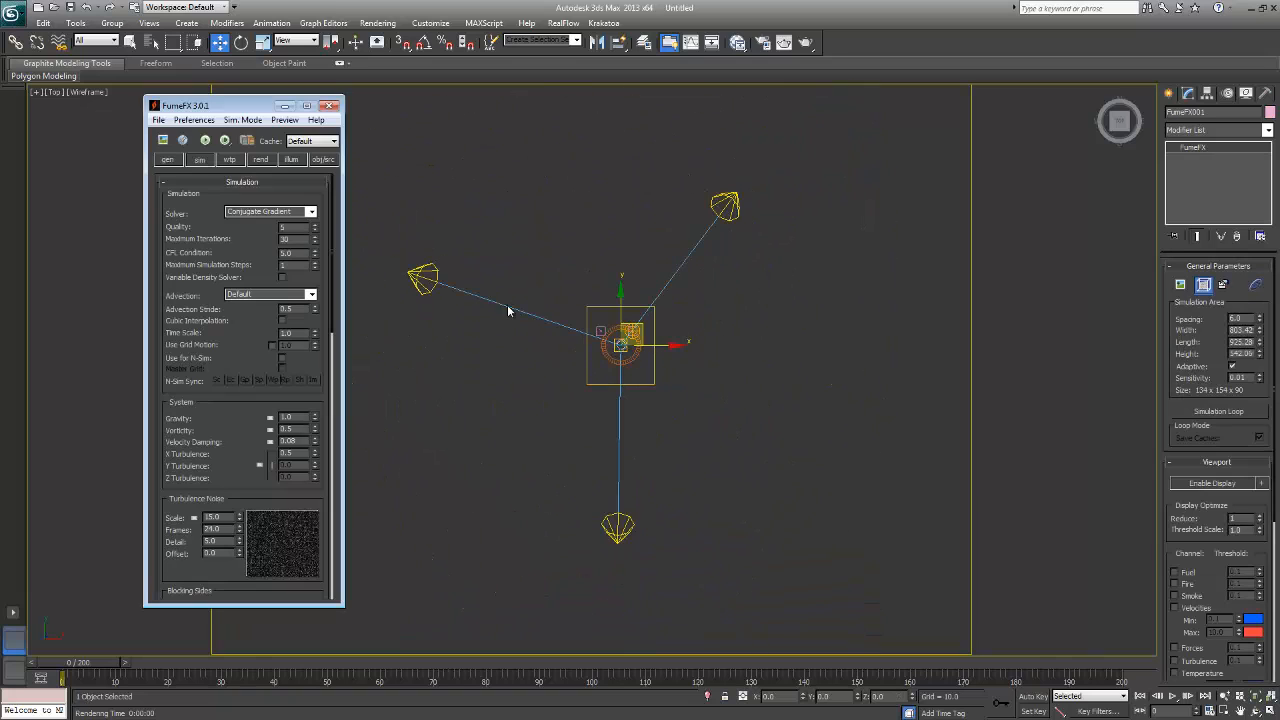
pyautogui.click(302, 160)
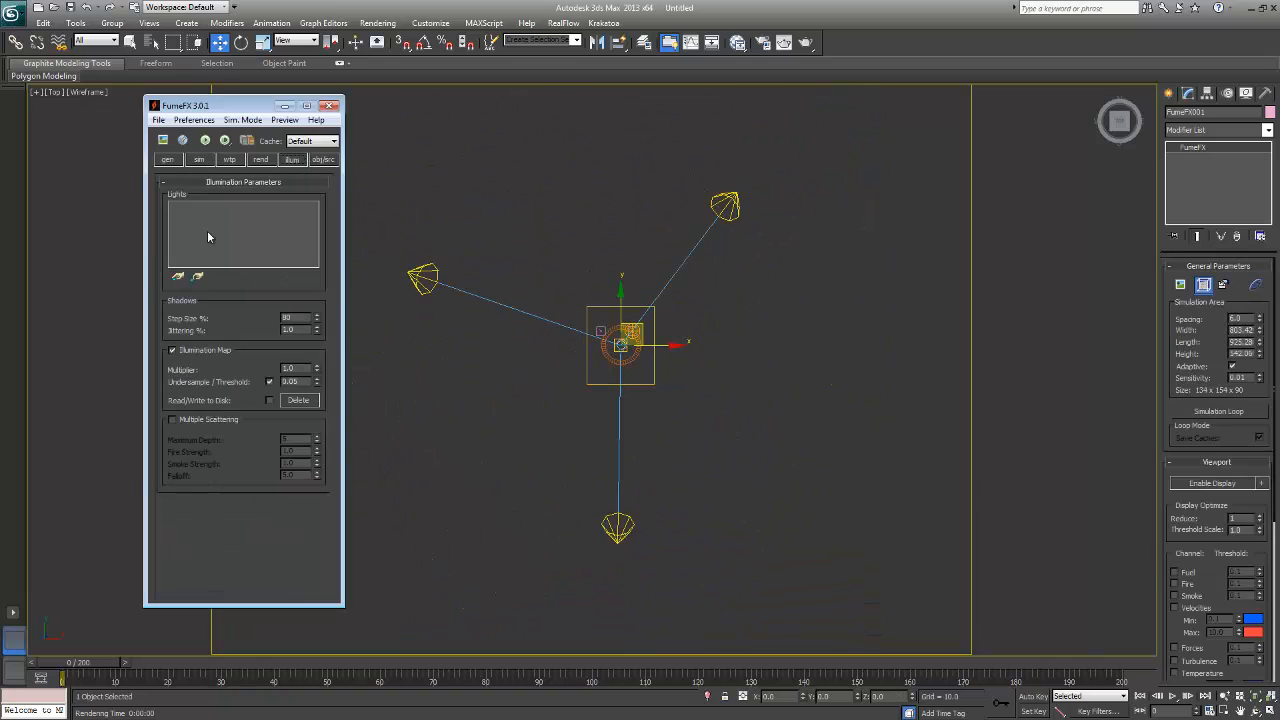
pyautogui.click(176, 279)
pyautogui.press('h')
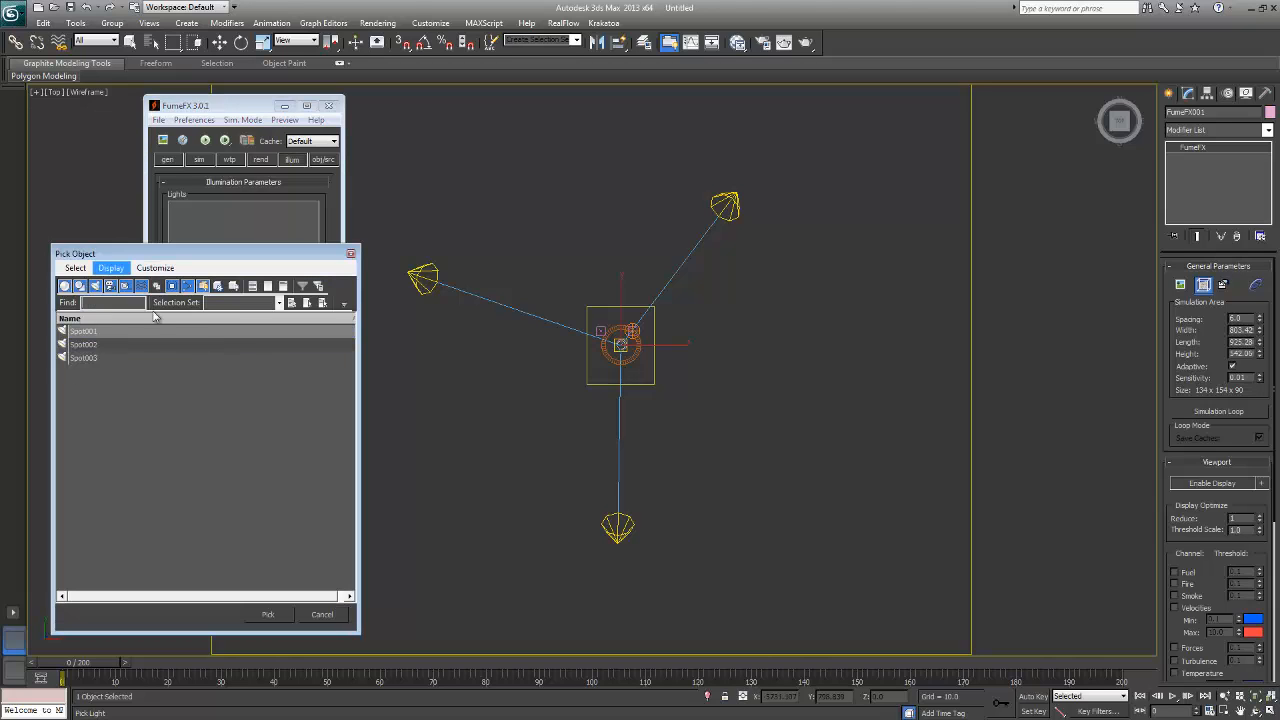
pyautogui.moveTo(90, 331); pyautogui.dragTo(95, 390)
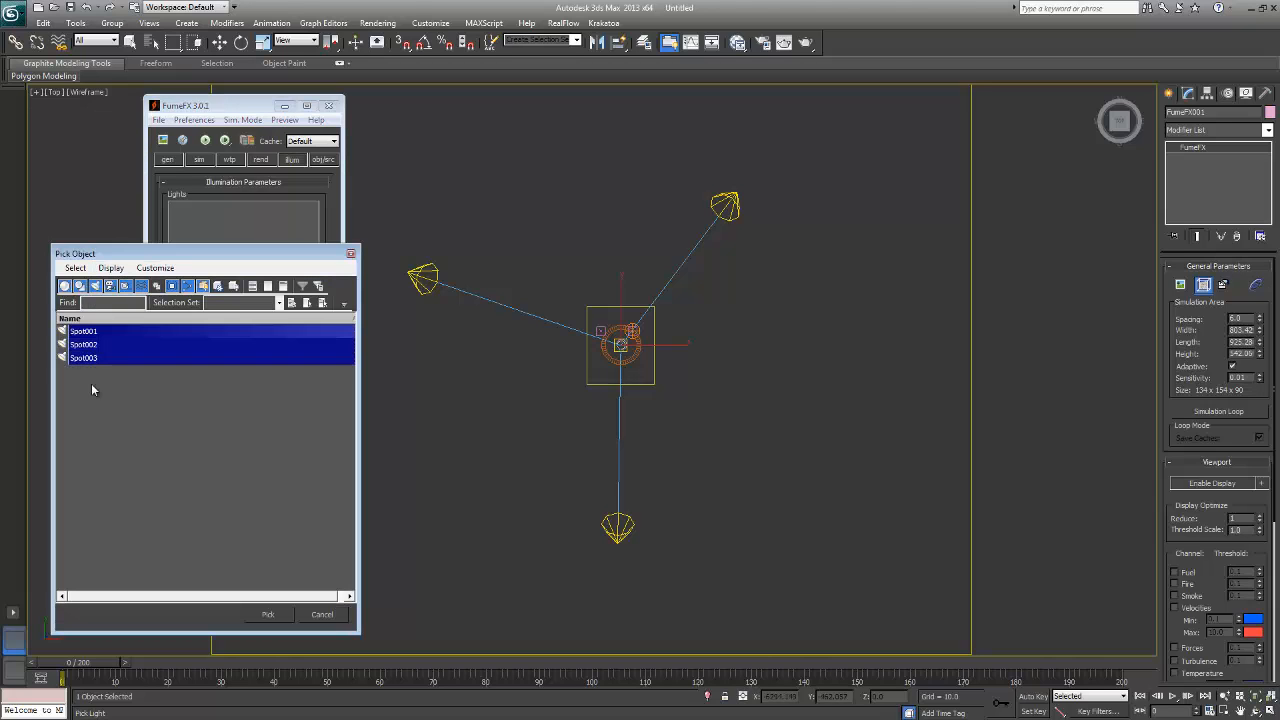
pyautogui.click(274, 614)
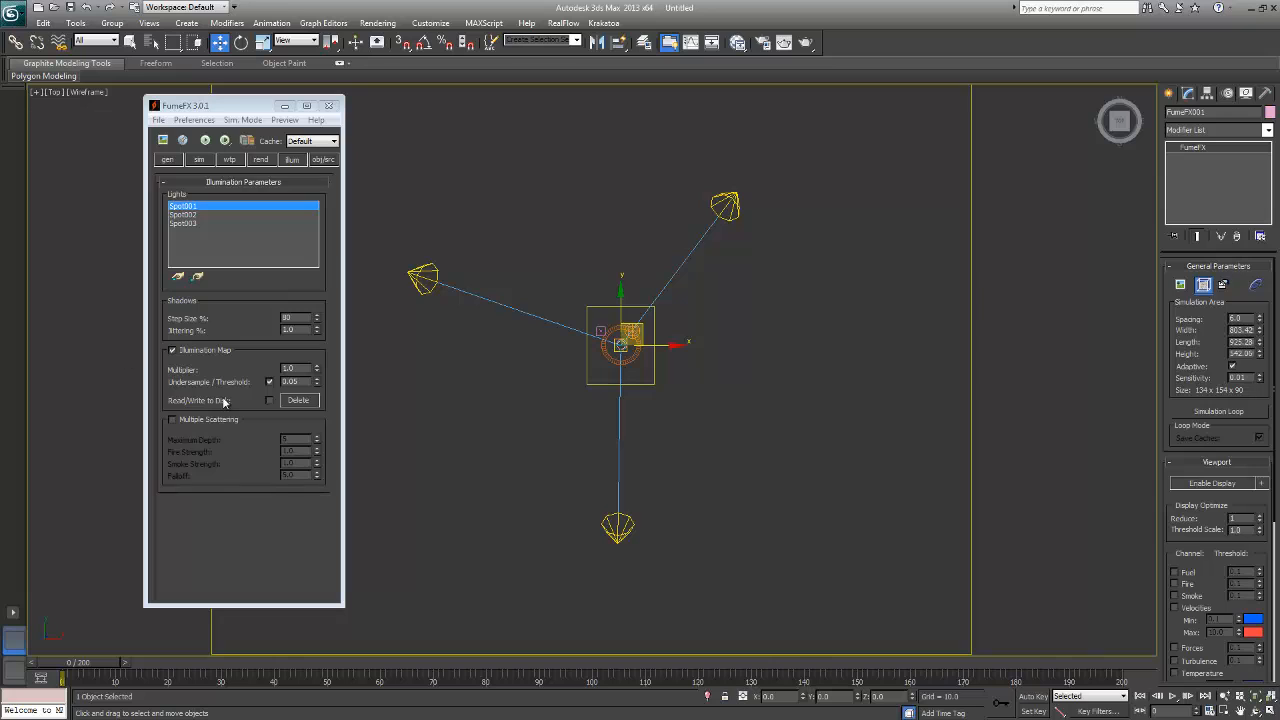
# - Create a target camera in the top view, placed beside the FumeFX container and aimed at it
pyautogui.press('p')
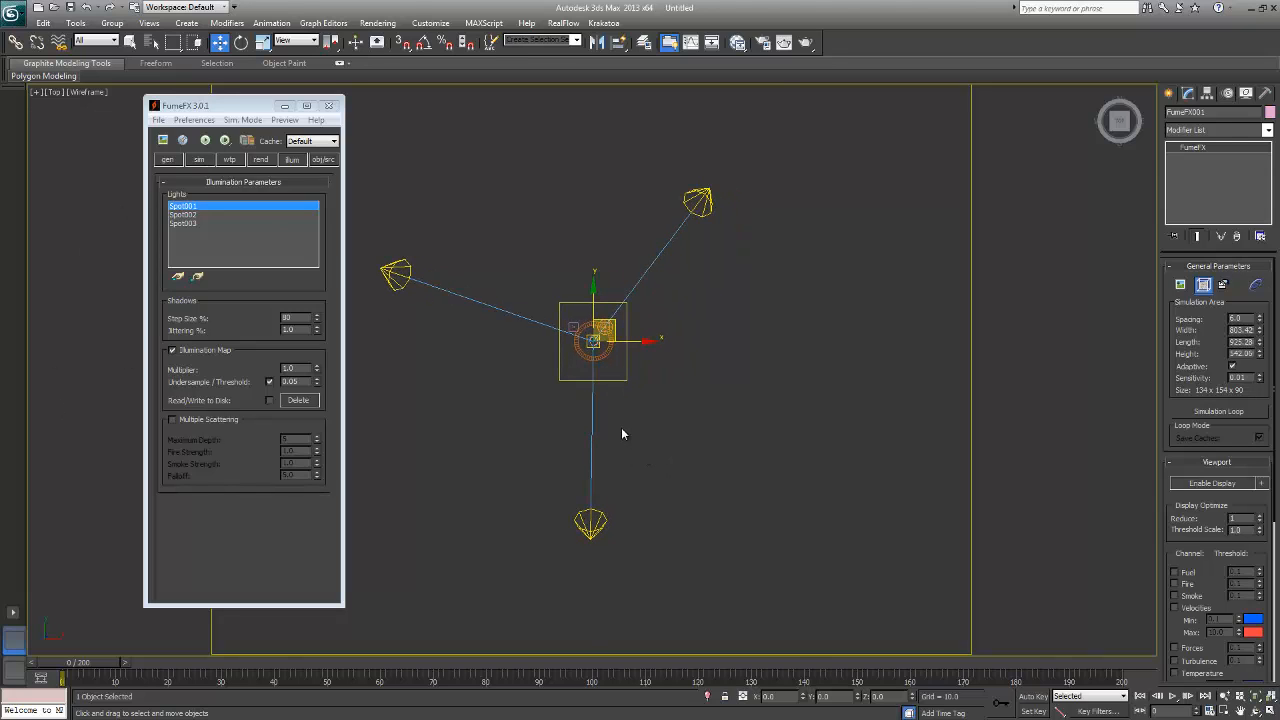
pyautogui.keyDown('alt'); pyautogui.moveTo(621, 430); pyautogui.dragTo(734, 397, button='middle'); pyautogui.keyUp('alt')
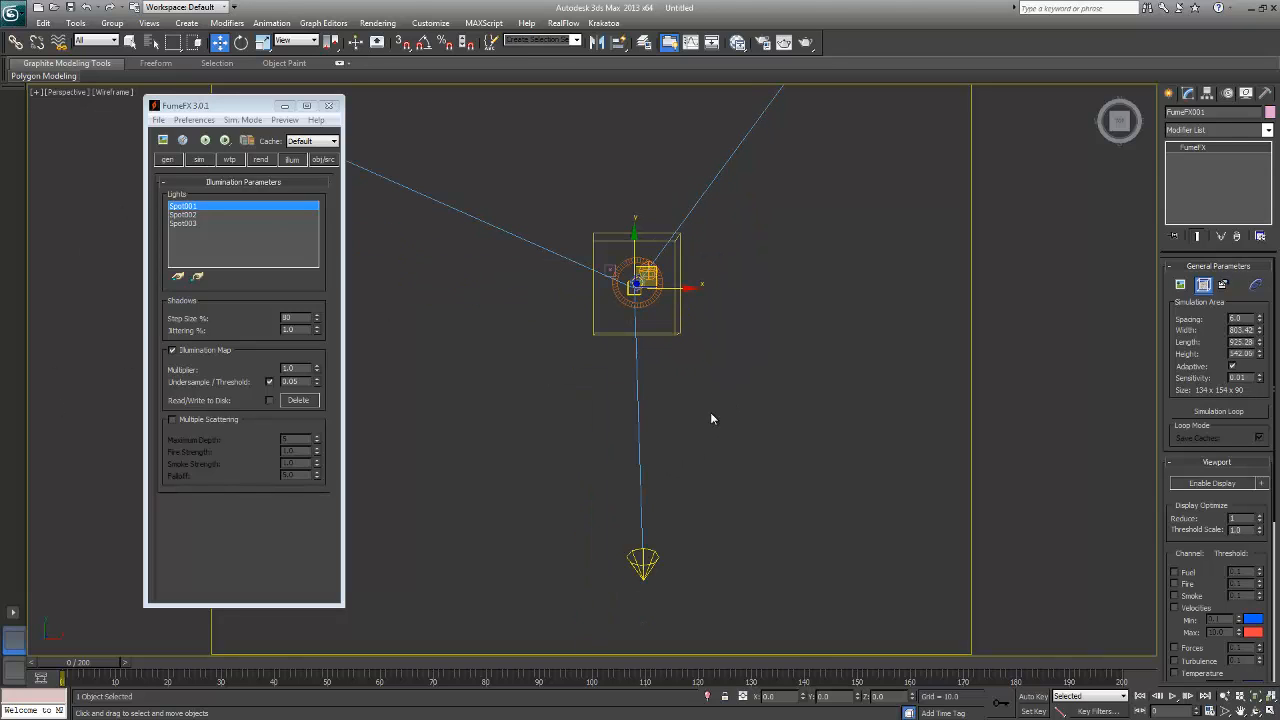
pyautogui.keyDown('alt'); pyautogui.moveTo(653, 444); pyautogui.dragTo(648, 481, button='middle'); pyautogui.keyUp('alt')
pyautogui.press('t')
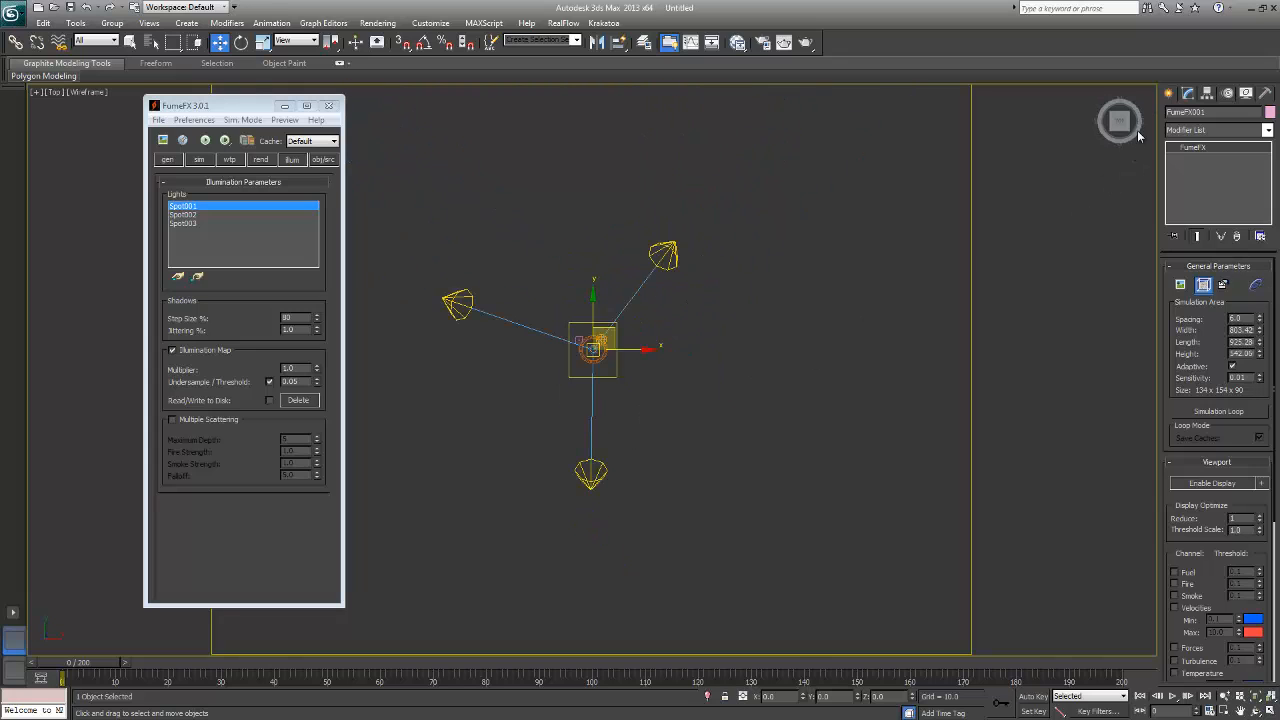
pyautogui.click(1169, 93)
pyautogui.click(1221, 117)
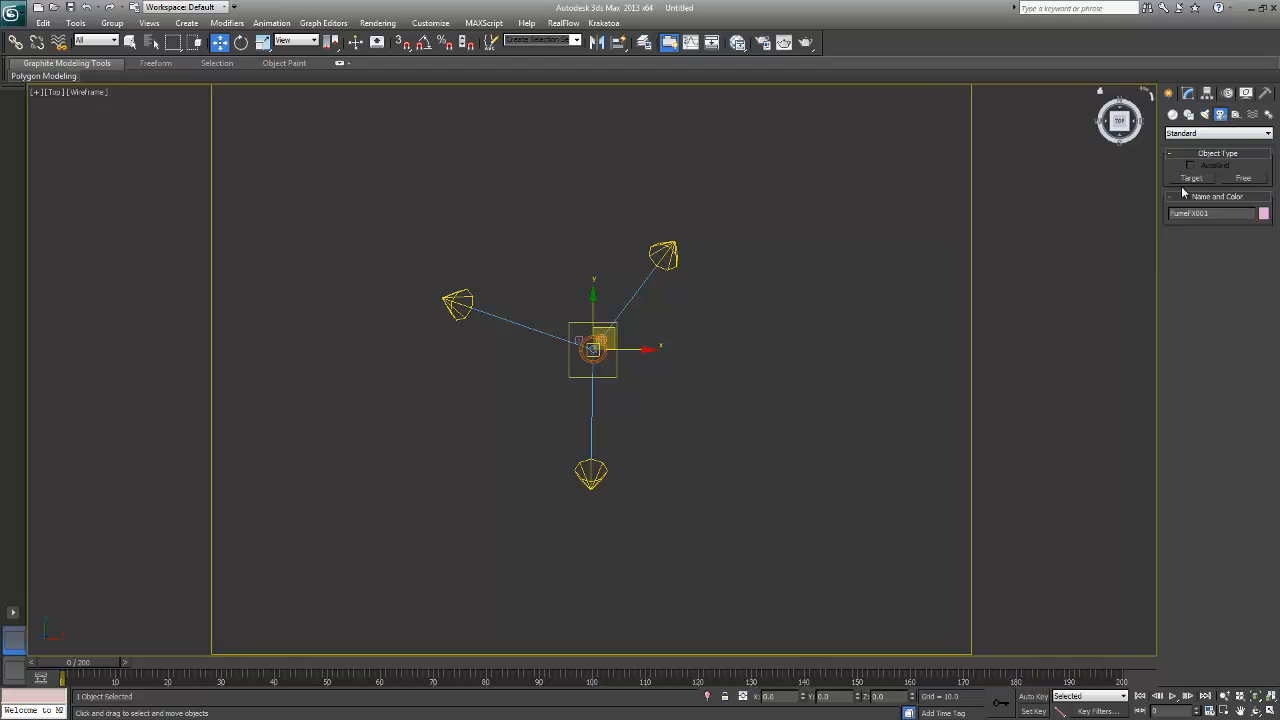
pyautogui.click(1191, 178)
pyautogui.moveTo(508, 365); pyautogui.dragTo(585, 352)
pyautogui.press('w')
# - Look through the new camera, shift its view and dolly it closer to the container
pyautogui.press('c')
pyautogui.moveTo(618, 275); pyautogui.dragTo(668, 385, button='middle')
pyautogui.click(1224, 696)
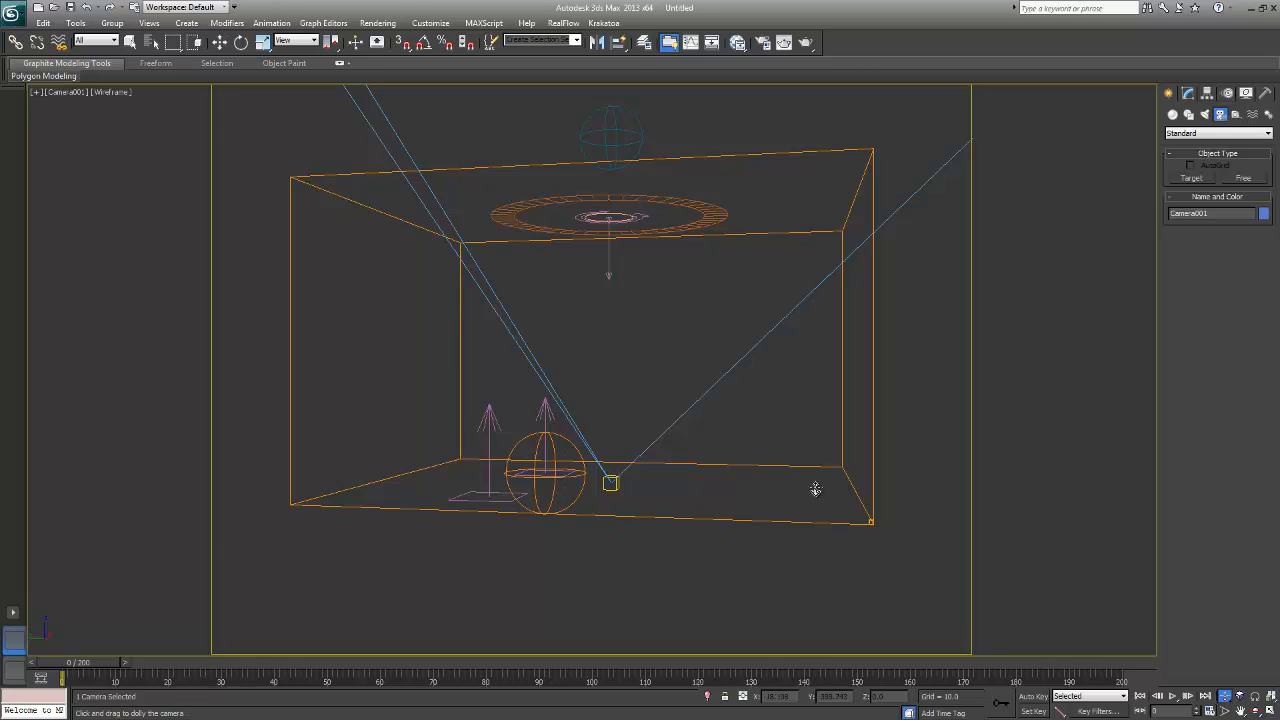
pyautogui.moveTo(817, 489); pyautogui.dragTo(822, 469)
pyautogui.press('w')
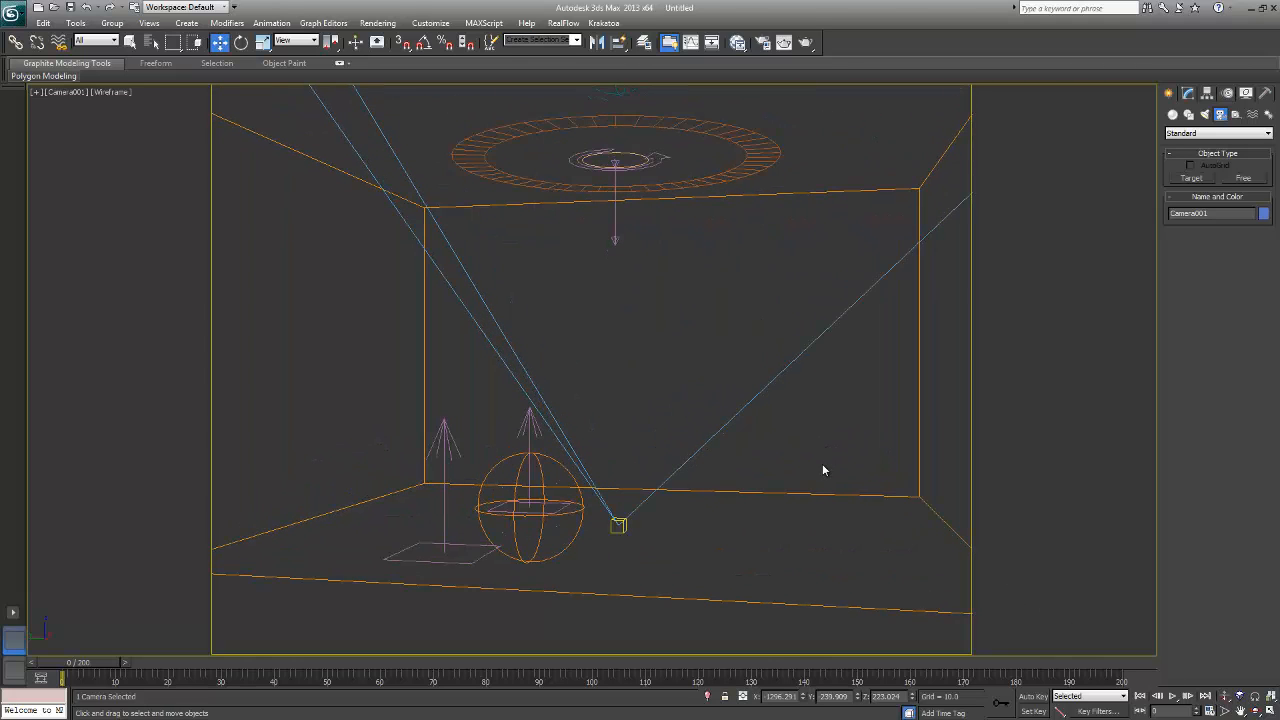
# - Reduce the FumeFX container's length to about 546 and check the fit through the camera
pyautogui.press('t')
pyautogui.scroll(5, 696, 425)
pyautogui.moveTo(700, 440); pyautogui.dragTo(691, 464, button='middle')
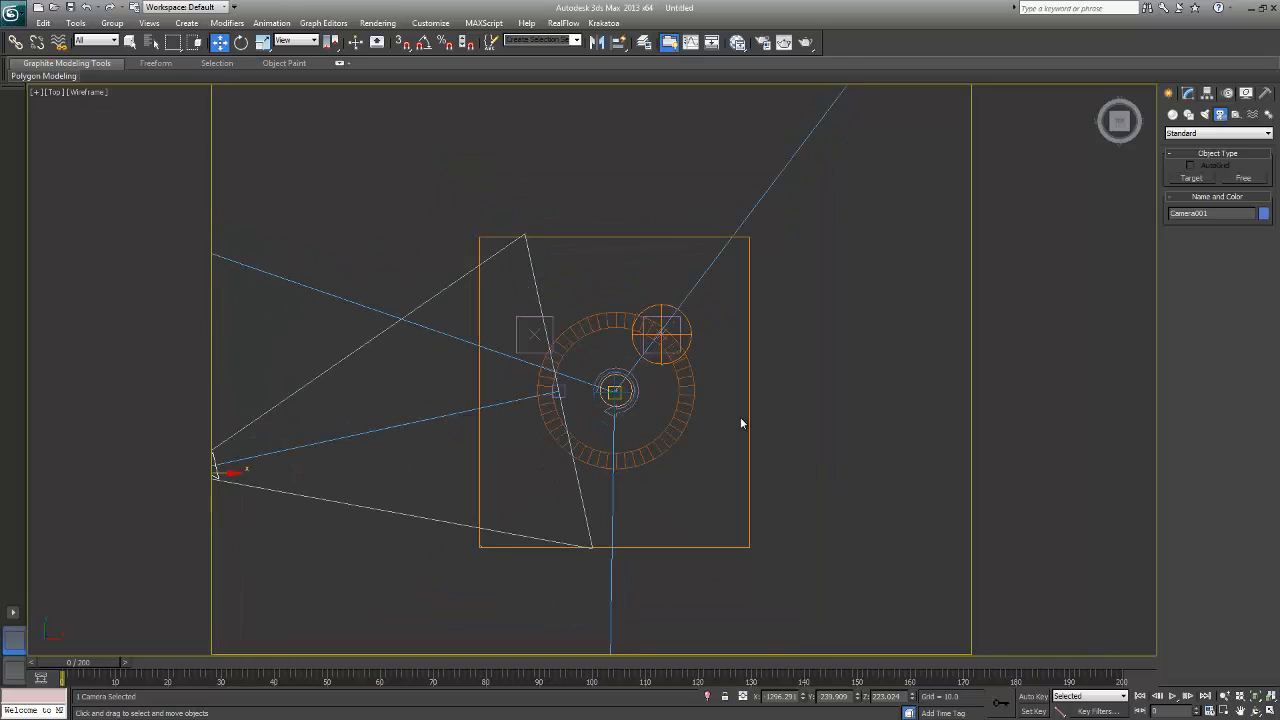
pyautogui.click(747, 250)
pyautogui.click(1188, 93)
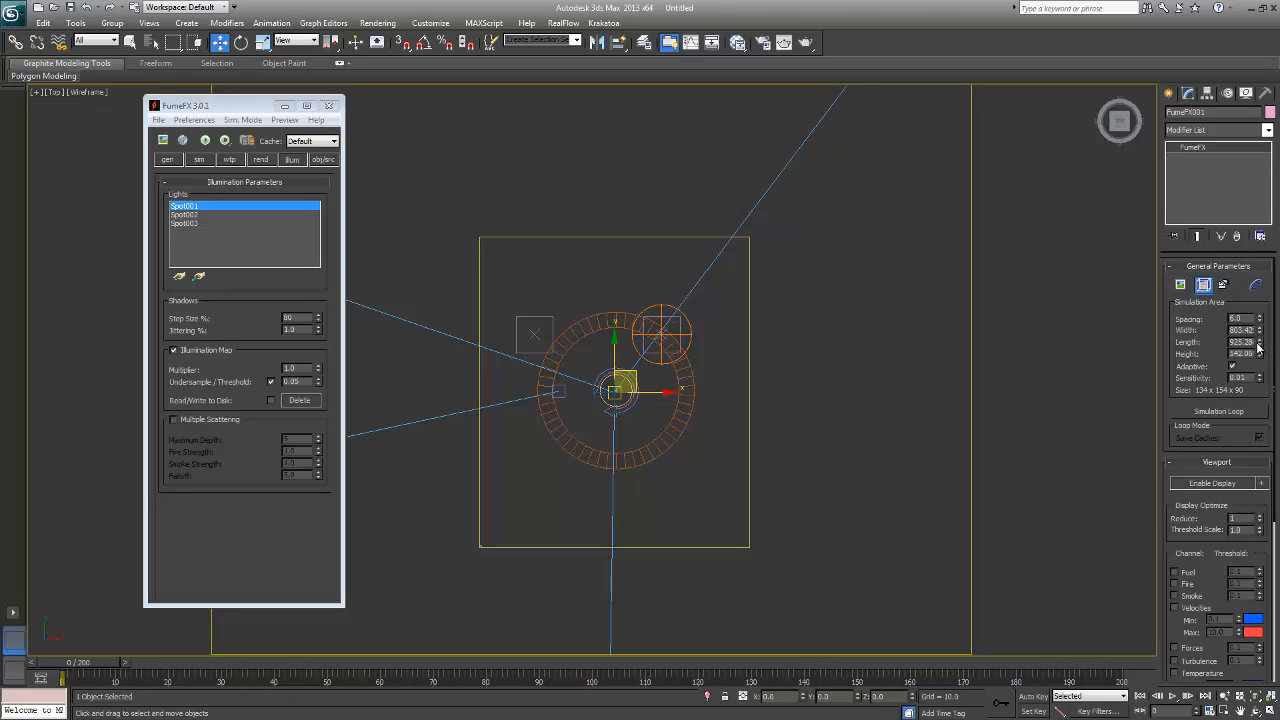
pyautogui.moveTo(1258, 347); pyautogui.dragTo(1263, 370)
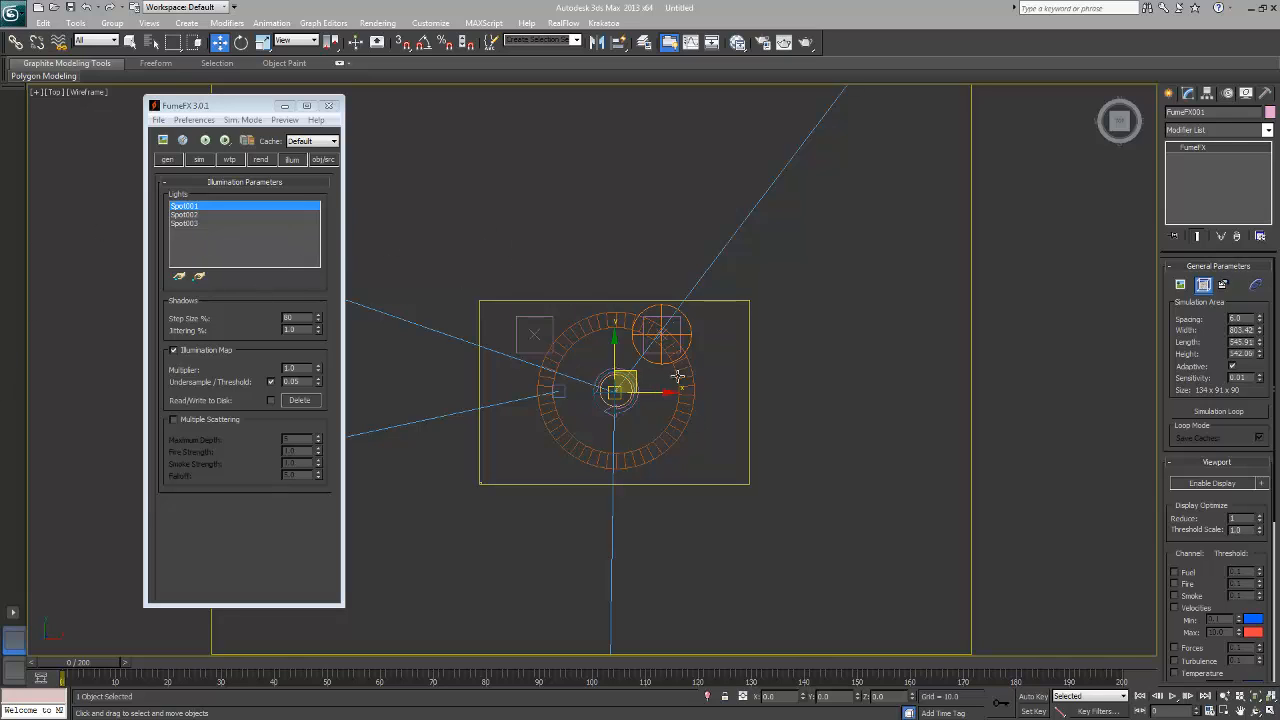
pyautogui.moveTo(678, 377); pyautogui.dragTo(787, 352, button='middle')
pyautogui.press('c')
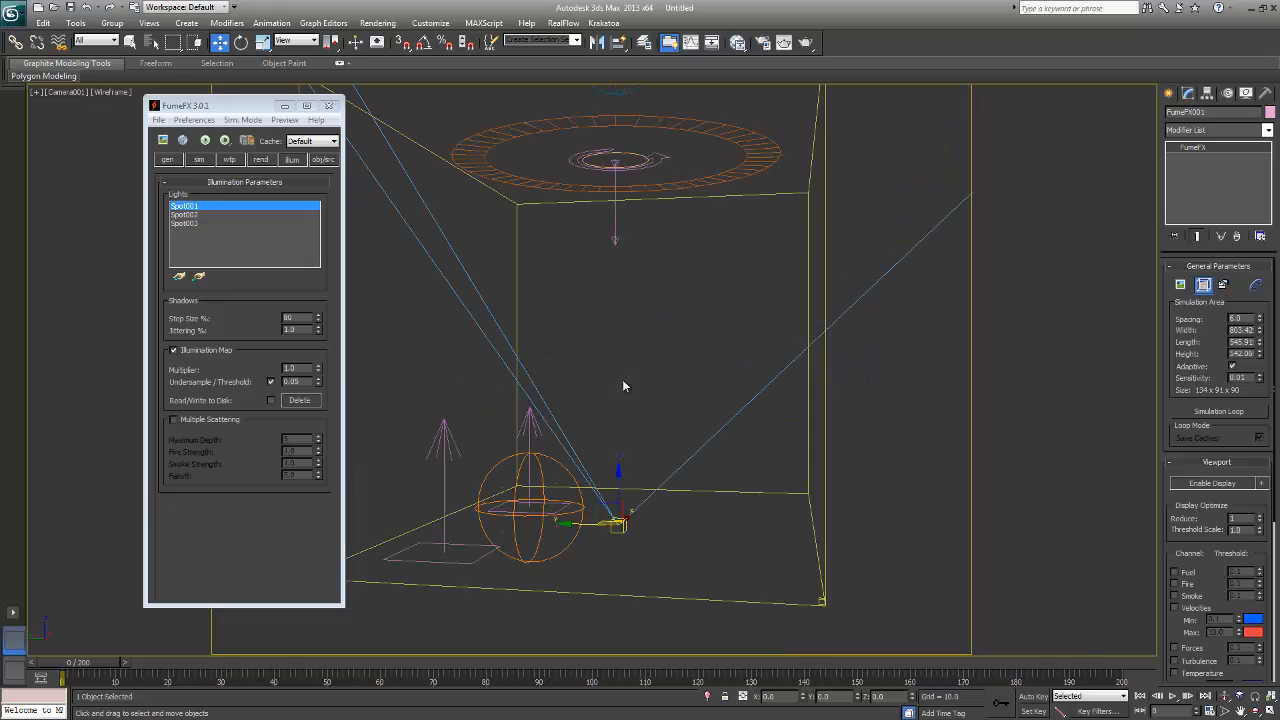
# - Reduce the FumeFX container's width to about 538 and check its proportions from the side
pyautogui.press('t')
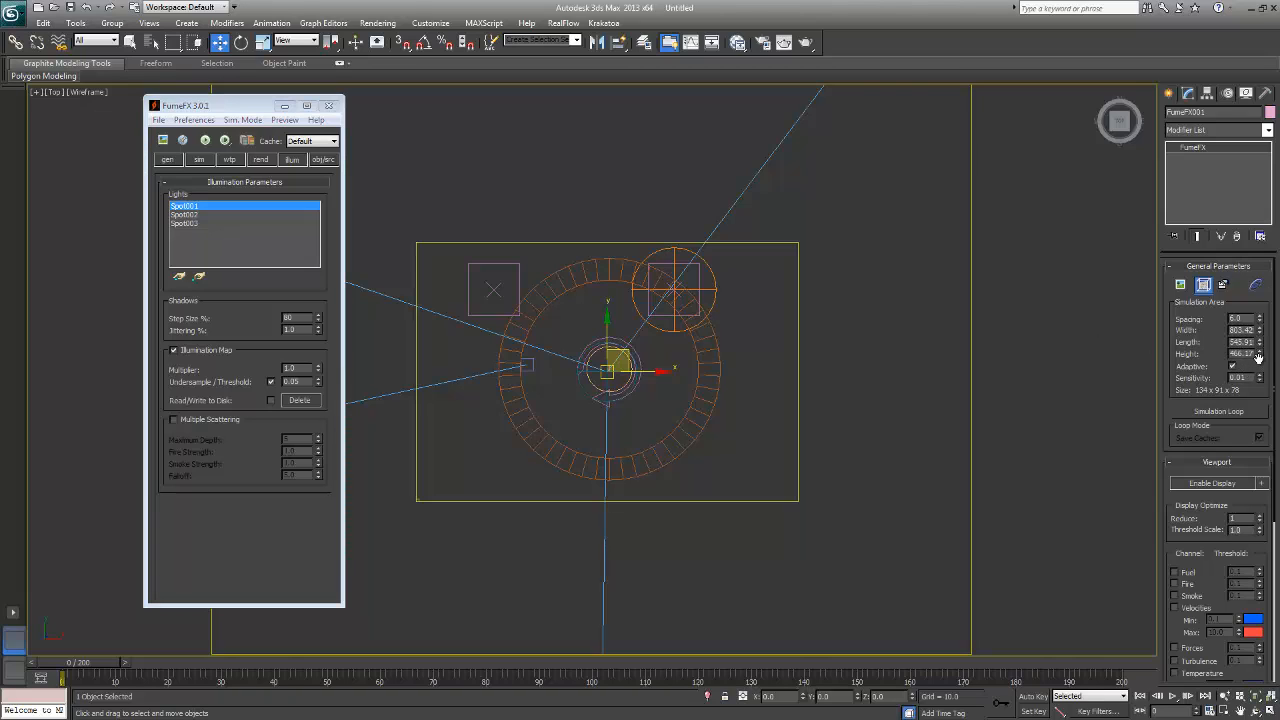
pyautogui.moveTo(1256, 333); pyautogui.dragTo(1262, 355)
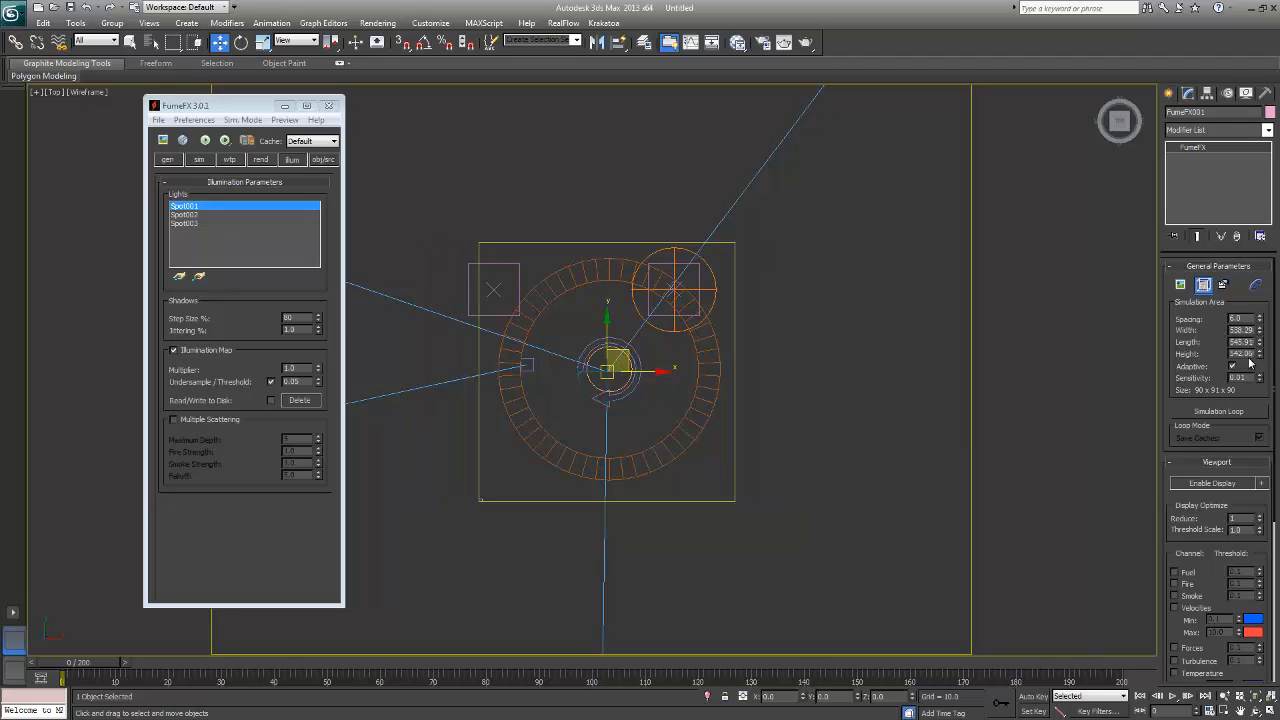
pyautogui.keyDown('alt'); pyautogui.moveTo(727, 446); pyautogui.dragTo(762, 360, button='middle'); pyautogui.keyUp('alt')
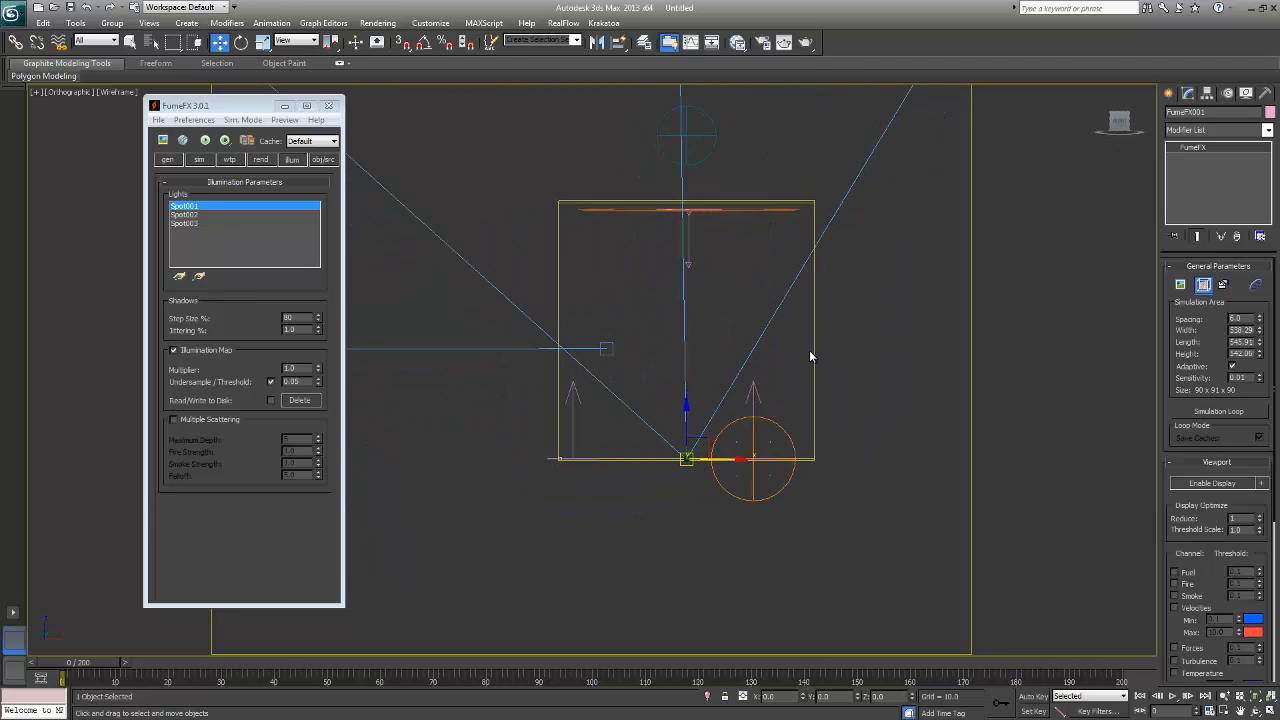
# - Reframe the camera view by panning, orbiting and dollying until the container fills the frame
pyautogui.press('c')
pyautogui.moveTo(727, 424); pyautogui.dragTo(738, 442, button='middle')
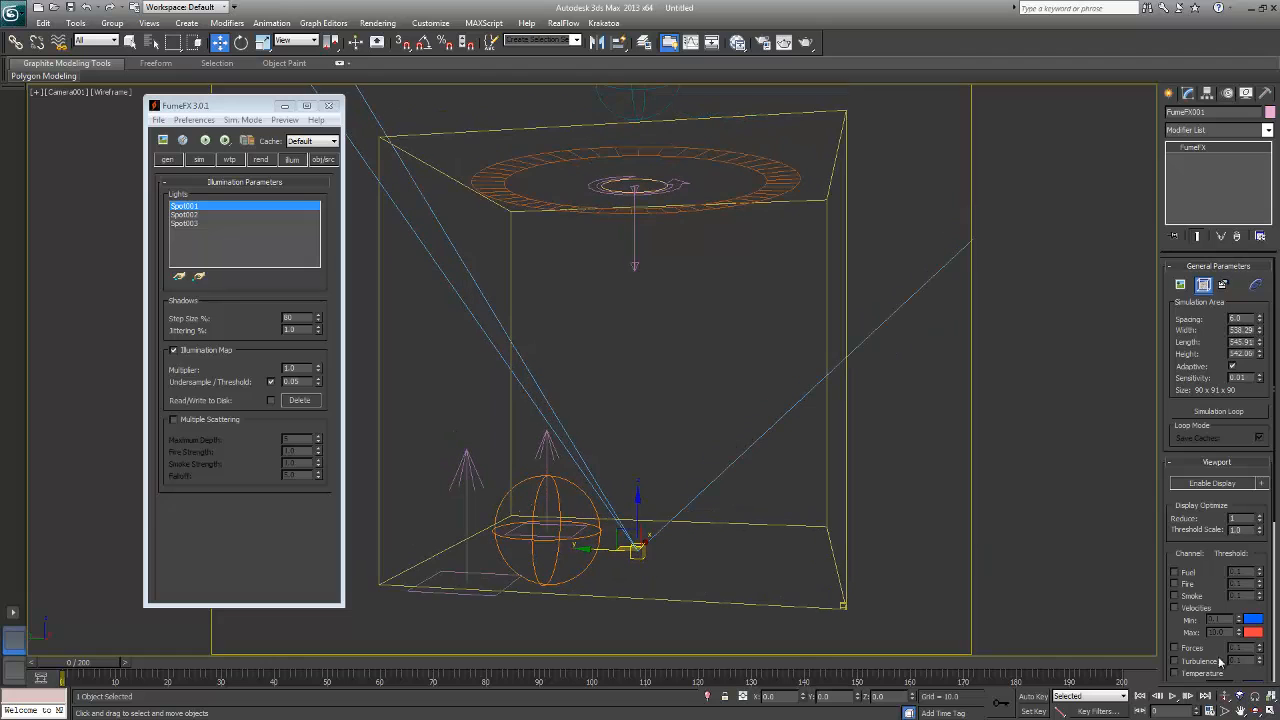
pyautogui.click(1256, 711)
pyautogui.moveTo(620, 374); pyautogui.dragTo(635, 381)
pyautogui.click(1224, 696)
pyautogui.press('w')
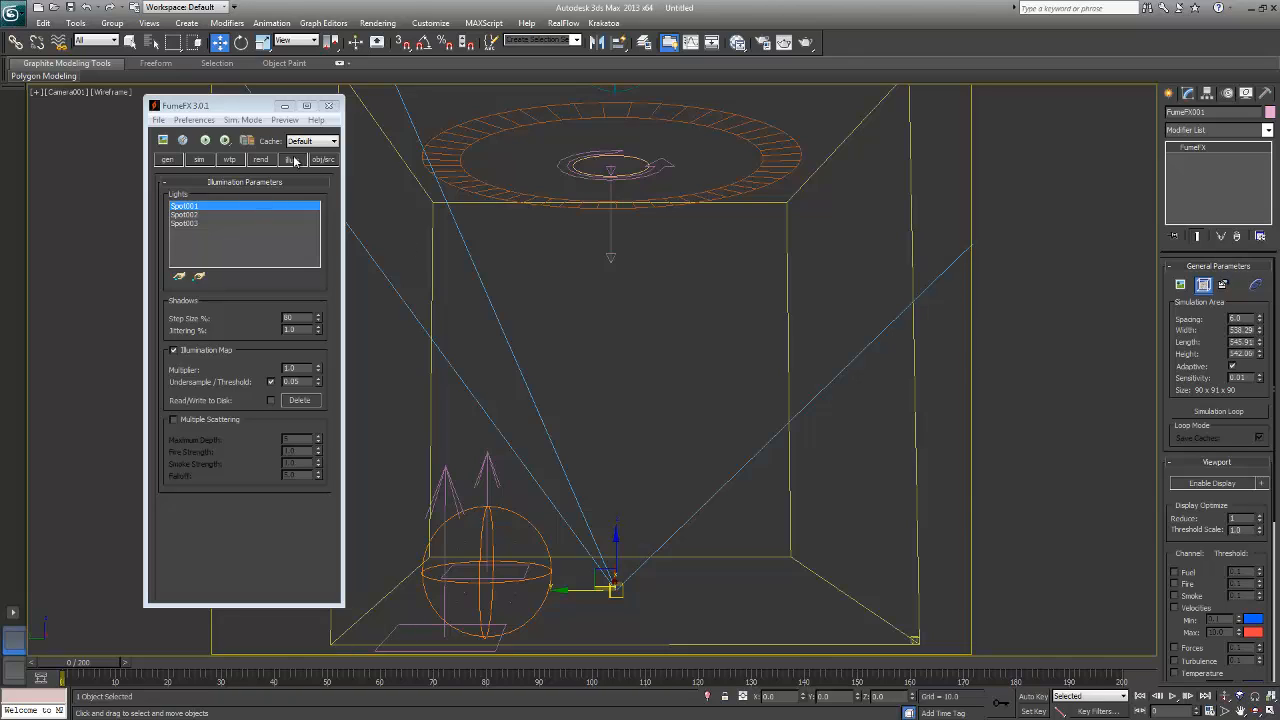
# - Show the FumeFX output preview in a smaller window beside the settings and start the default simulation
pyautogui.click(323, 160)
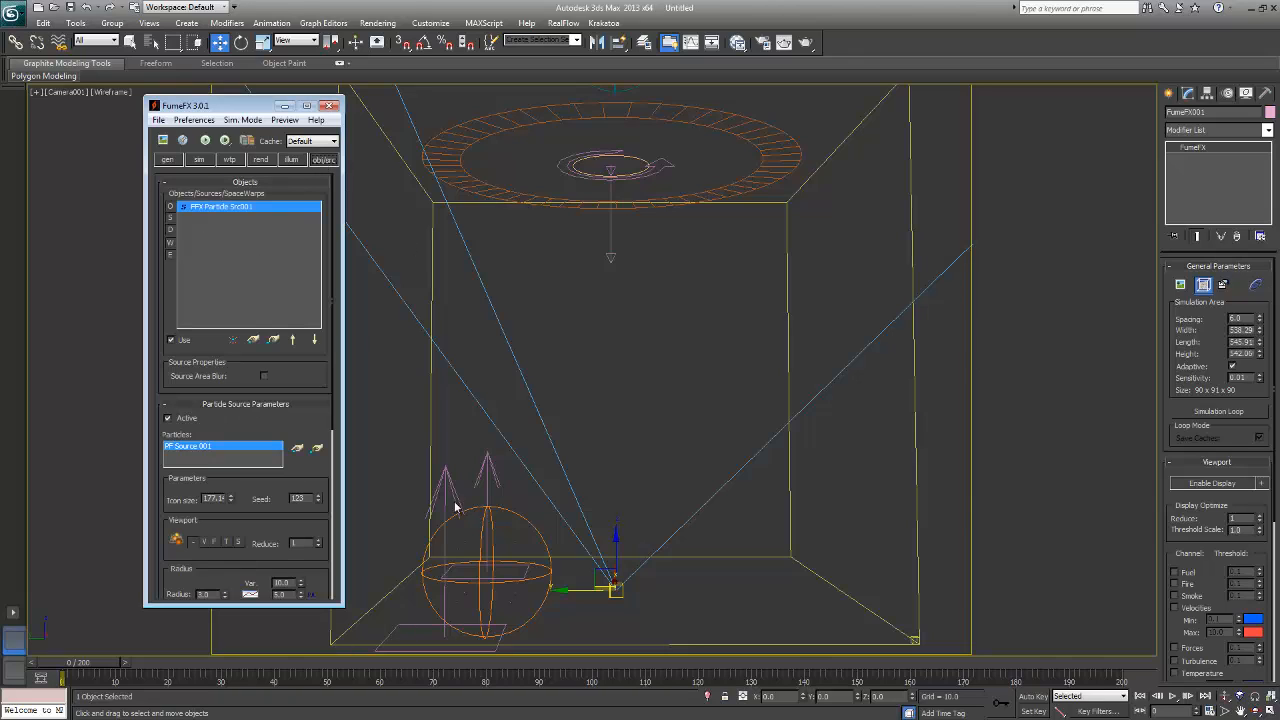
pyautogui.click(170, 140)
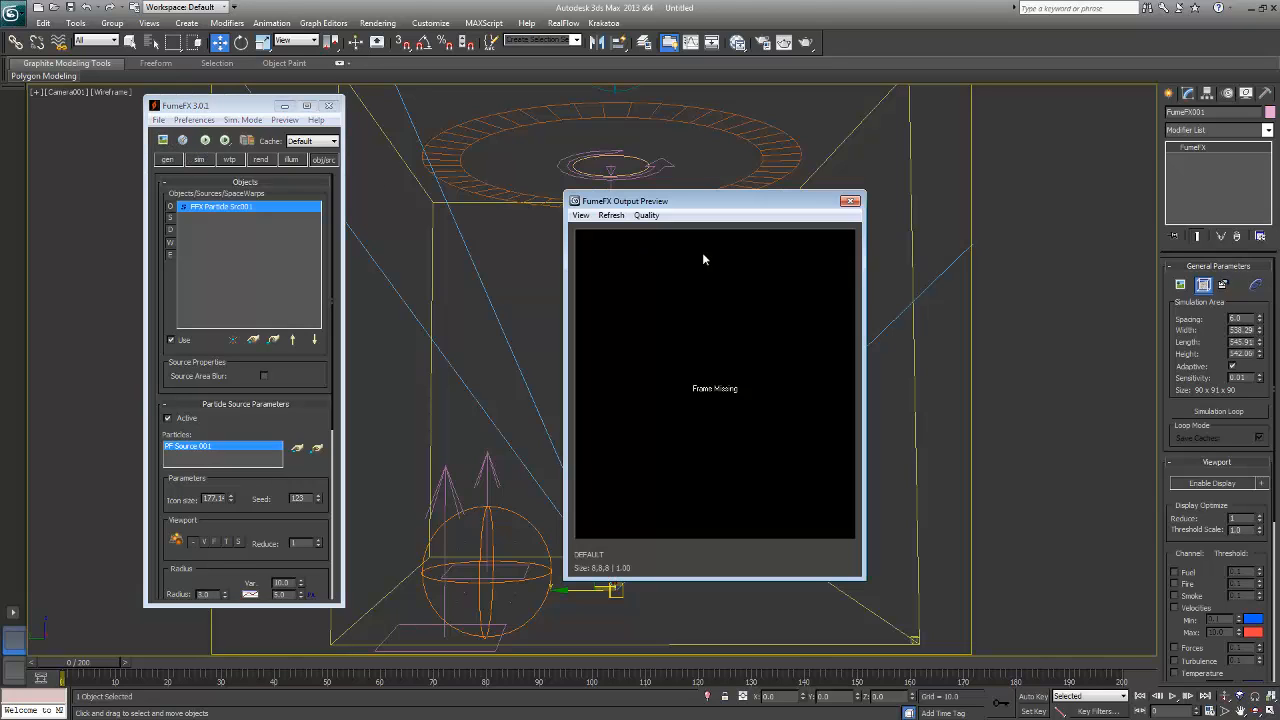
pyautogui.moveTo(721, 211); pyautogui.dragTo(932, 195)
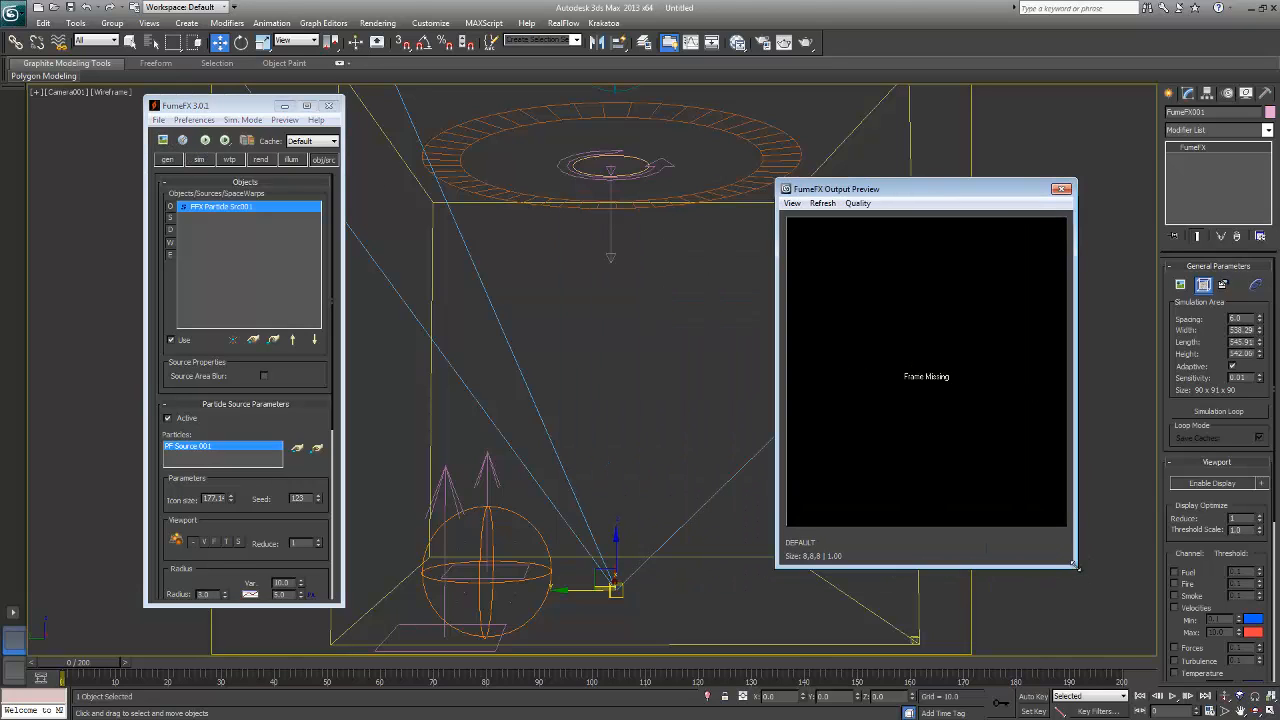
pyautogui.moveTo(1076, 566); pyautogui.dragTo(977, 418)
pyautogui.click(203, 140)
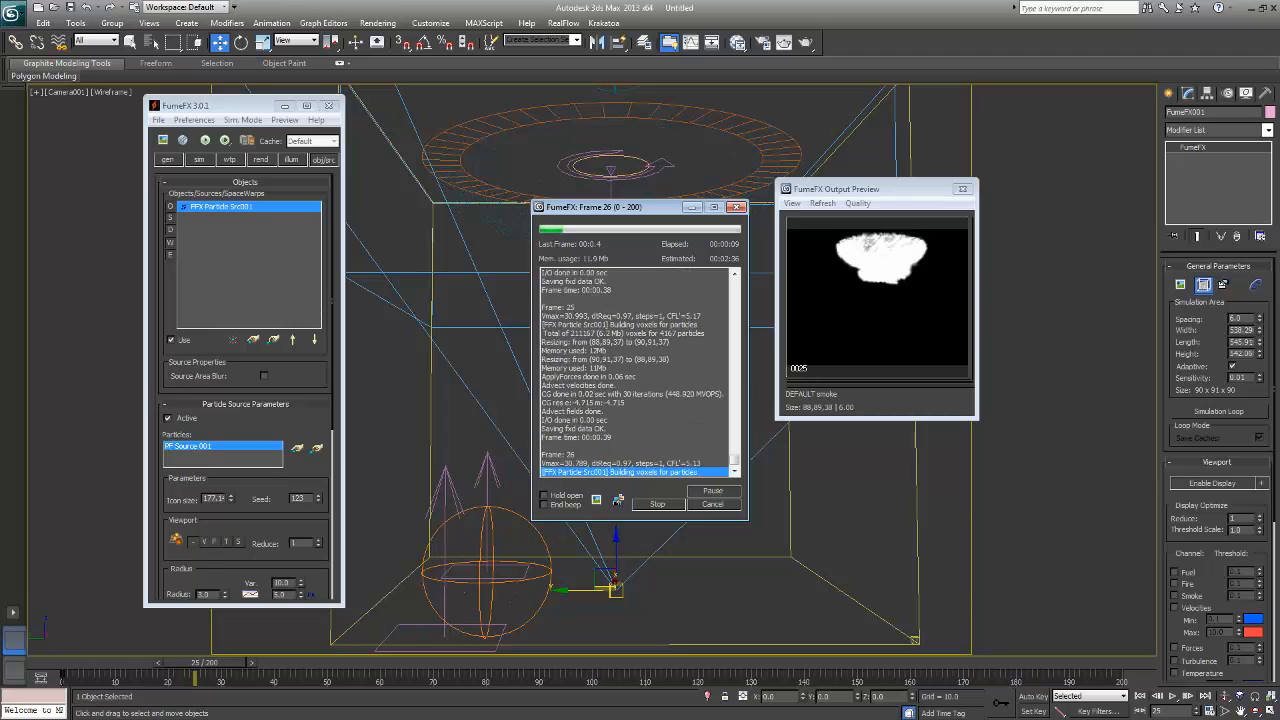
# - Turn off fire in the FumeFX rendering parameters
pyautogui.click(260, 159)
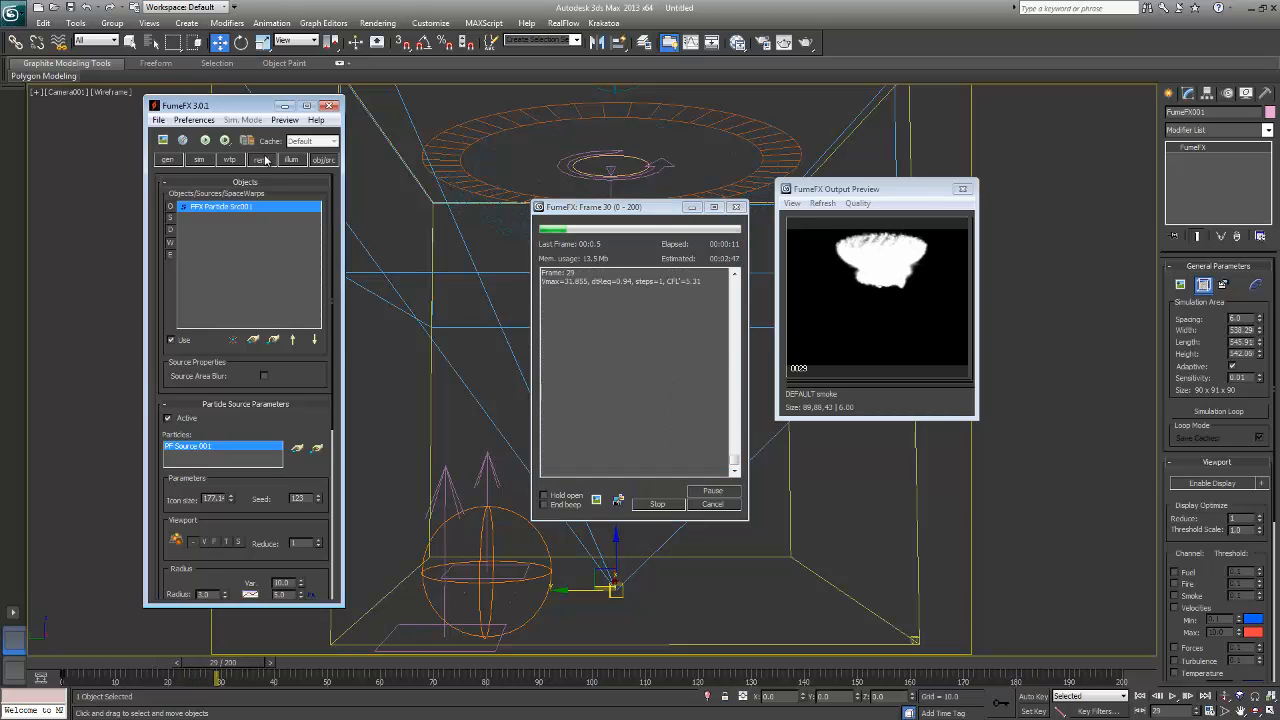
pyautogui.moveTo(226, 495); pyautogui.dragTo(264, 229)
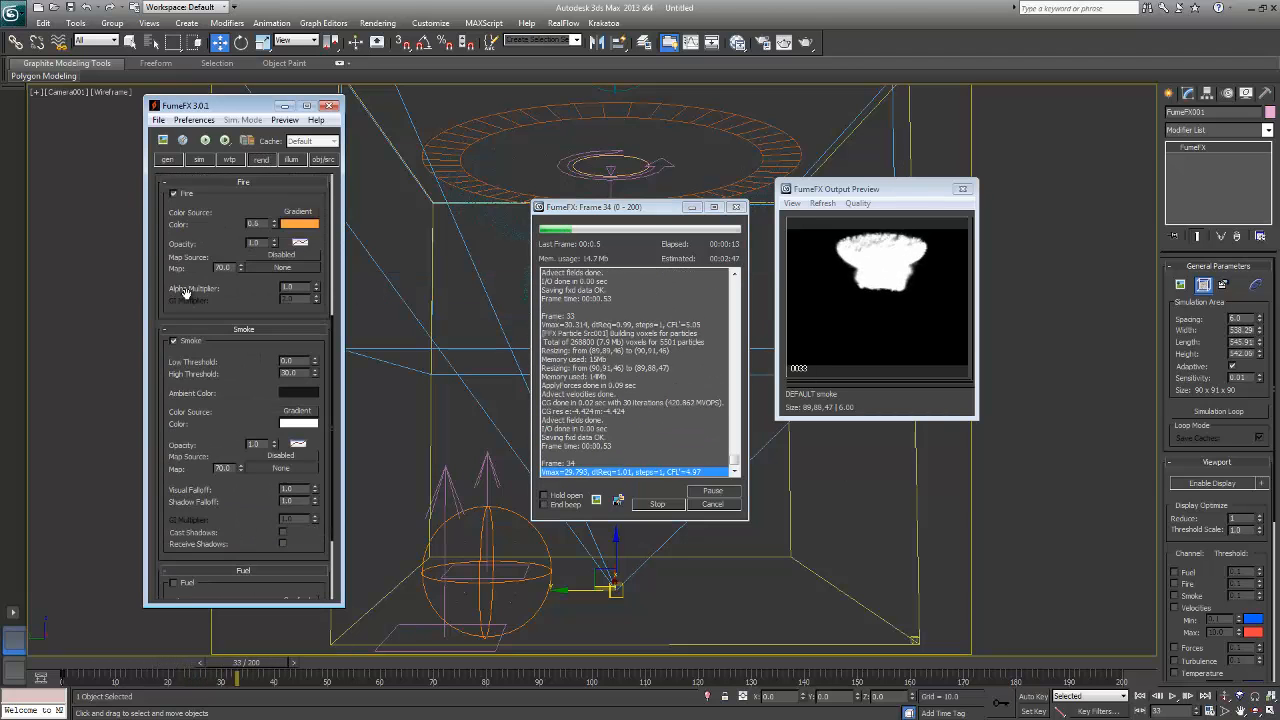
pyautogui.click(174, 193)
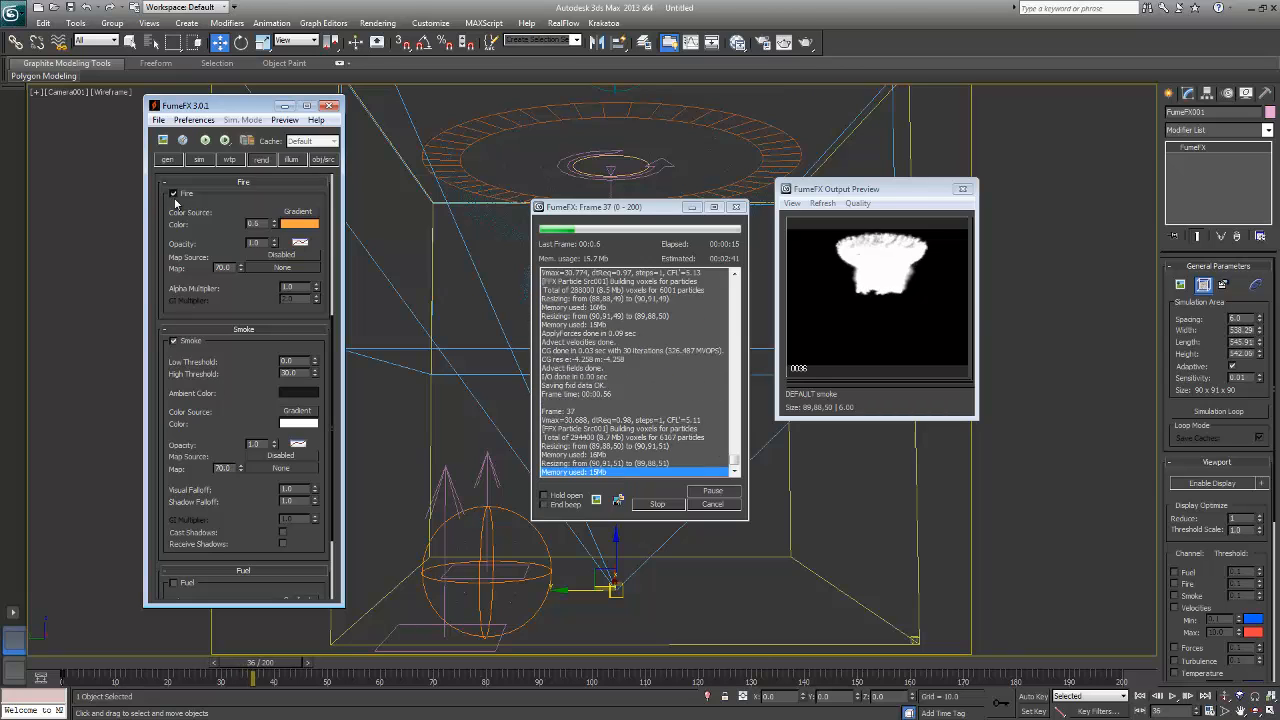
# - Switch the smoke colour gradient to keyless mode and change the smoke colour to grey
pyautogui.click(297, 425)
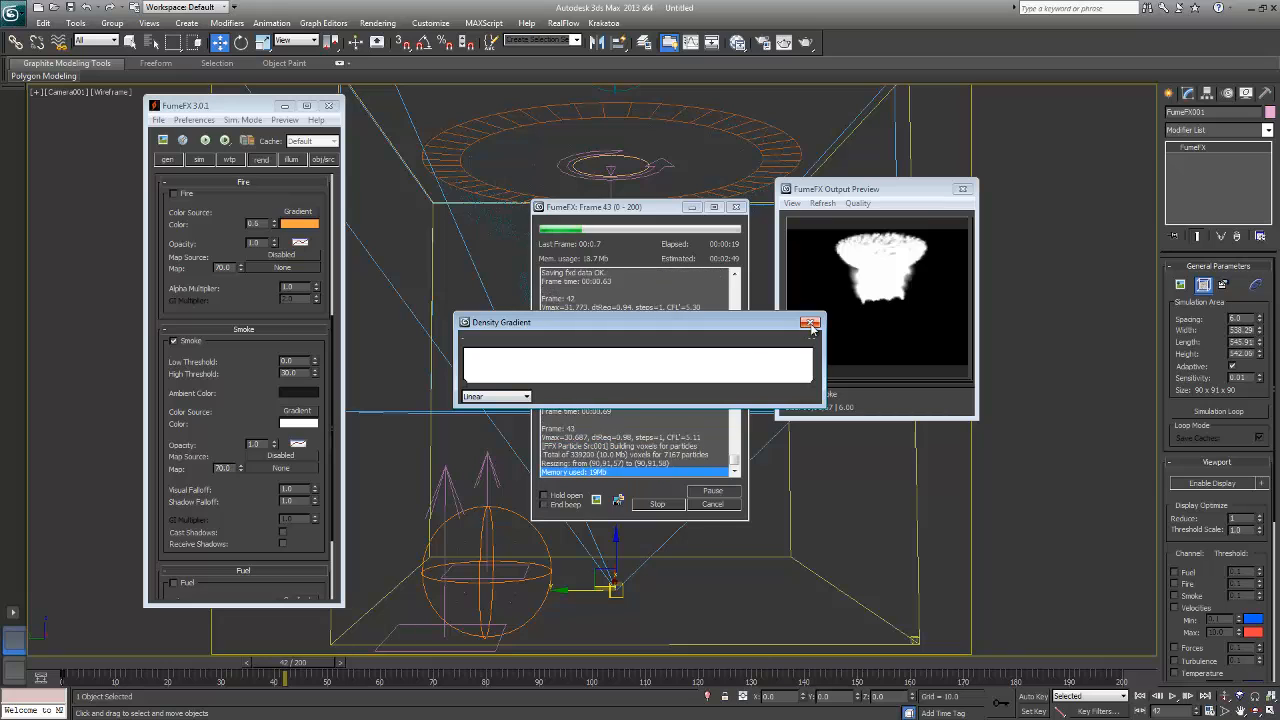
pyautogui.click(810, 322)
pyautogui.rightClick(286, 426)
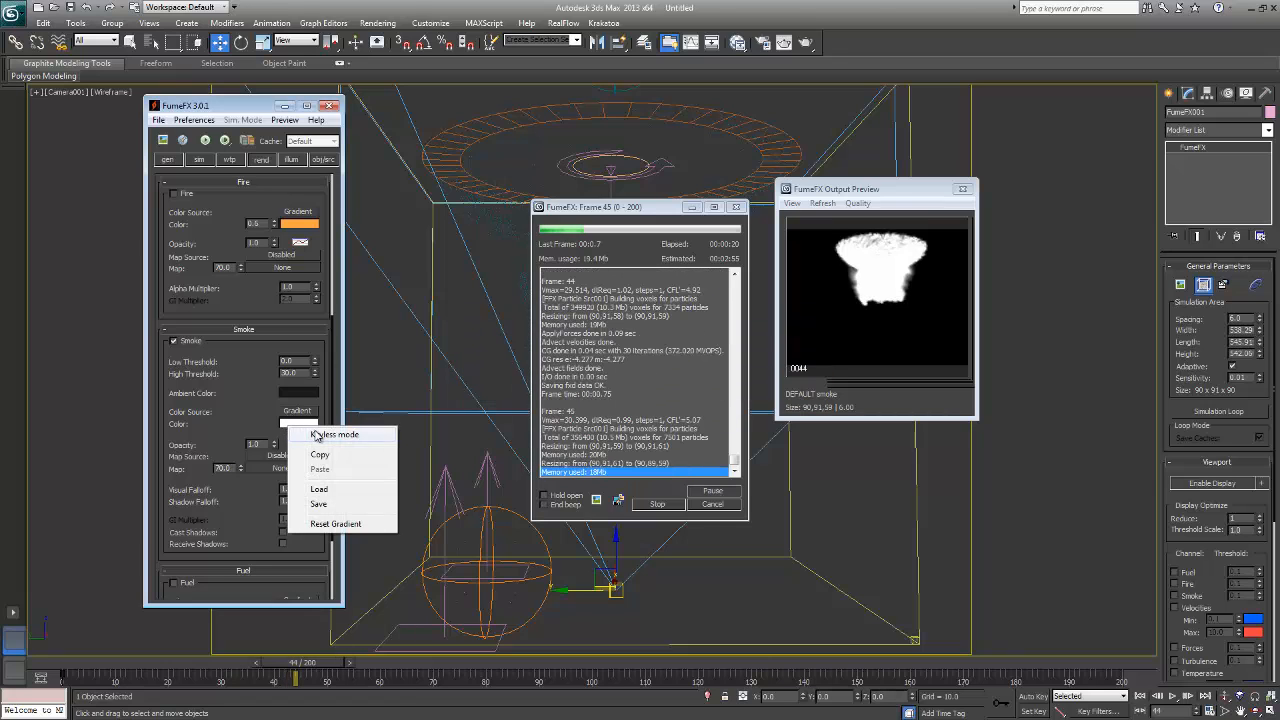
pyautogui.click(317, 435)
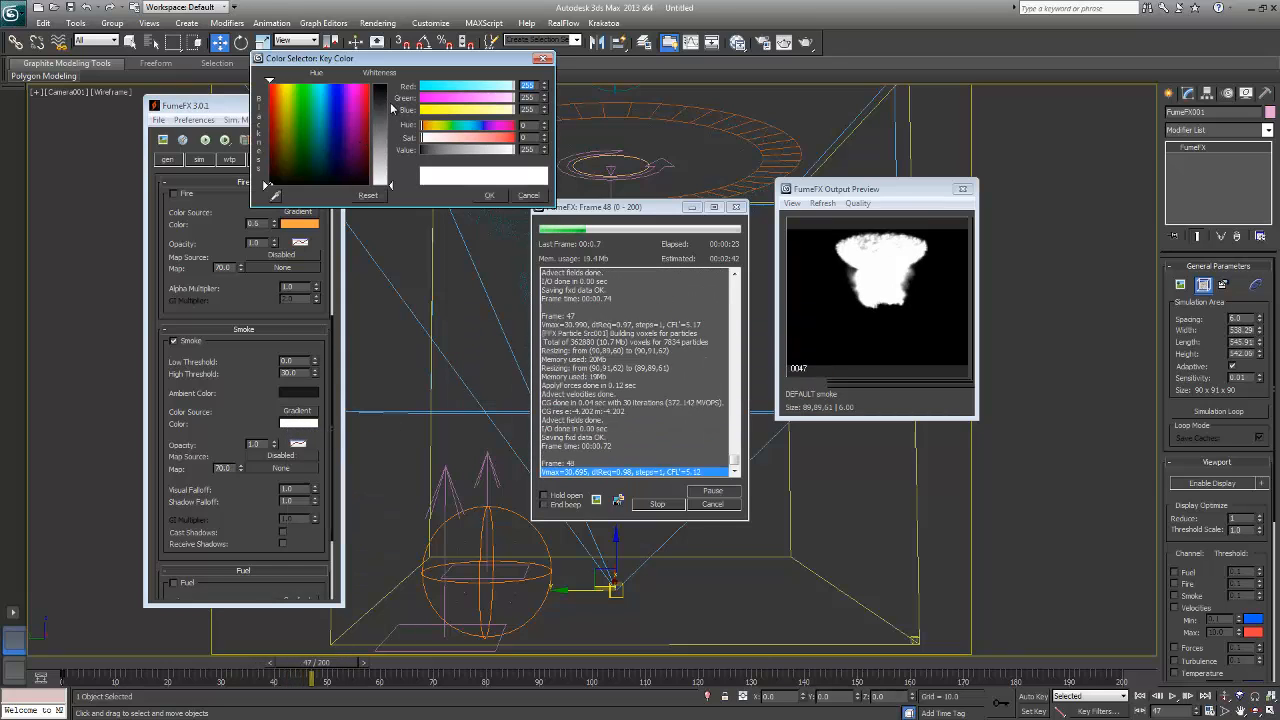
pyautogui.click(384, 104)
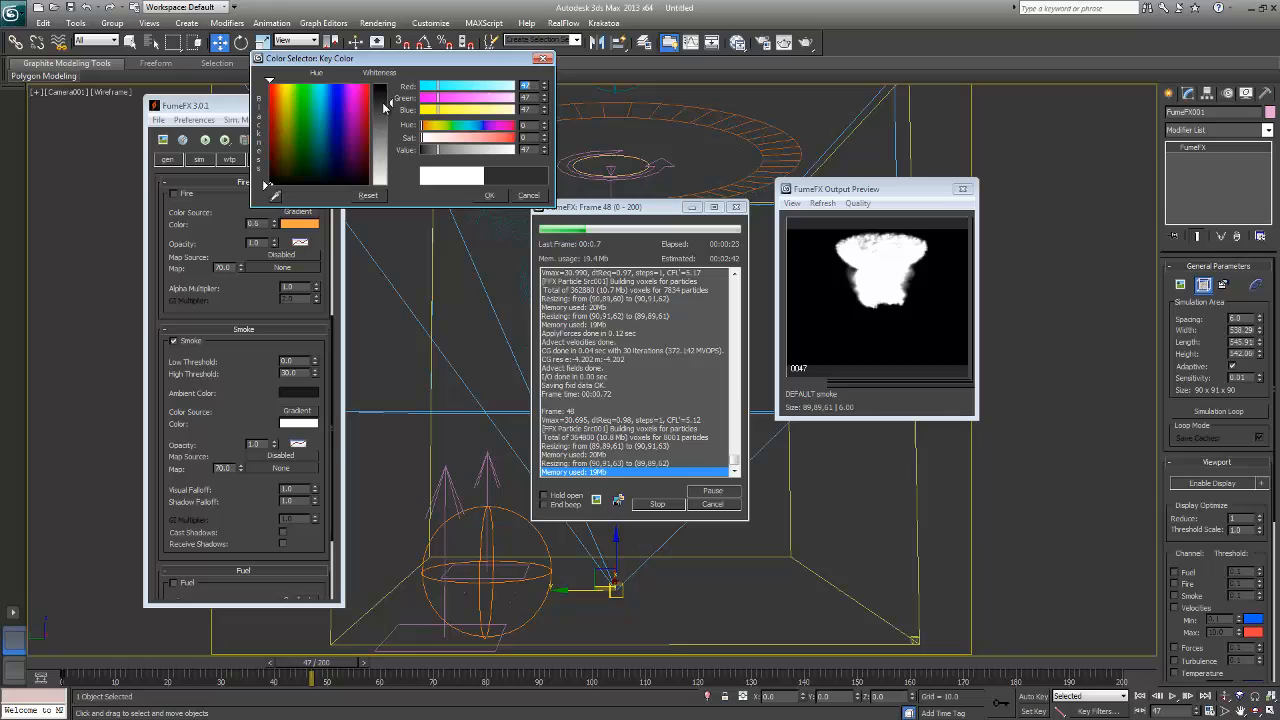
pyautogui.click(489, 195)
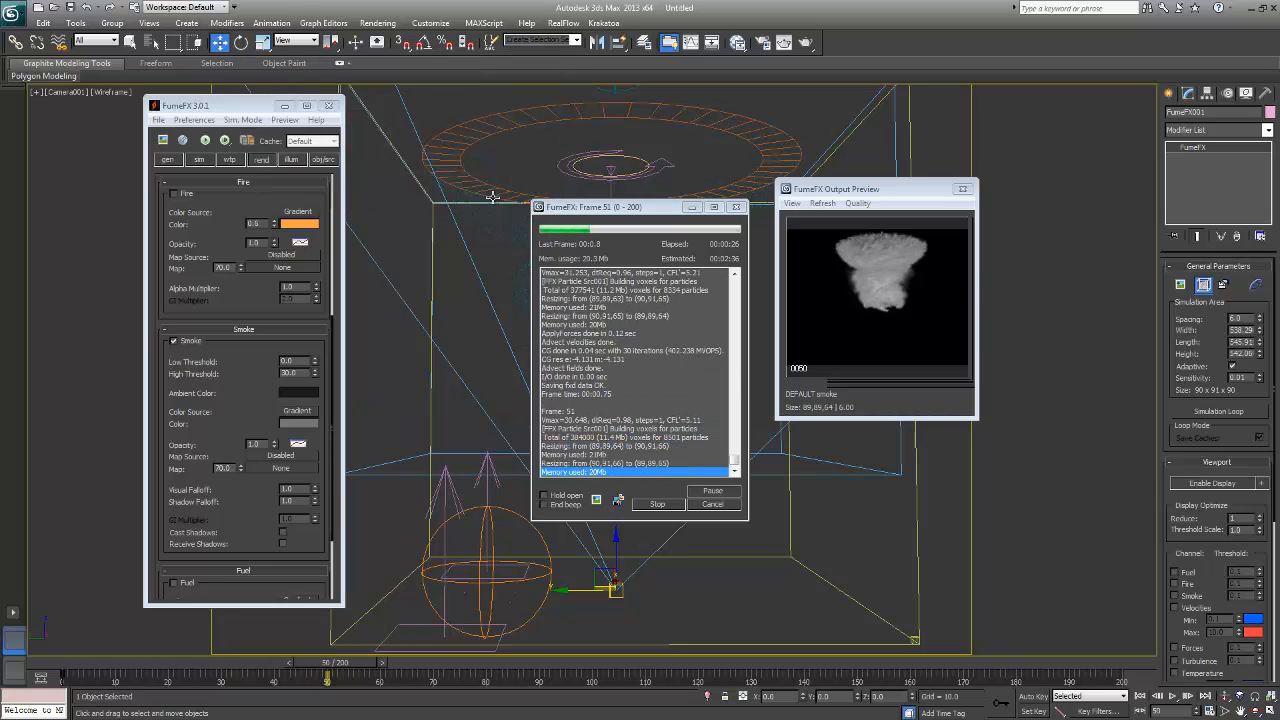
# - Check the FumeFX preview options and turn on shadows in the output preview
pyautogui.click(285, 119)
pyautogui.click(309, 166)
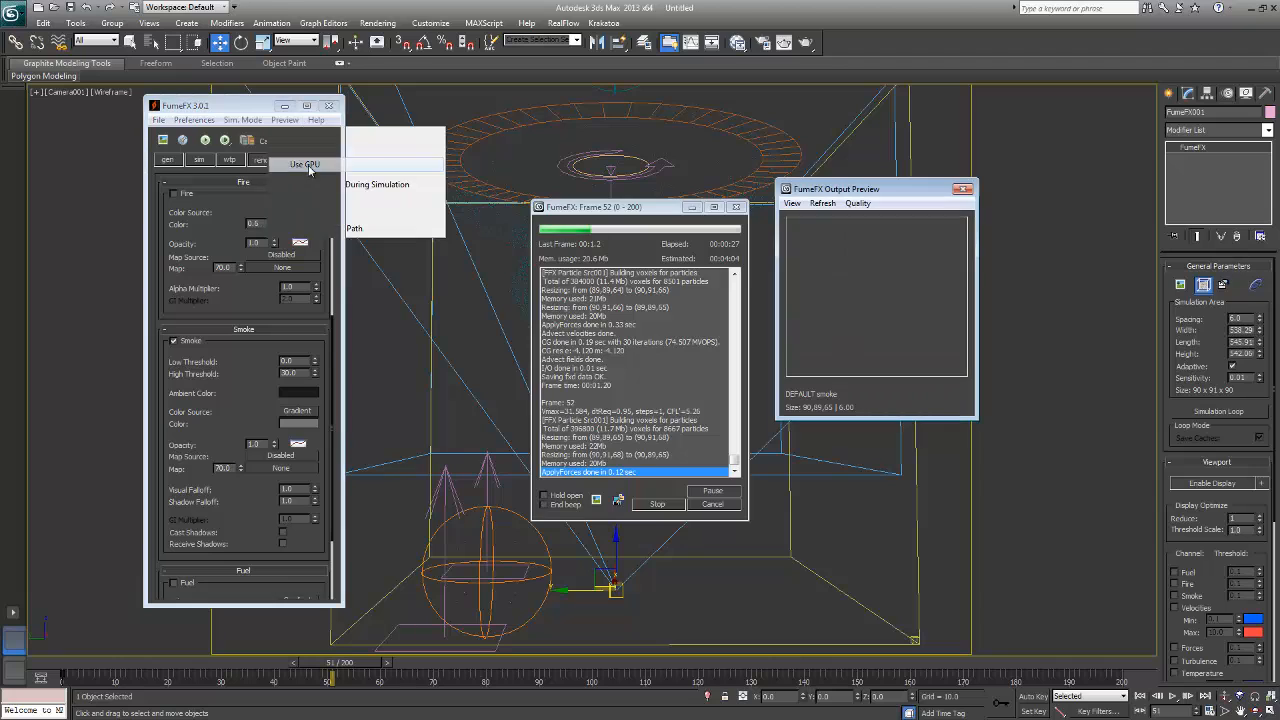
pyautogui.click(791, 204)
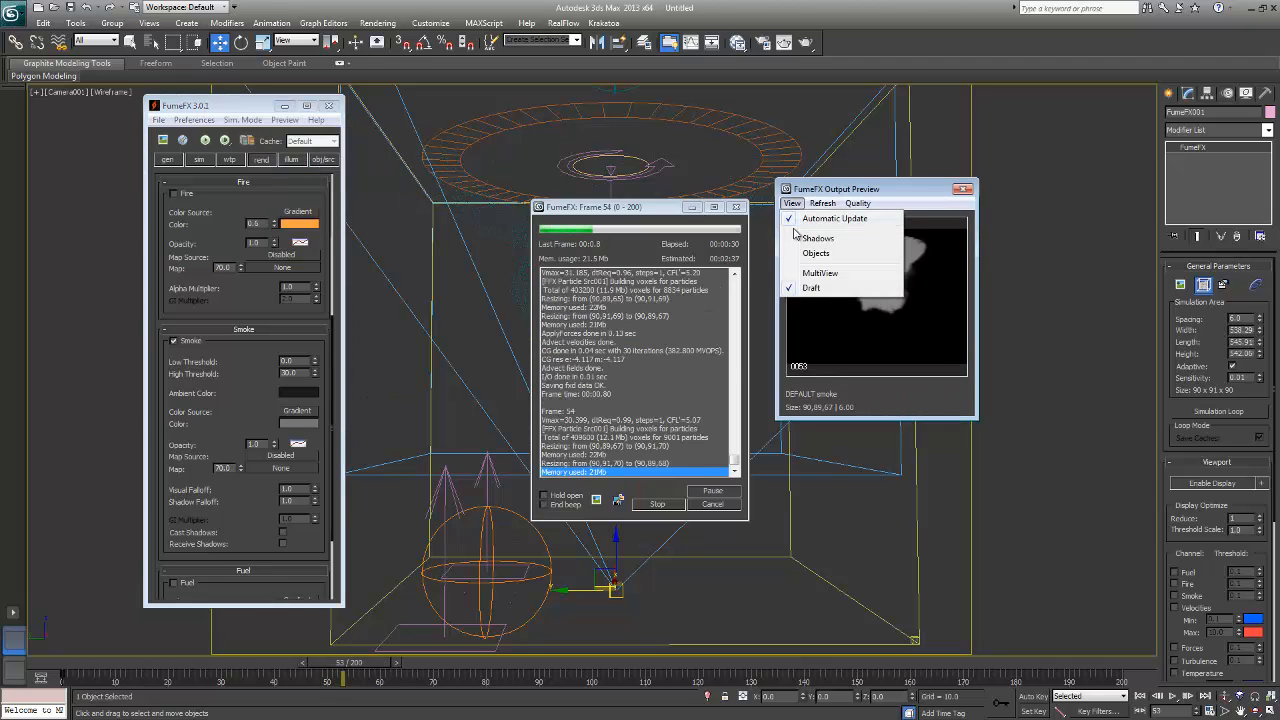
pyautogui.click(795, 242)
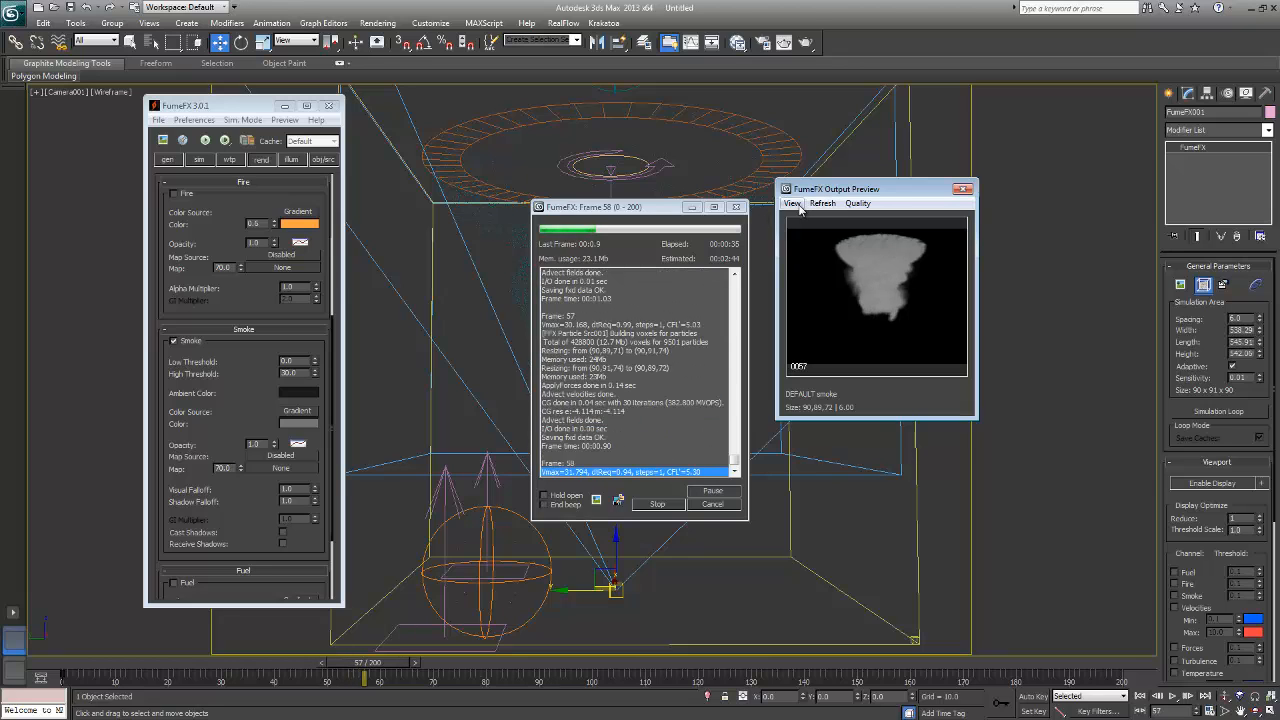
pyautogui.click(792, 203)
pyautogui.click(898, 199)
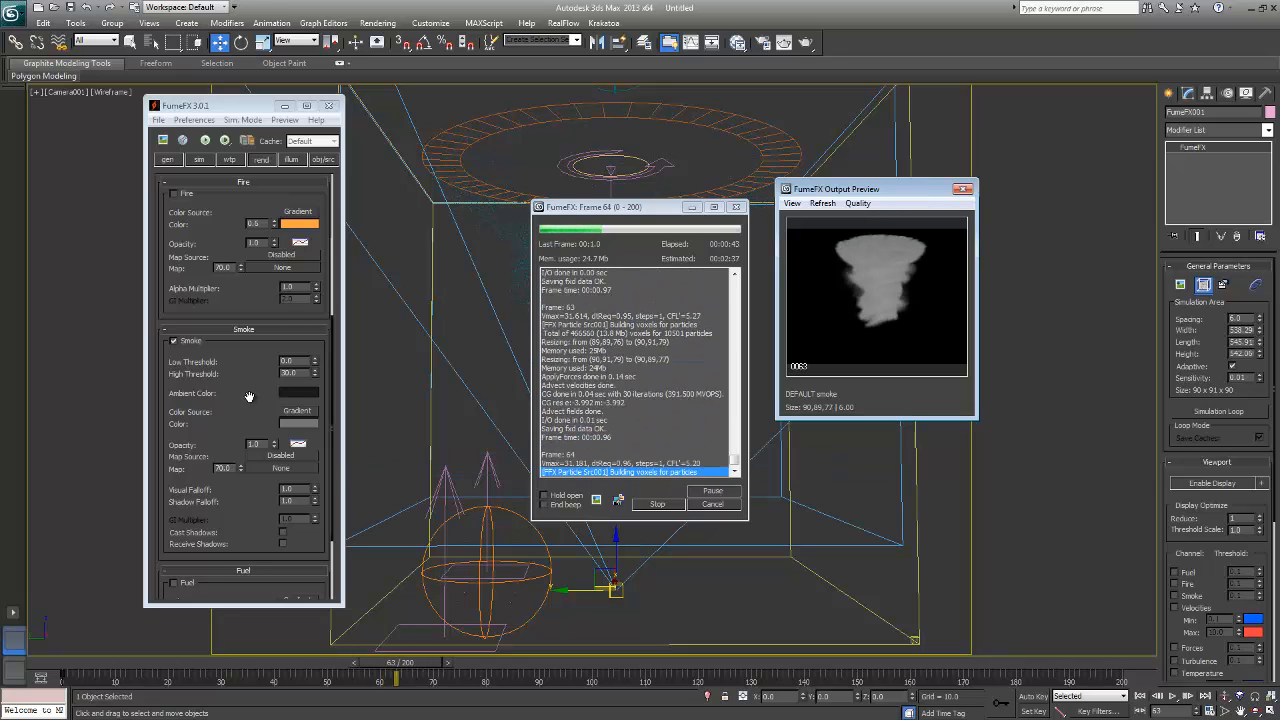
# - Try a smoke opacity of 10 in the rendering parameters and settle on 5
pyautogui.moveTo(252, 397); pyautogui.dragTo(260, 333)
pyautogui.moveTo(232, 377); pyautogui.dragTo(250, 350)
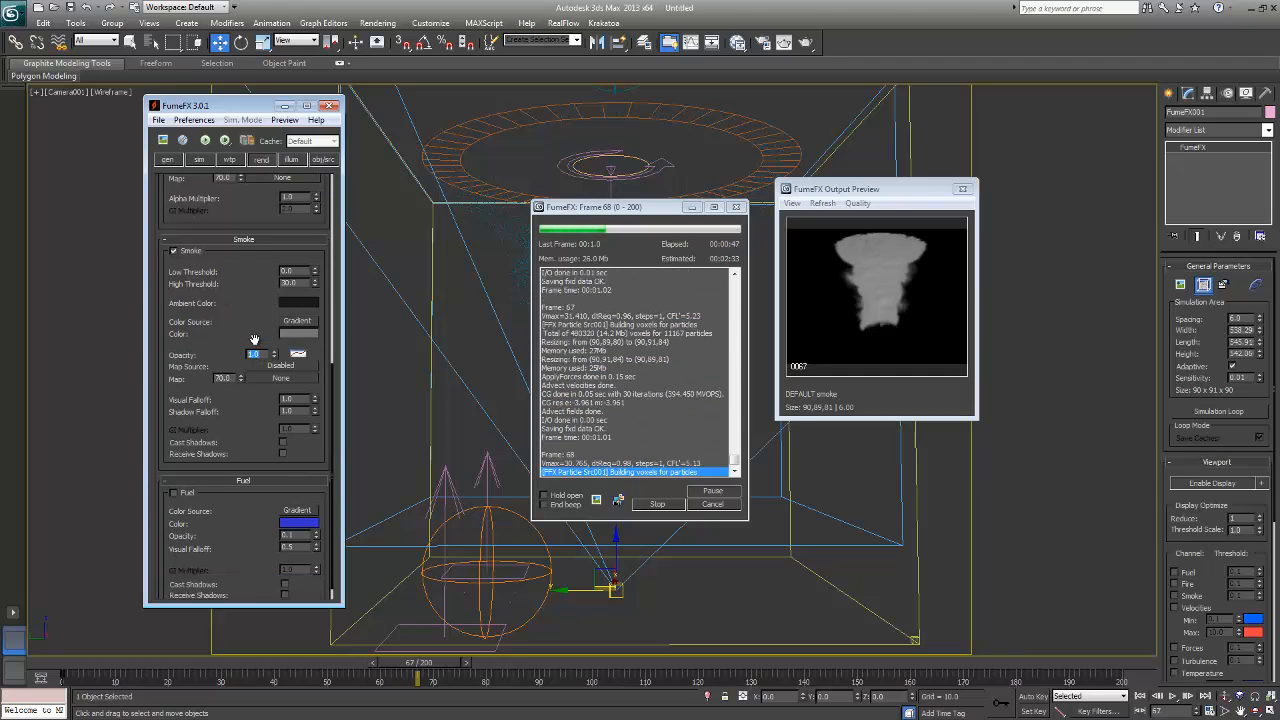
pyautogui.press('Return')
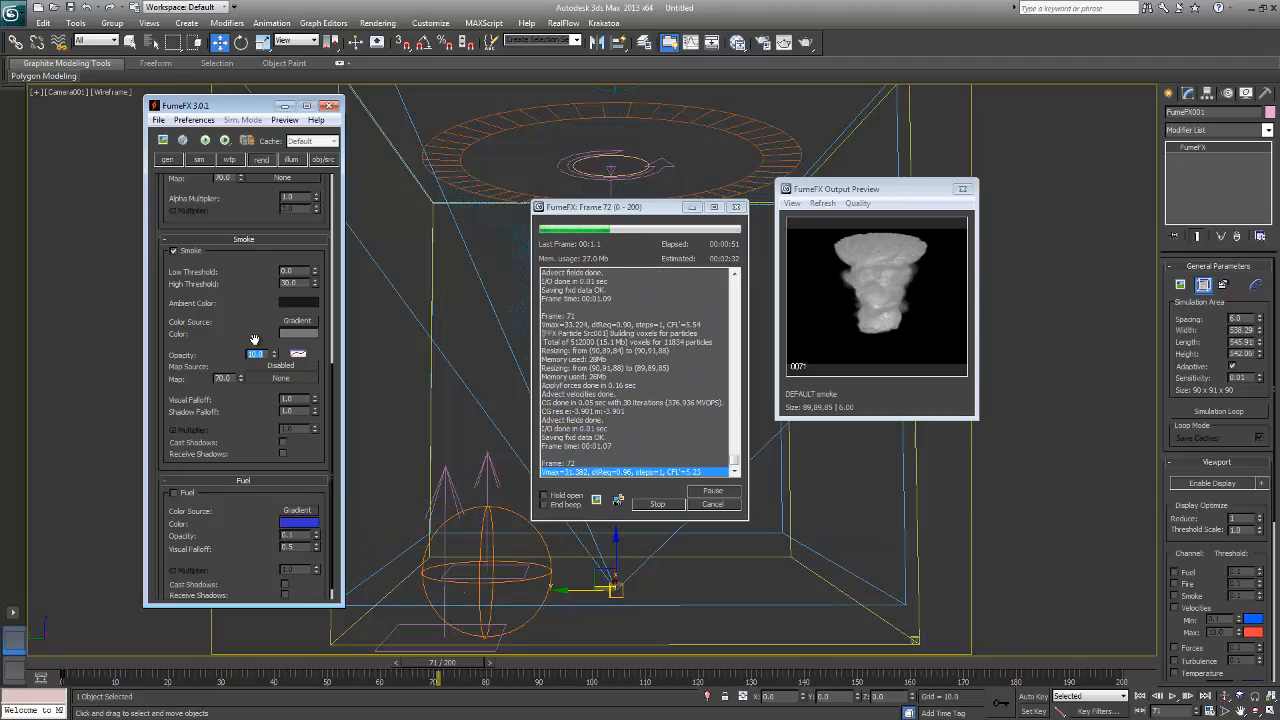
pyautogui.write('5')
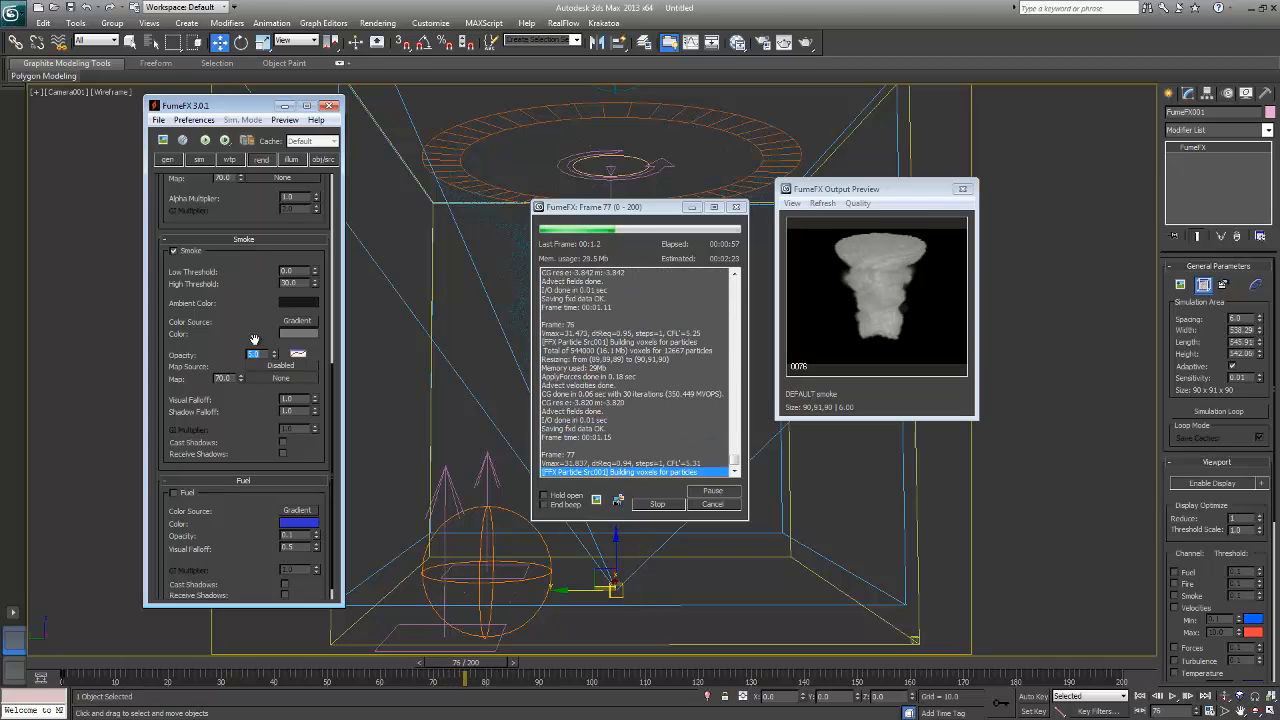
# - Open the general parameters, stop the running simulation and play back the cached smoke from the first frame
pyautogui.click(167, 160)
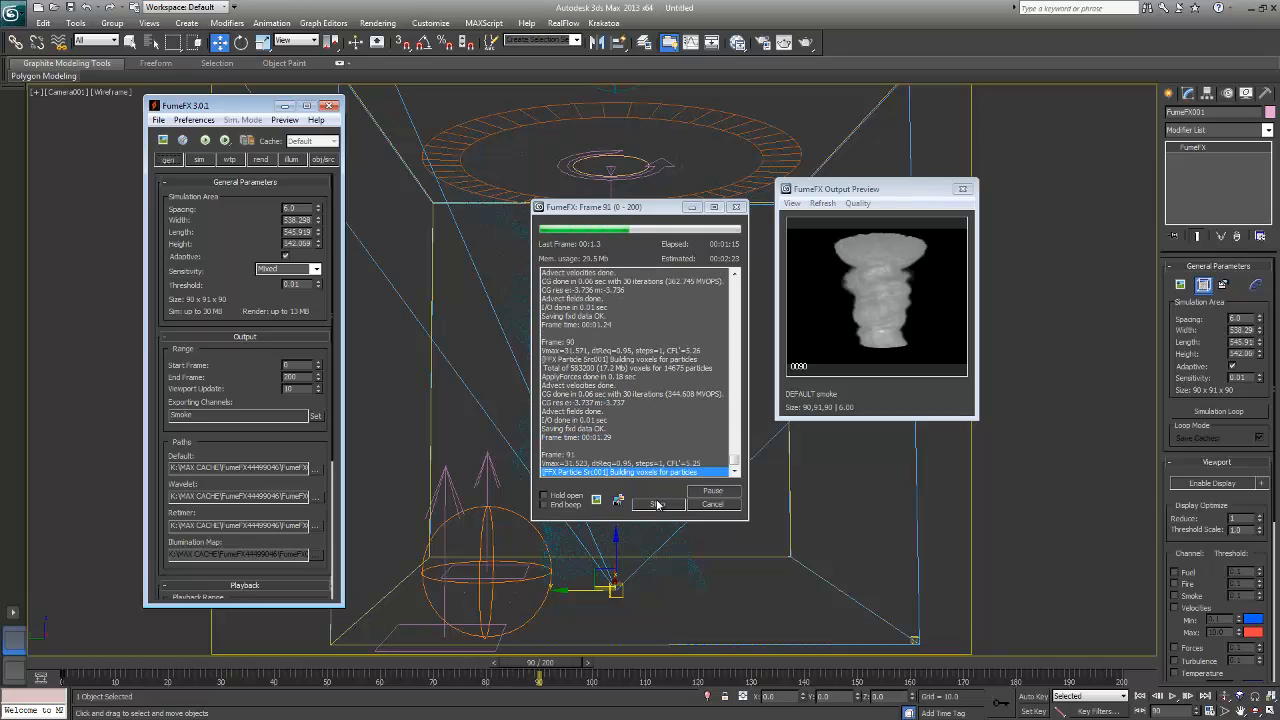
pyautogui.click(660, 502)
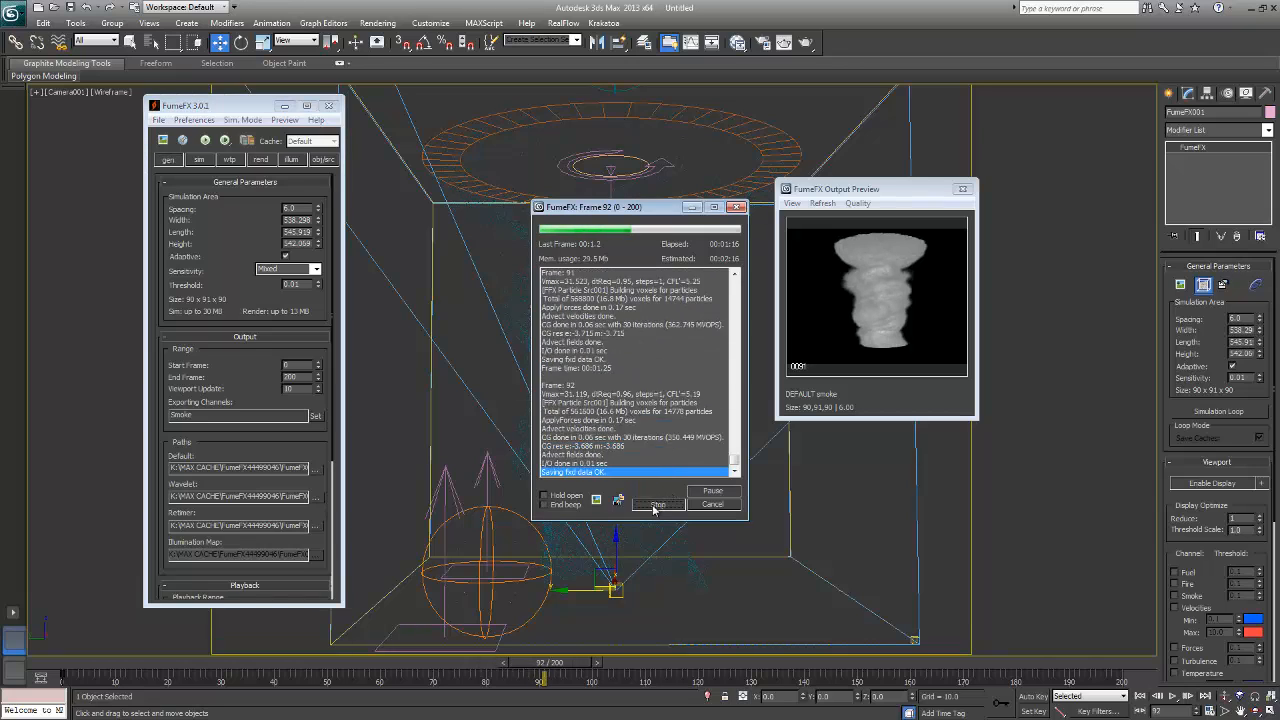
pyautogui.click(1139, 696)
pyautogui.click(1173, 696)
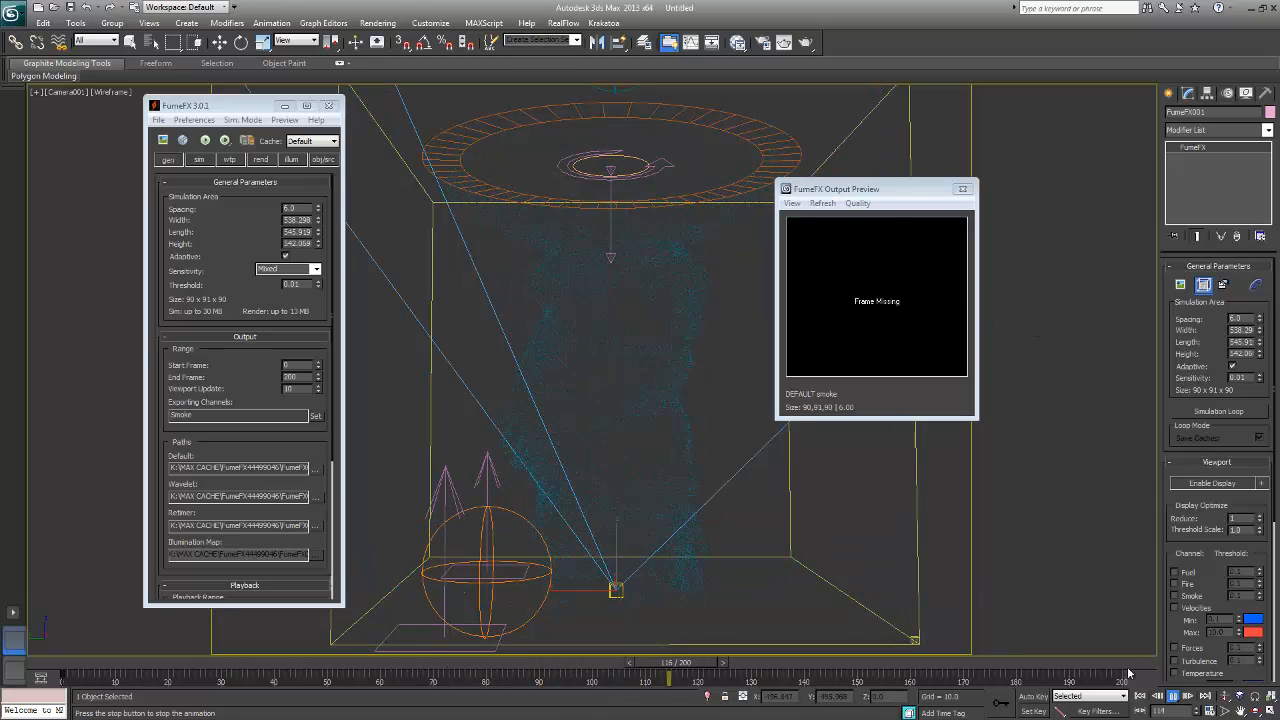
pyautogui.click(1139, 696)
pyautogui.click(1173, 696)
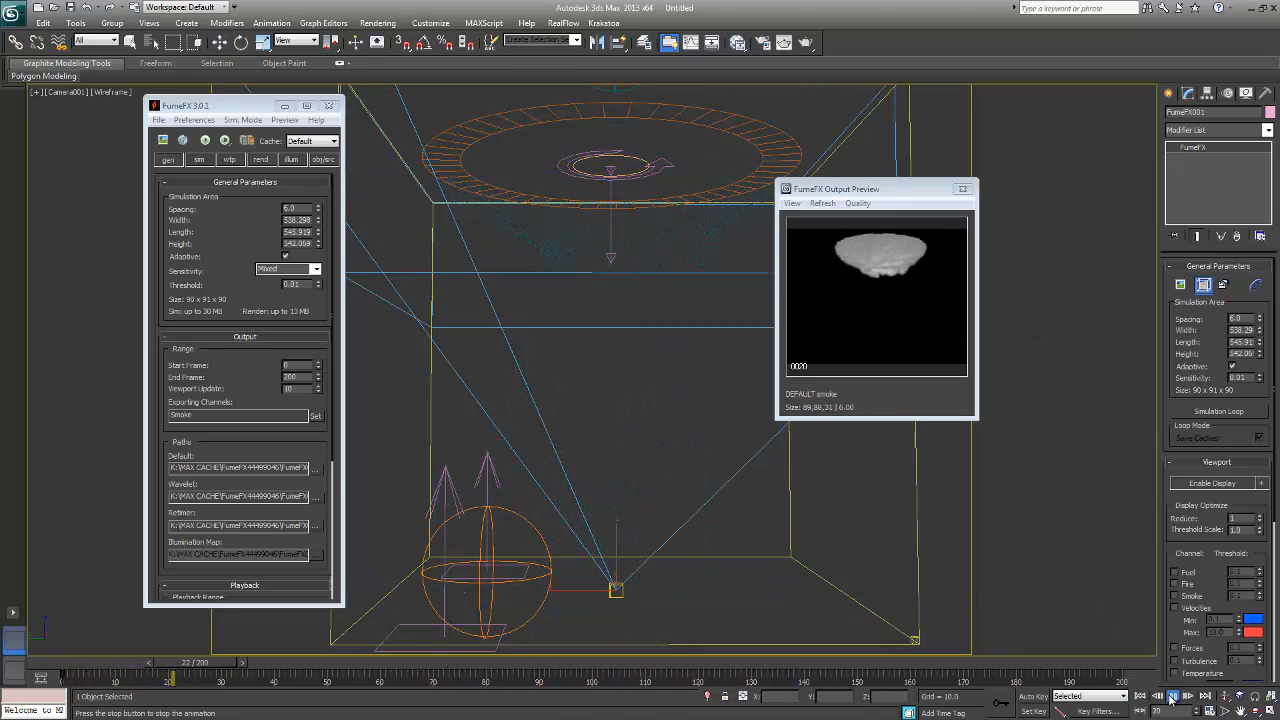
pyautogui.click(1171, 696)
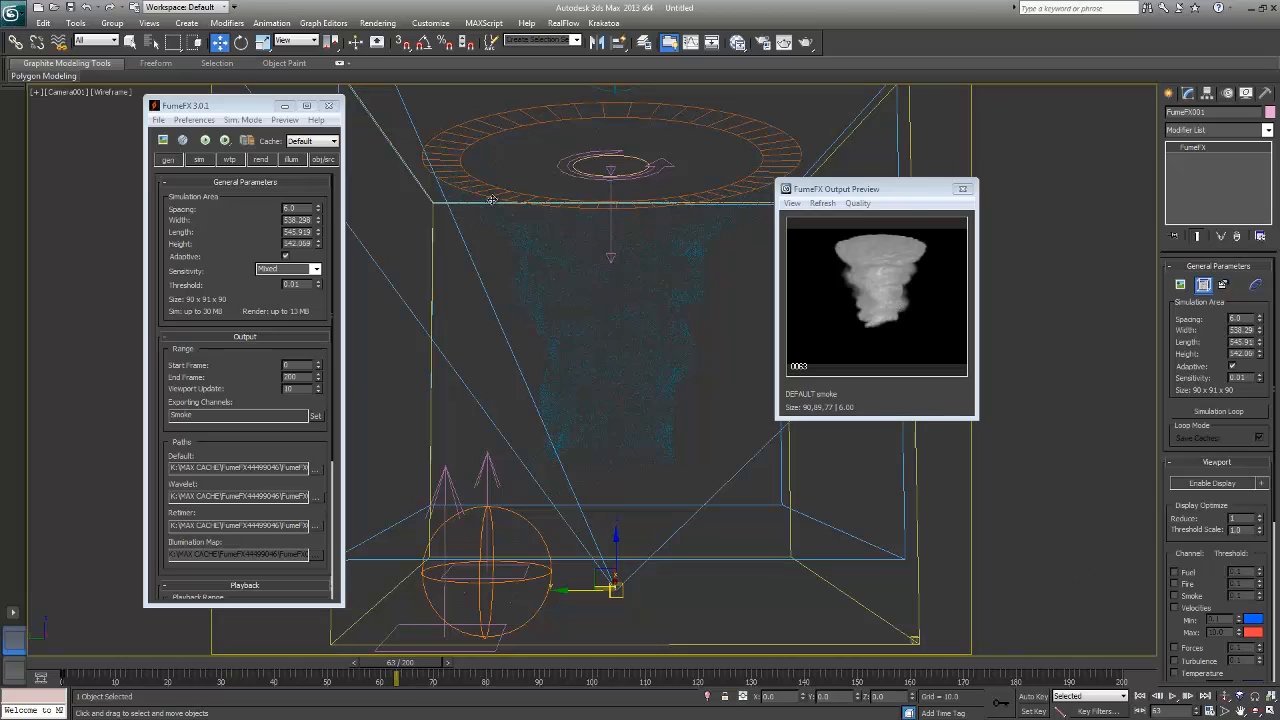
# - Return to the first frame and set the FumeFX simulation spacing to 4
pyautogui.click(1139, 696)
pyautogui.moveTo(308, 208); pyautogui.dragTo(281, 209)
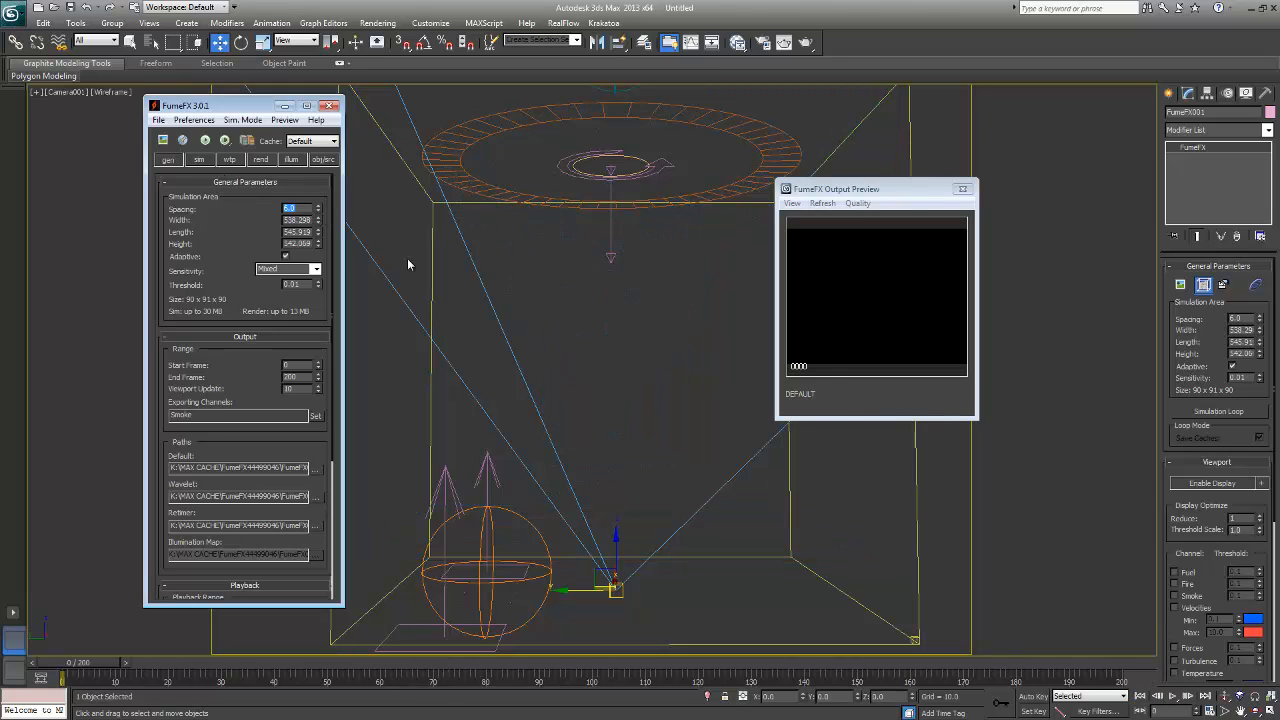
pyautogui.write('4')
pyautogui.press('Return')
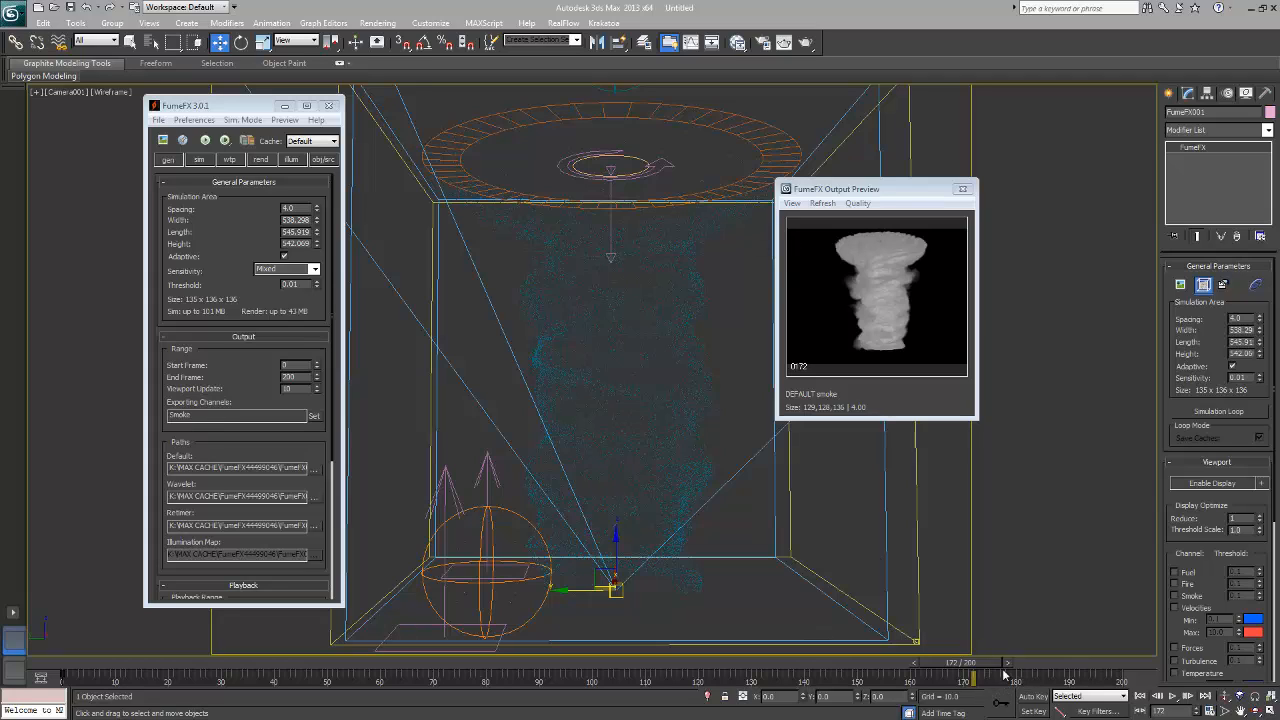
# - Shorten the active time range to end at frame 166 and play back the finer simulation up to frame 73
pyautogui.keyDown('ctrl'); pyautogui.keyDown('alt'); pyautogui.moveTo(1007, 680); pyautogui.dragTo(1099, 679, button='right'); pyautogui.keyUp('alt'); pyautogui.keyUp('ctrl')
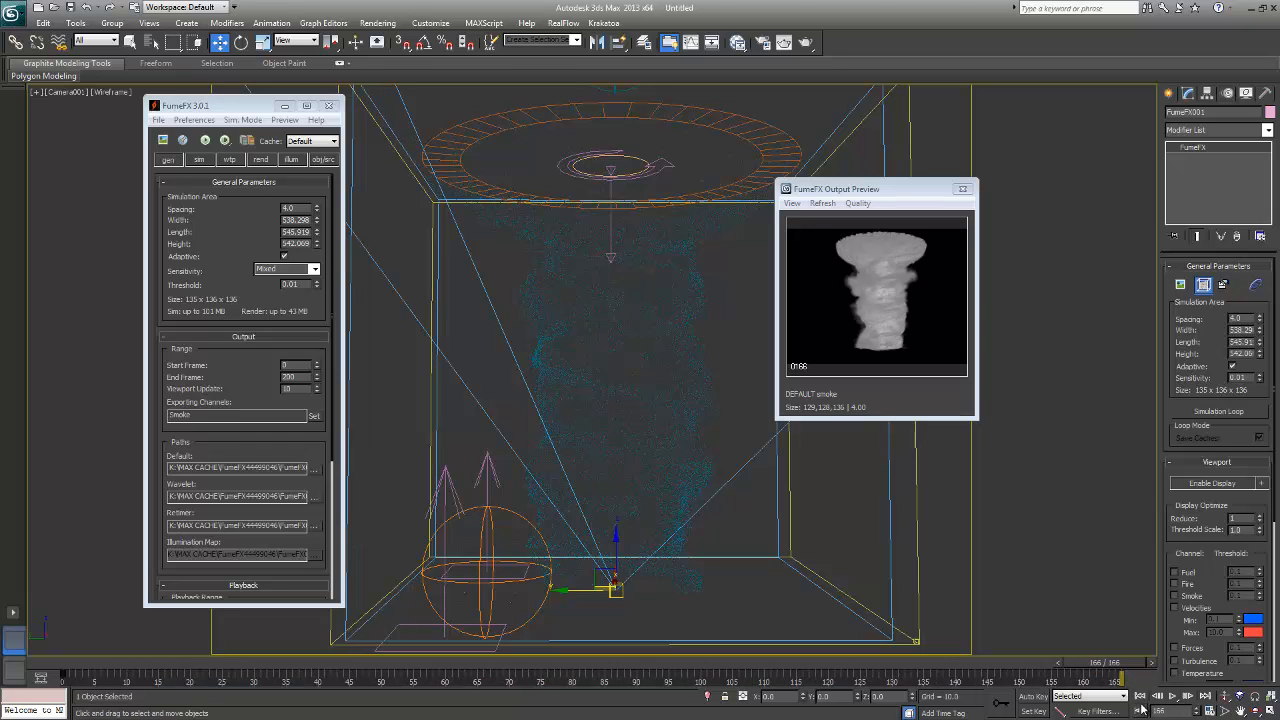
pyautogui.click(1172, 696)
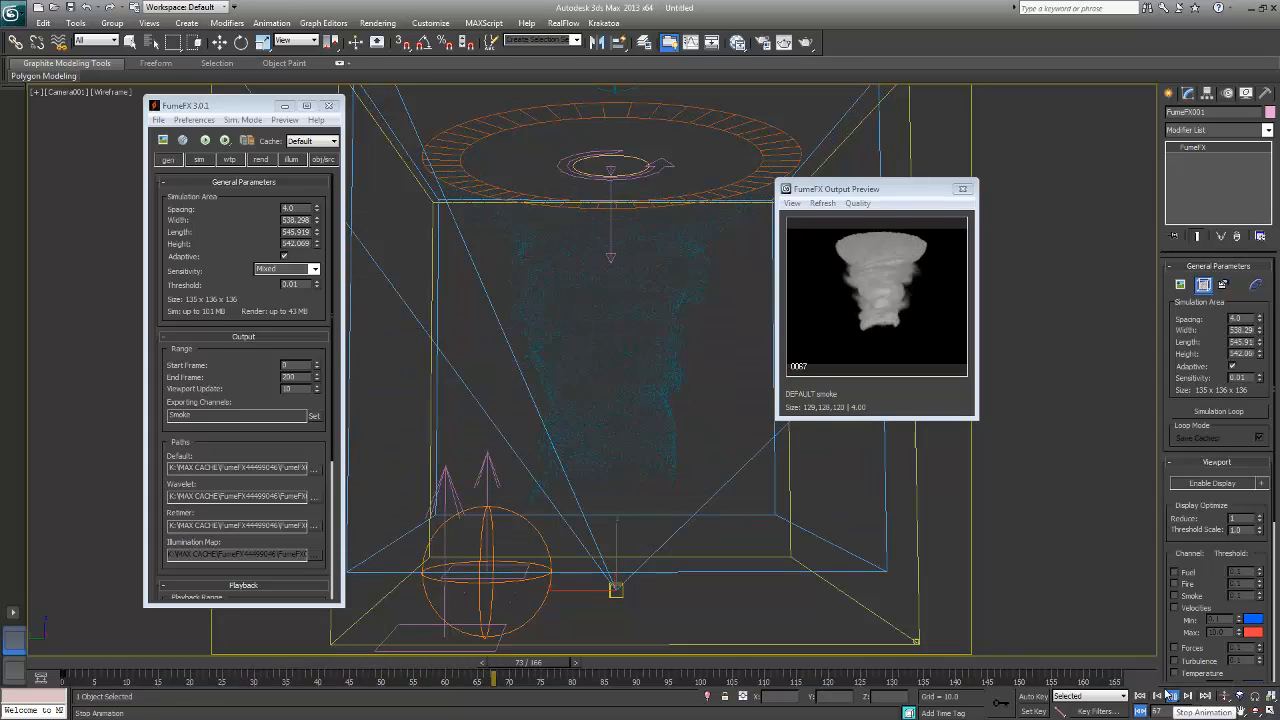
pyautogui.click(1173, 697)
pyautogui.press('w')
# - Move the output preview closer to the settings and darken the smoke colour to a value of 13
pyautogui.moveTo(897, 182); pyautogui.dragTo(724, 162)
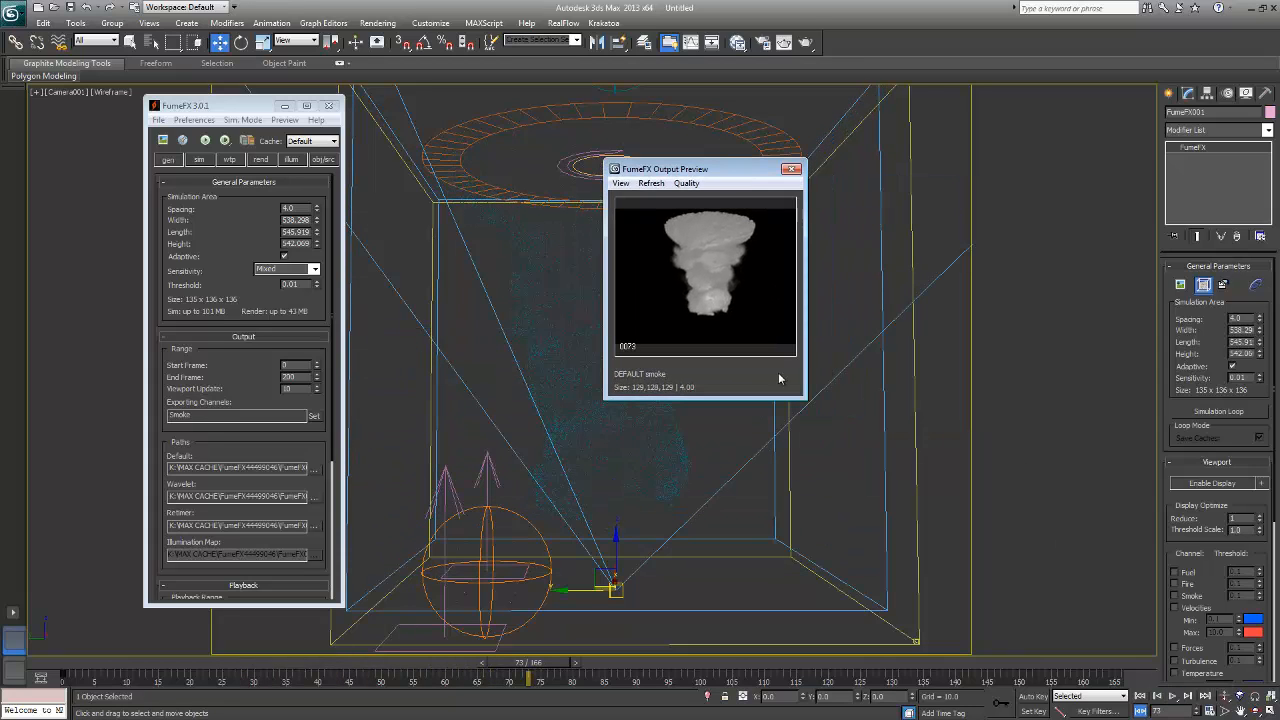
pyautogui.click(259, 160)
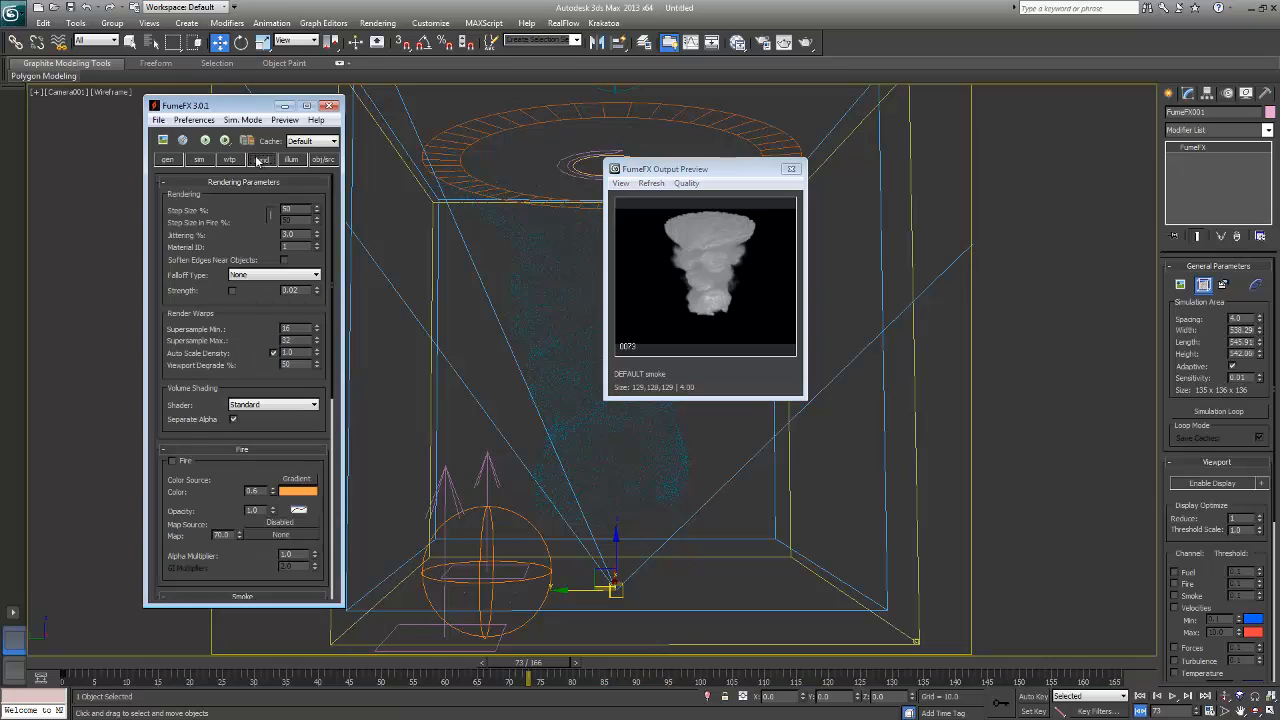
pyautogui.scroll(-5, 242, 468)
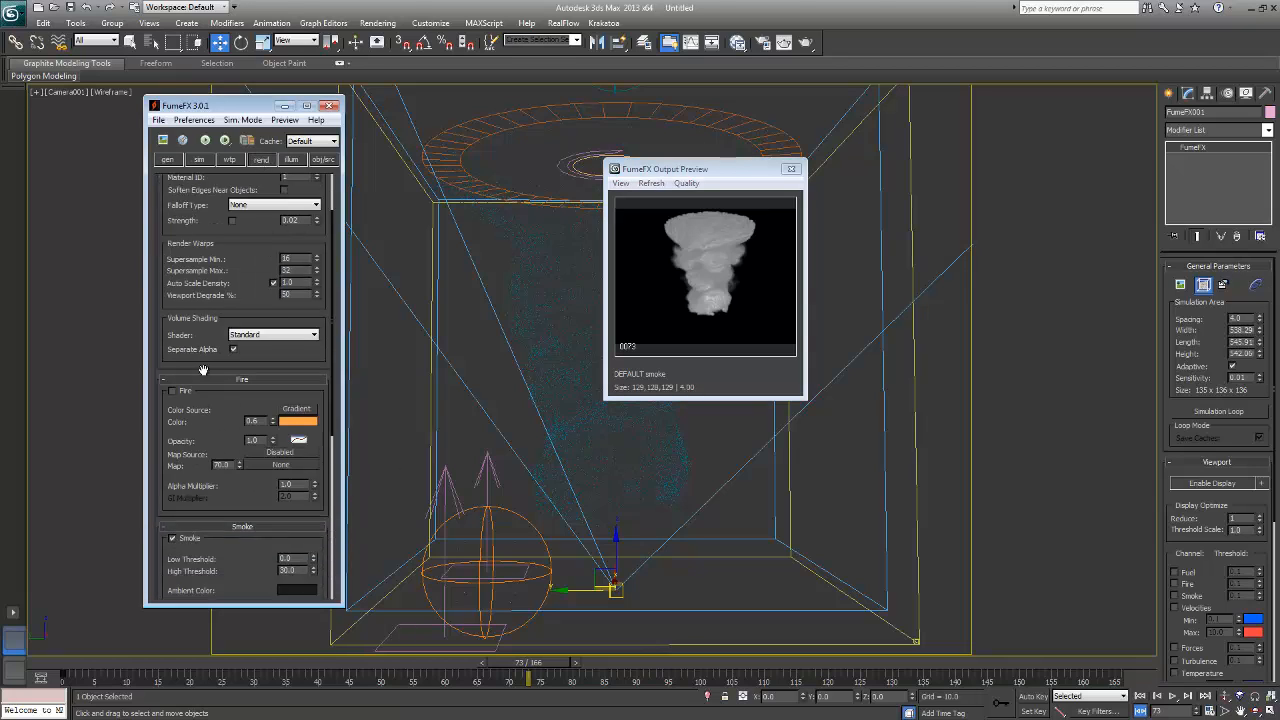
pyautogui.click(296, 484)
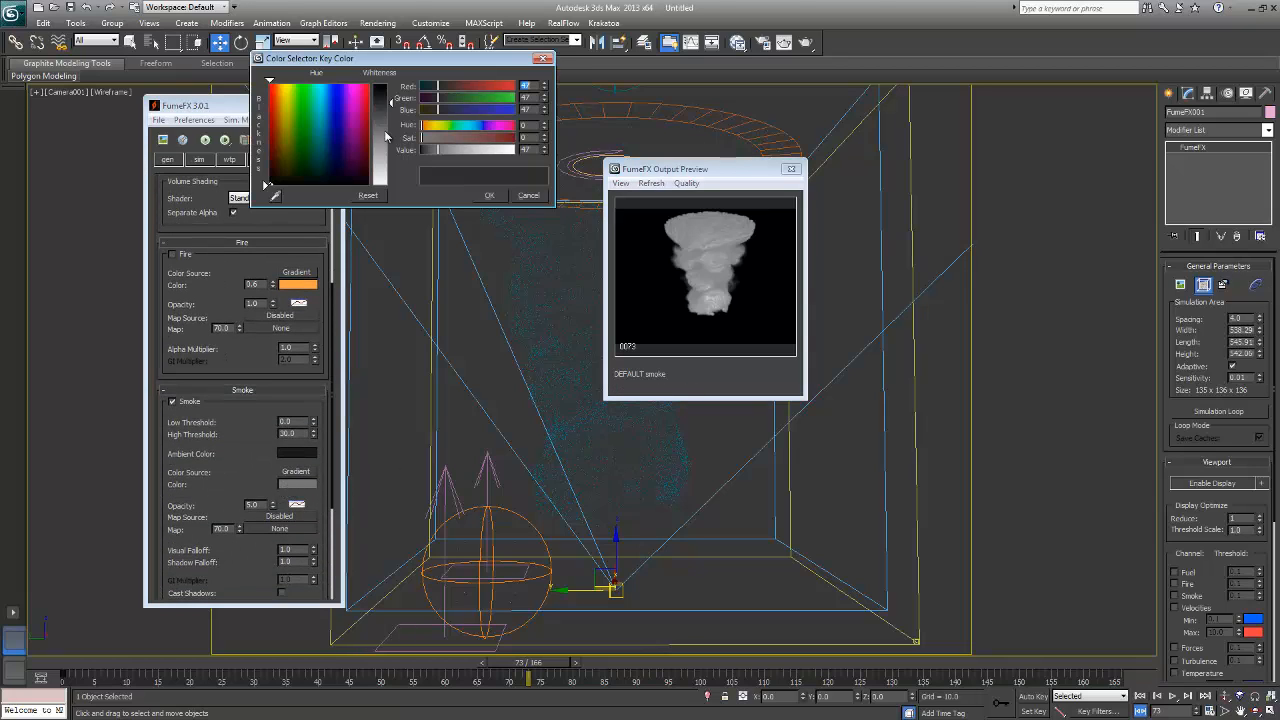
pyautogui.moveTo(392, 103); pyautogui.dragTo(392, 90)
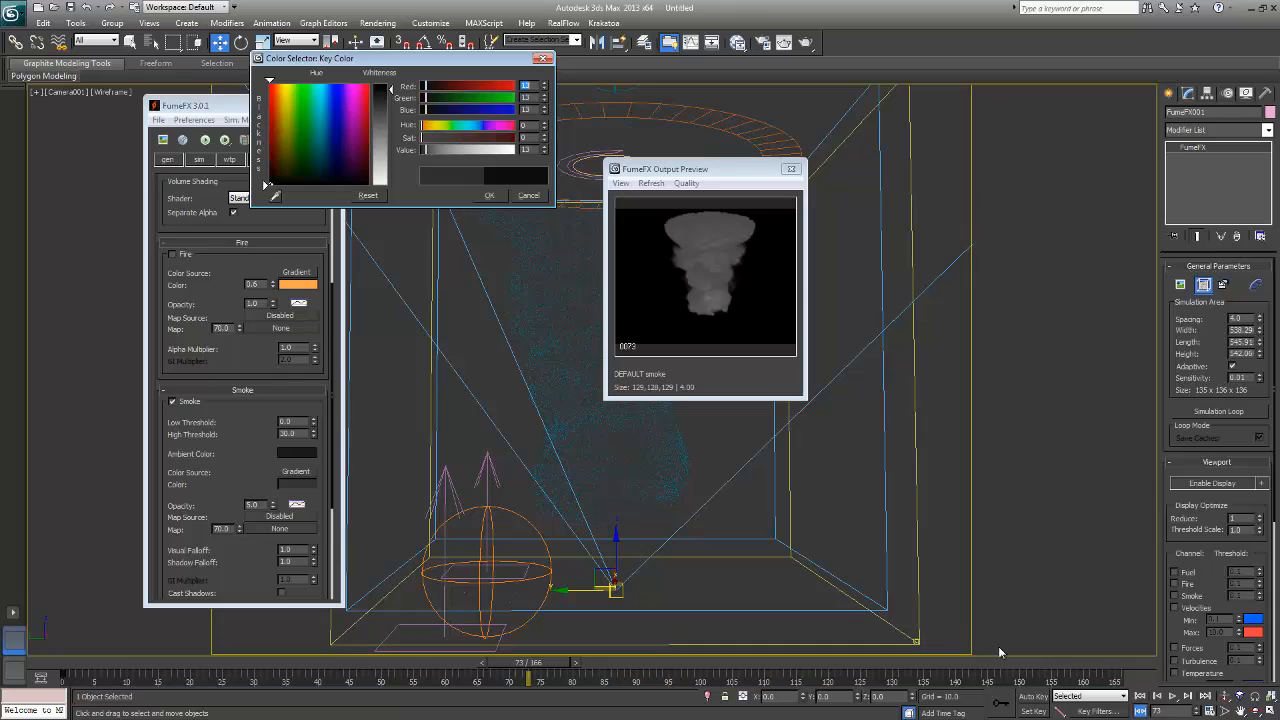
# - Turn on Cast Shadows and Receive Shadows for the smoke and inspect the shading from different camera angles
pyautogui.click(1241, 710)
pyautogui.moveTo(728, 406); pyautogui.dragTo(953, 489)
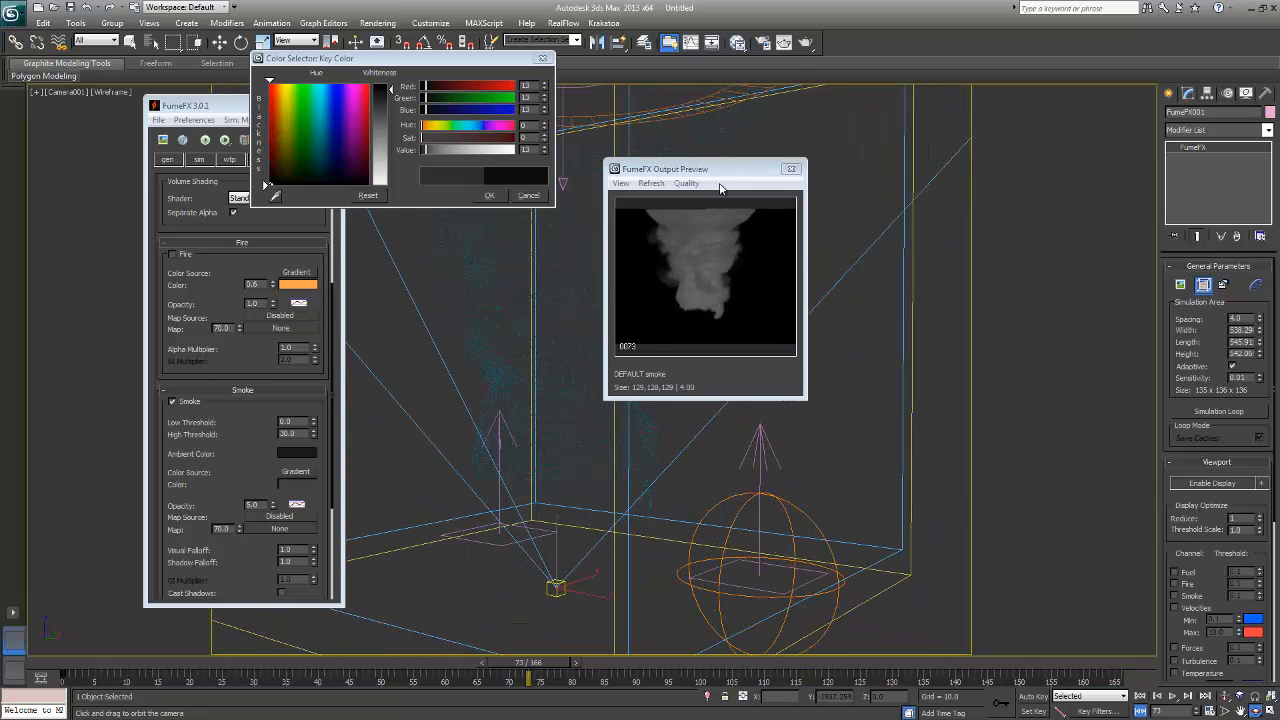
pyautogui.click(211, 112)
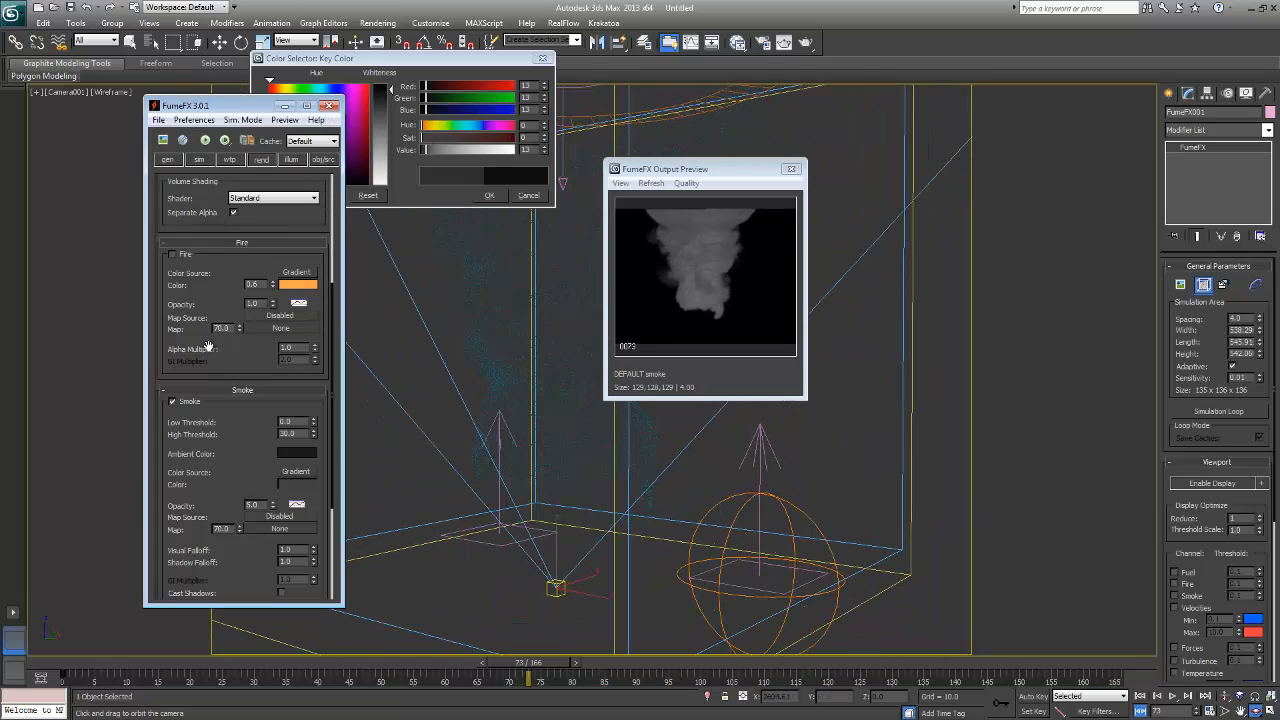
pyautogui.scroll(-3, 238, 378)
pyautogui.moveTo(261, 395); pyautogui.dragTo(262, 302)
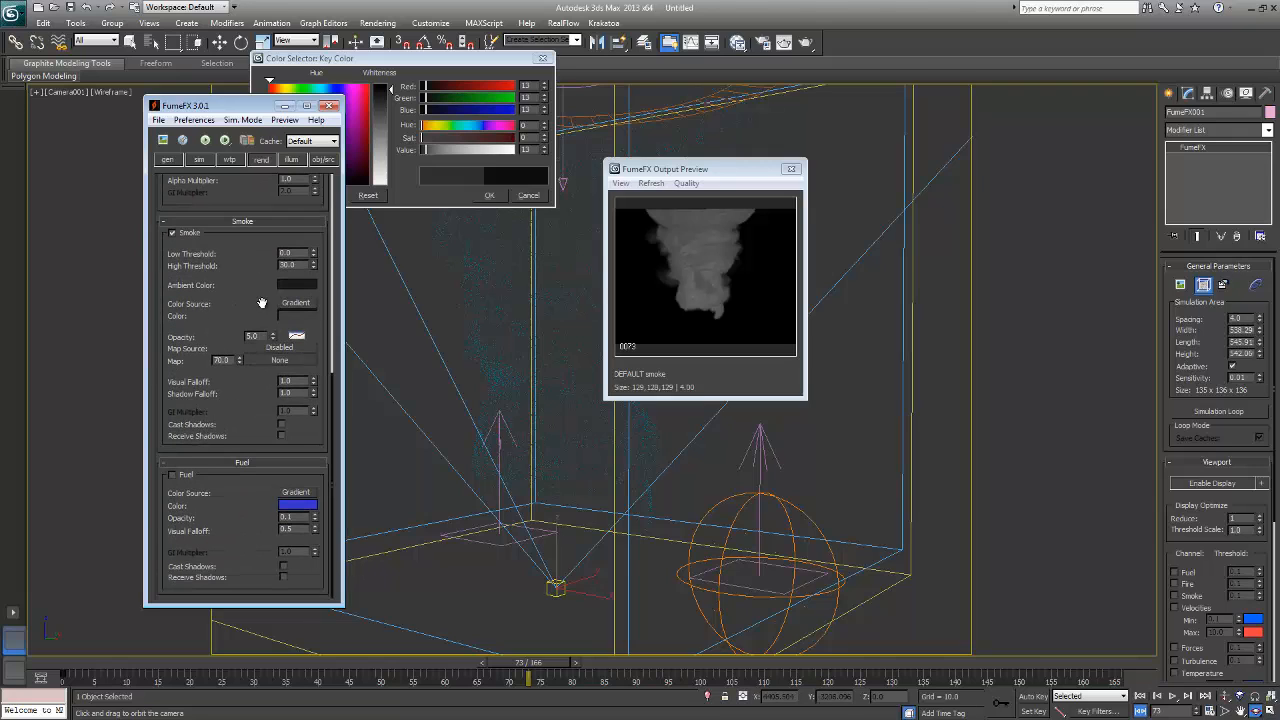
pyautogui.click(281, 436)
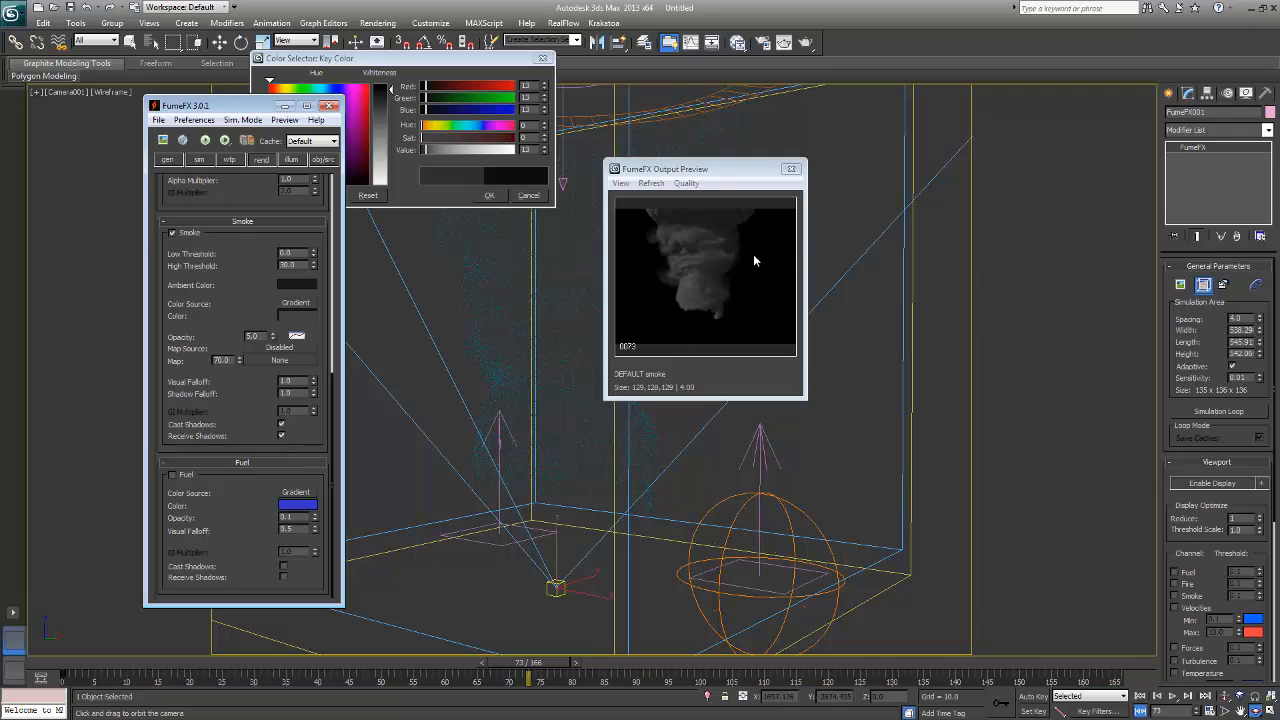
pyautogui.moveTo(848, 322); pyautogui.dragTo(989, 320)
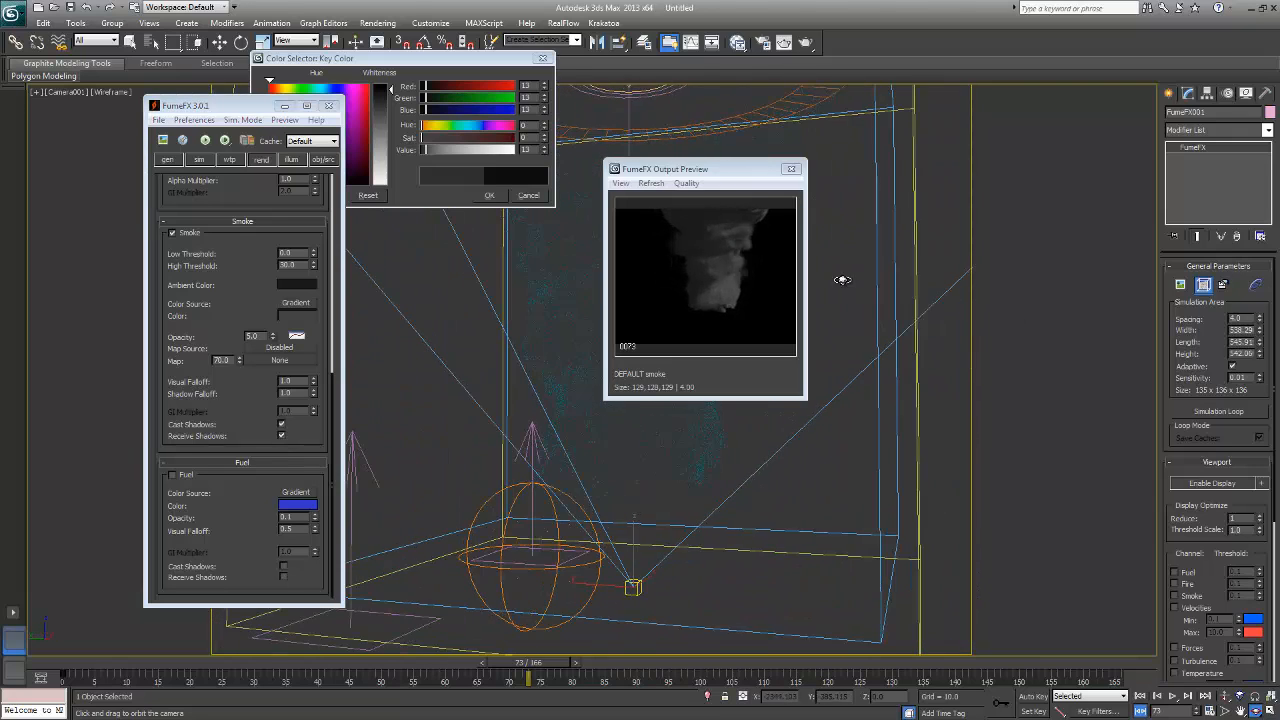
pyautogui.moveTo(842, 280); pyautogui.dragTo(846, 303)
pyautogui.click(281, 436)
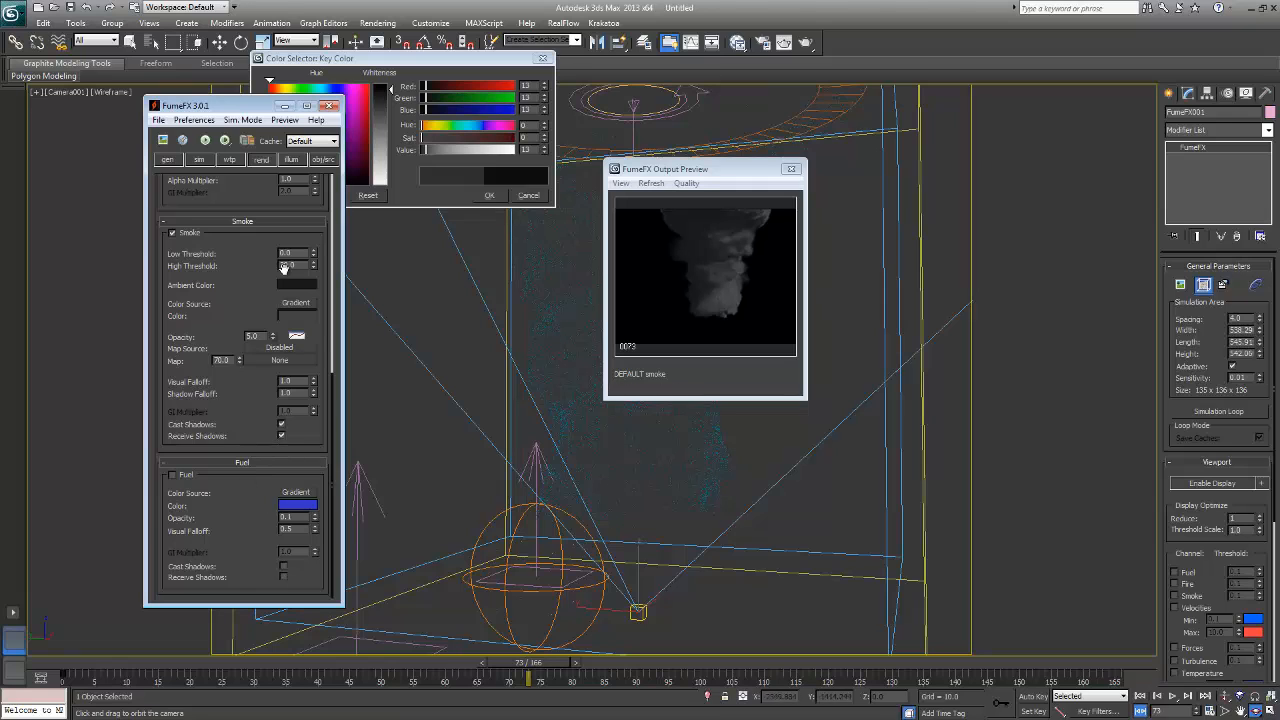
# - Lighten the smoke colour to a grey value of 47 and close the colour selector
pyautogui.scroll(2, 284, 335)
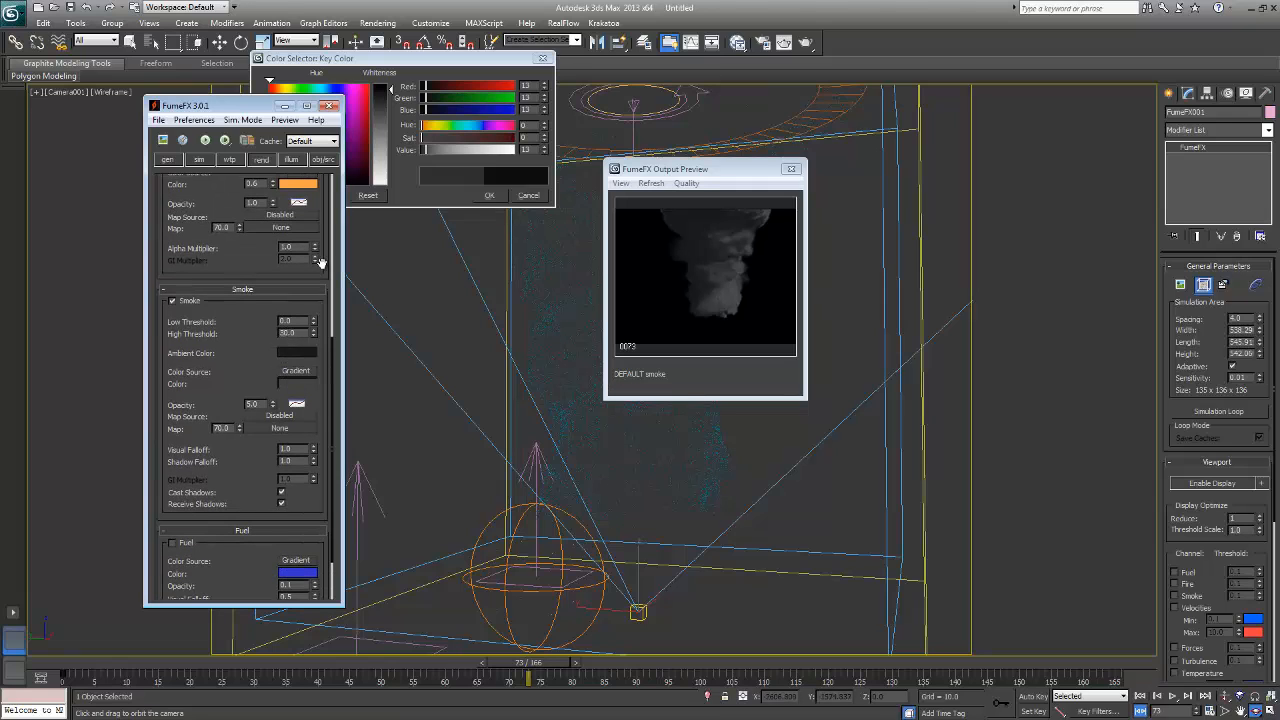
pyautogui.click(389, 95)
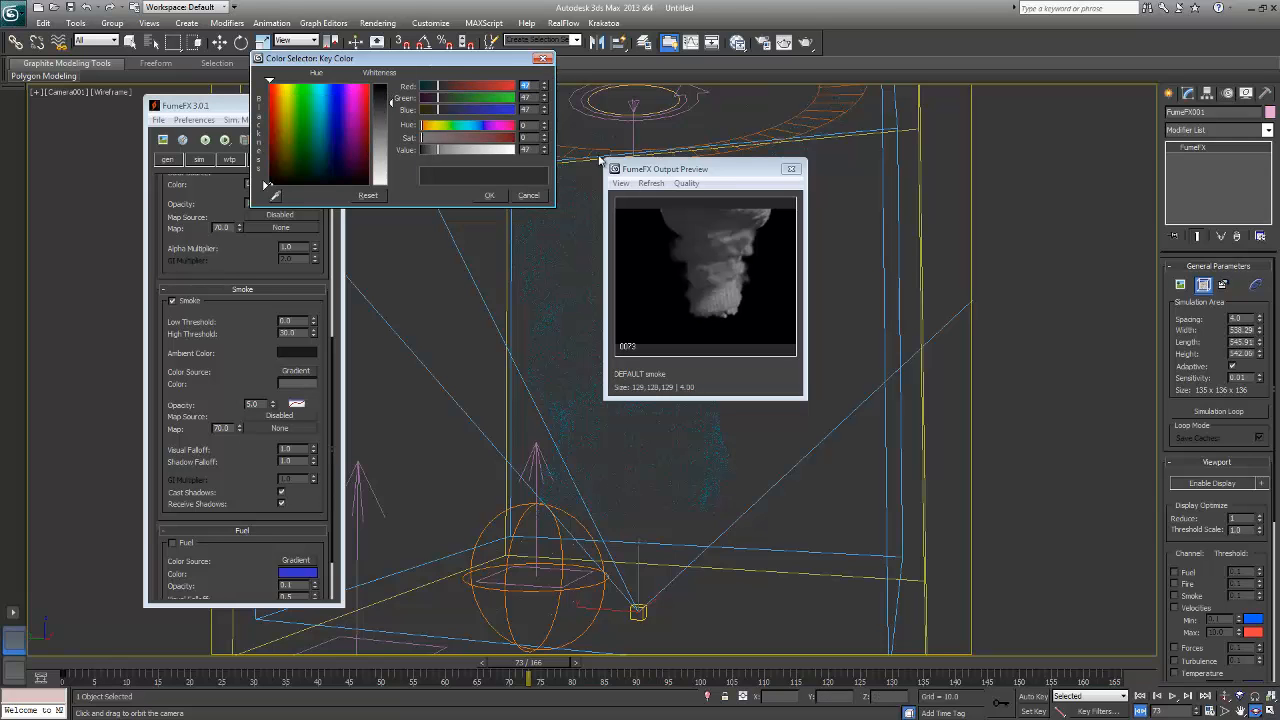
pyautogui.click(543, 60)
# - Orbit the camera around the container and advance the animation to frame 124 to examine the shadowed smoke
pyautogui.moveTo(851, 349); pyautogui.dragTo(1018, 598)
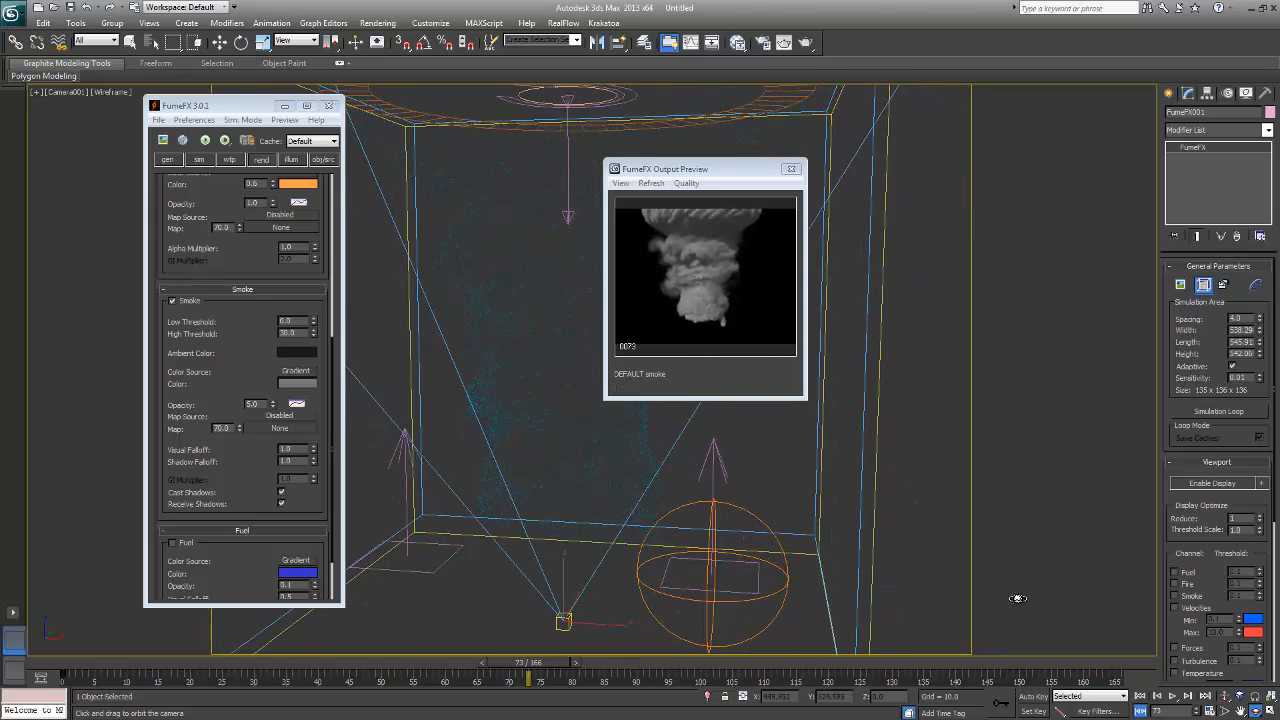
pyautogui.click(1172, 697)
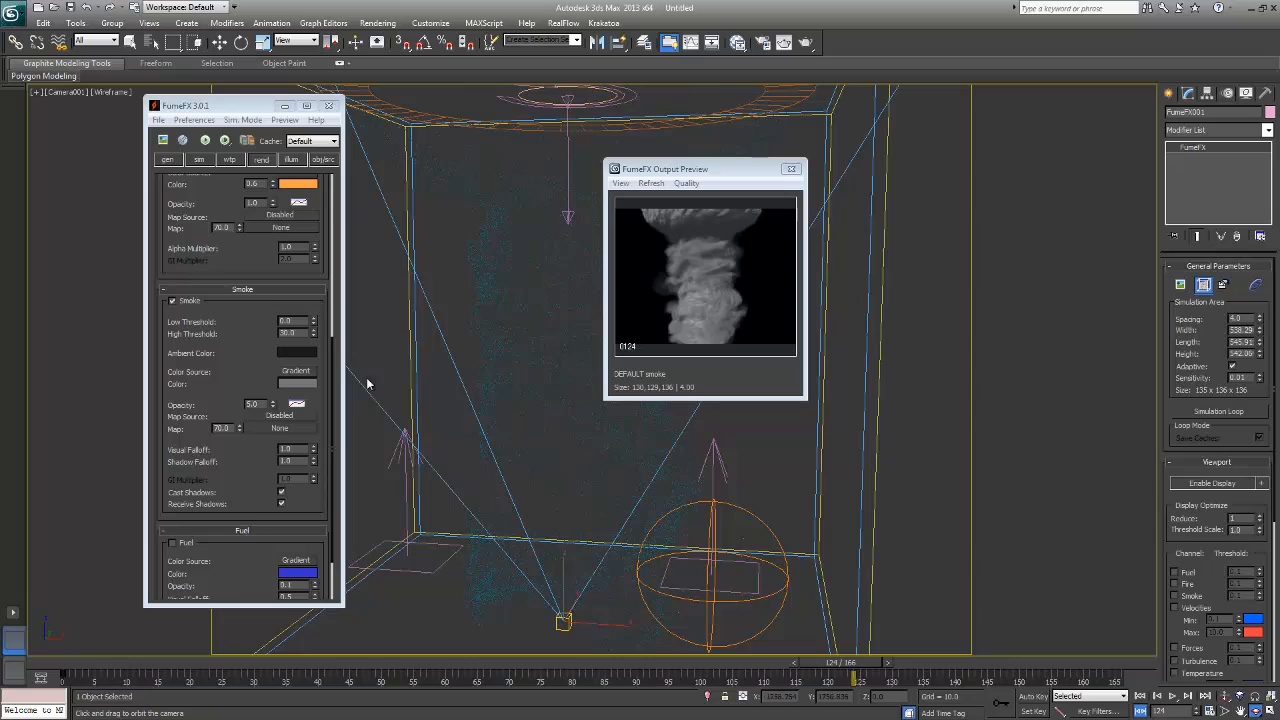
pyautogui.moveTo(558, 335); pyautogui.dragTo(525, 301)
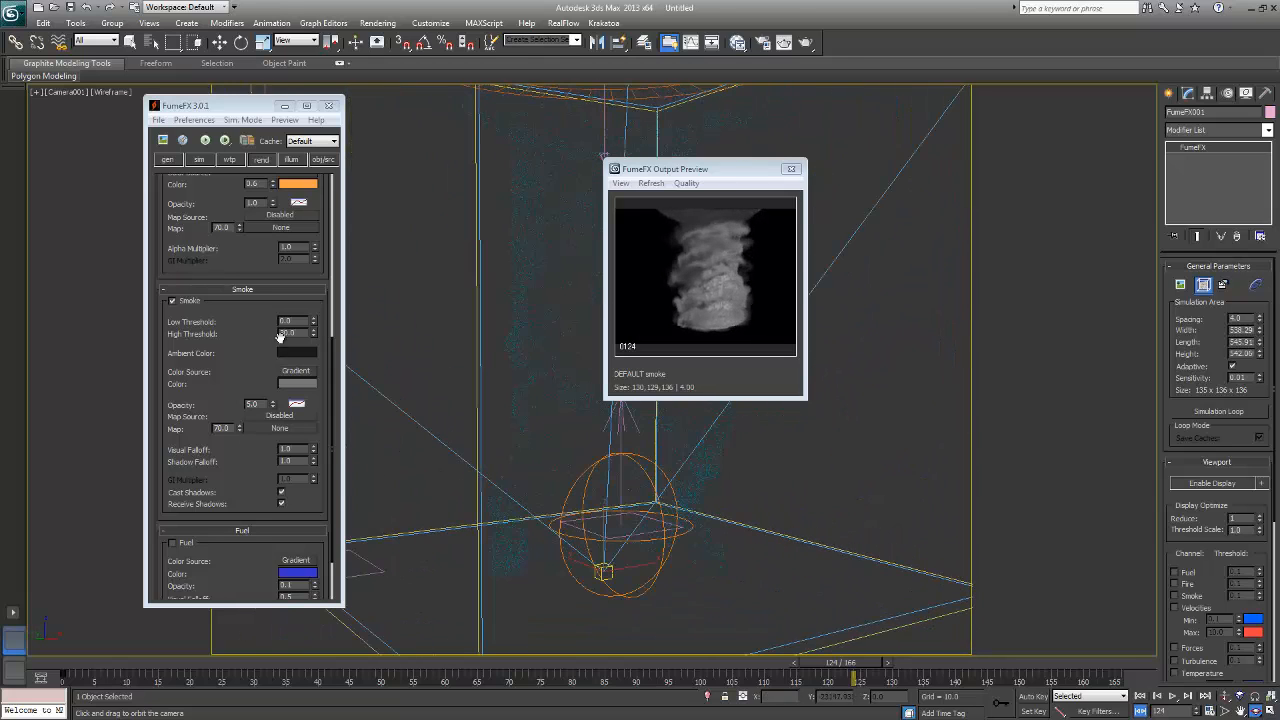
# - Switch the smoke colour to key mode and open its density gradient, closing the output preview that covers it
pyautogui.click(305, 383)
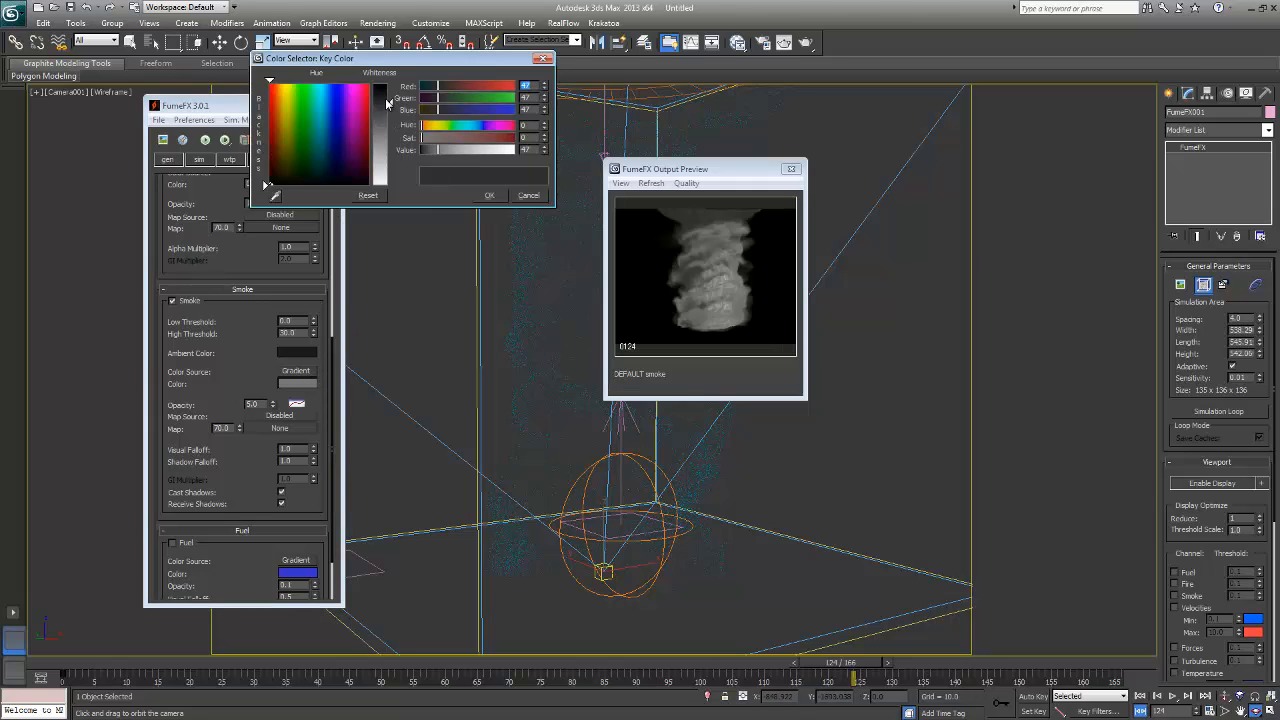
pyautogui.click(489, 195)
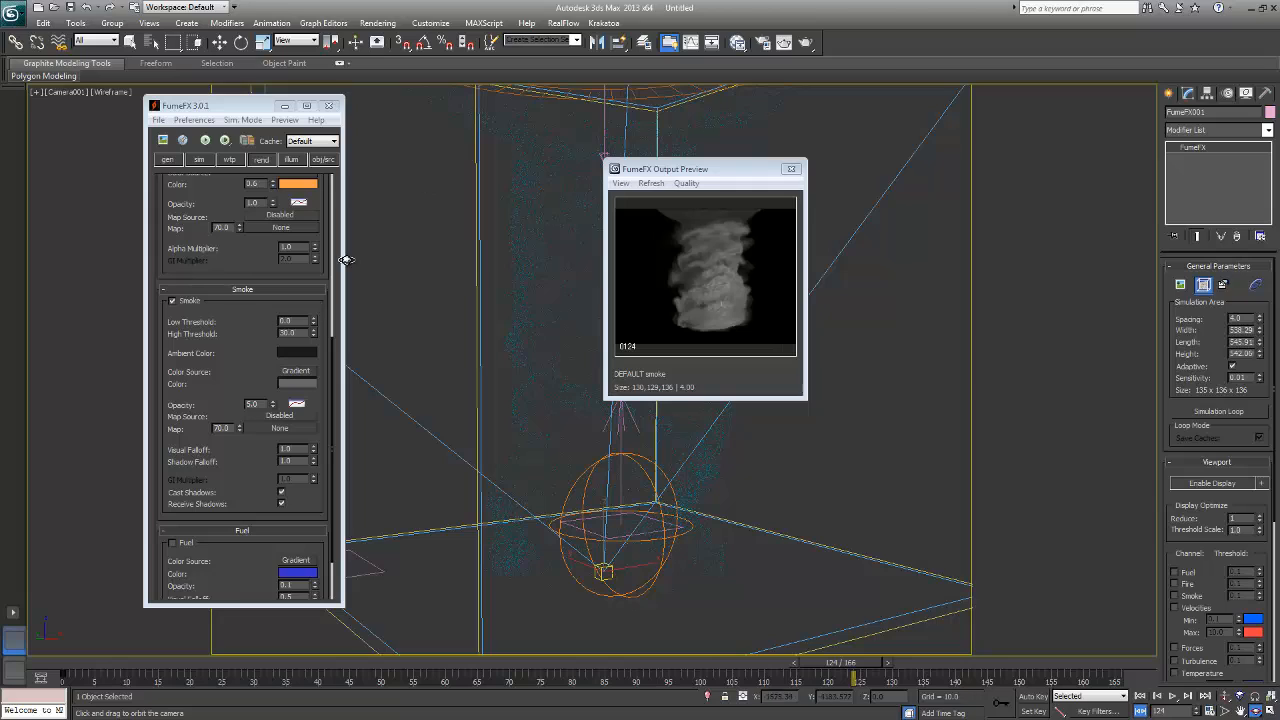
pyautogui.rightClick(293, 383)
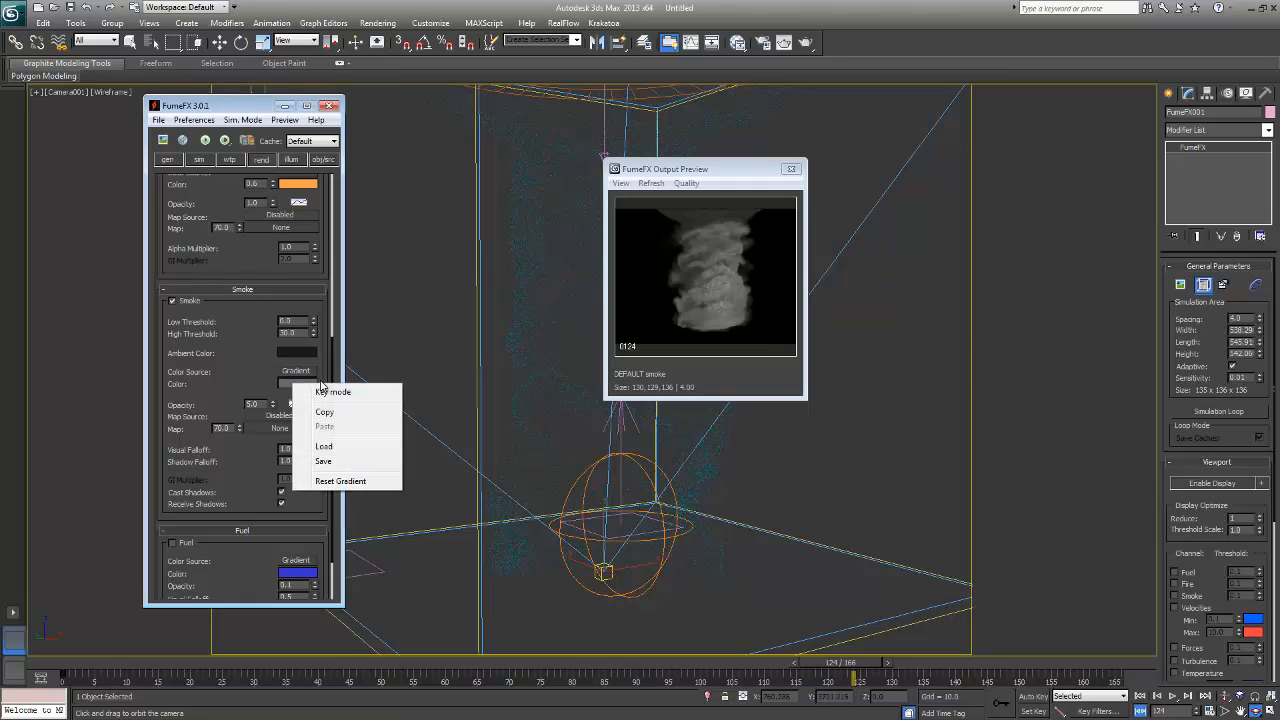
pyautogui.click(314, 391)
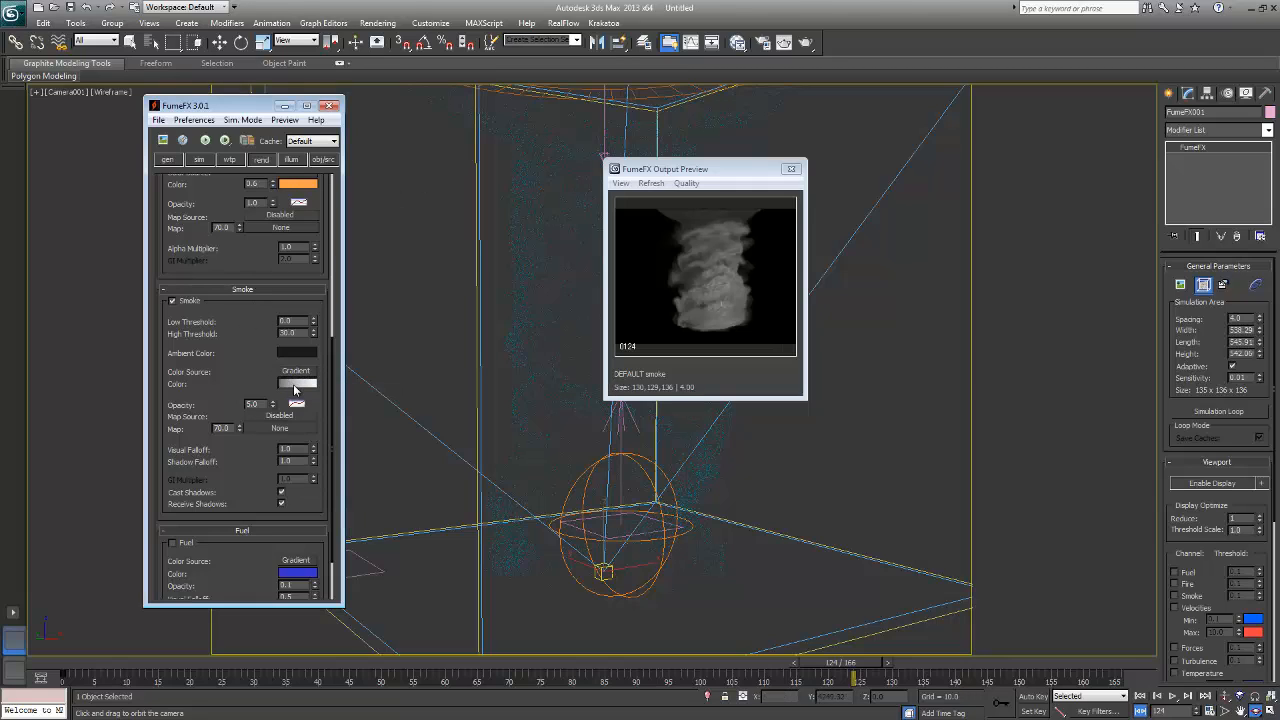
pyautogui.rightClick(299, 382)
pyautogui.click(293, 385)
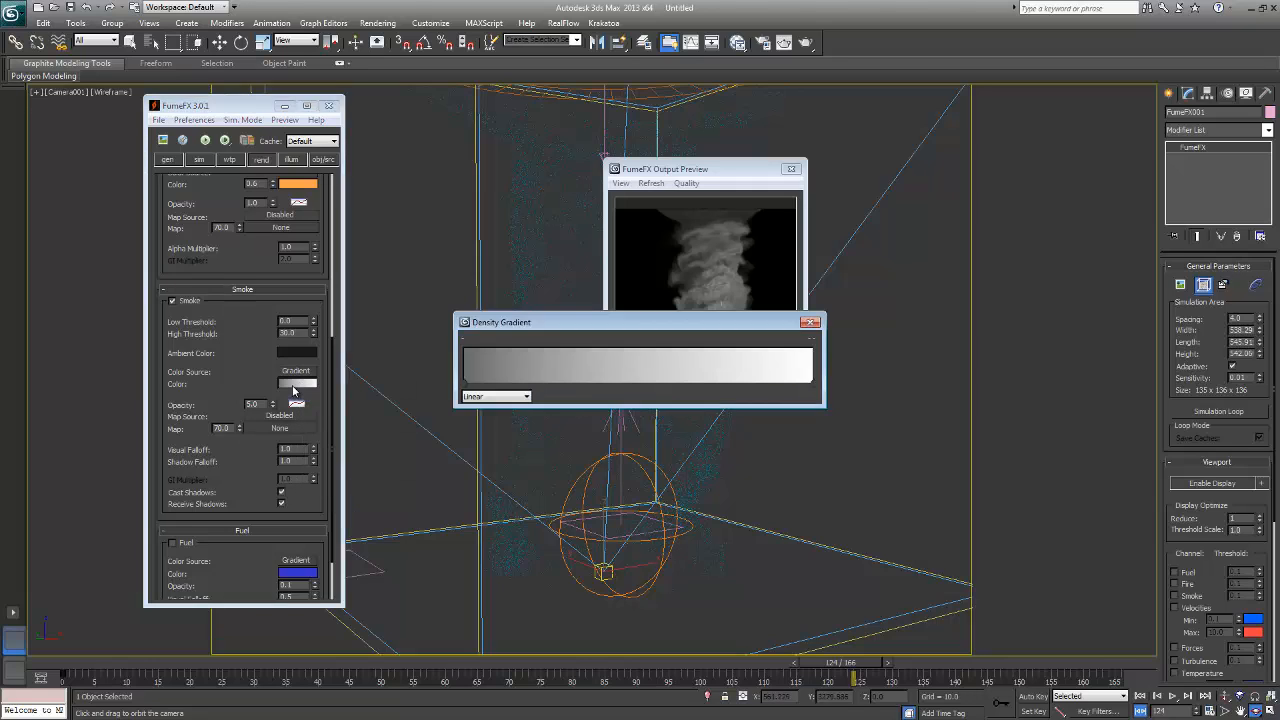
pyautogui.moveTo(587, 318); pyautogui.dragTo(401, 305)
pyautogui.click(791, 169)
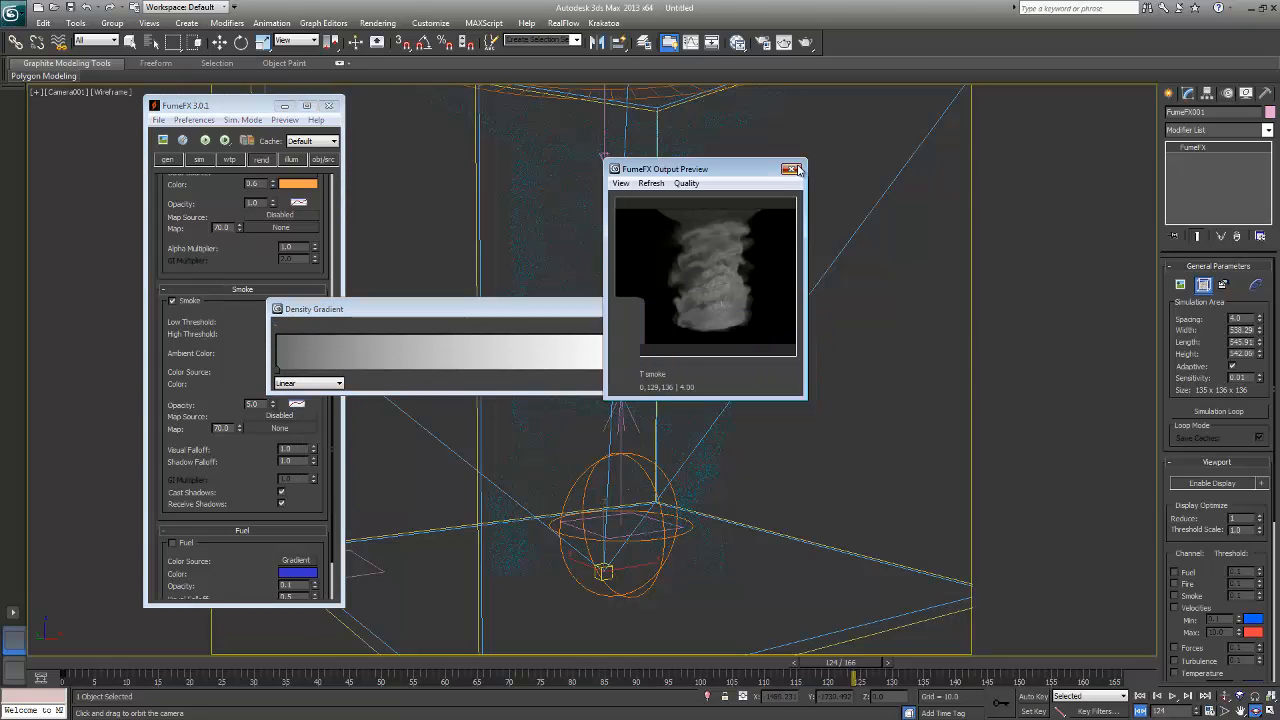
# - Colour the density gradient's end key brown with red 141, green 96 and blue 37
pyautogui.click(626, 372)
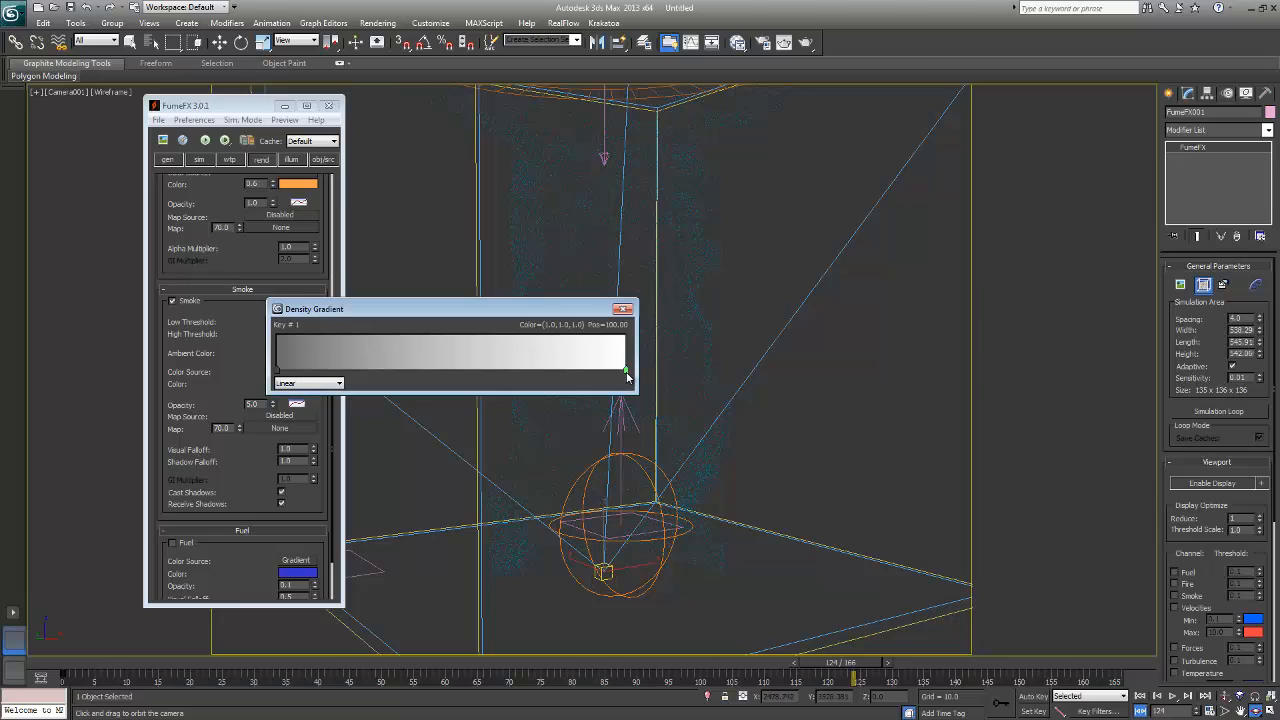
pyautogui.doubleClick(625, 372)
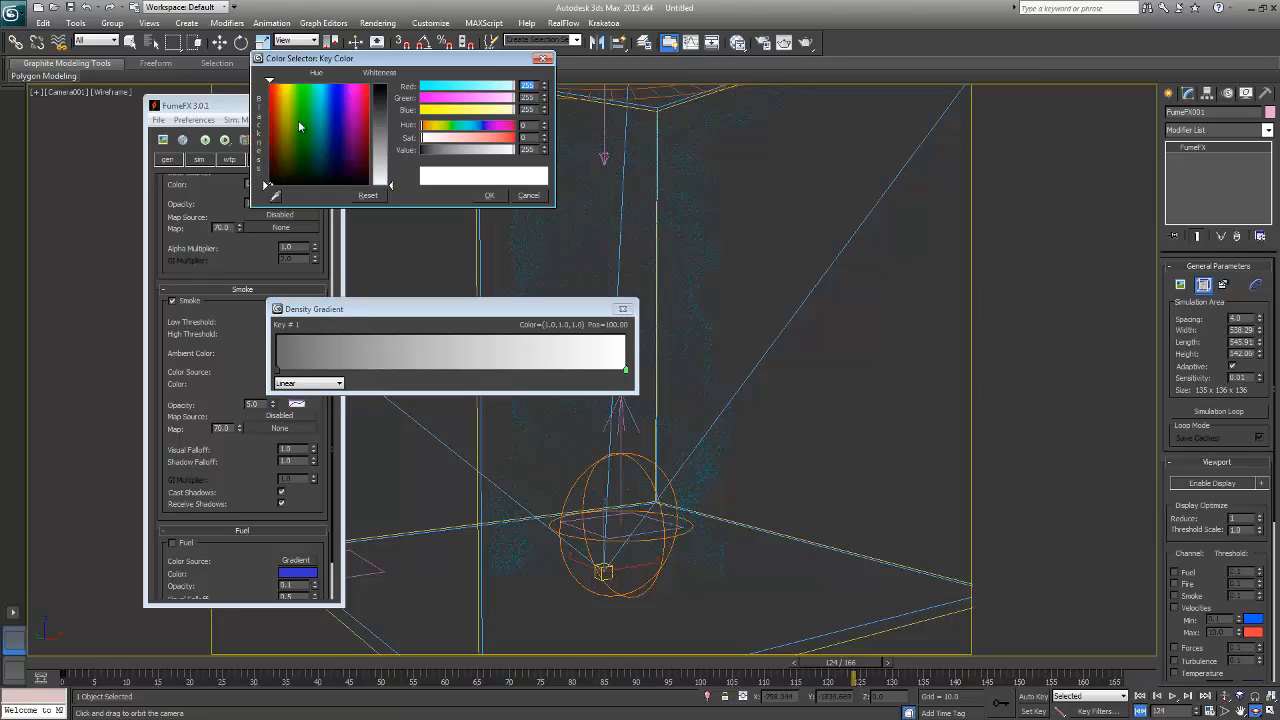
pyautogui.moveTo(300, 127); pyautogui.dragTo(279, 137)
pyautogui.click(389, 111)
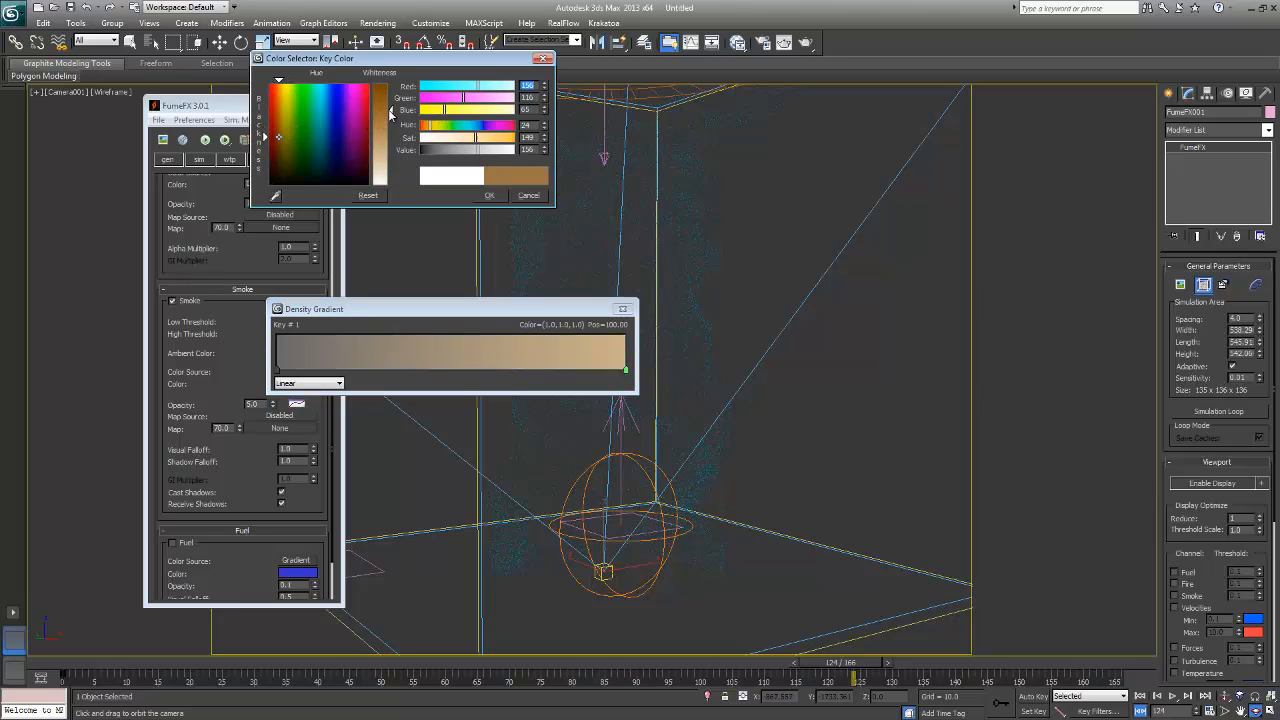
pyautogui.moveTo(389, 109); pyautogui.dragTo(390, 98)
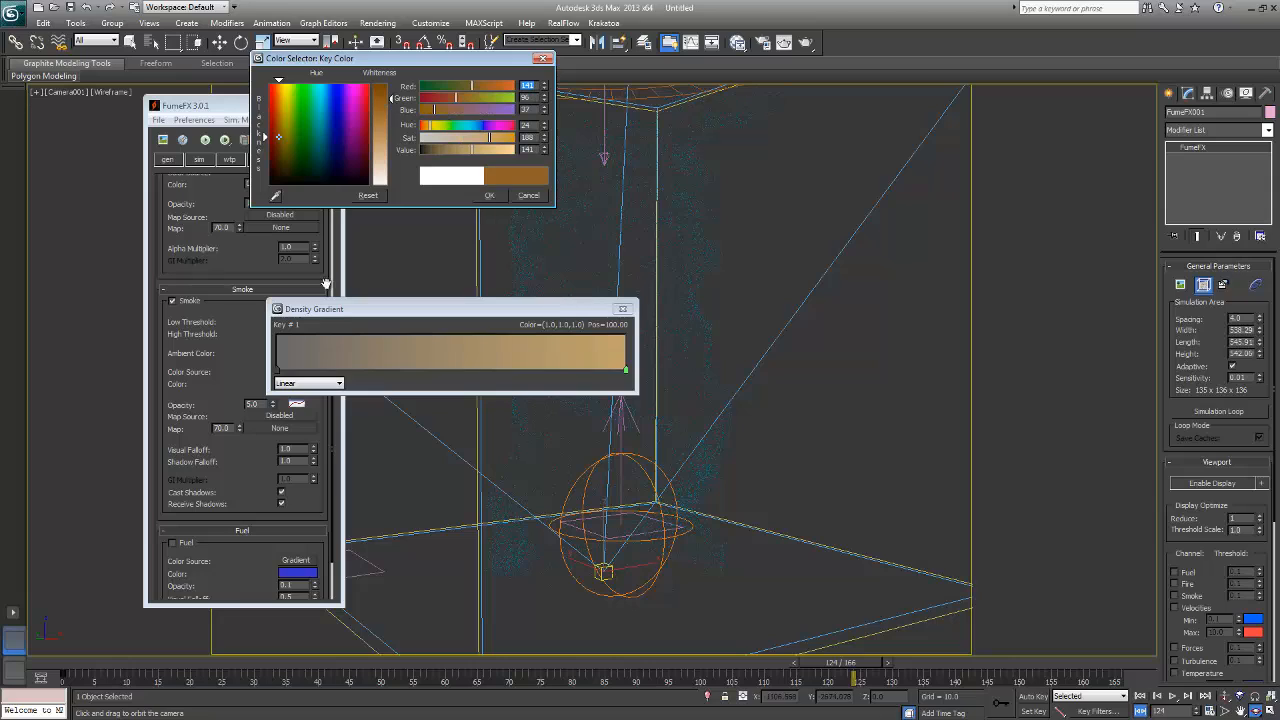
pyautogui.click(277, 371)
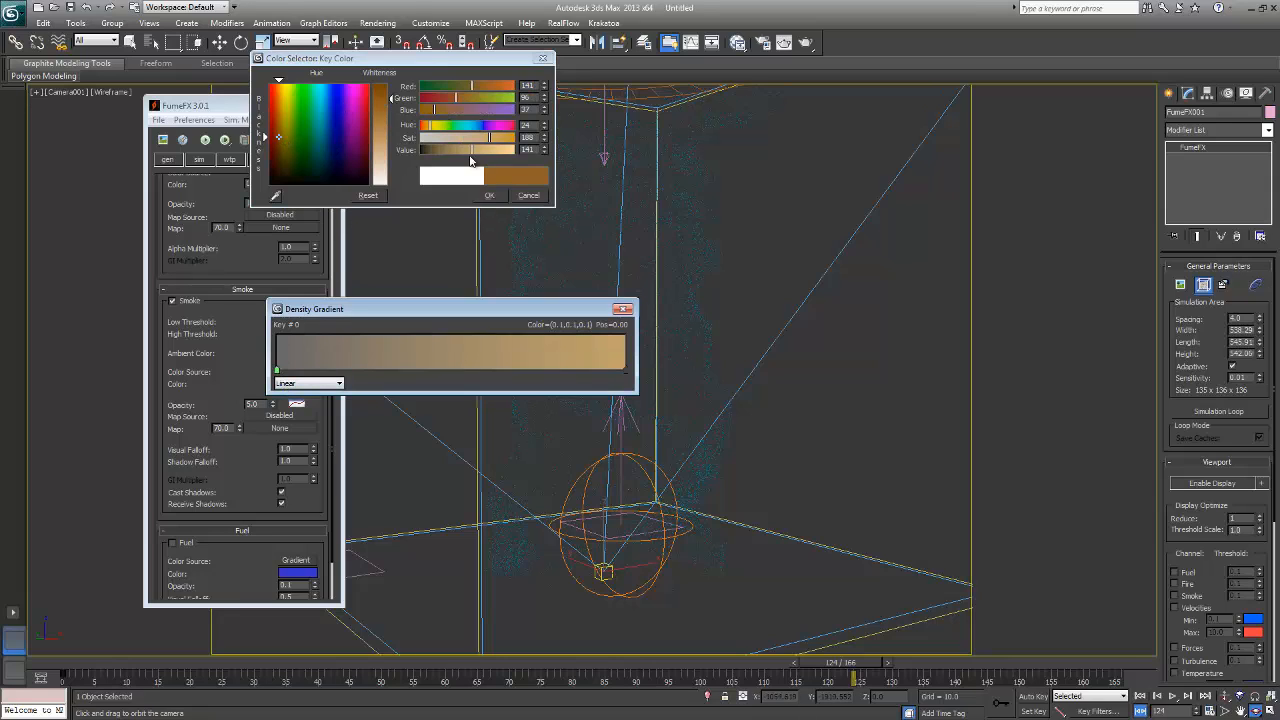
pyautogui.moveTo(464, 148); pyautogui.dragTo(424, 158)
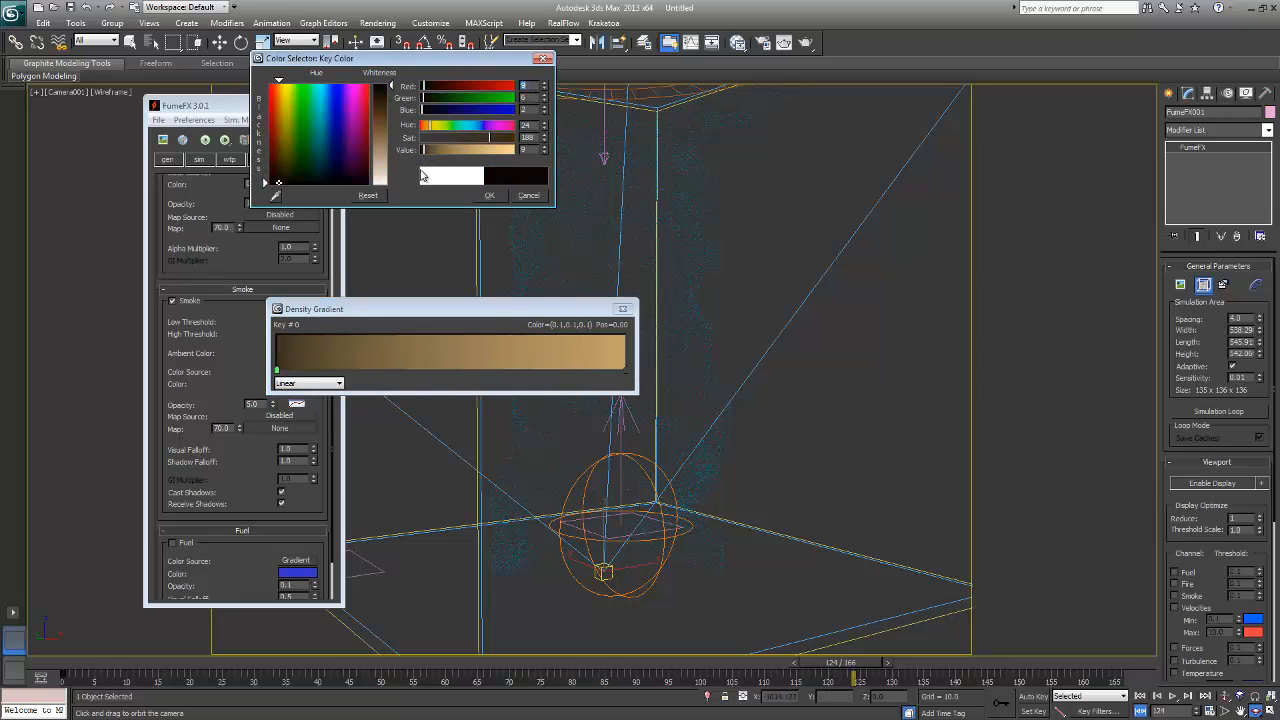
pyautogui.click(541, 60)
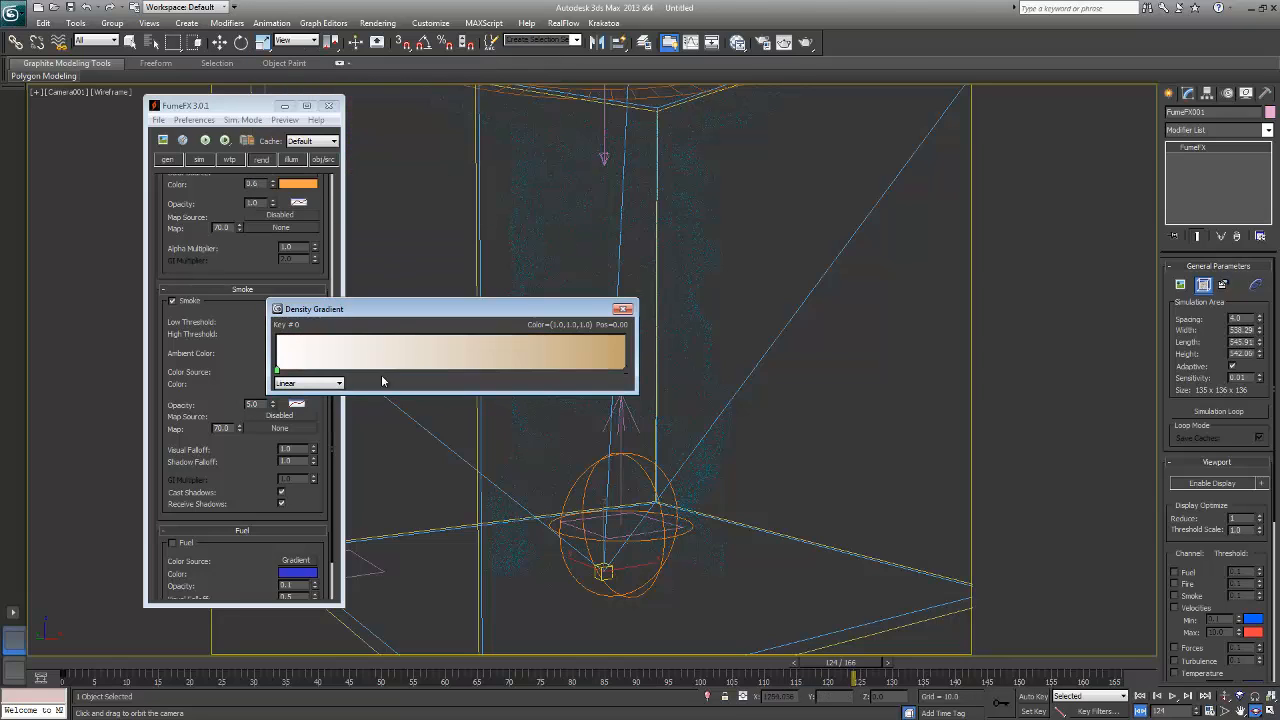
pyautogui.doubleClick(276, 370)
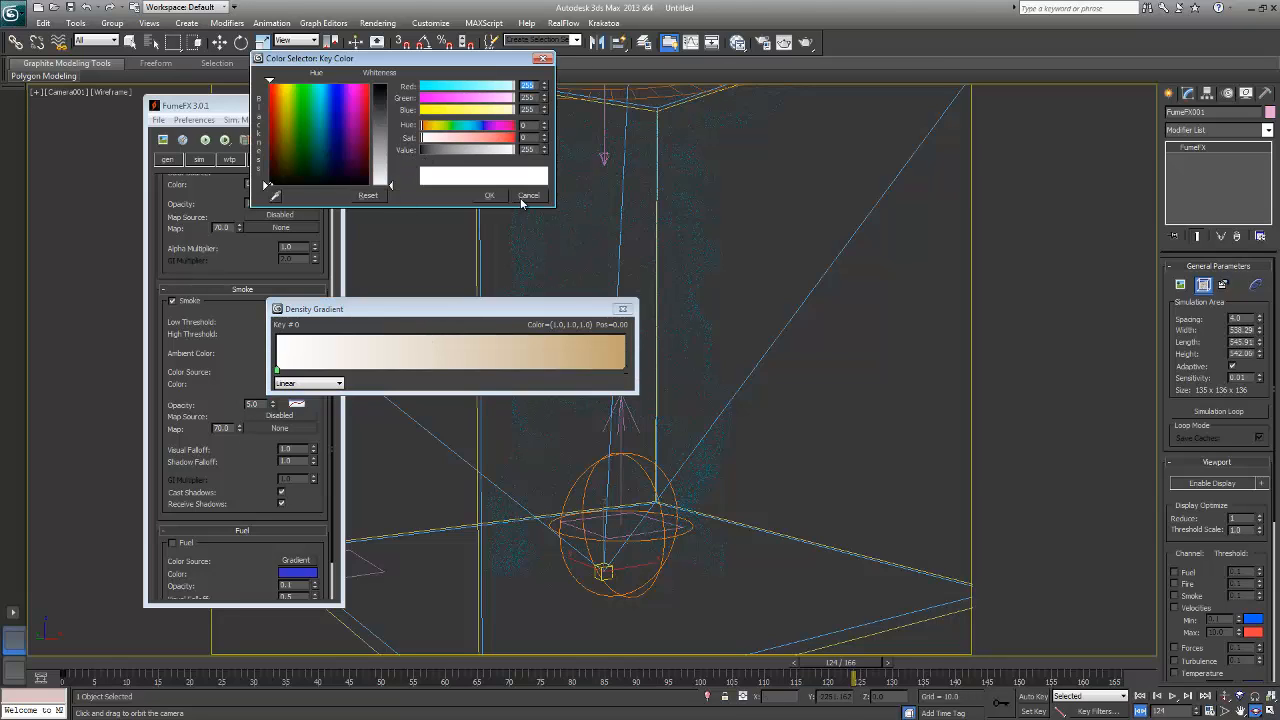
pyautogui.click(524, 197)
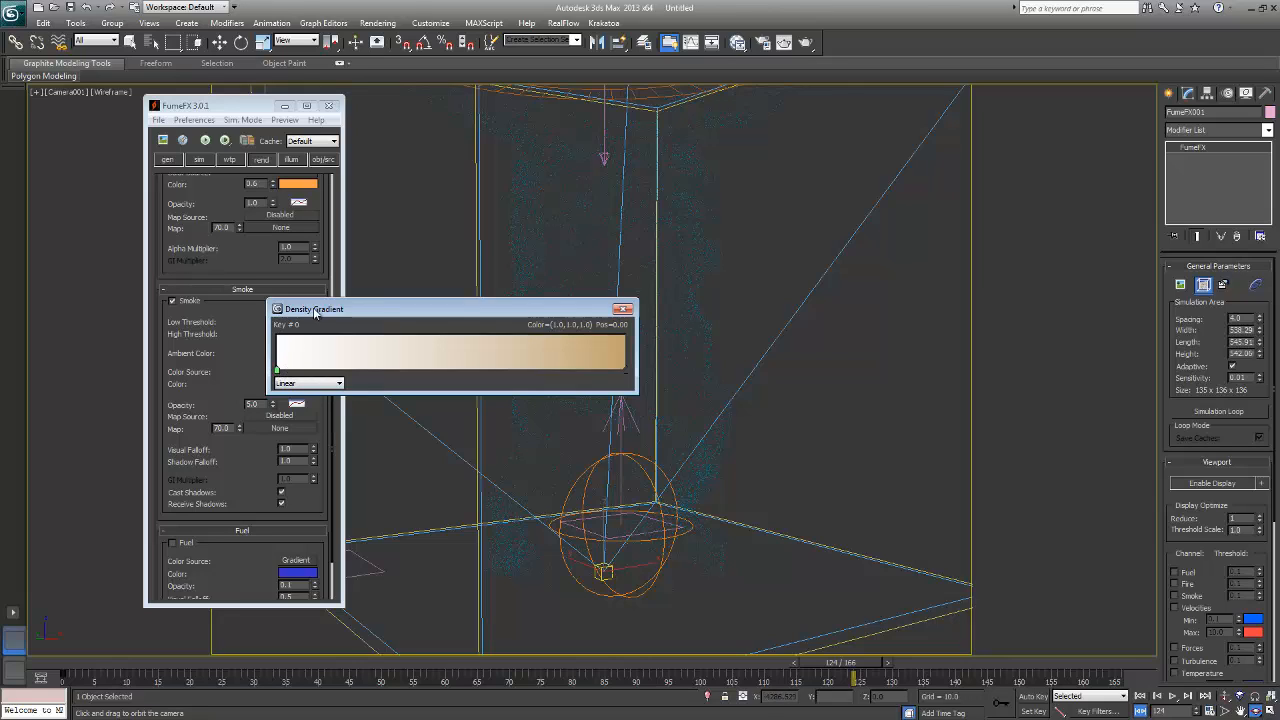
# - Move the density gradient window aside and darken the gradient's start key to near black
pyautogui.moveTo(315, 313); pyautogui.dragTo(457, 316)
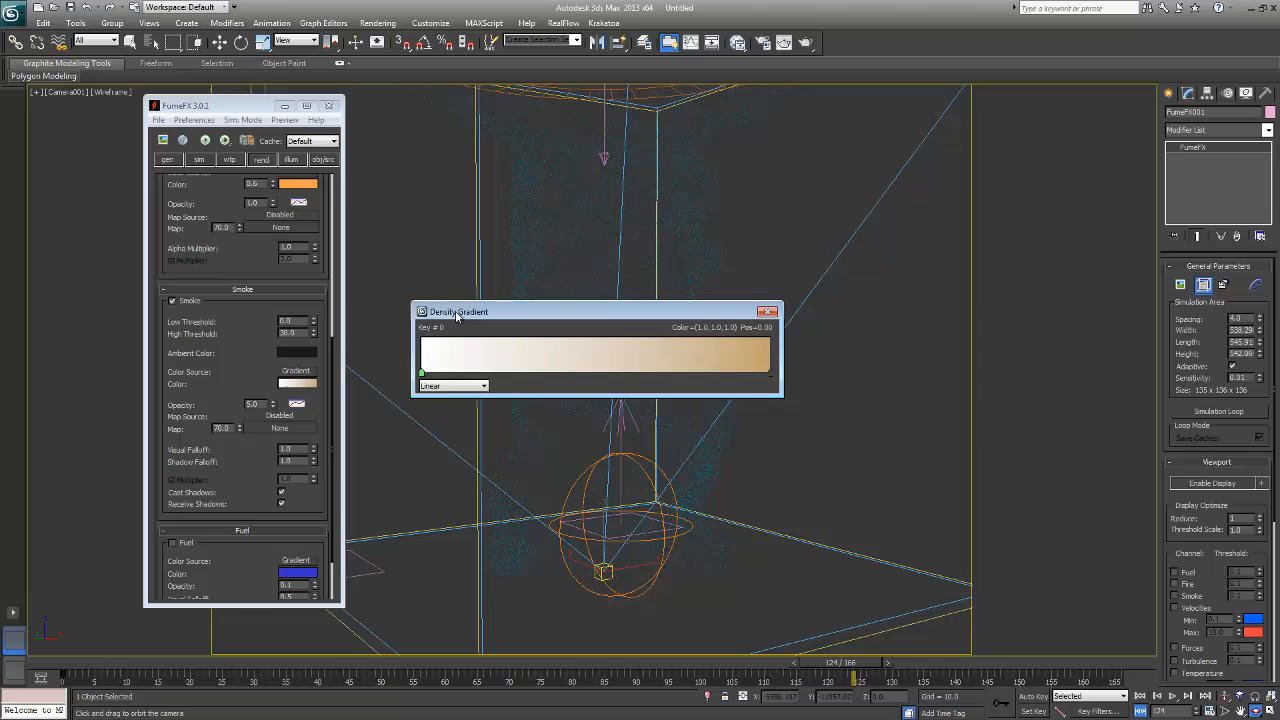
pyautogui.doubleClick(420, 373)
pyautogui.moveTo(391, 161); pyautogui.dragTo(388, 89)
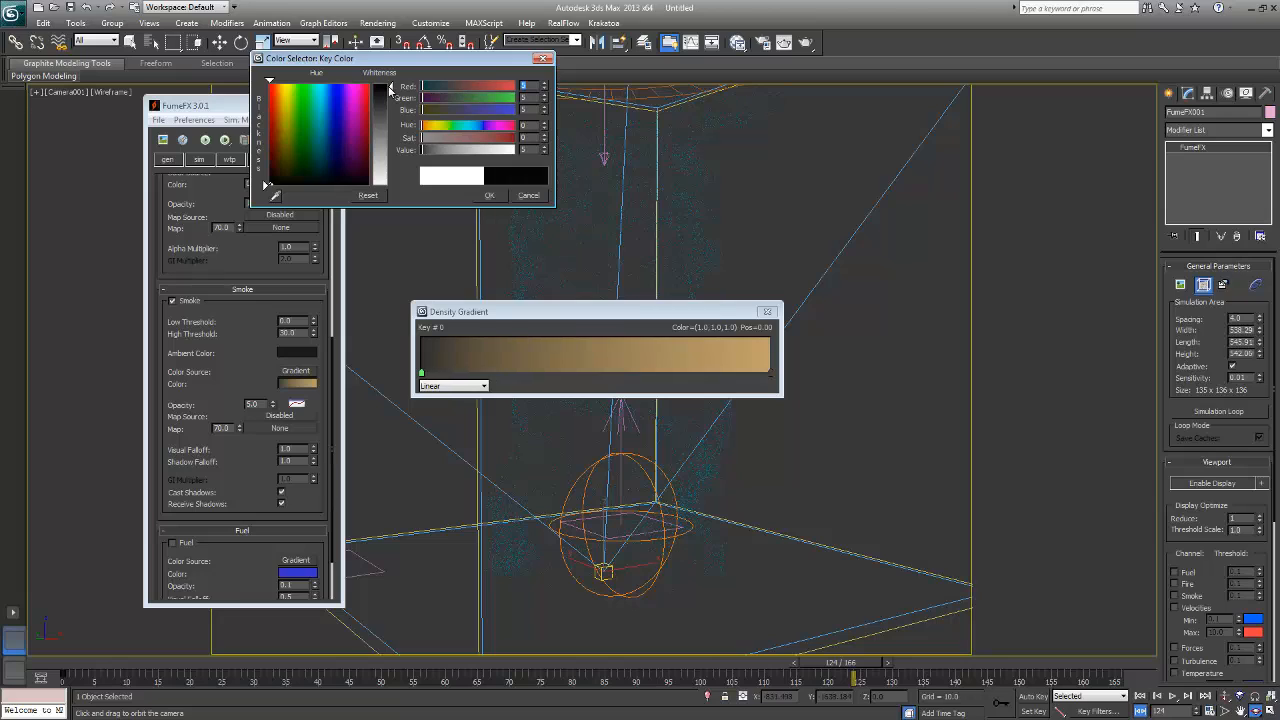
pyautogui.click(487, 196)
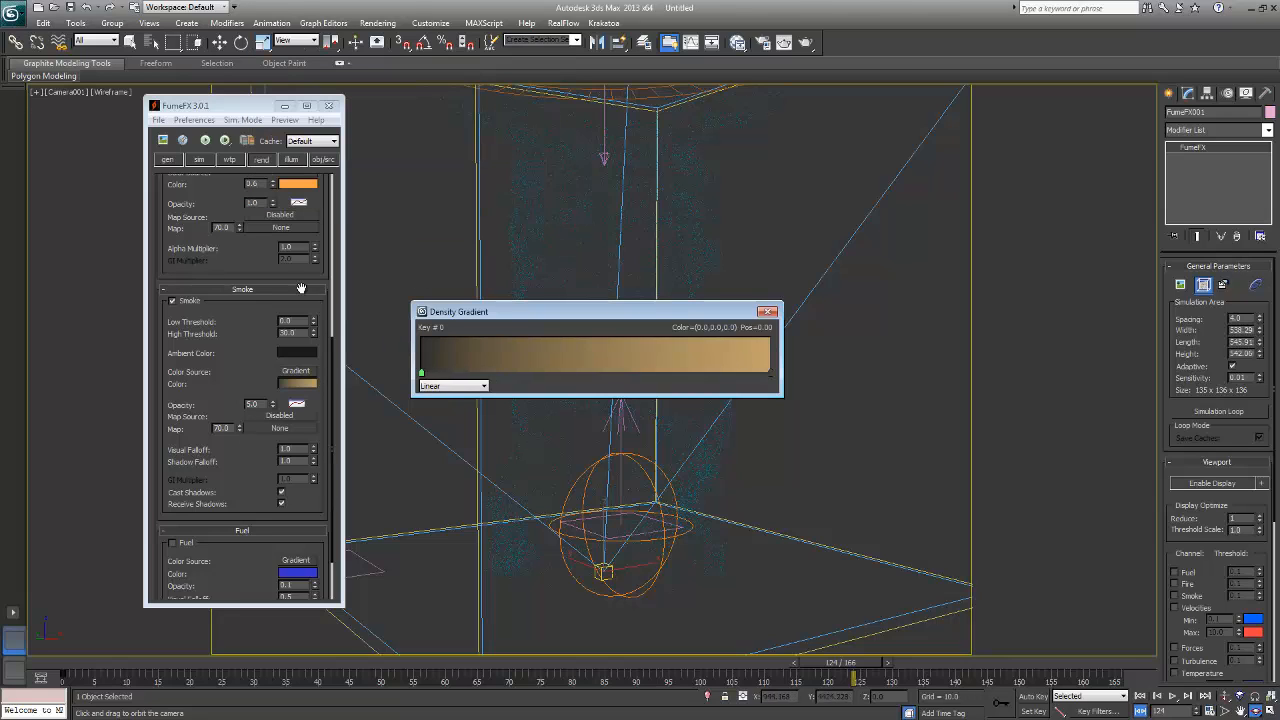
# - Reopen the output preview and orbit the camera around the container to examine the brown-tinted smoke
pyautogui.click(168, 140)
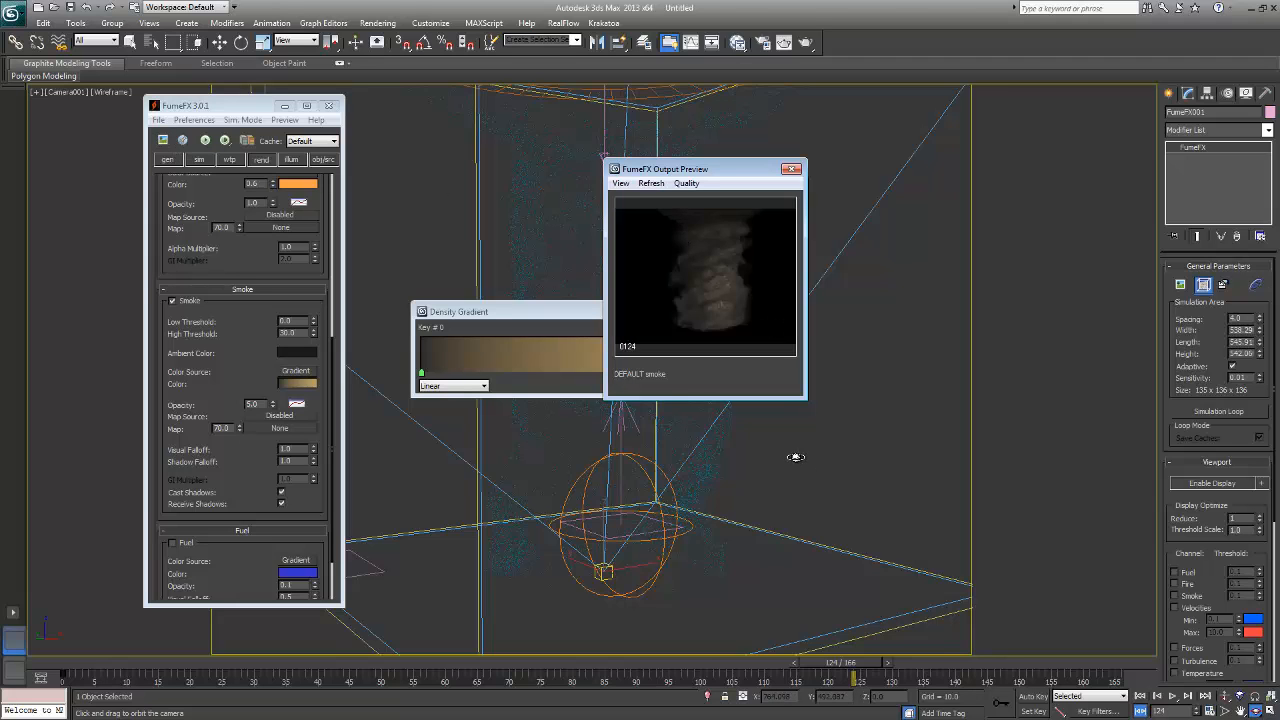
pyautogui.moveTo(795, 457); pyautogui.dragTo(658, 283)
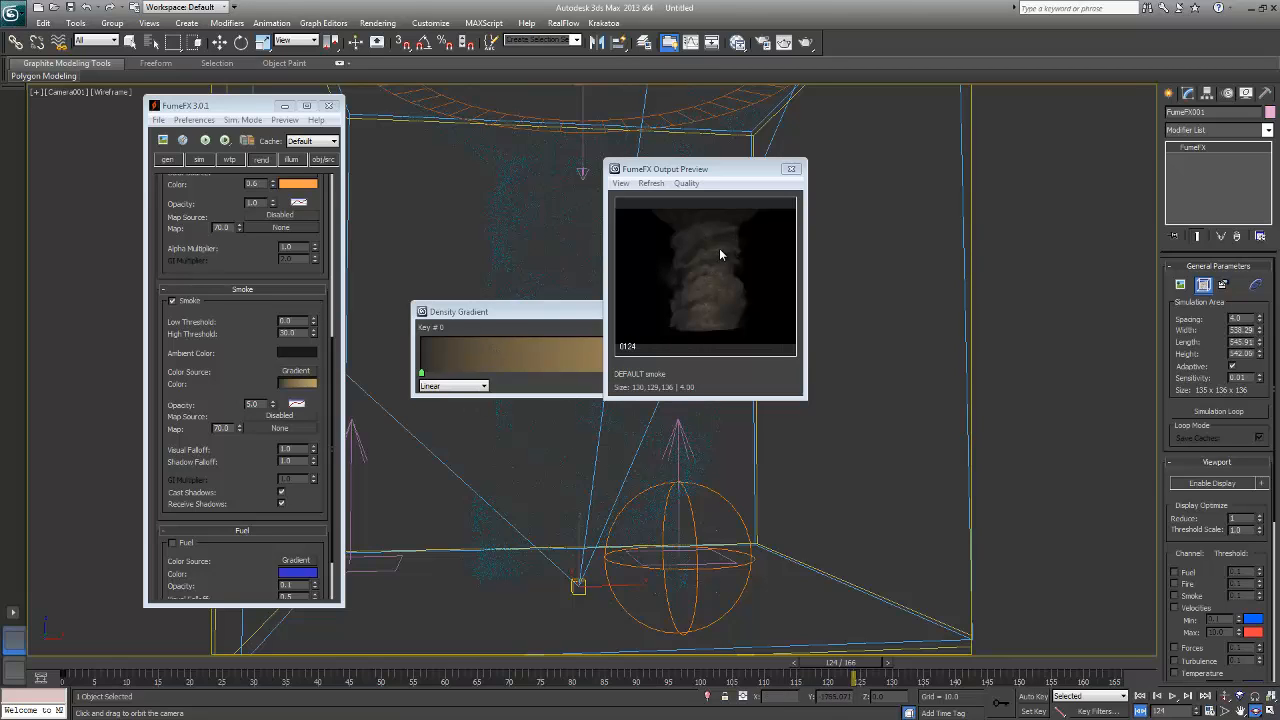
pyautogui.moveTo(674, 443); pyautogui.dragTo(716, 512)
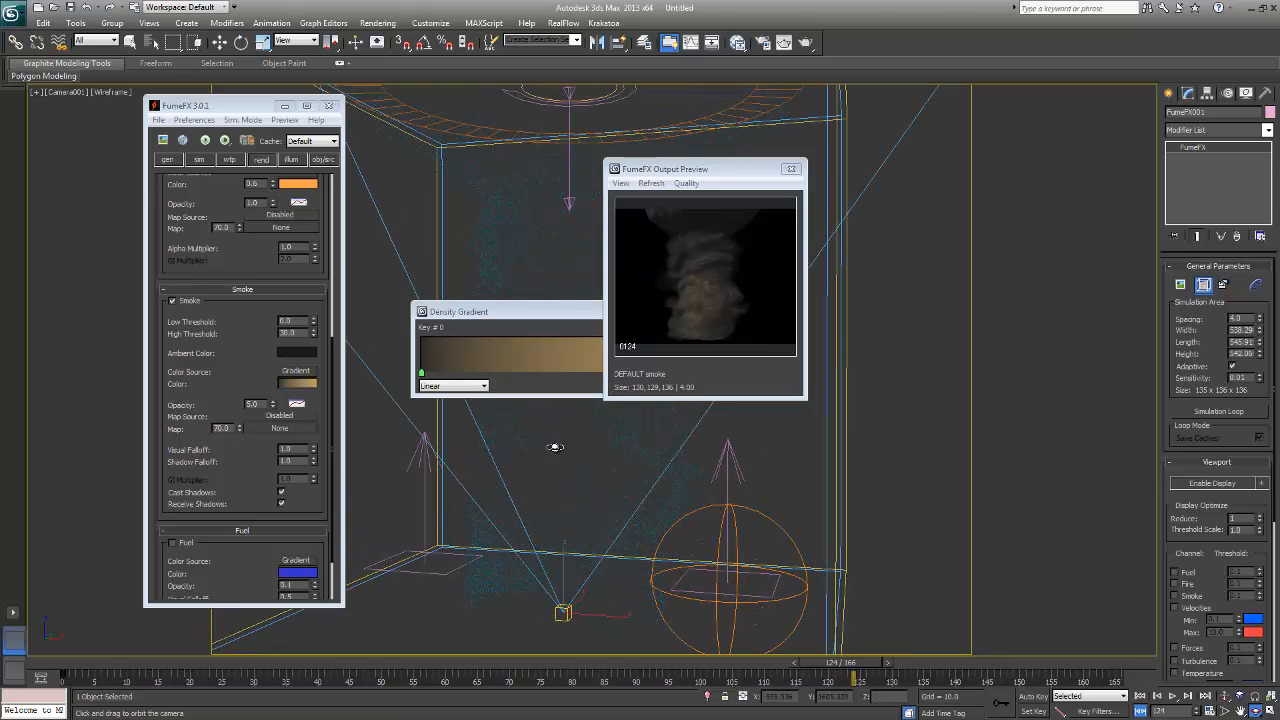
pyautogui.moveTo(555, 447); pyautogui.dragTo(590, 467)
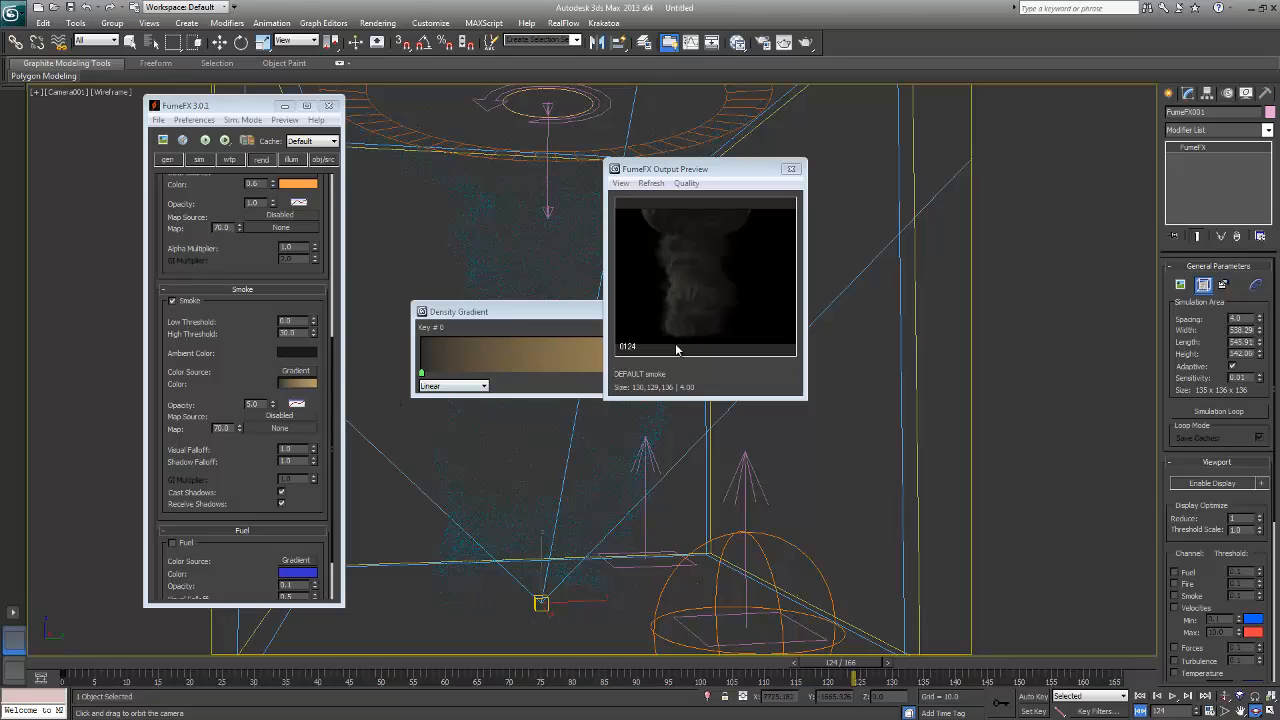
# - Move the density gradient window clear of the preview, activate the Move tool and close the gradient
pyautogui.moveTo(512, 311); pyautogui.dragTo(289, 334)
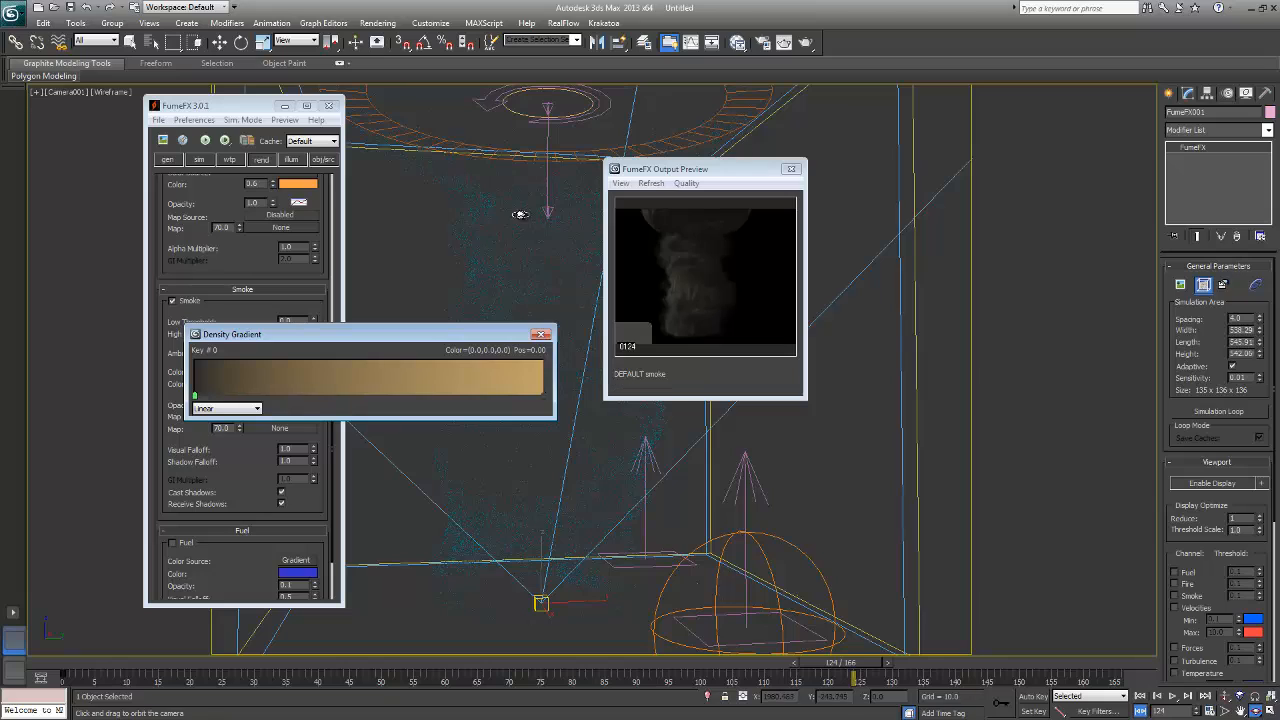
pyautogui.press('w')
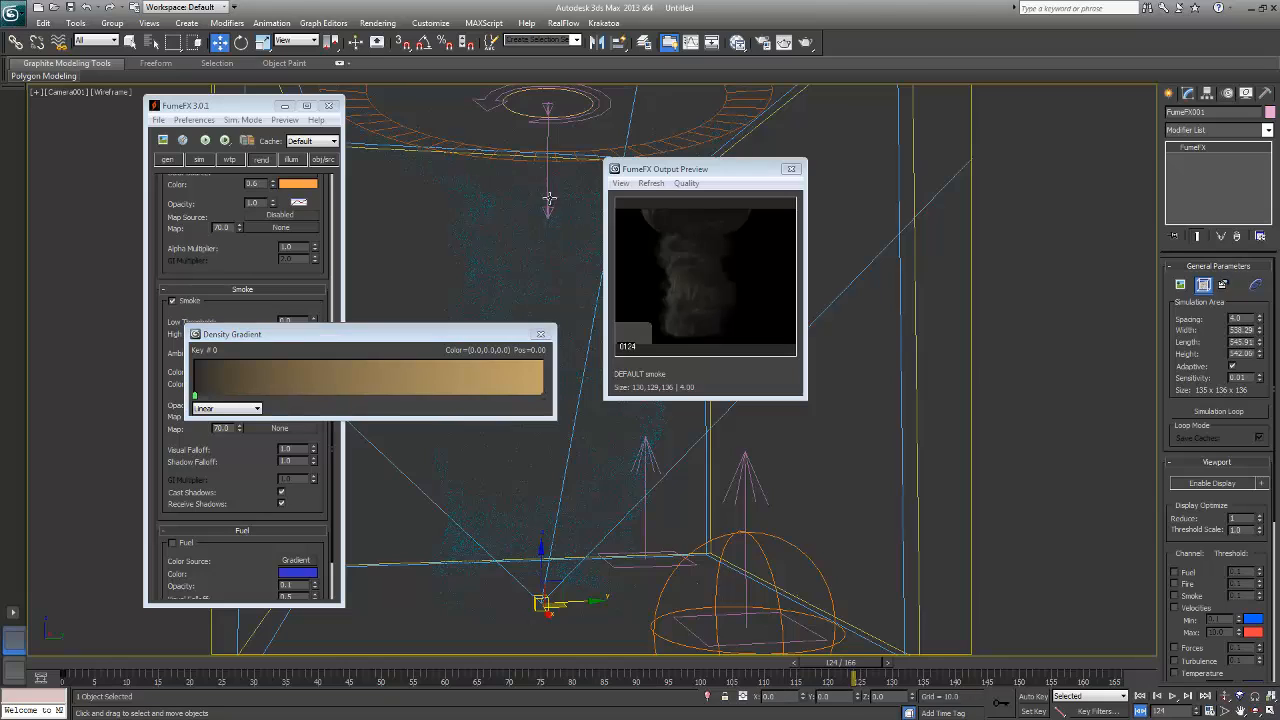
pyautogui.click(540, 335)
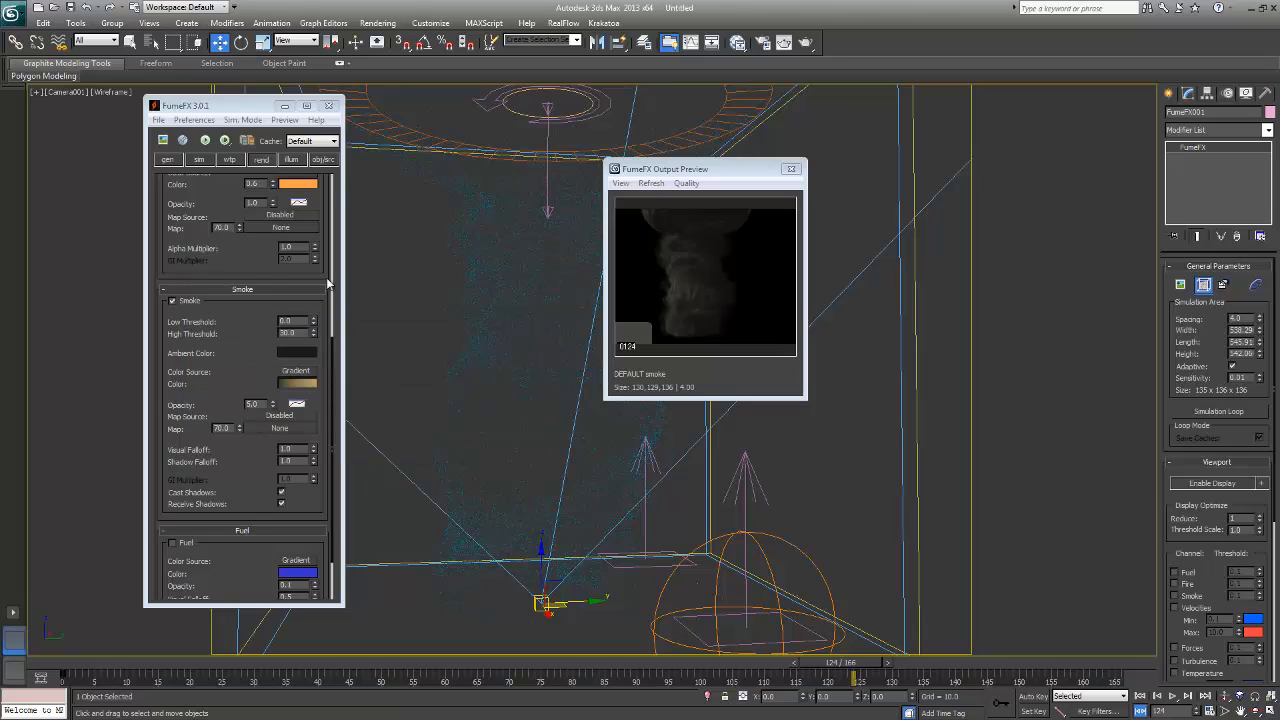
# - Set the simulation area's spacing to 2.0 in the general parameters
pyautogui.click(168, 160)
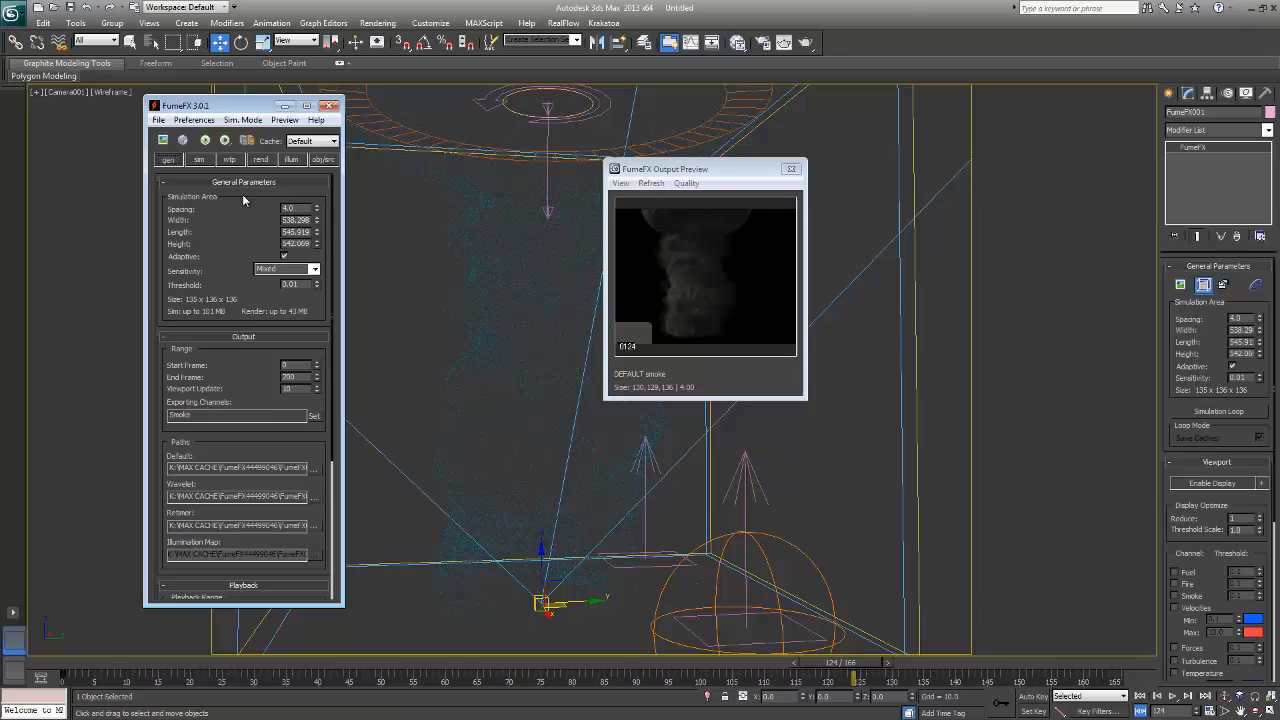
pyautogui.doubleClick(295, 207)
pyautogui.write('2.0')
pyautogui.press('Return')
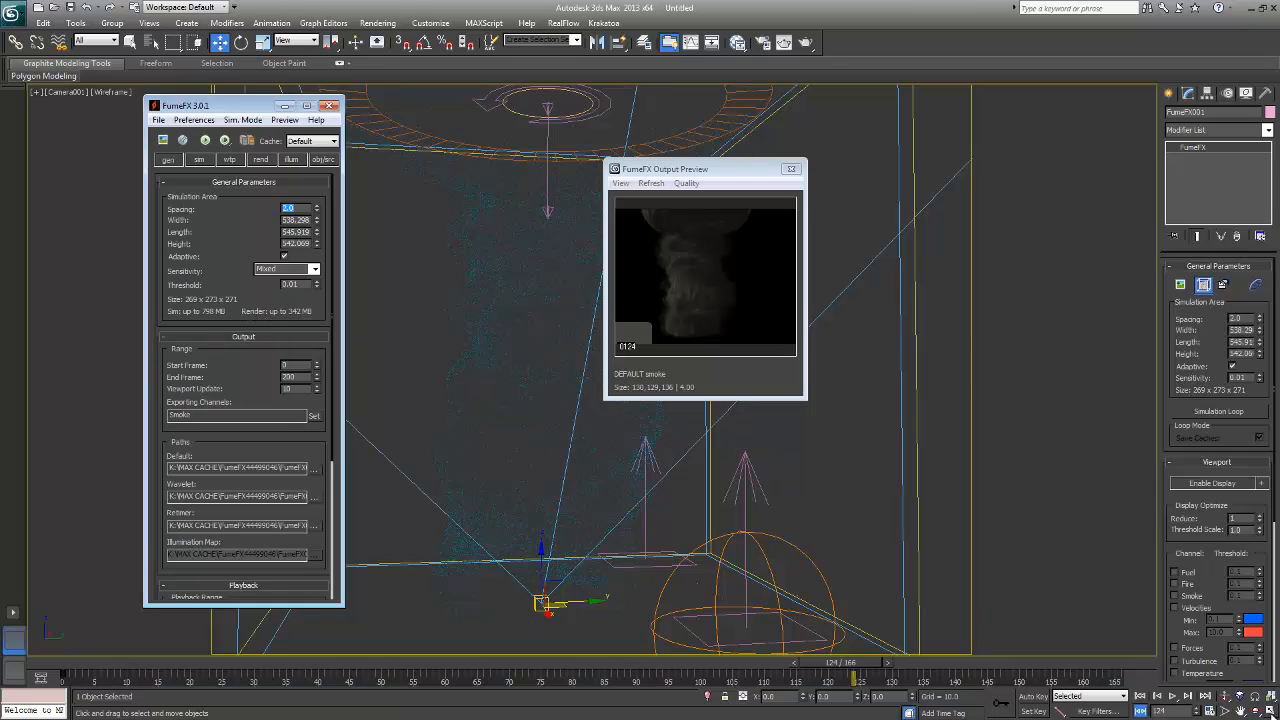
# - Orbit the camera around the container and examine the smoke's shading in the output preview from several angles
pyautogui.click(1256, 711)
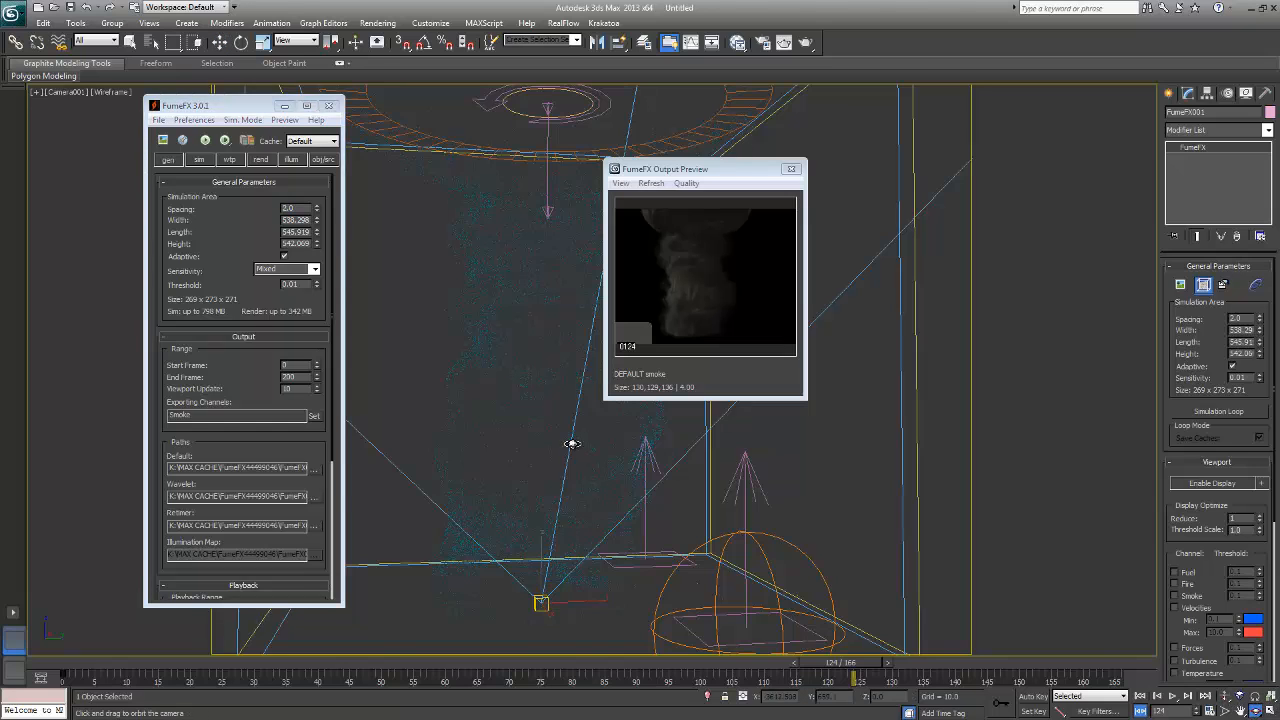
pyautogui.moveTo(571, 443); pyautogui.dragTo(437, 443)
pyautogui.click(300, 208)
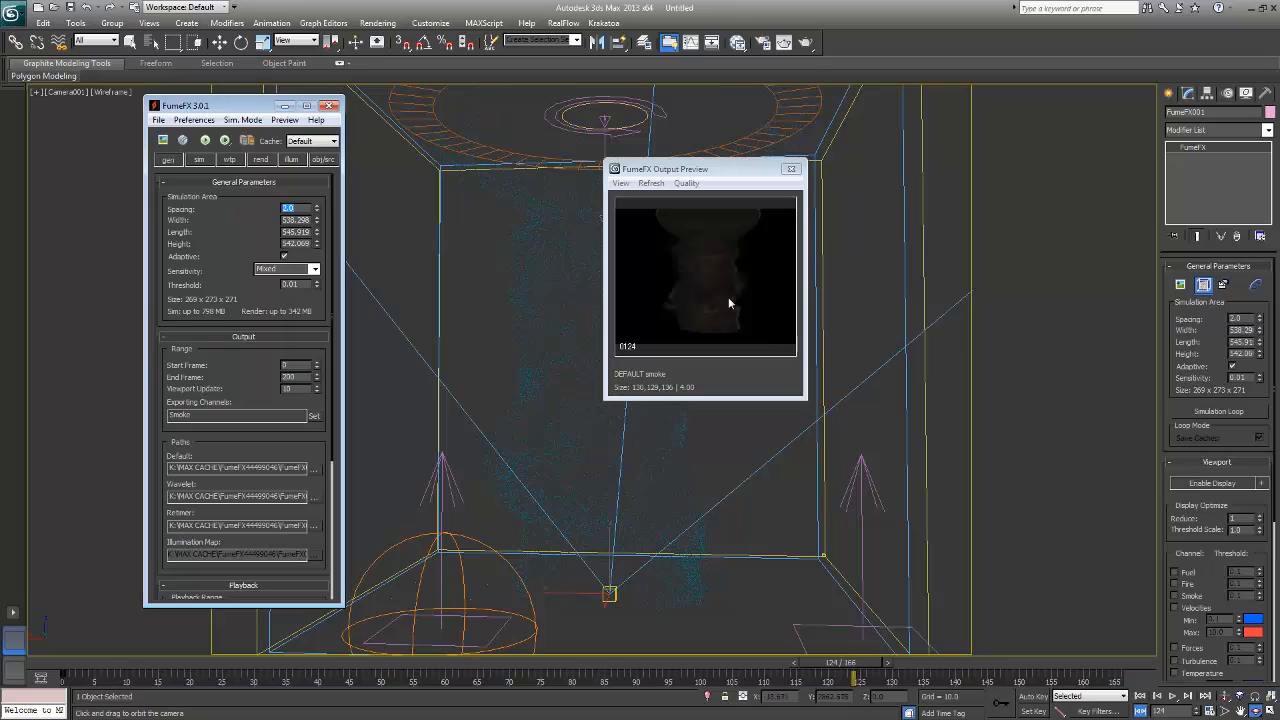
pyautogui.moveTo(709, 451); pyautogui.dragTo(709, 491)
pyautogui.moveTo(623, 486); pyautogui.dragTo(760, 466)
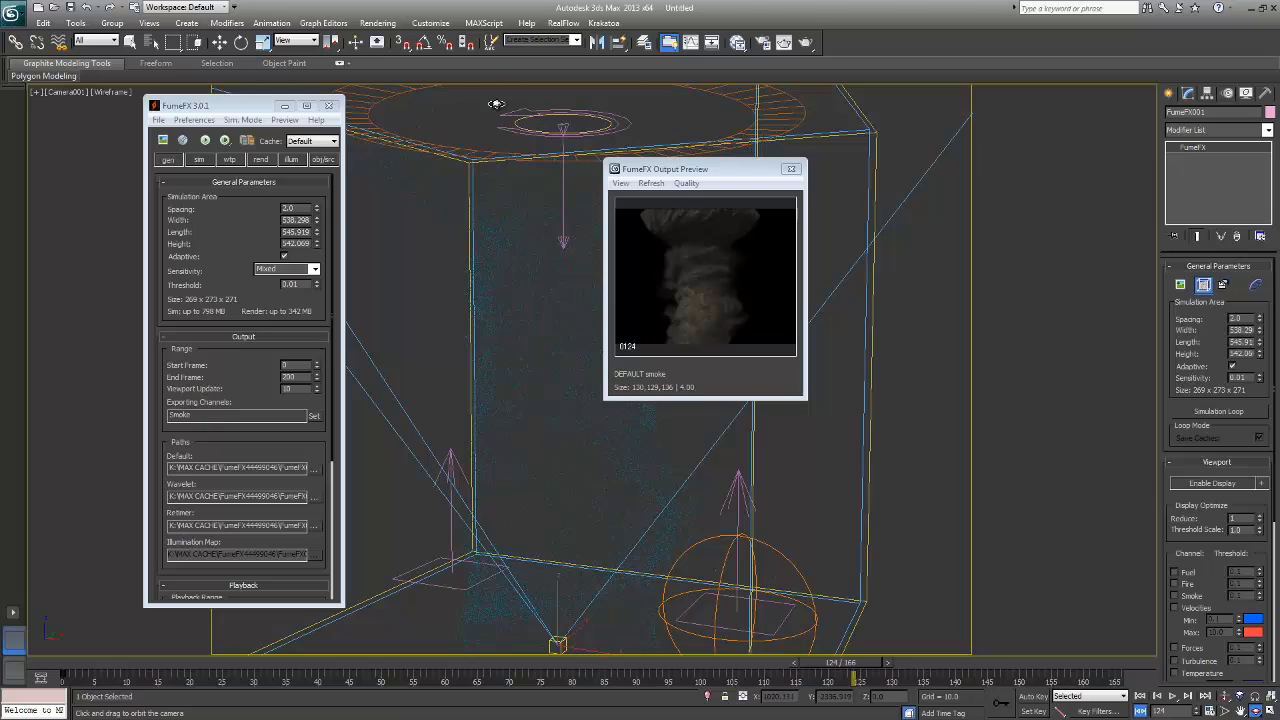
# - Close the FumeFX settings and the output preview, and activate the Move tool
pyautogui.click(335, 109)
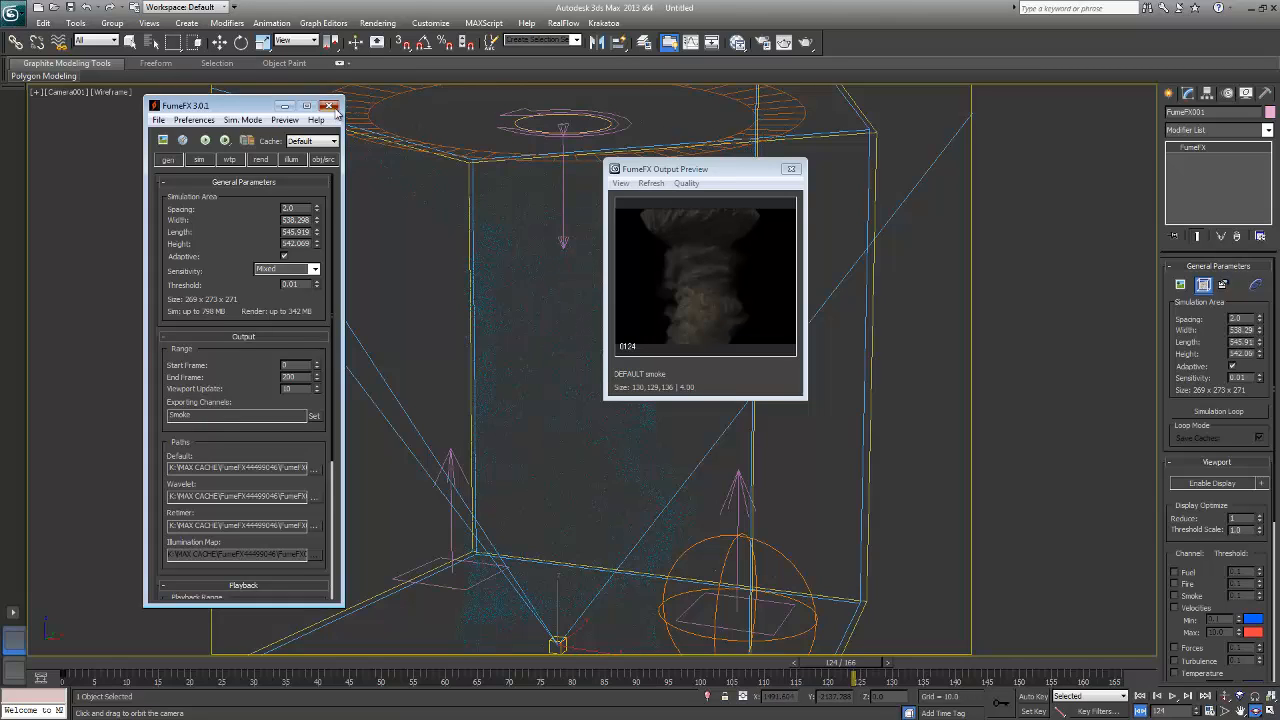
pyautogui.click(335, 110)
pyautogui.click(790, 168)
pyautogui.press('w')
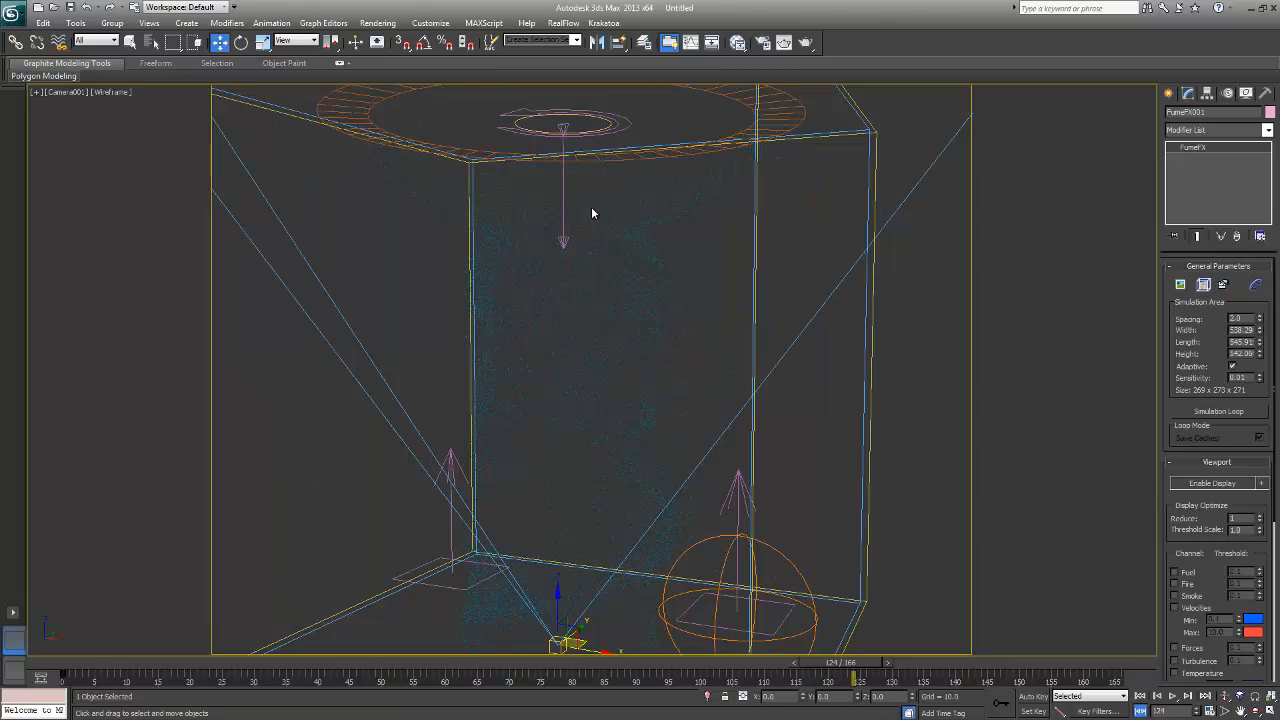
# - Hide the FFX Particle Src001 helper in the camera view
pyautogui.click(563, 242)
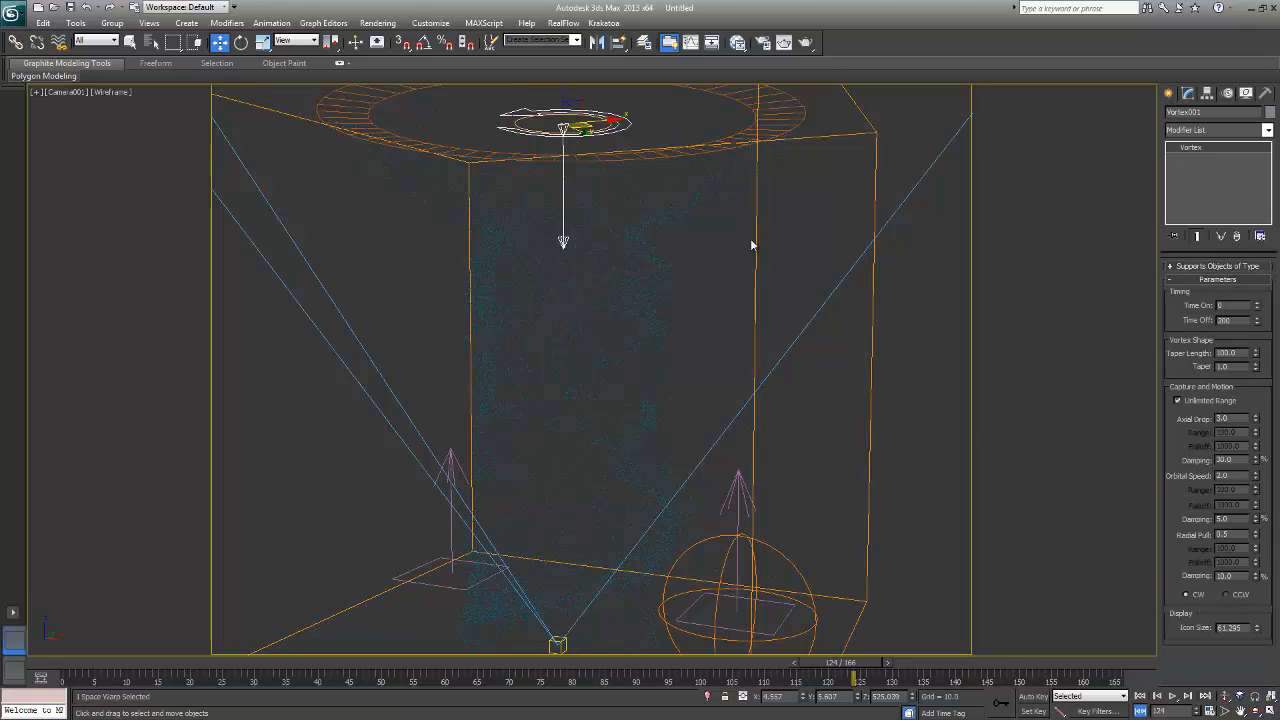
pyautogui.click(873, 146)
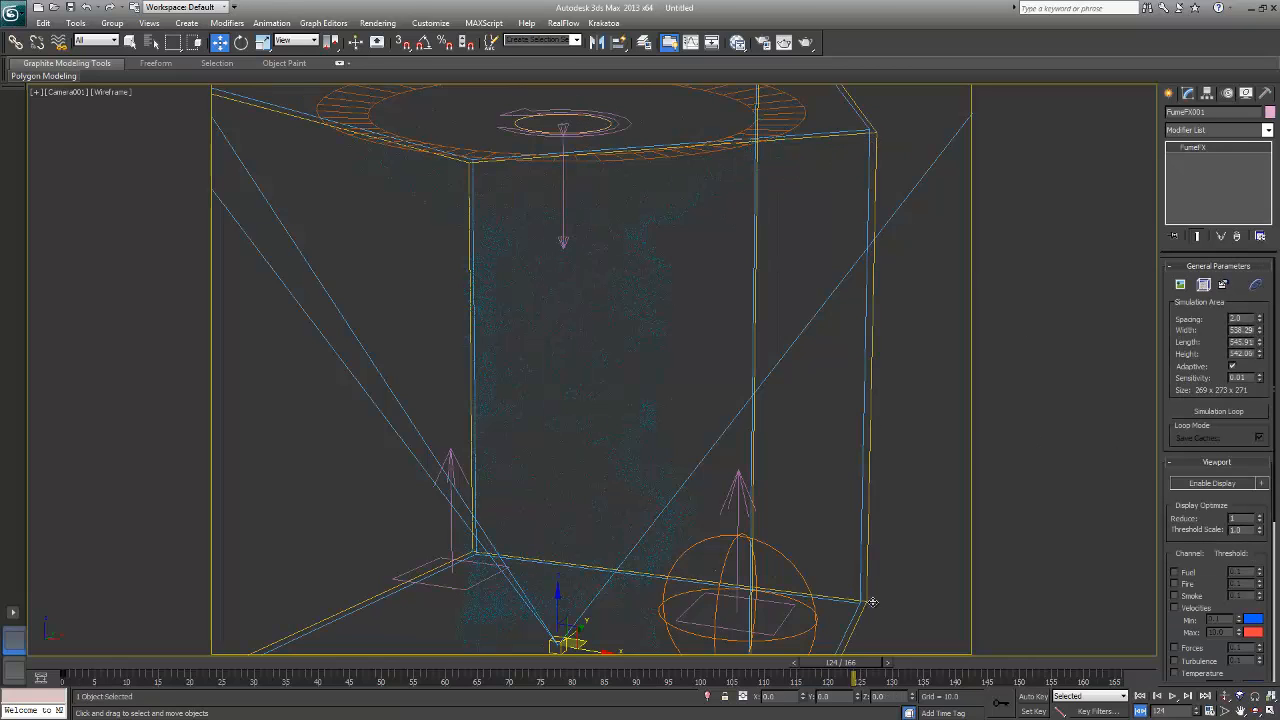
pyautogui.click(790, 575)
pyautogui.rightClick(795, 557)
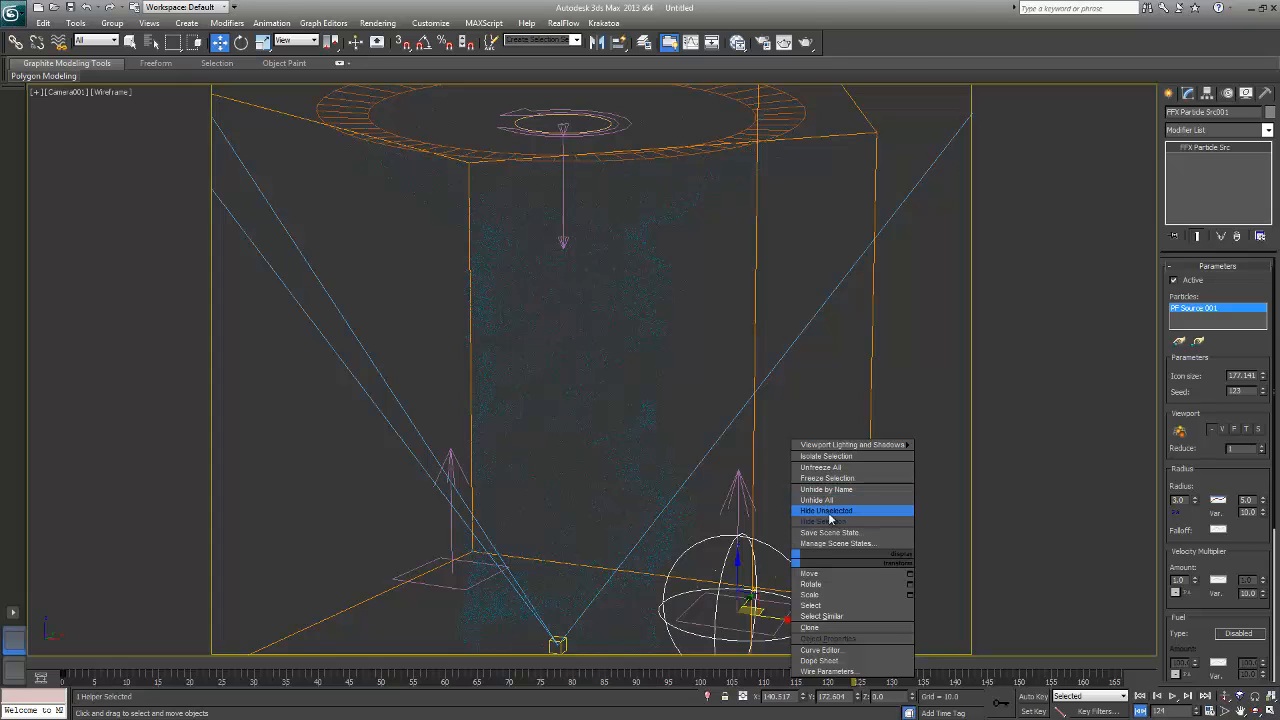
pyautogui.click(833, 512)
pyautogui.hotkey('ctrl', 'z')
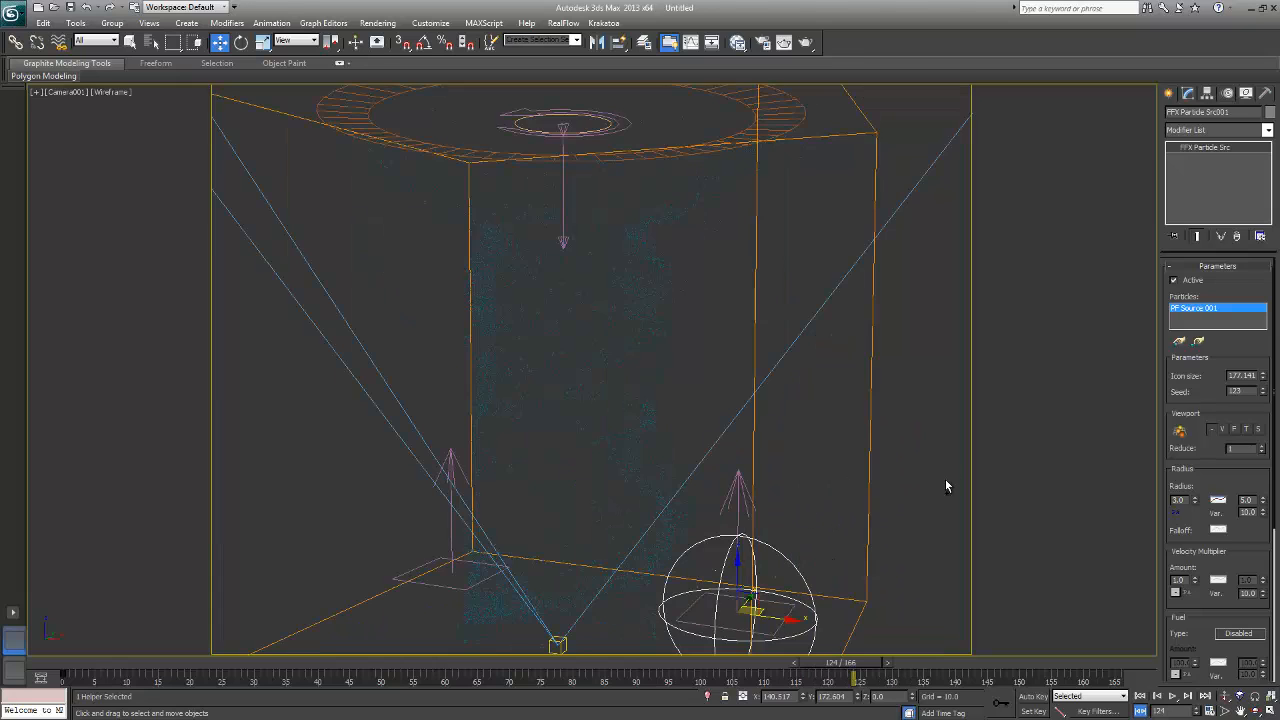
pyautogui.rightClick(879, 505)
pyautogui.click(929, 467)
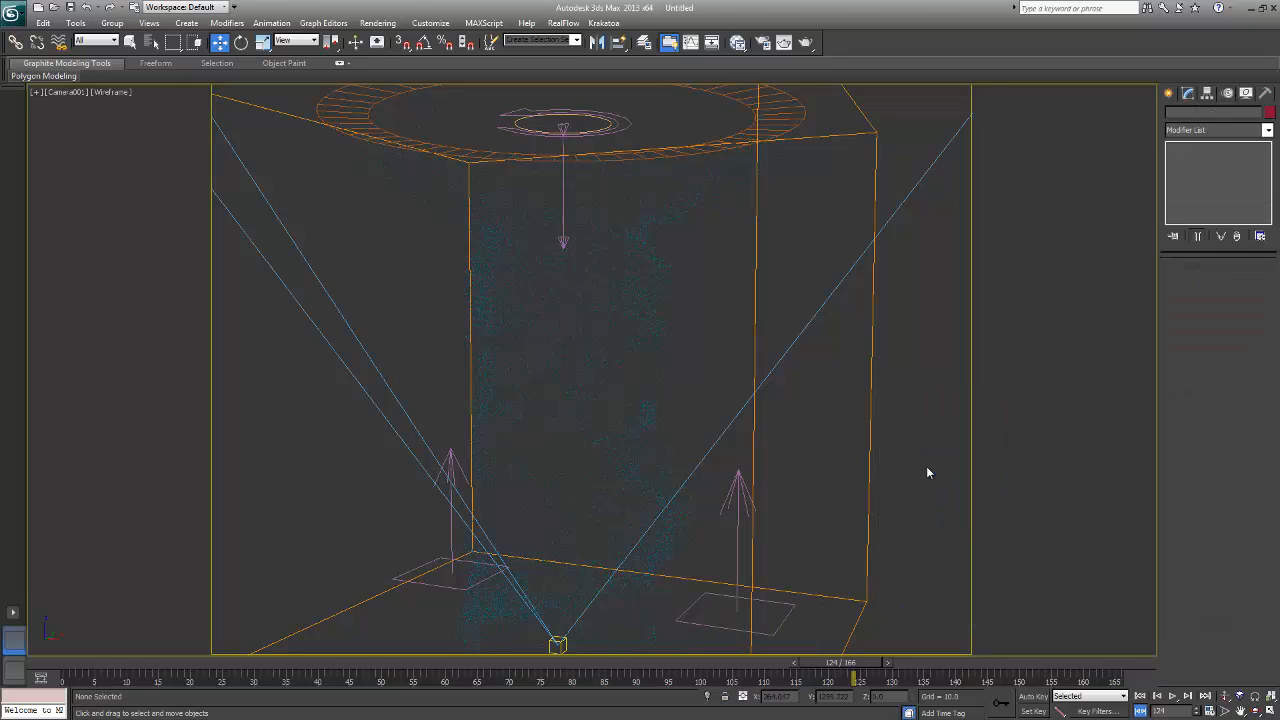
# - Select the FumeFX001 container and hide it
pyautogui.click(874, 335)
pyautogui.rightClick(880, 341)
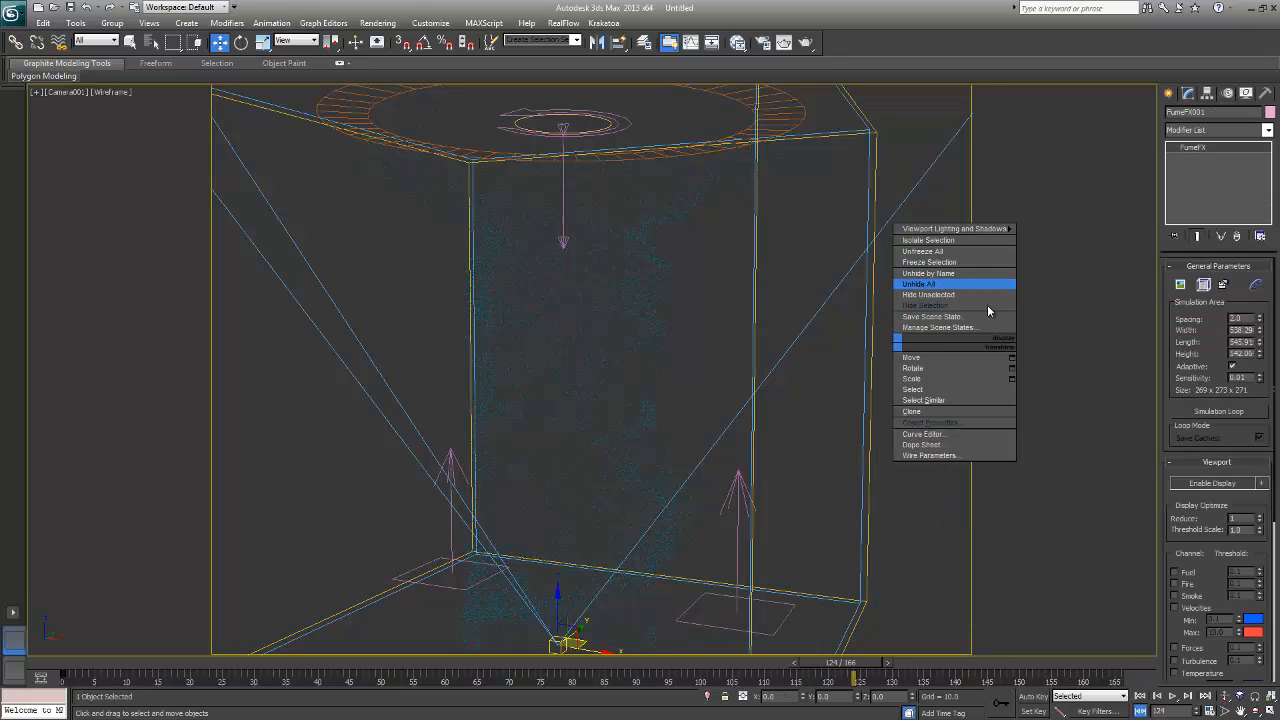
pyautogui.click(926, 306)
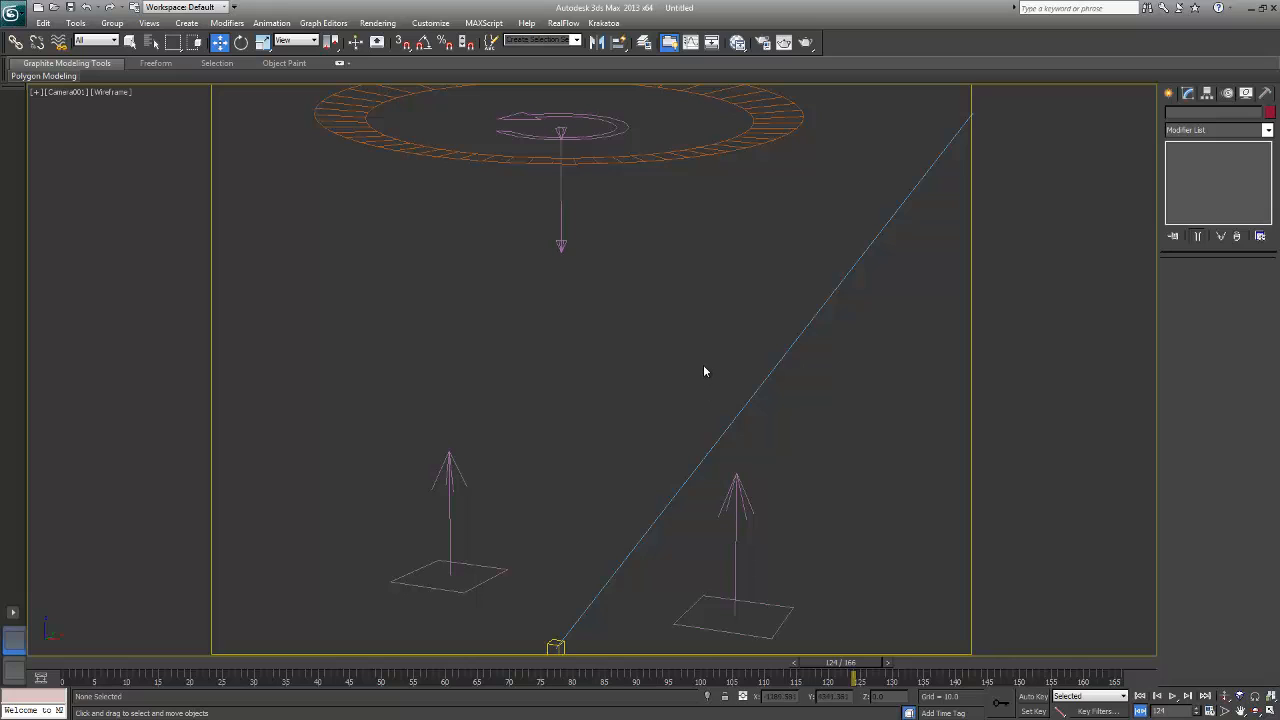
# - Switch to the perspective view, look over the whole scene and review the list of scene objects
pyautogui.press('p')
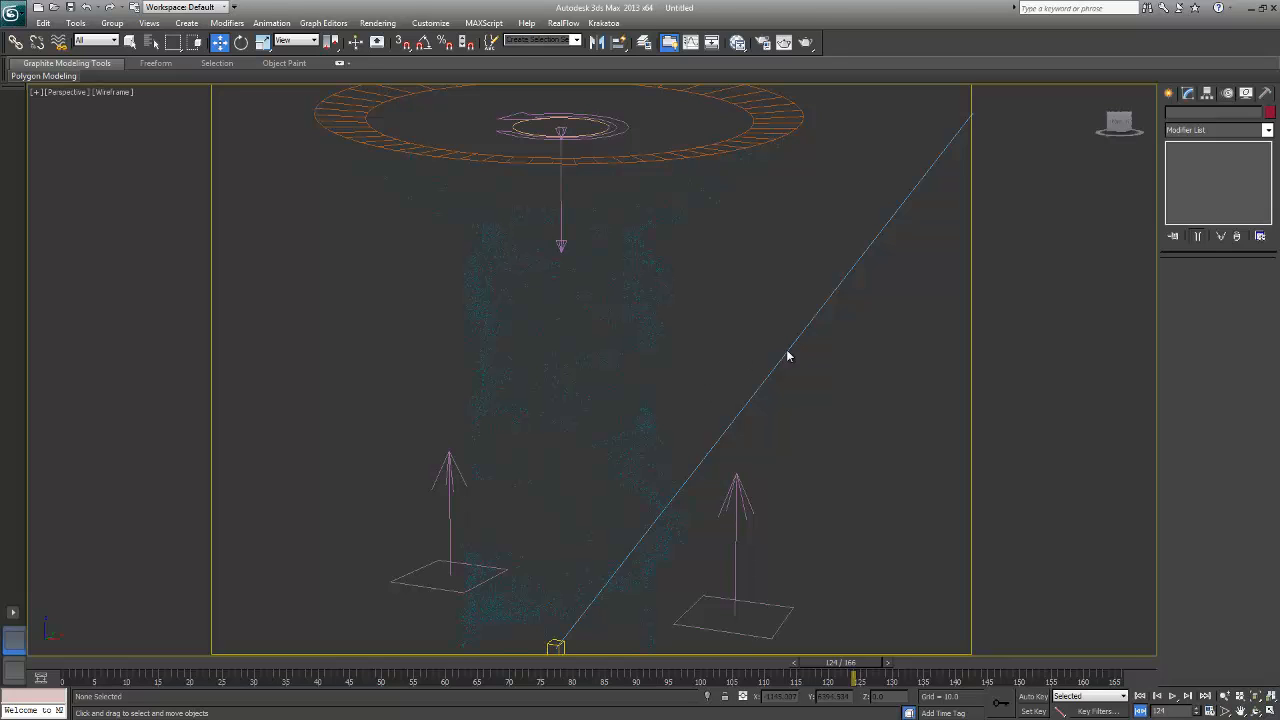
pyautogui.scroll(-7, 727, 306)
pyautogui.moveTo(722, 308); pyautogui.dragTo(645, 422, button='middle')
pyautogui.scroll(2, 645, 422)
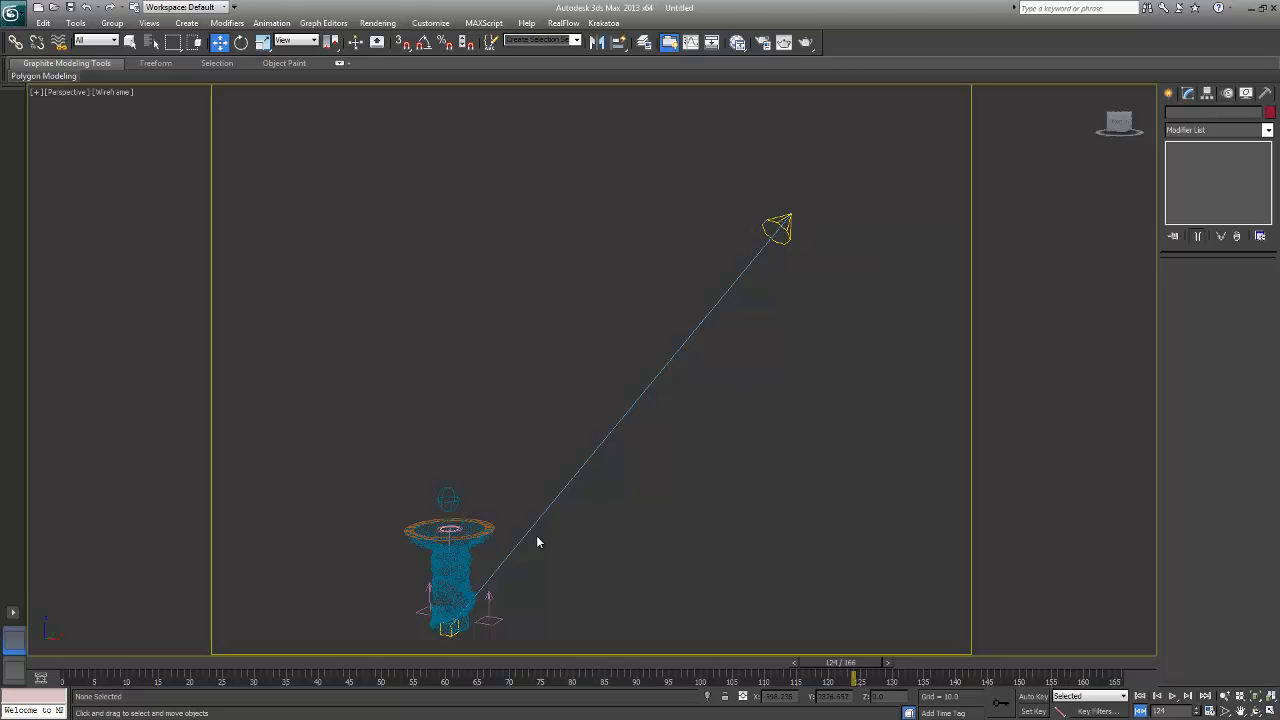
pyautogui.scroll(-2, 703, 390)
pyautogui.moveTo(703, 390); pyautogui.dragTo(713, 342, button='middle')
pyautogui.scroll(2, 703, 383)
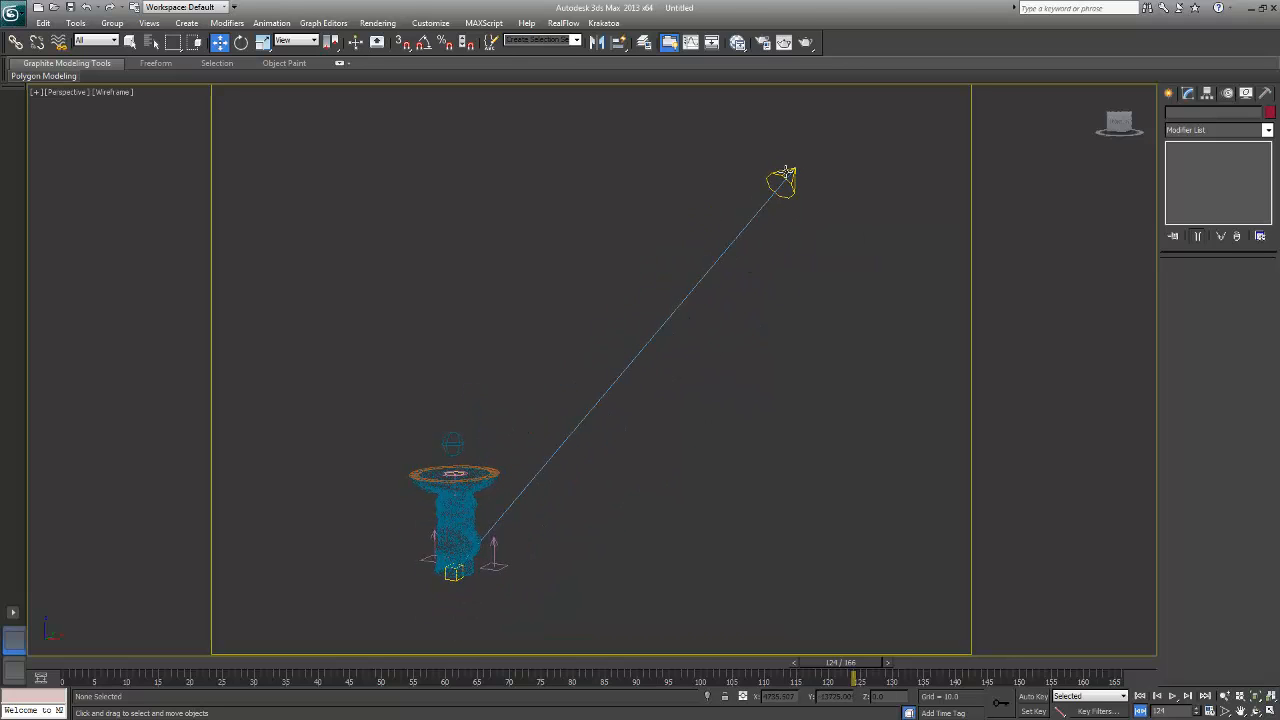
pyautogui.press('h')
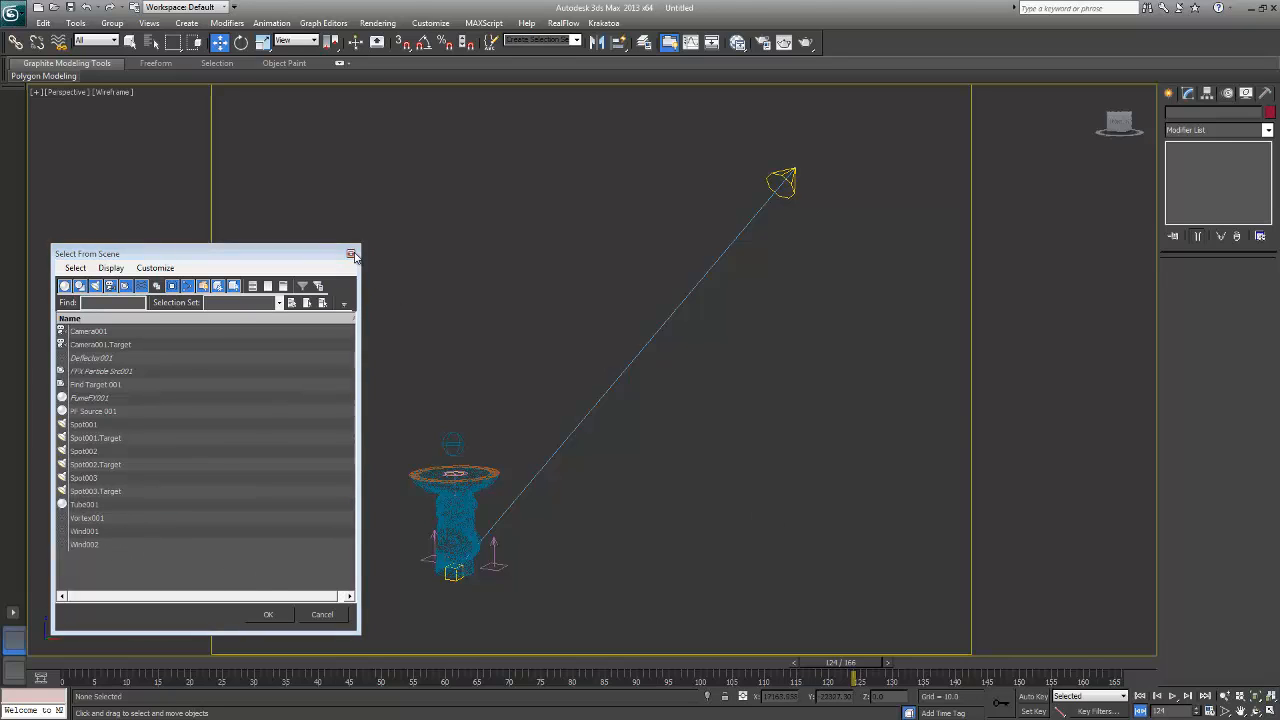
pyautogui.press('Escape')
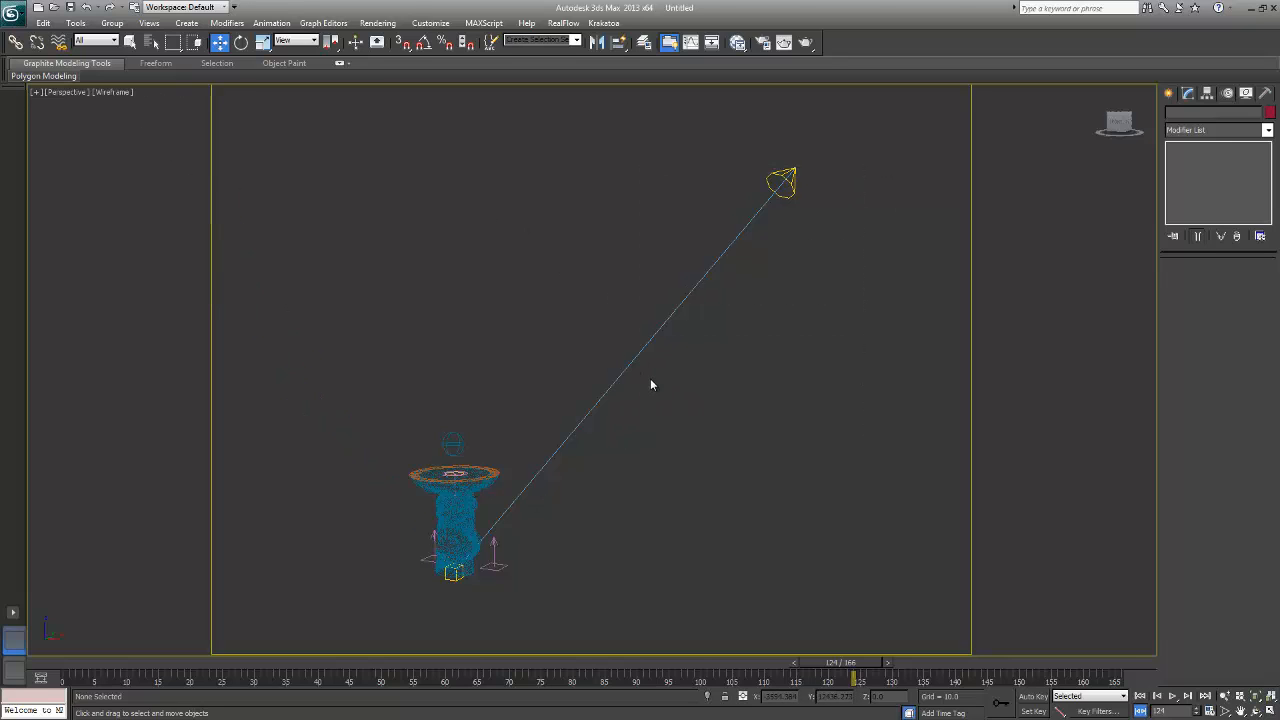
# - Select the PF Source 001 emitter inside the ring and open its Particle View
pyautogui.scroll(5, 560, 465)
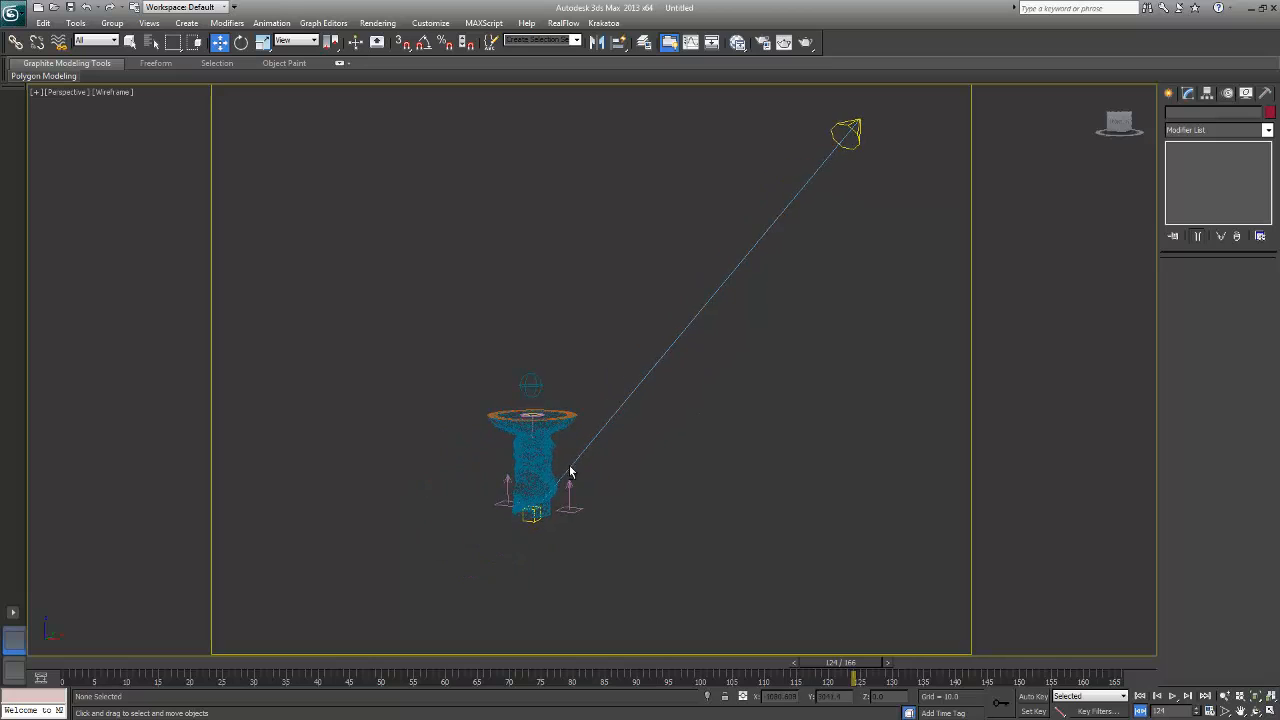
pyautogui.moveTo(662, 342); pyautogui.dragTo(631, 286, button='middle')
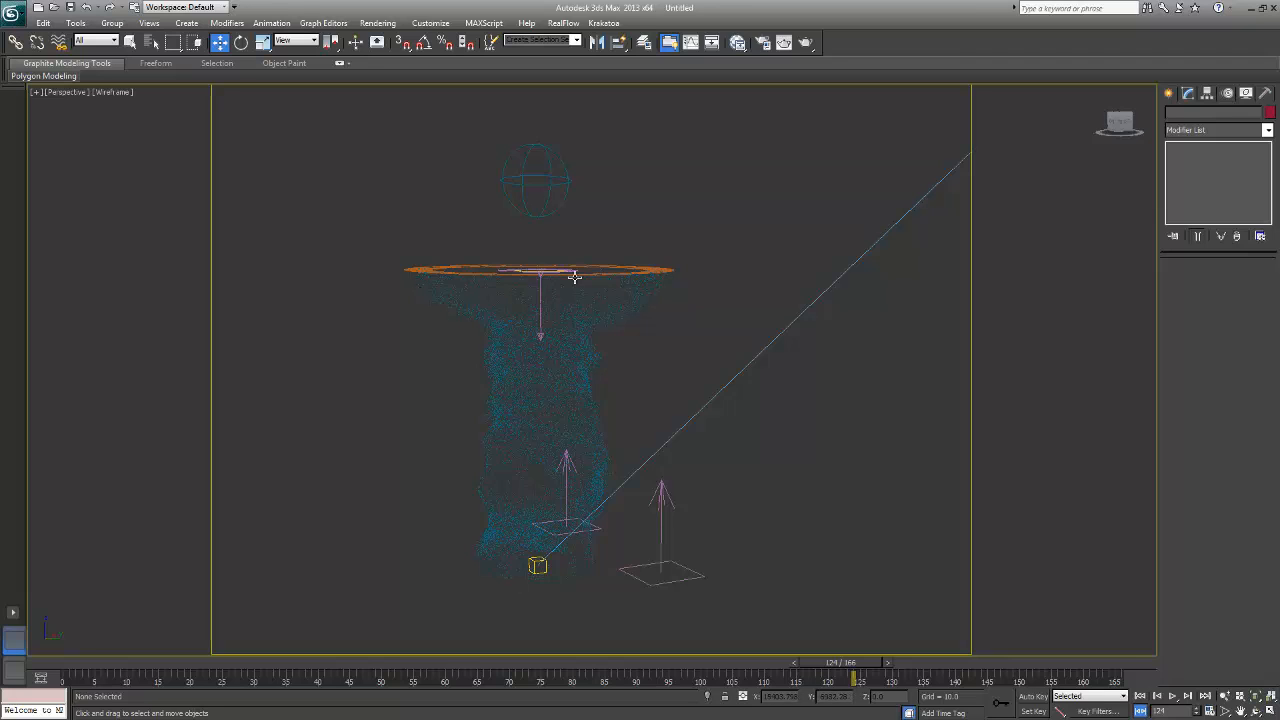
pyautogui.keyDown('alt'); pyautogui.moveTo(574, 277); pyautogui.dragTo(537, 303, button='middle'); pyautogui.keyUp('alt')
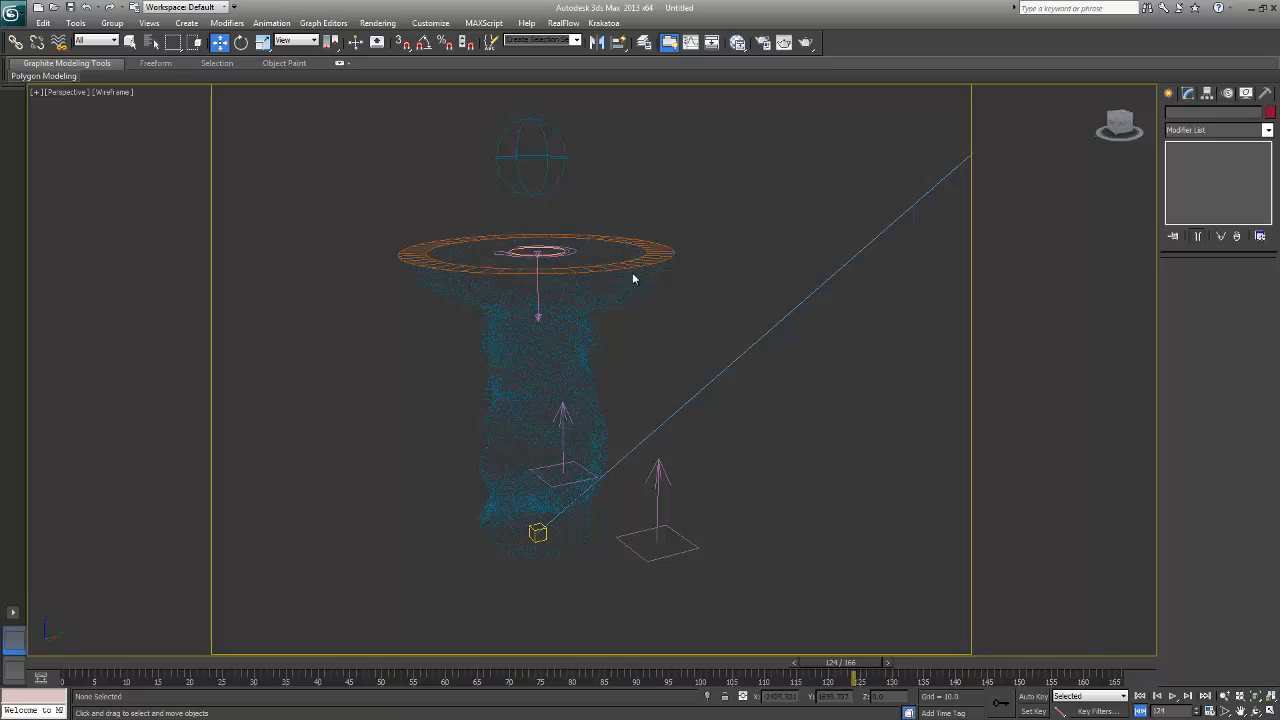
pyautogui.keyDown('alt'); pyautogui.moveTo(552, 241); pyautogui.dragTo(551, 200, button='middle'); pyautogui.keyUp('alt')
pyautogui.click(551, 200)
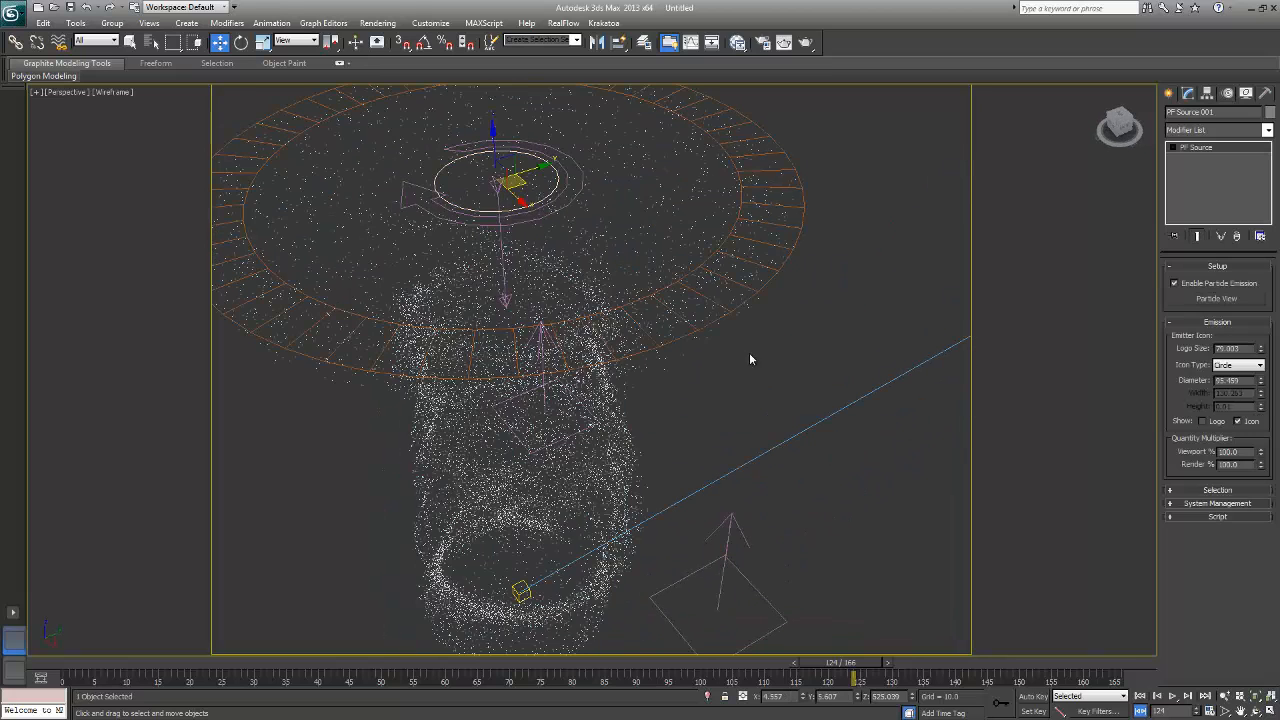
pyautogui.scroll(-3, 750, 355)
pyautogui.keyDown('alt'); pyautogui.moveTo(740, 343); pyautogui.dragTo(745, 310, button='middle'); pyautogui.keyUp('alt')
pyautogui.click(1229, 302)
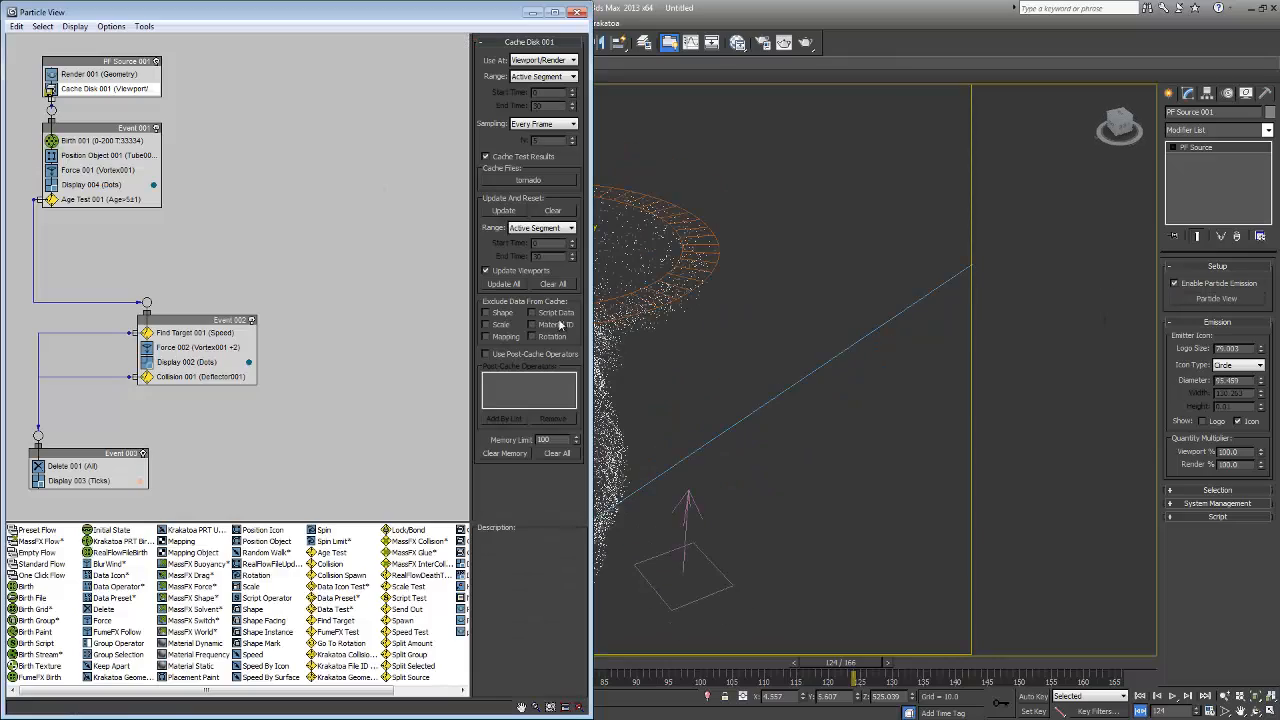
# - Set the Birth 001 rate to 3000 and, at the first frame, turn off the Cache Disk 001 operator
pyautogui.keyDown('alt'); pyautogui.moveTo(767, 355); pyautogui.dragTo(934, 437, button='middle'); pyautogui.keyUp('alt')
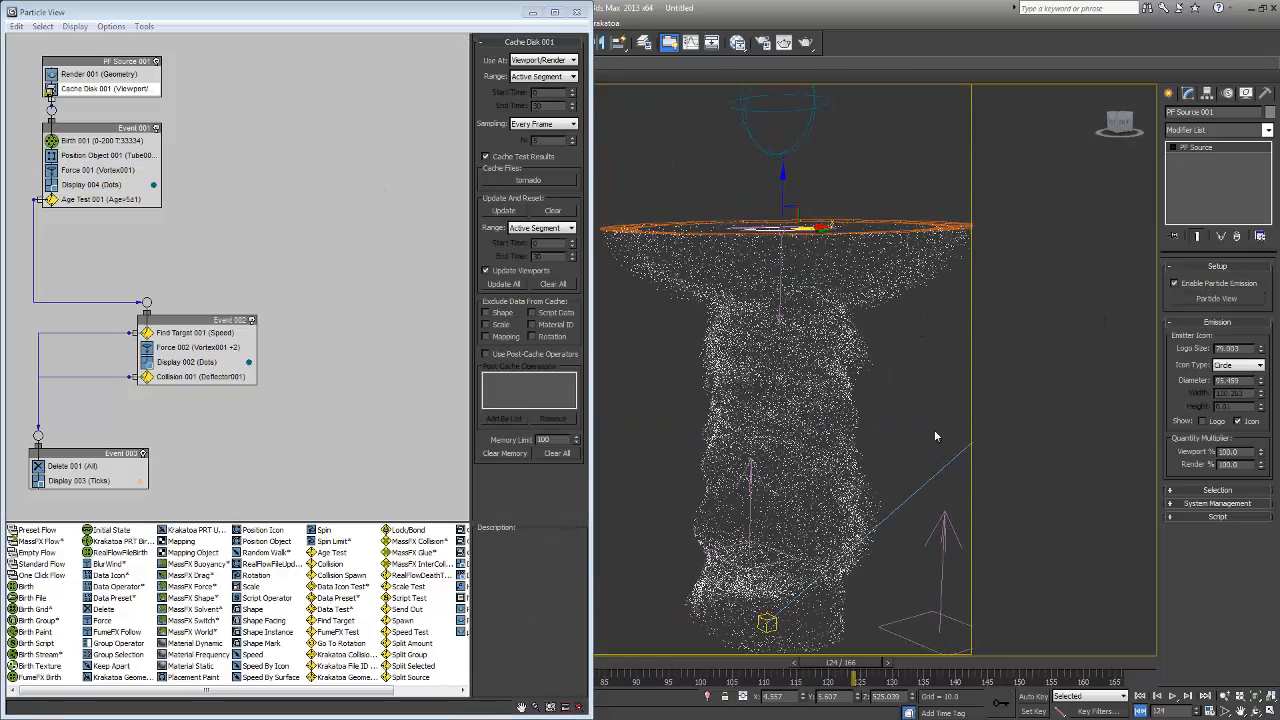
pyautogui.click(134, 141)
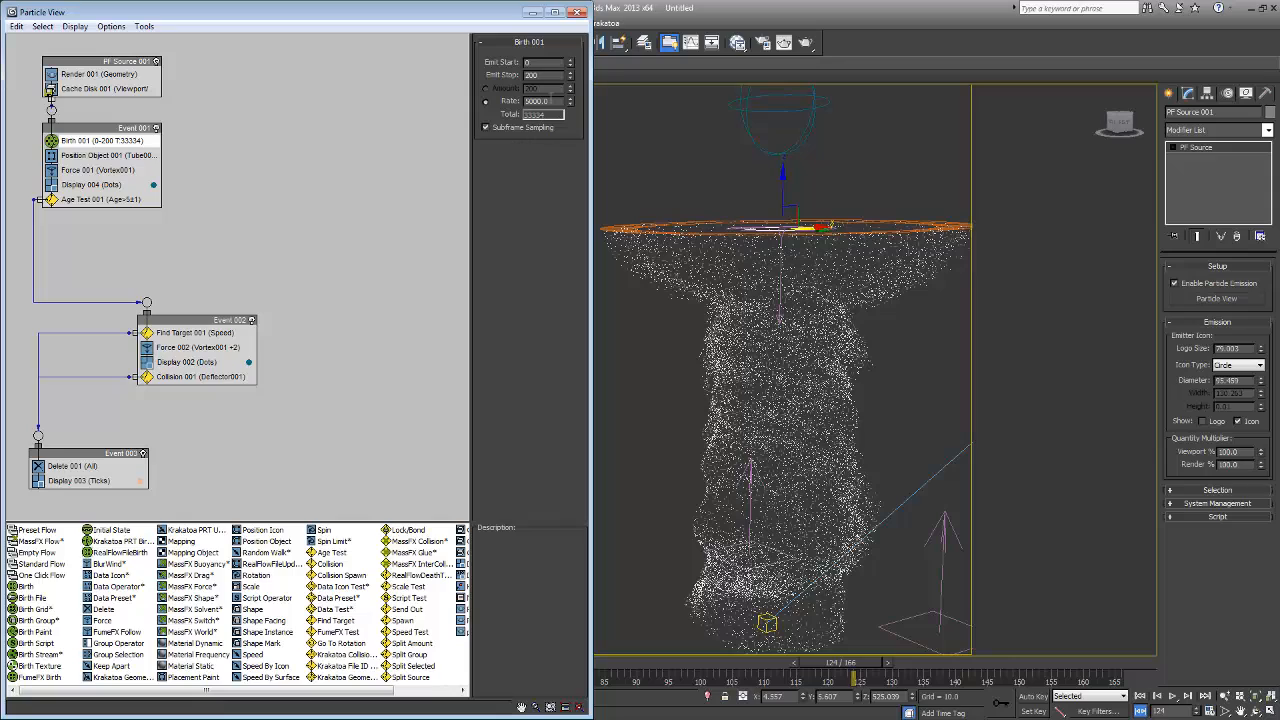
pyautogui.doubleClick(555, 101)
pyautogui.write('3000')
pyautogui.press('Return')
pyautogui.click(1140, 696)
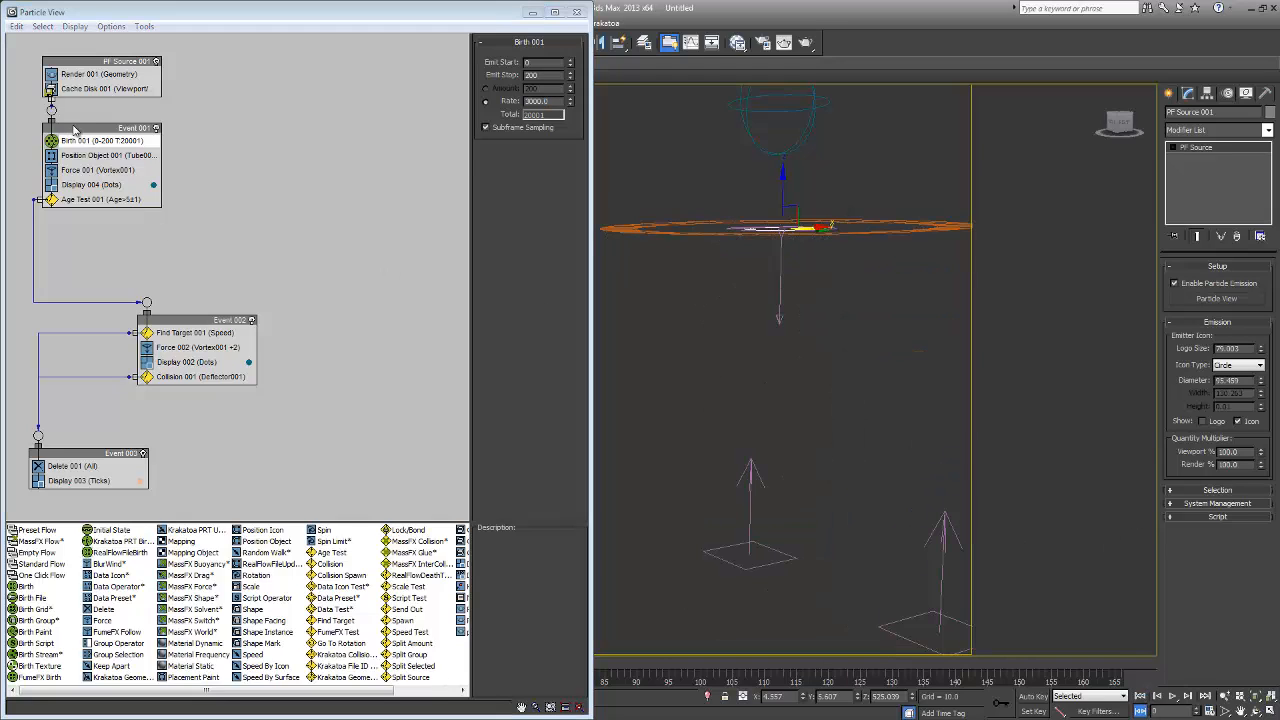
pyautogui.click(51, 89)
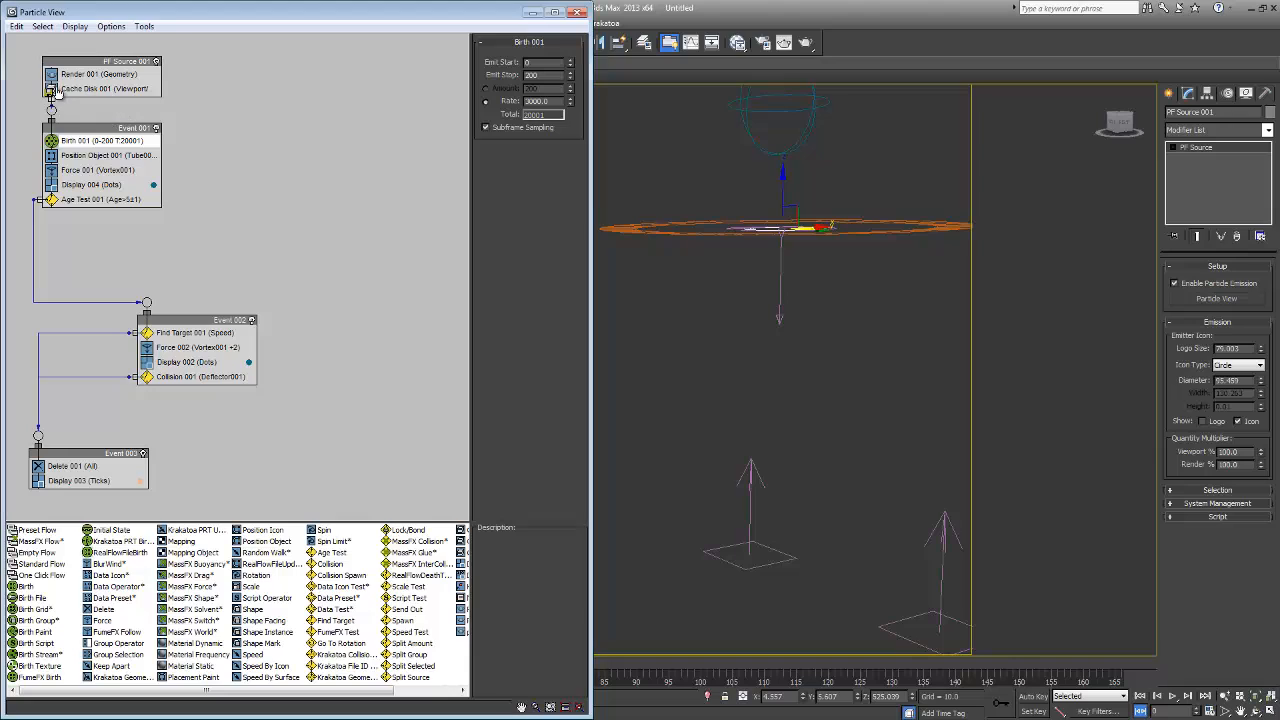
# - Select the Vortex001 space warp and play the particle animation up to frame 104
pyautogui.keyDown('alt'); pyautogui.moveTo(860, 270); pyautogui.dragTo(785, 305, button='middle'); pyautogui.keyUp('alt')
pyautogui.click(766, 314)
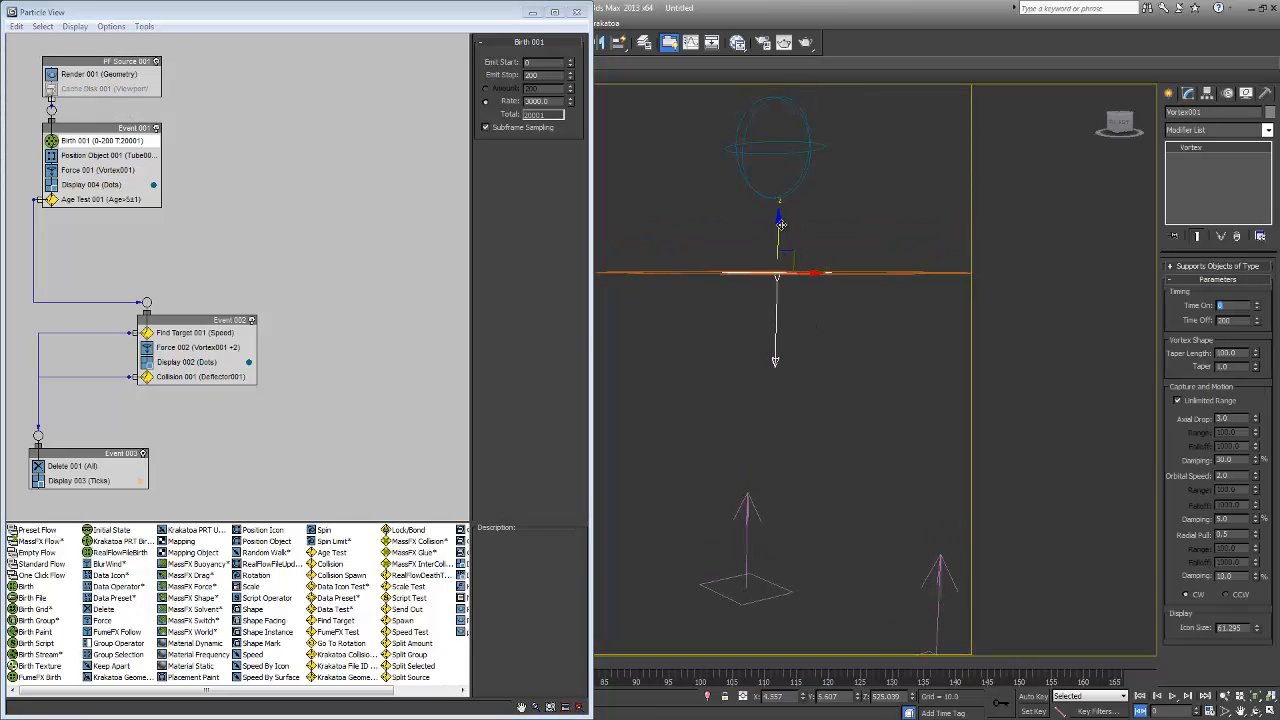
pyautogui.click(1173, 697)
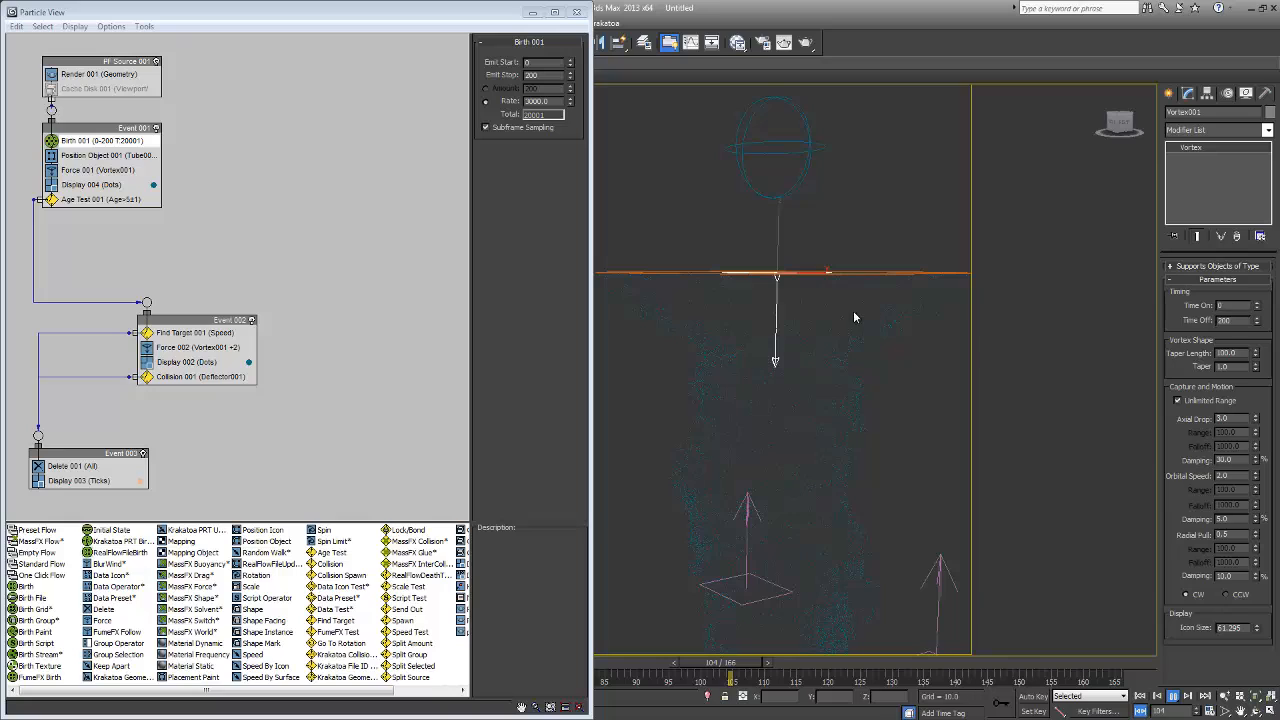
pyautogui.press('Escape')
# - Raise Vortex001 along Z to about 712 and inspect the particle column
pyautogui.scroll(-3, 854, 381)
pyautogui.keyDown('alt'); pyautogui.moveTo(854, 381); pyautogui.dragTo(757, 371, button='middle'); pyautogui.keyUp('alt')
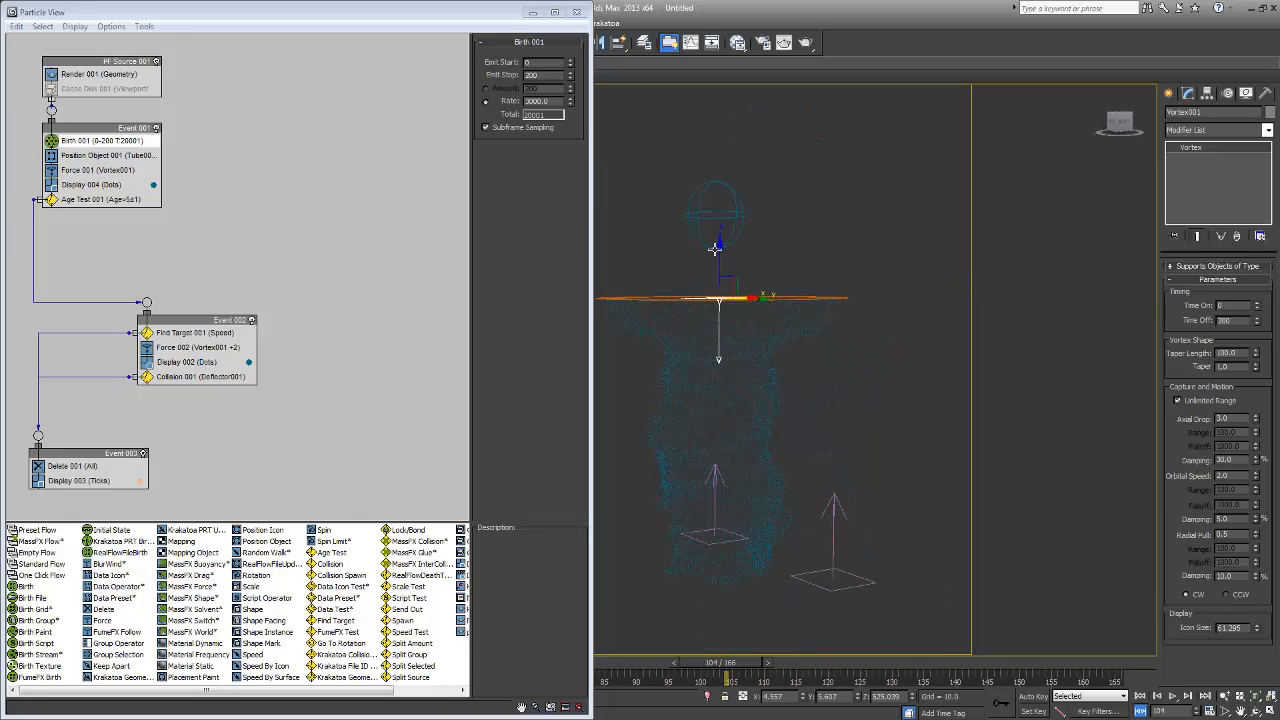
pyautogui.moveTo(718, 250); pyautogui.dragTo(730, 153)
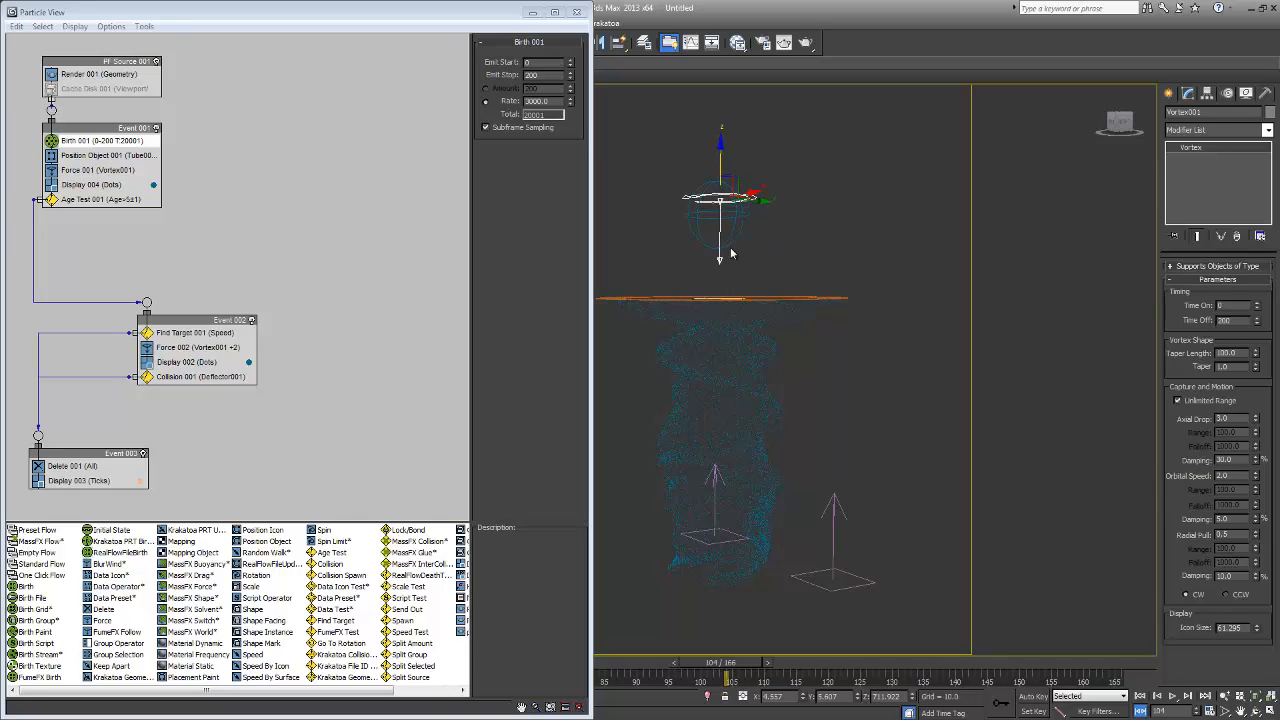
pyautogui.keyDown('alt'); pyautogui.moveTo(731, 254); pyautogui.dragTo(799, 262, button='middle'); pyautogui.keyUp('alt')
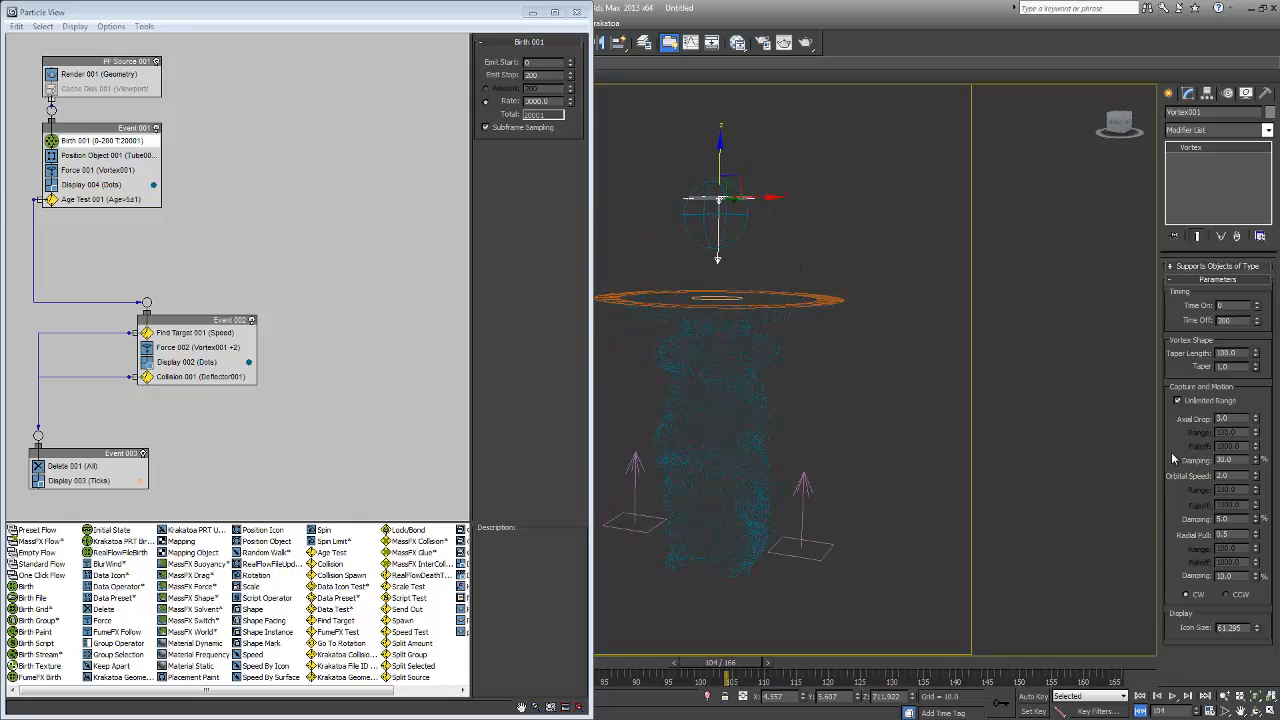
# - Set Vortex001's orbital speed to 1.5 and inspect the particle funnel from another angle
pyautogui.doubleClick(1230, 535)
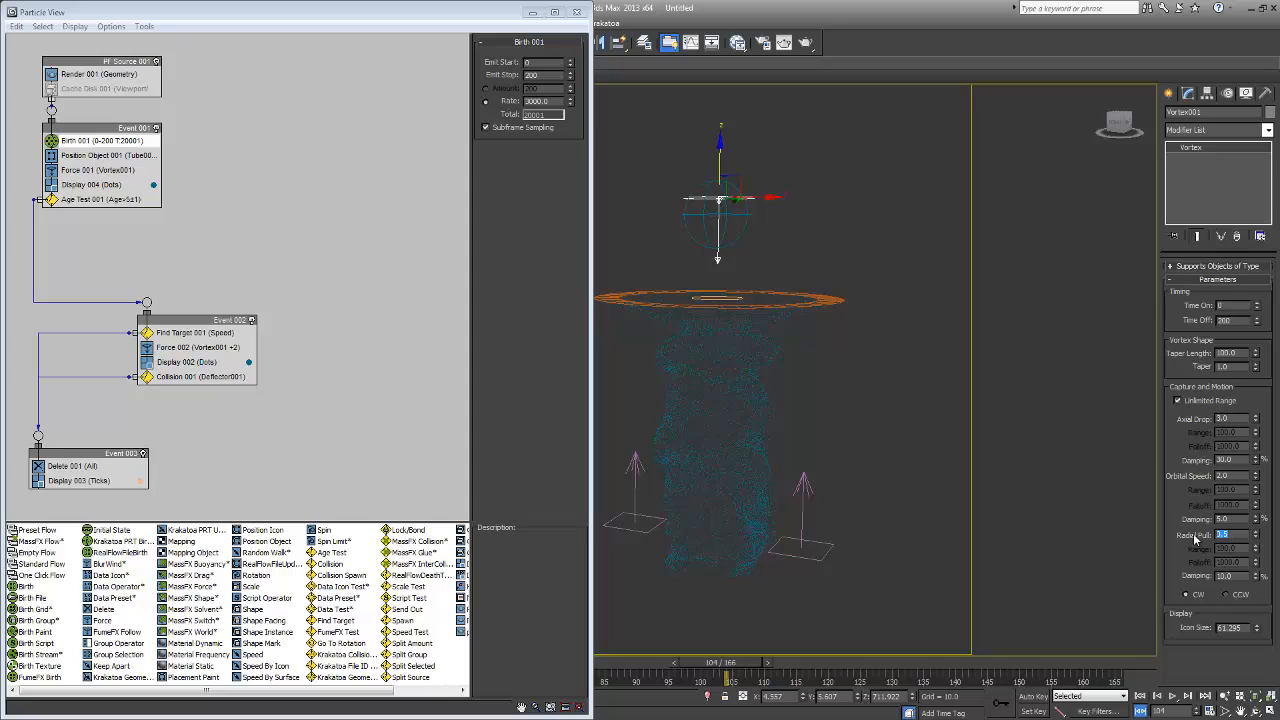
pyautogui.doubleClick(1228, 476)
pyautogui.keyDown('alt'); pyautogui.moveTo(803, 480); pyautogui.dragTo(838, 482, button='middle'); pyautogui.keyUp('alt')
pyautogui.keyDown('alt'); pyautogui.moveTo(672, 398); pyautogui.dragTo(678, 350, button='middle'); pyautogui.keyUp('alt')
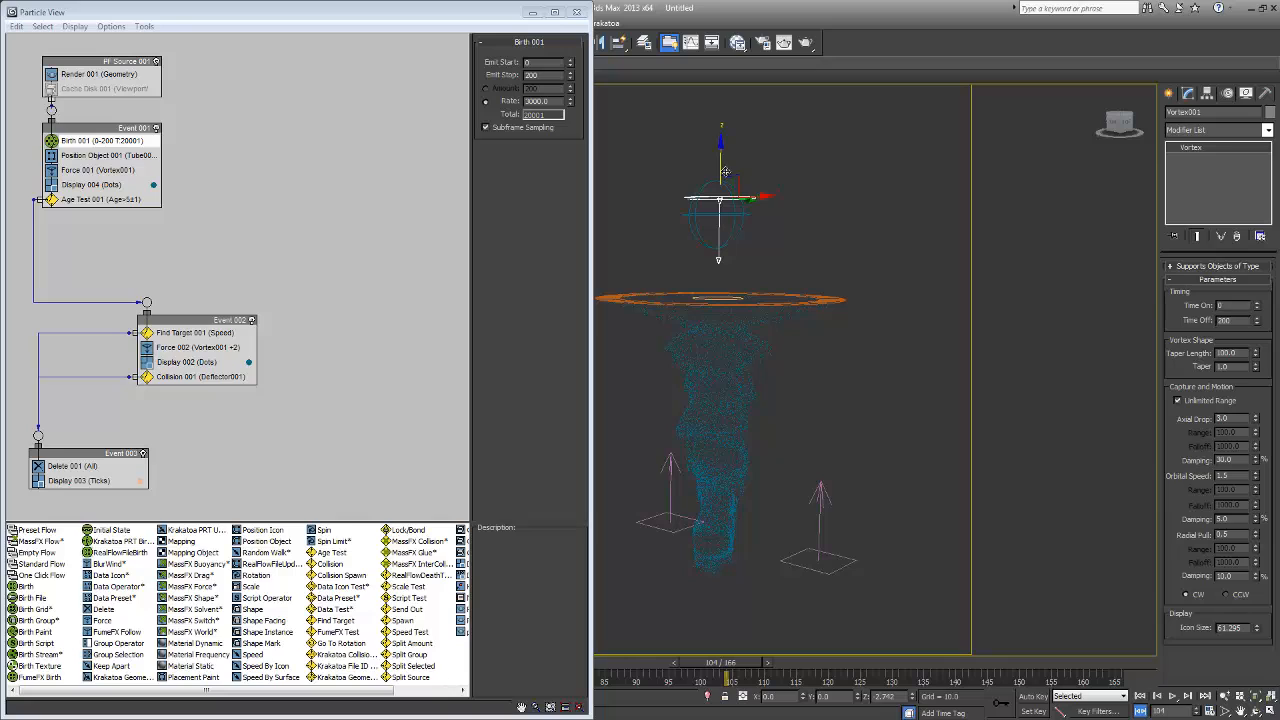
# - Lower Vortex001 along Z to about 552, just above the emitter ring
pyautogui.moveTo(725, 171); pyautogui.dragTo(738, 194)
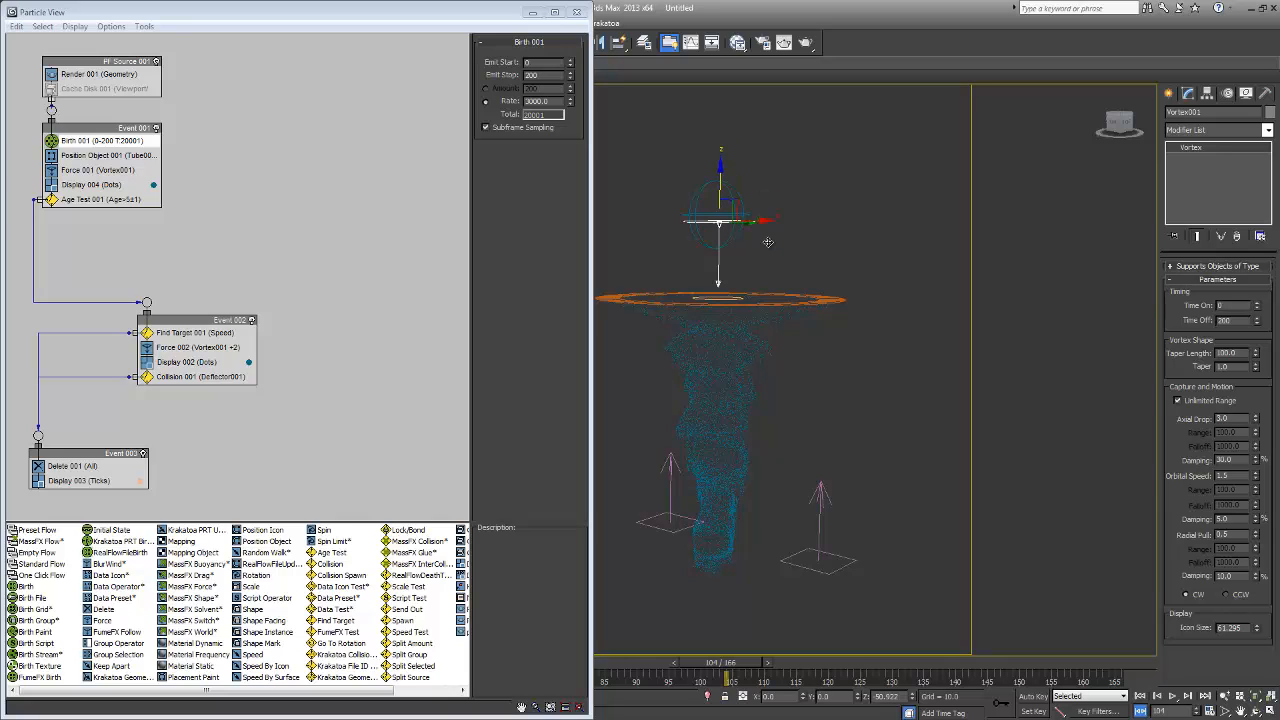
pyautogui.moveTo(768, 242); pyautogui.dragTo(769, 242)
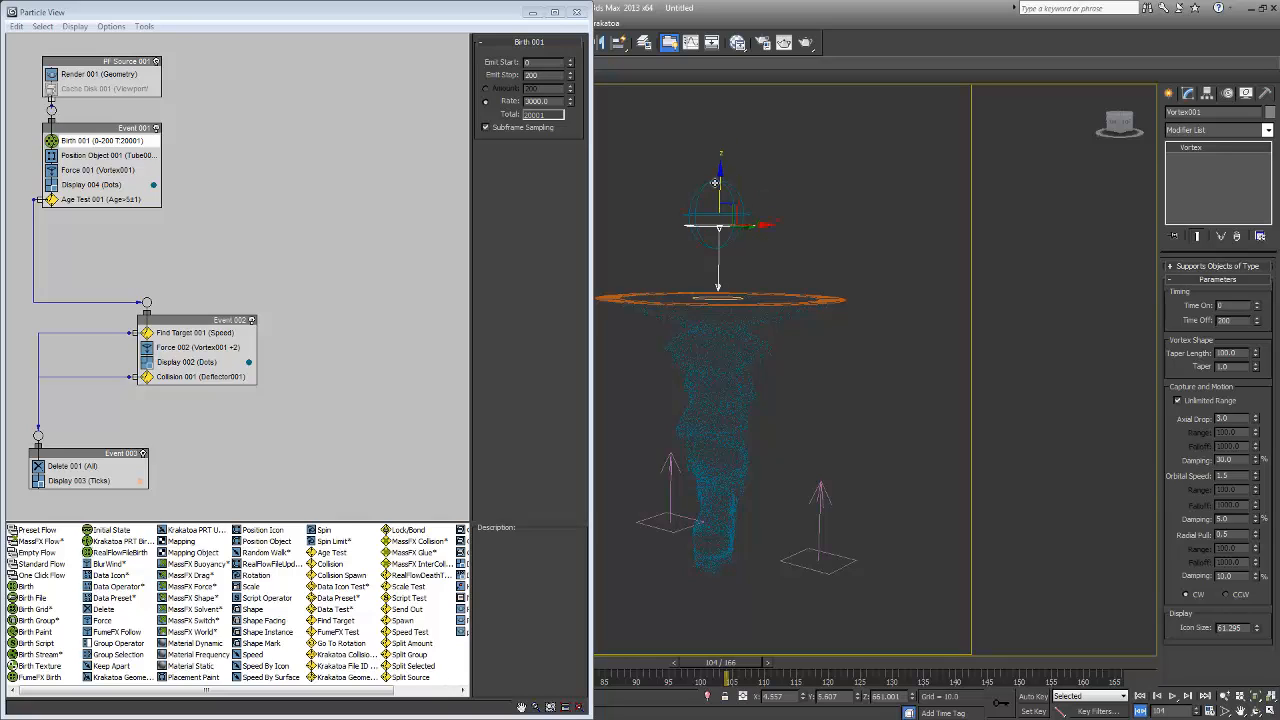
pyautogui.moveTo(720, 167); pyautogui.dragTo(731, 225)
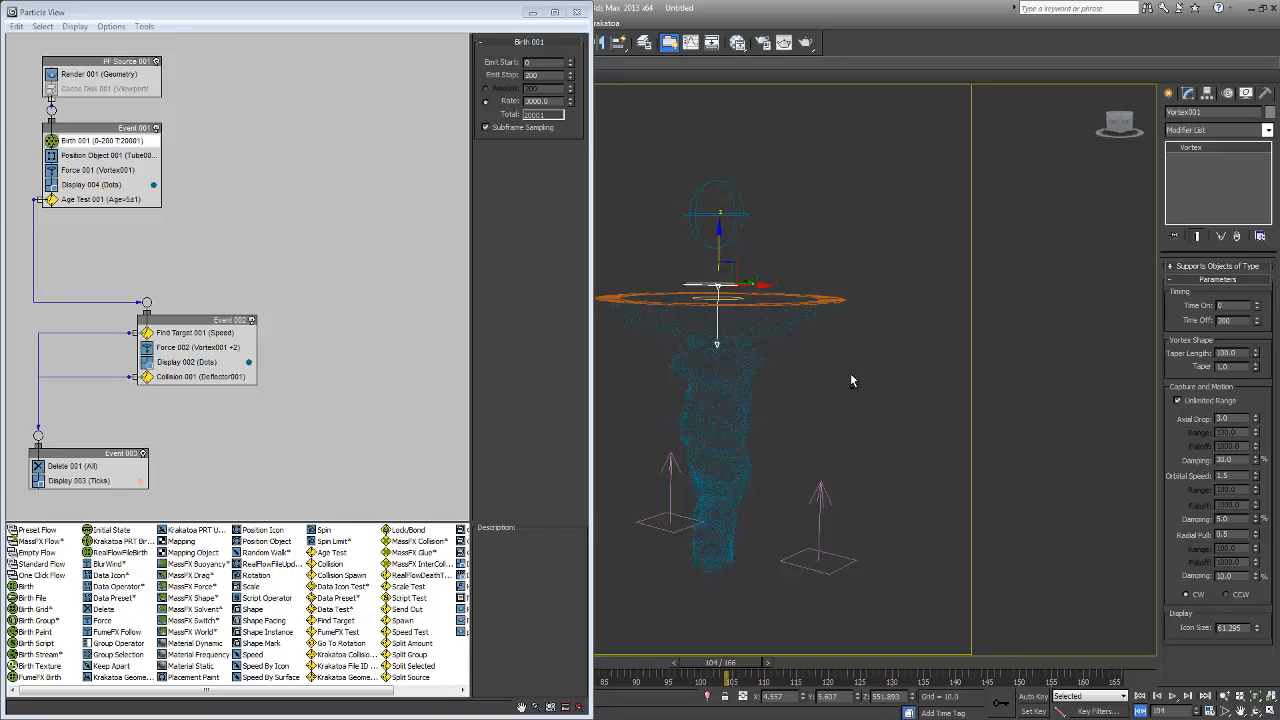
# - Set Vortex001's orbital speed to 2.0 and radial pull to 1.0, checking the funnel from several angles
pyautogui.keyDown('alt'); pyautogui.moveTo(851, 380); pyautogui.dragTo(809, 374, button='middle'); pyautogui.keyUp('alt')
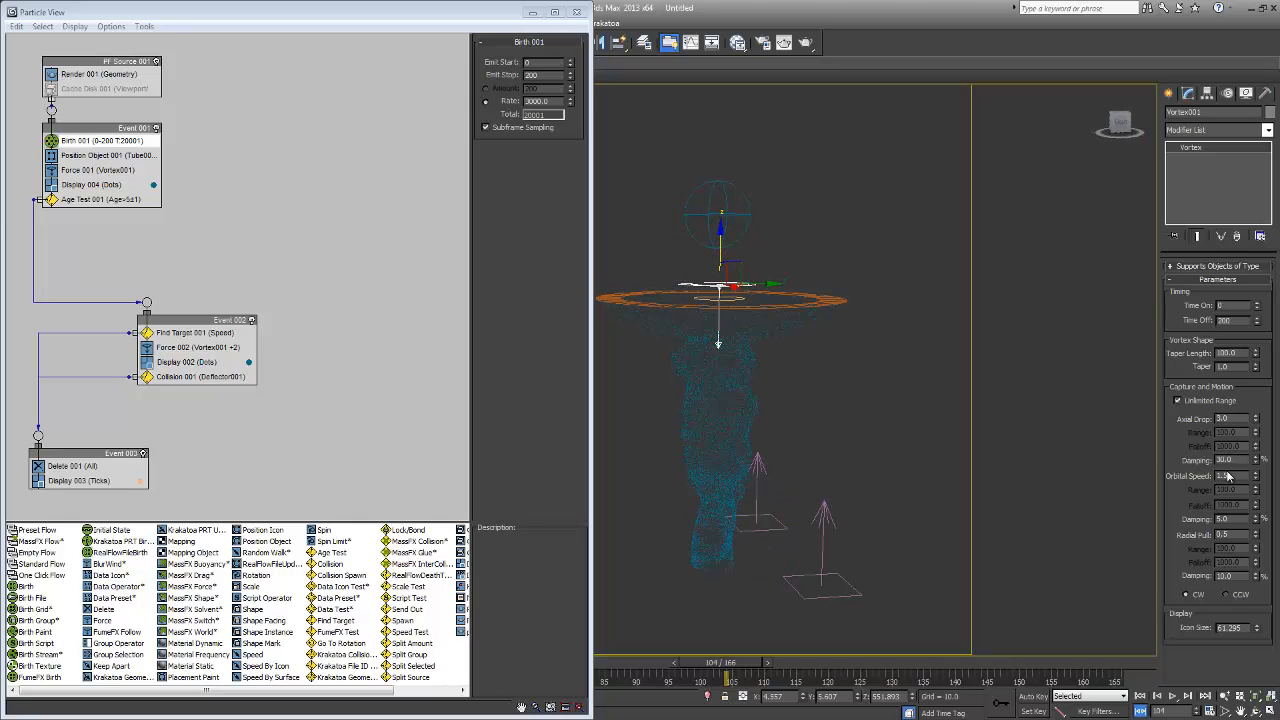
pyautogui.moveTo(1229, 476); pyautogui.dragTo(1200, 477)
pyautogui.keyDown('alt'); pyautogui.moveTo(874, 433); pyautogui.dragTo(848, 432, button='middle'); pyautogui.keyUp('alt')
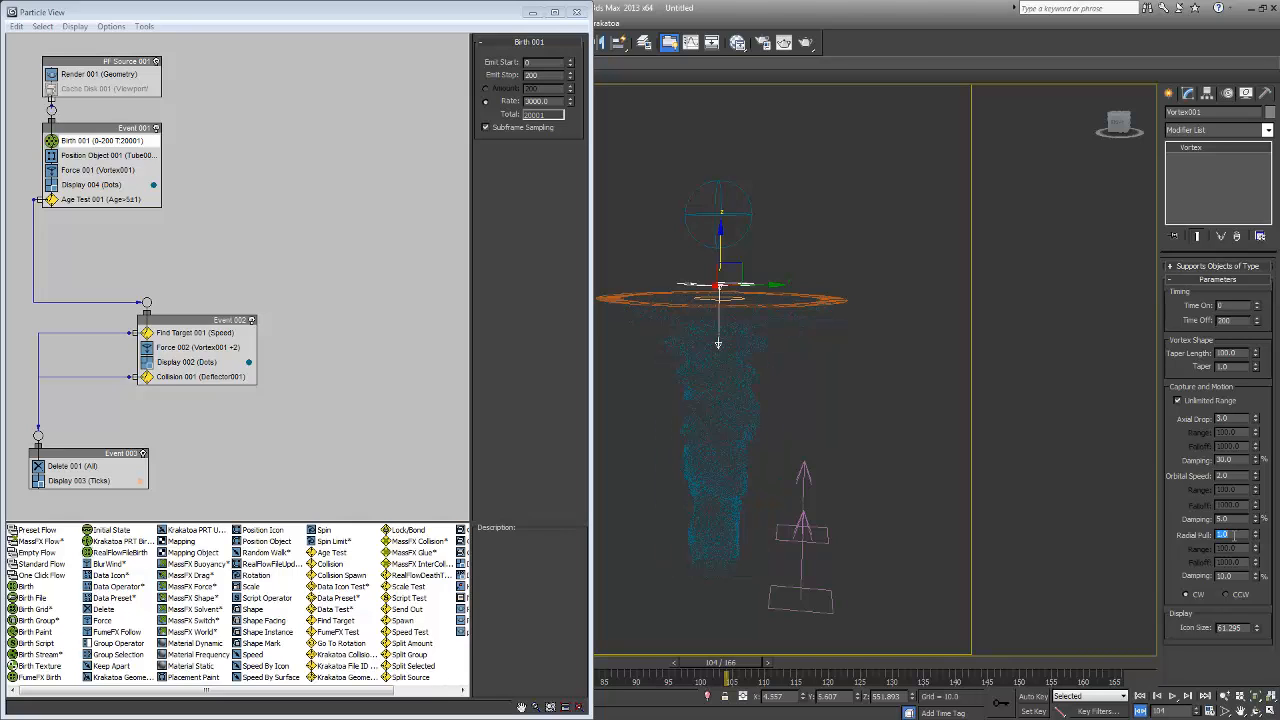
pyautogui.keyDown('alt'); pyautogui.moveTo(699, 513); pyautogui.dragTo(704, 505, button='middle'); pyautogui.keyUp('alt')
pyautogui.keyDown('alt'); pyautogui.moveTo(826, 518); pyautogui.dragTo(750, 540, button='middle'); pyautogui.keyUp('alt')
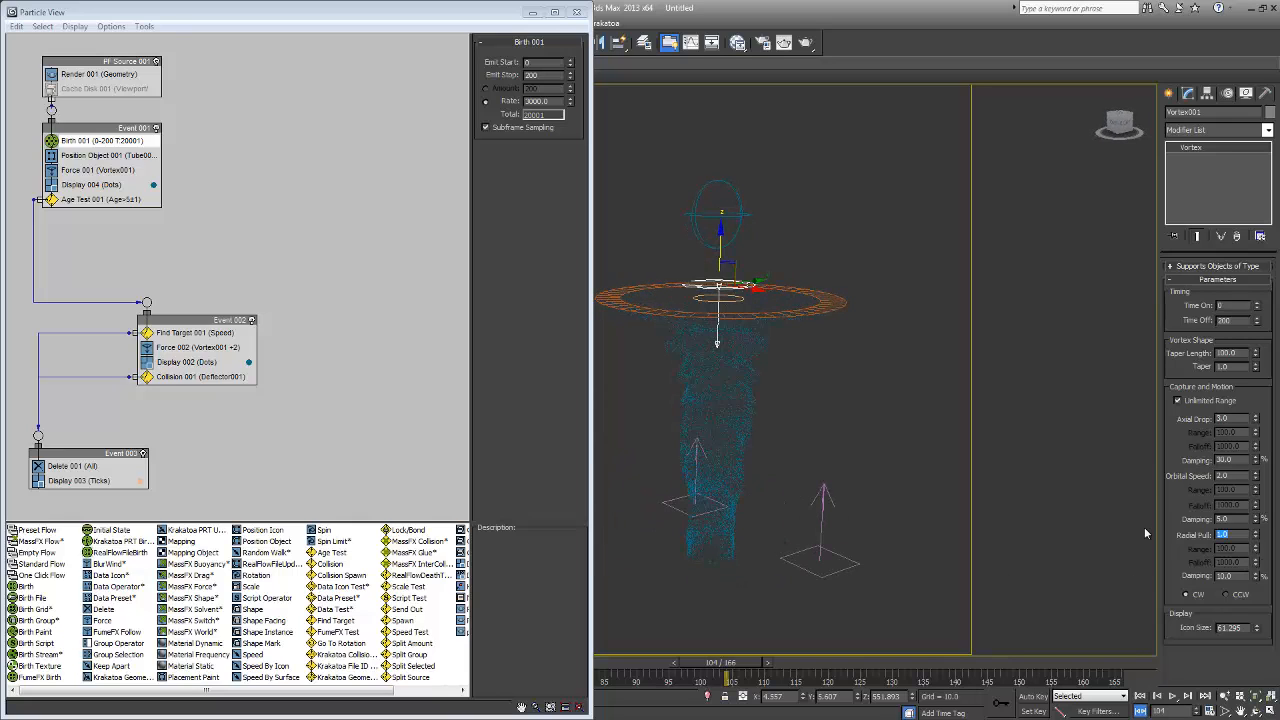
# - Set Vortex001's radial pull to 21.4 and inspect the reshaped particle column
pyautogui.write('21.4')
pyautogui.press('Return')
pyautogui.keyDown('alt'); pyautogui.moveTo(788, 421); pyautogui.dragTo(734, 406, button='middle'); pyautogui.keyUp('alt')
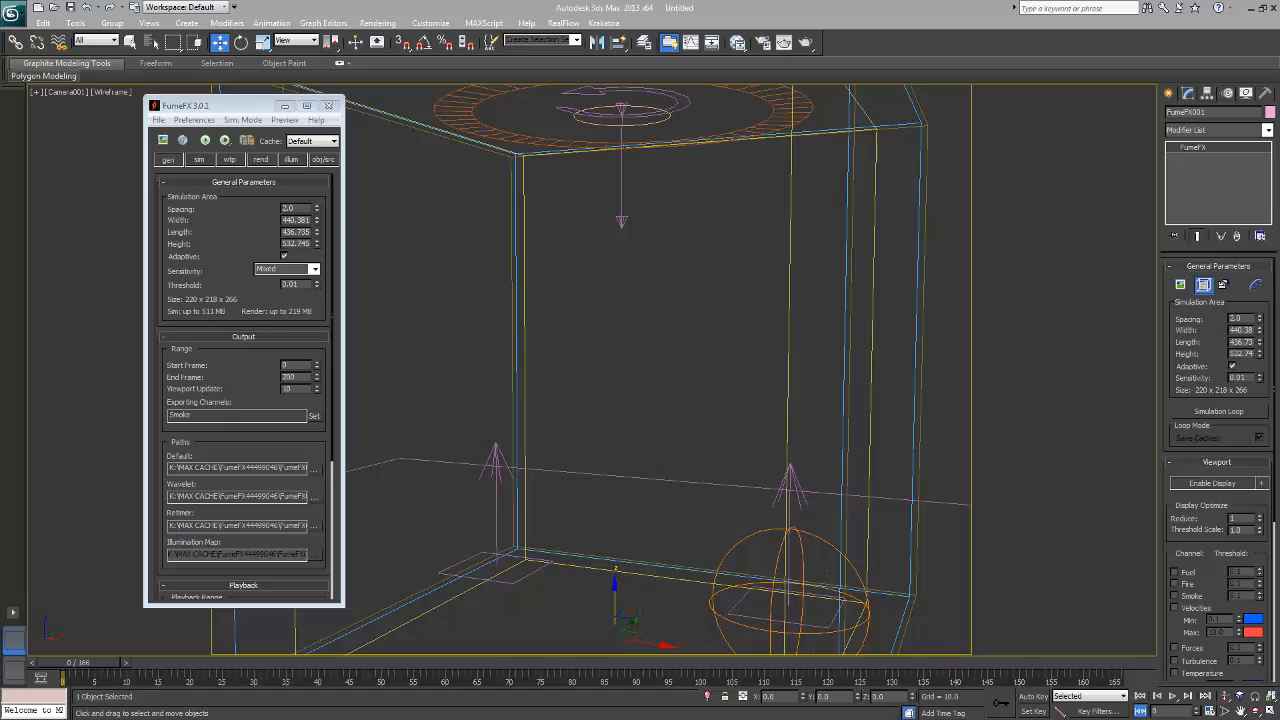
# - Open the particle flow setup of PF Source 001 and turn on its Cache Disk 001 operator
pyautogui.click(655, 108)
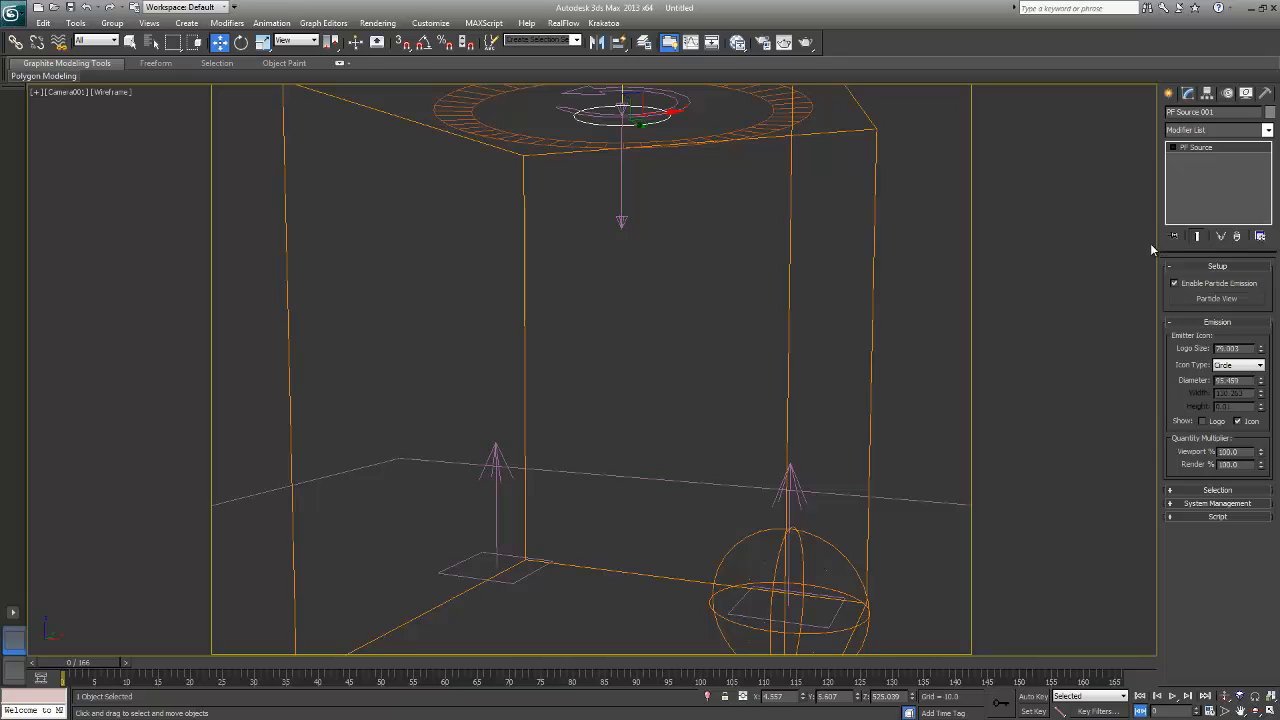
pyautogui.click(1222, 299)
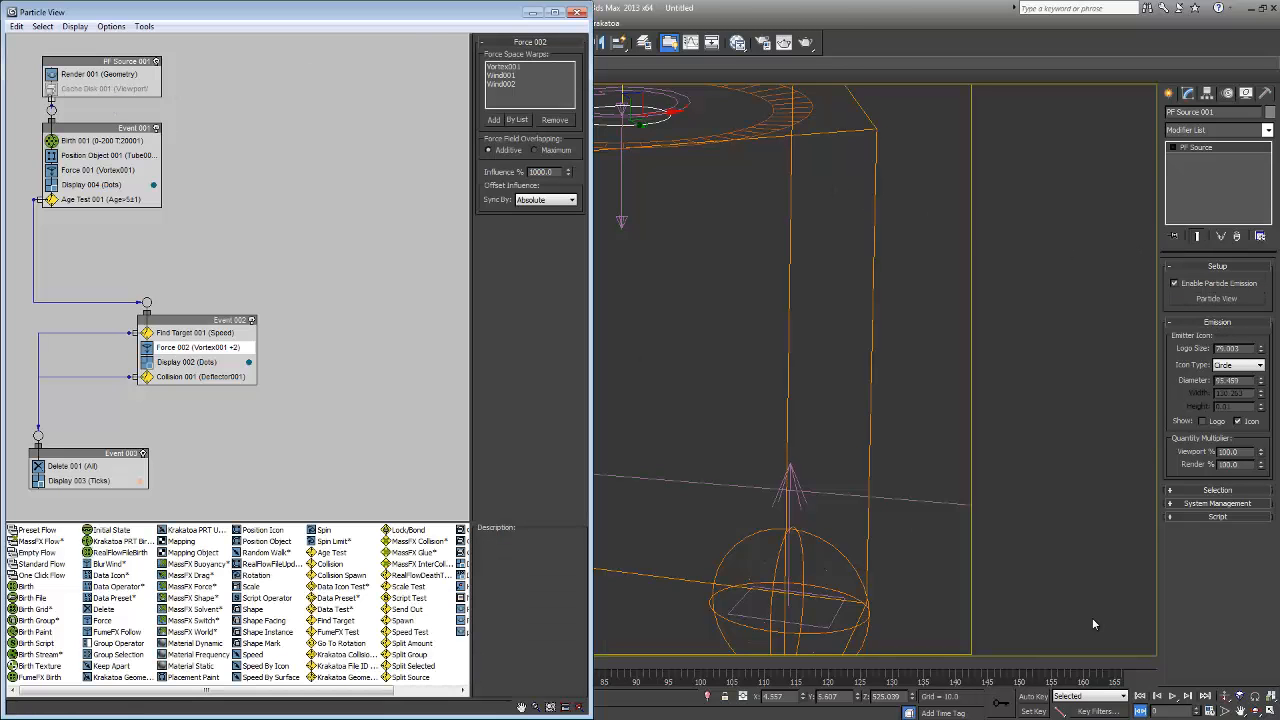
pyautogui.click(49, 89)
# - Hide the FFX Particle Src001 helper in the scene
pyautogui.click(827, 544)
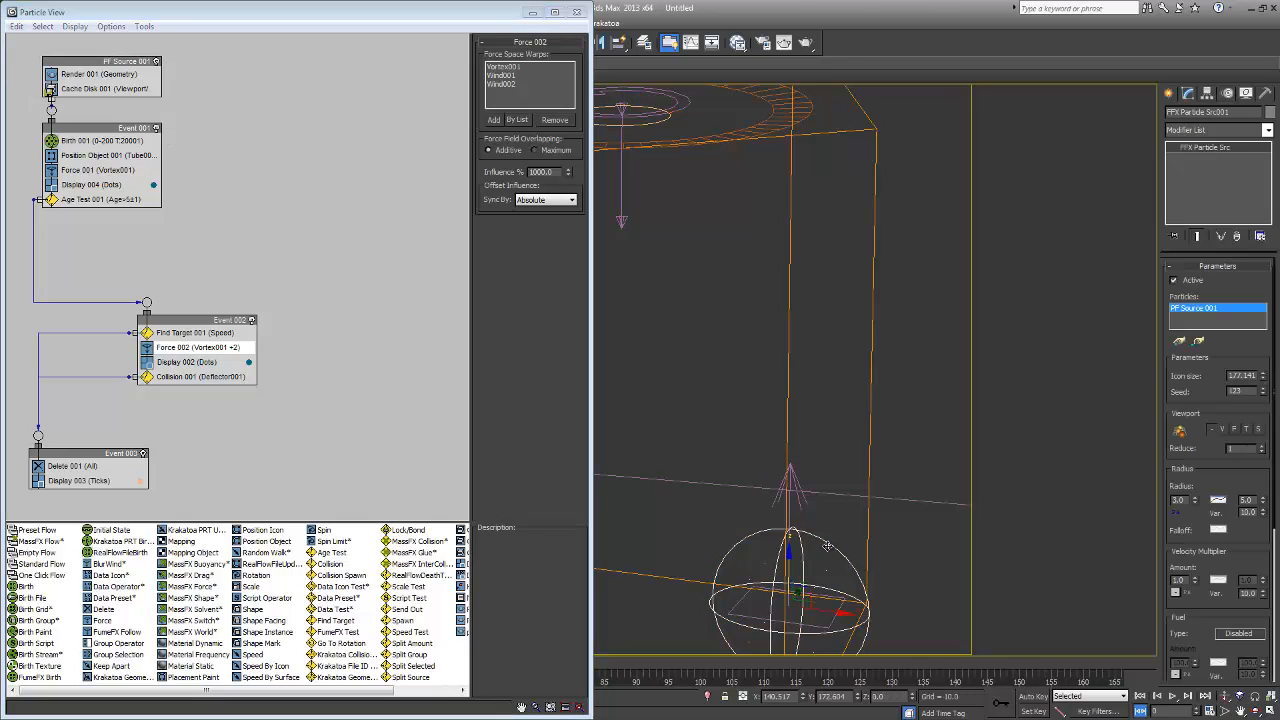
pyautogui.rightClick(827, 544)
pyautogui.click(843, 509)
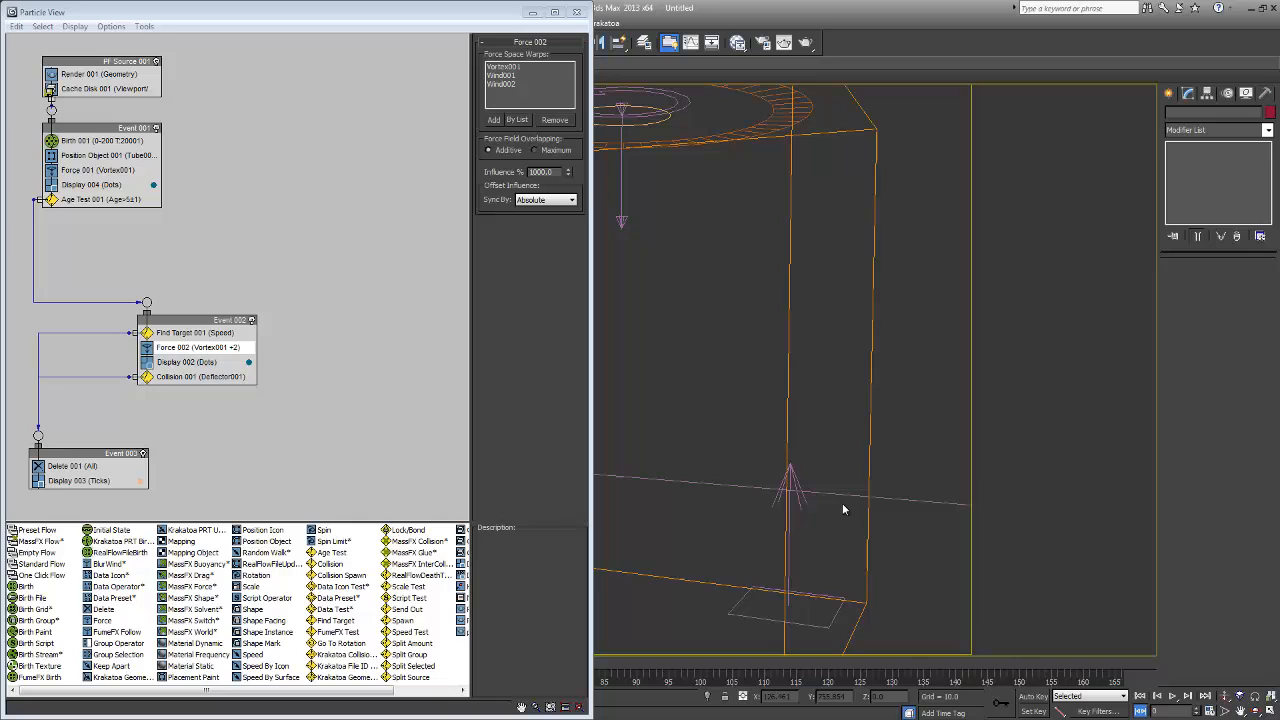
# - Update the Cache Disk 001 cache for the active segment and play back the cached particle column from different angles
pyautogui.click(100, 89)
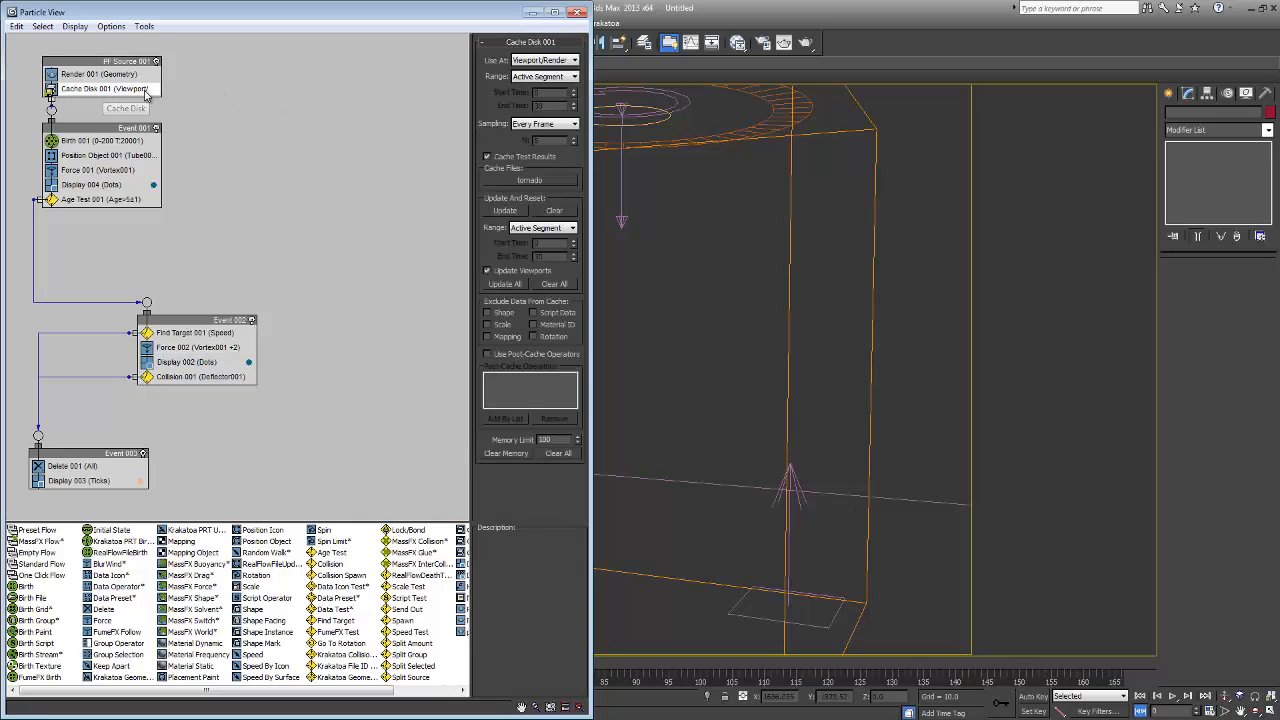
pyautogui.click(505, 211)
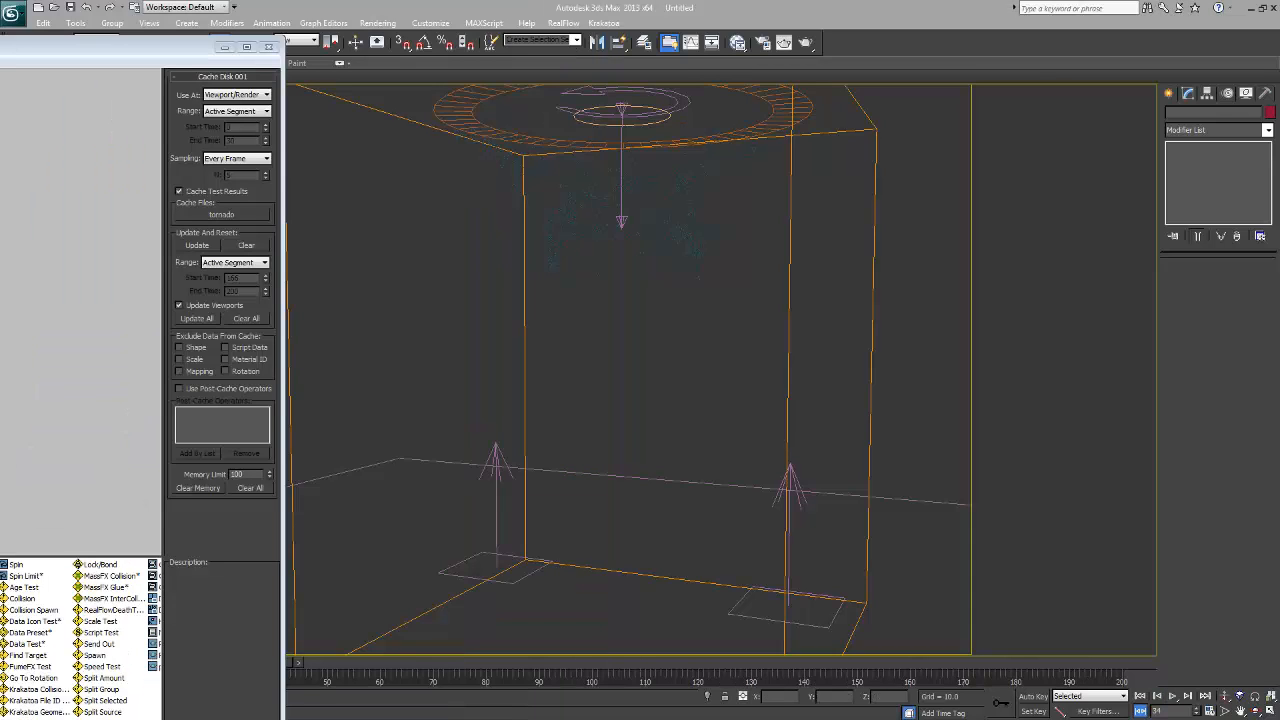
pyautogui.moveTo(569, 428); pyautogui.dragTo(584, 421, button='middle')
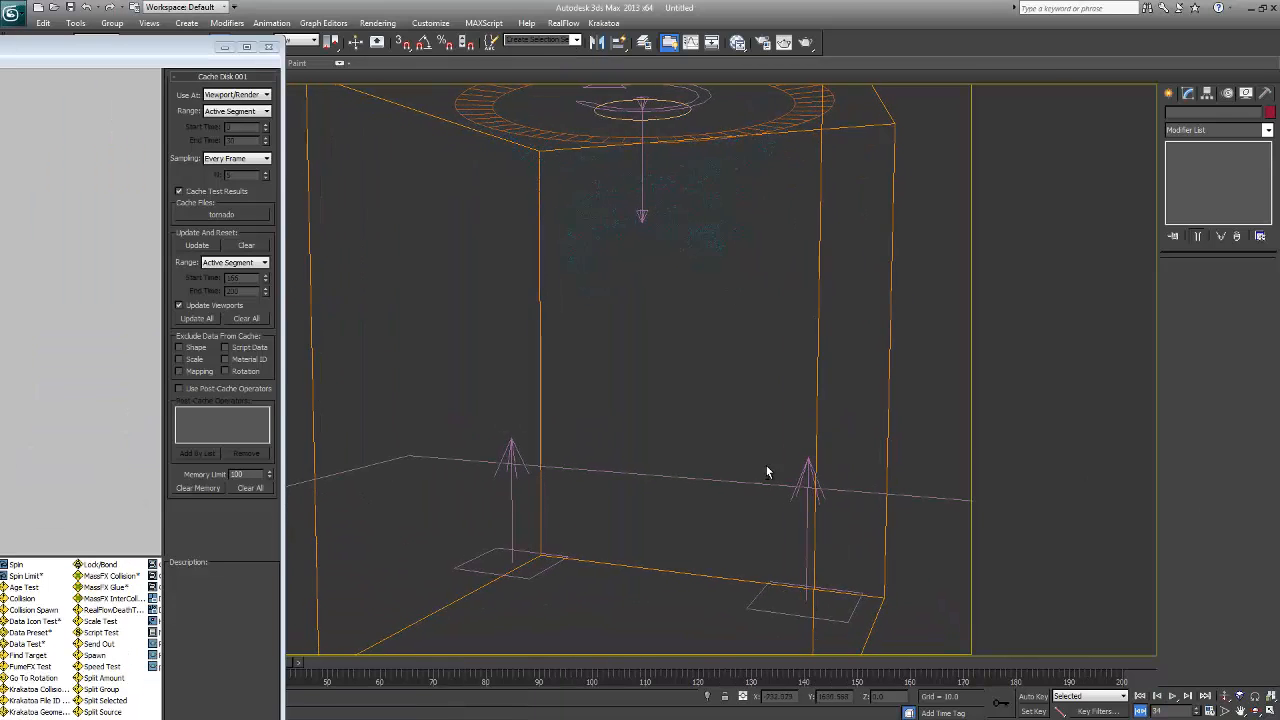
pyautogui.click(1175, 695)
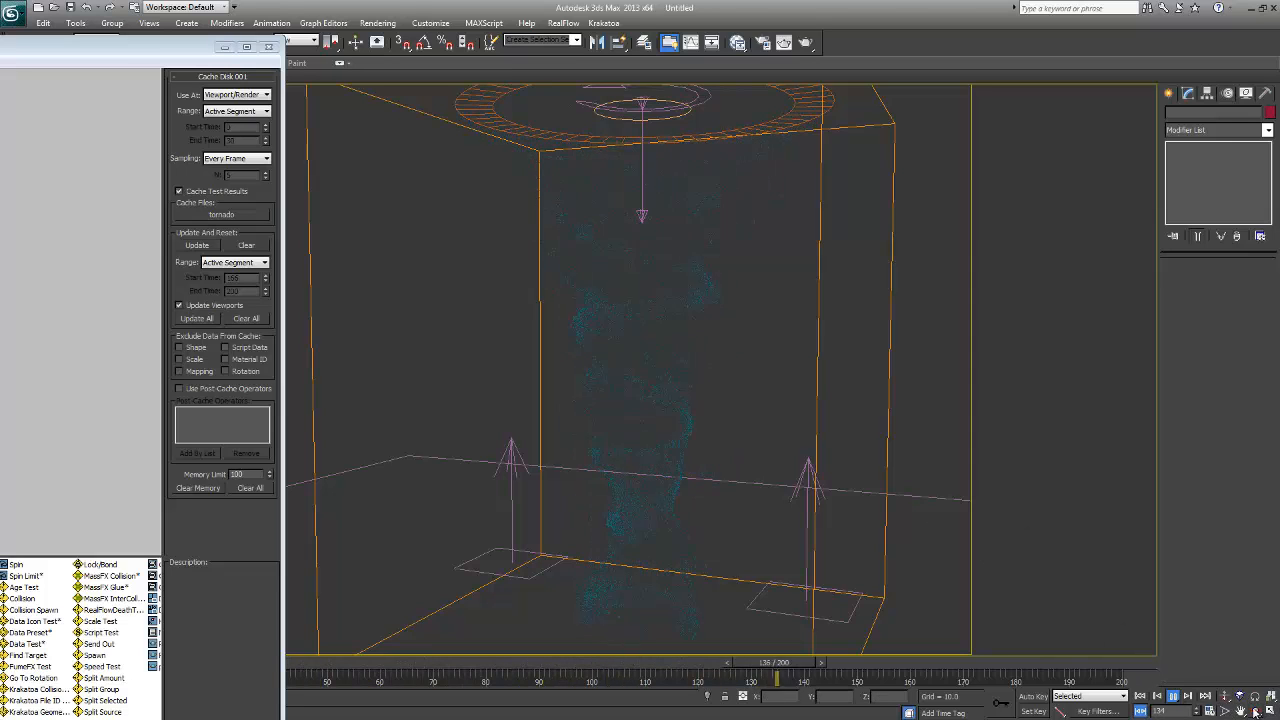
pyautogui.click(1257, 712)
pyautogui.moveTo(590, 290); pyautogui.dragTo(617, 306)
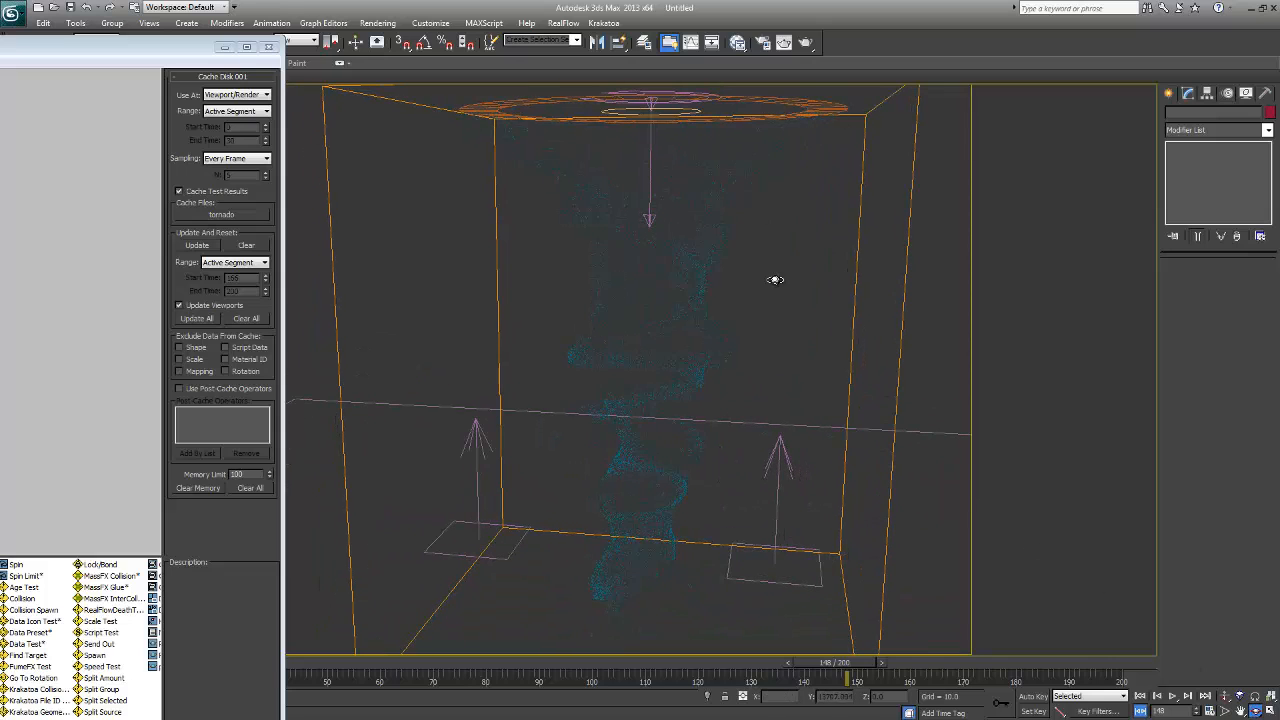
pyautogui.click(1173, 696)
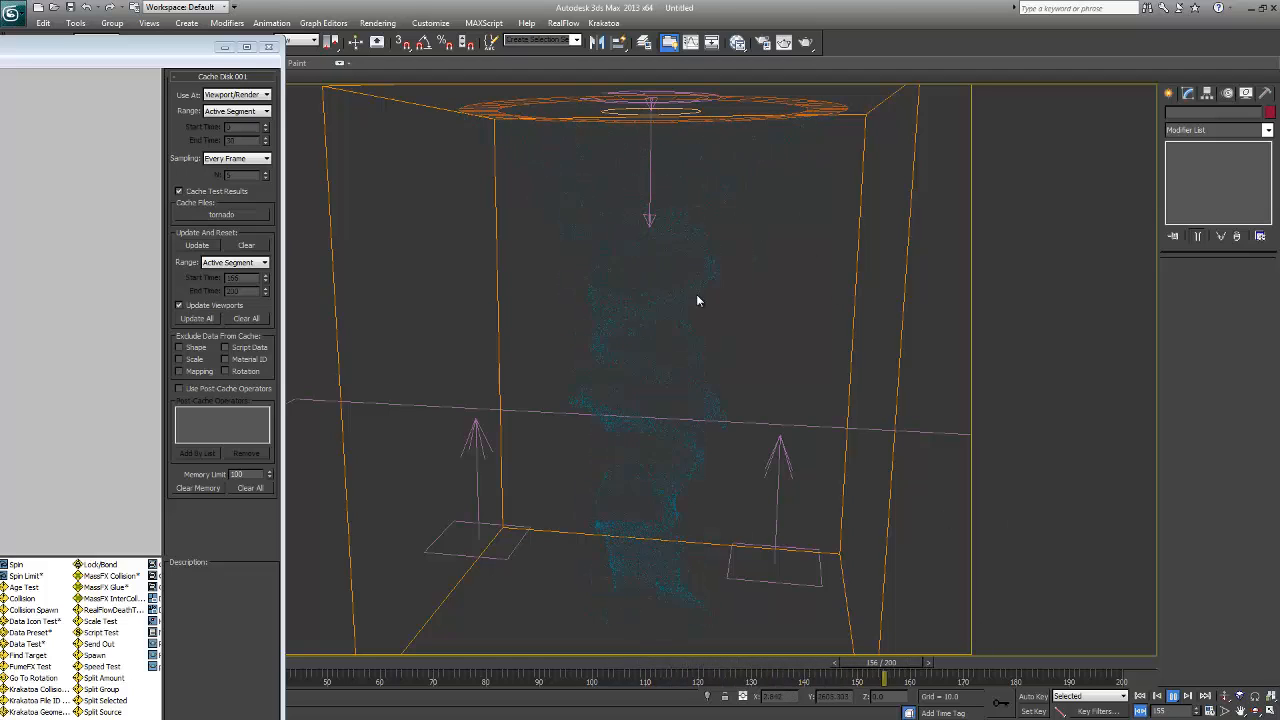
pyautogui.click(1255, 711)
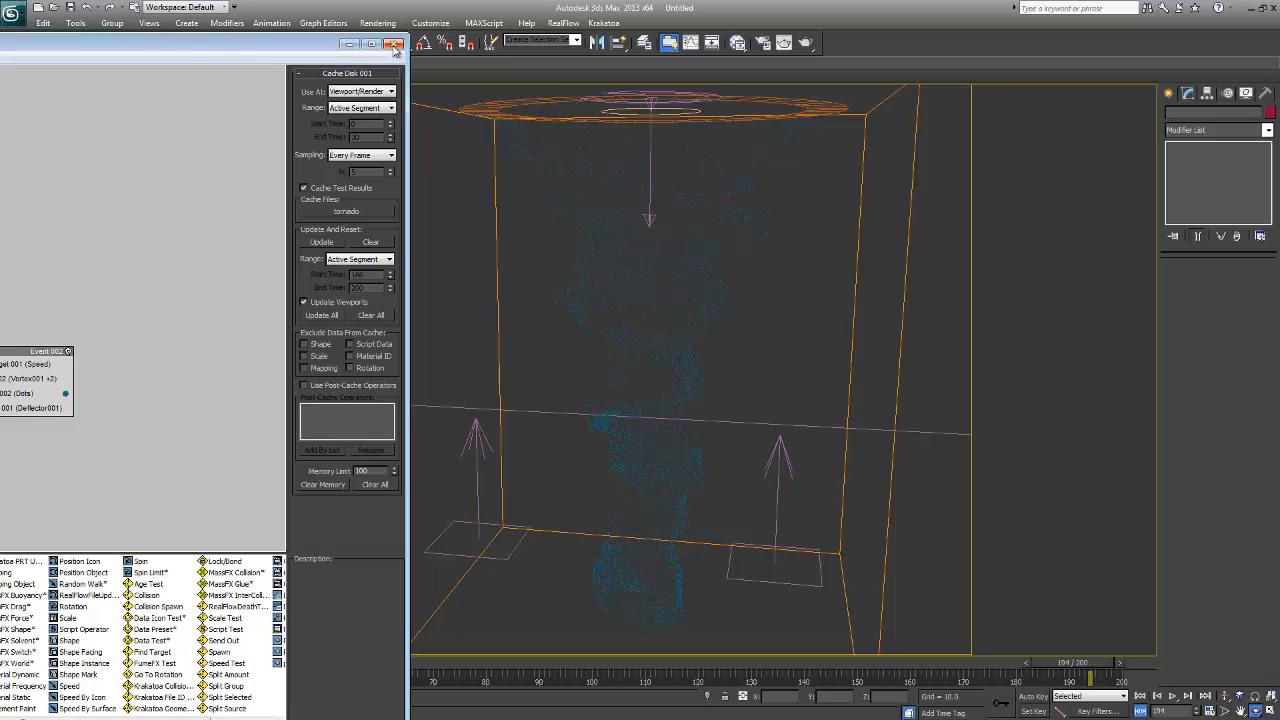
# - Close the particle flow editor, return to frame 0 and unhide FFX Particle Src001
pyautogui.click(394, 47)
pyautogui.rightClick(510, 219)
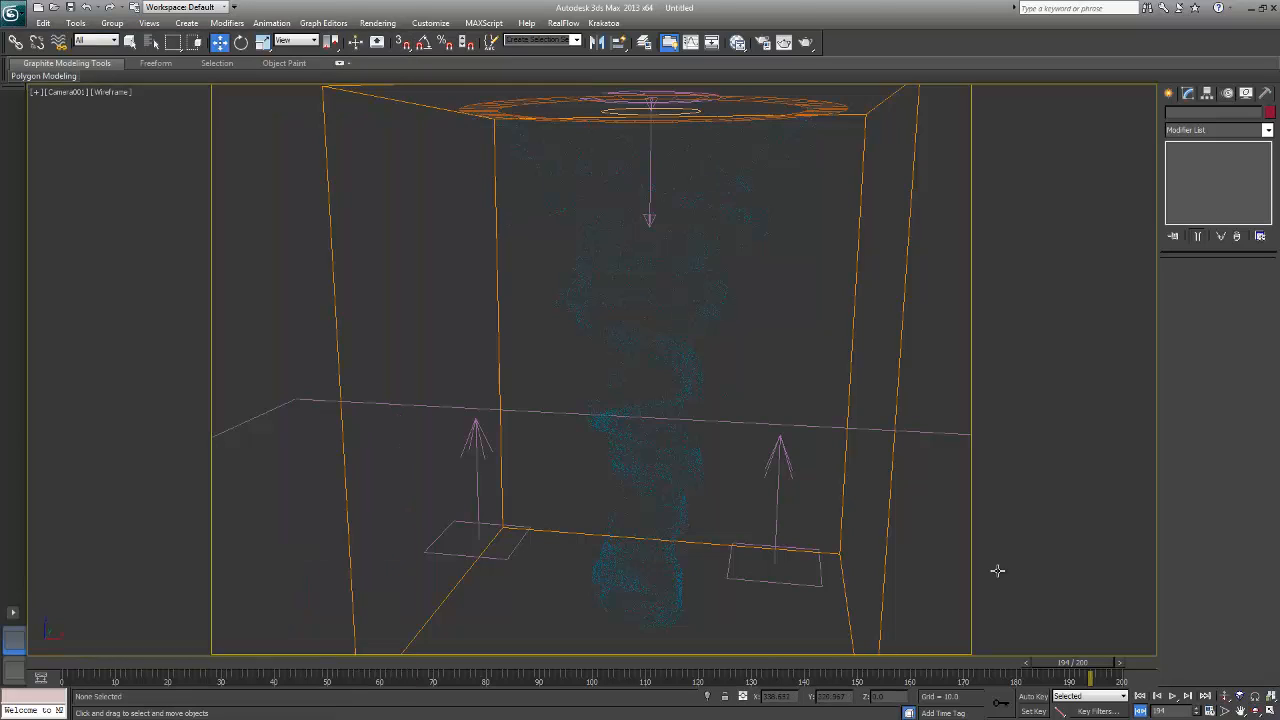
pyautogui.click(1140, 696)
pyautogui.rightClick(1016, 341)
pyautogui.click(1050, 283)
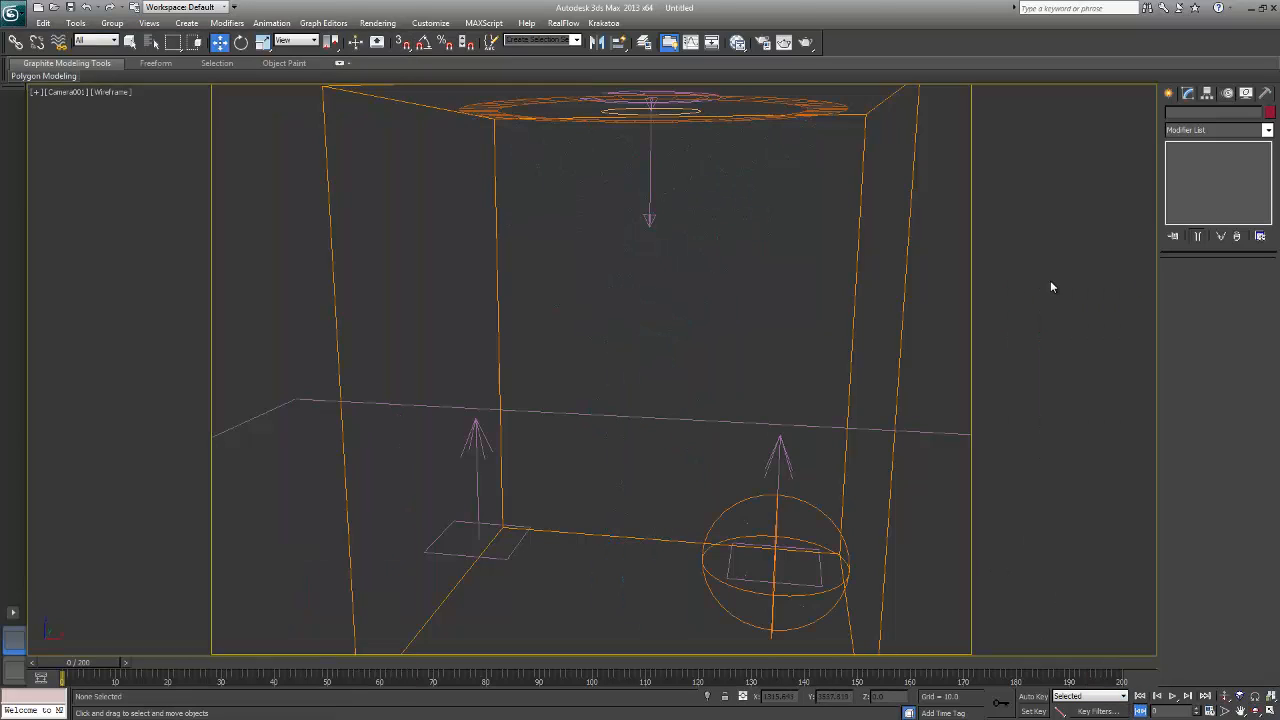
# - Set the FumeFX001 simulation spacing to 4.0
pyautogui.click(859, 214)
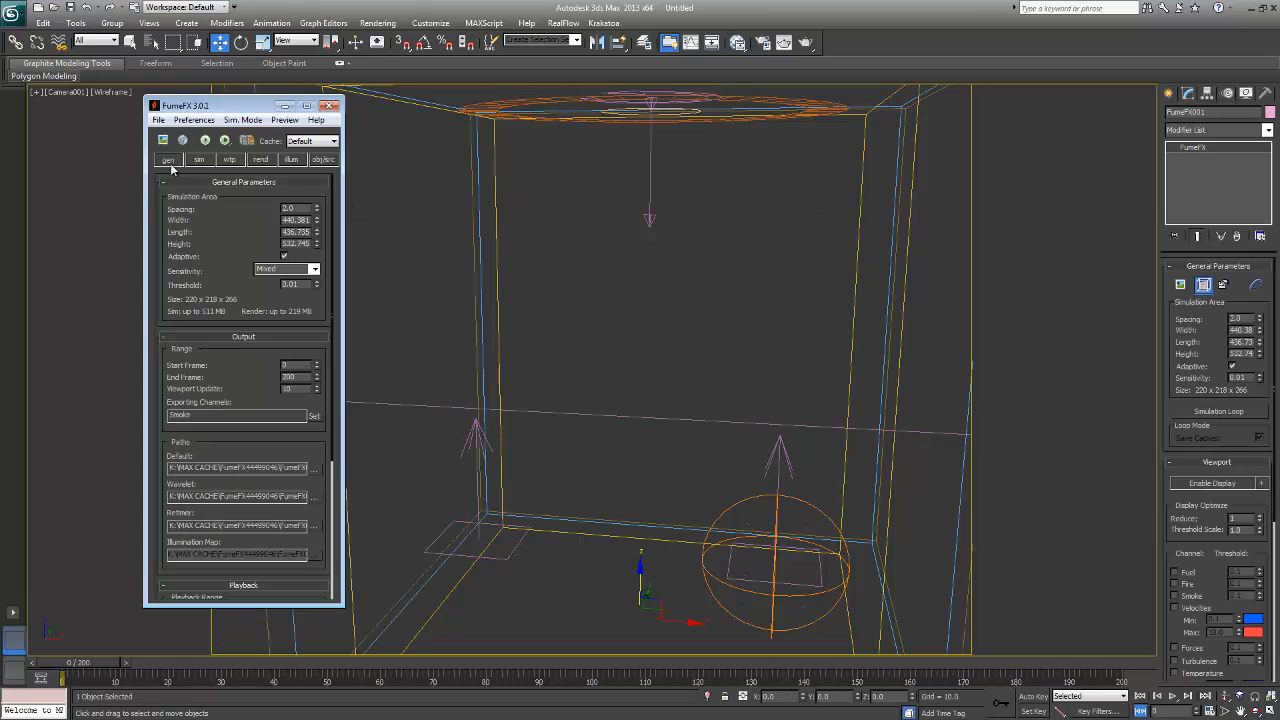
pyautogui.click(169, 162)
pyautogui.doubleClick(295, 208)
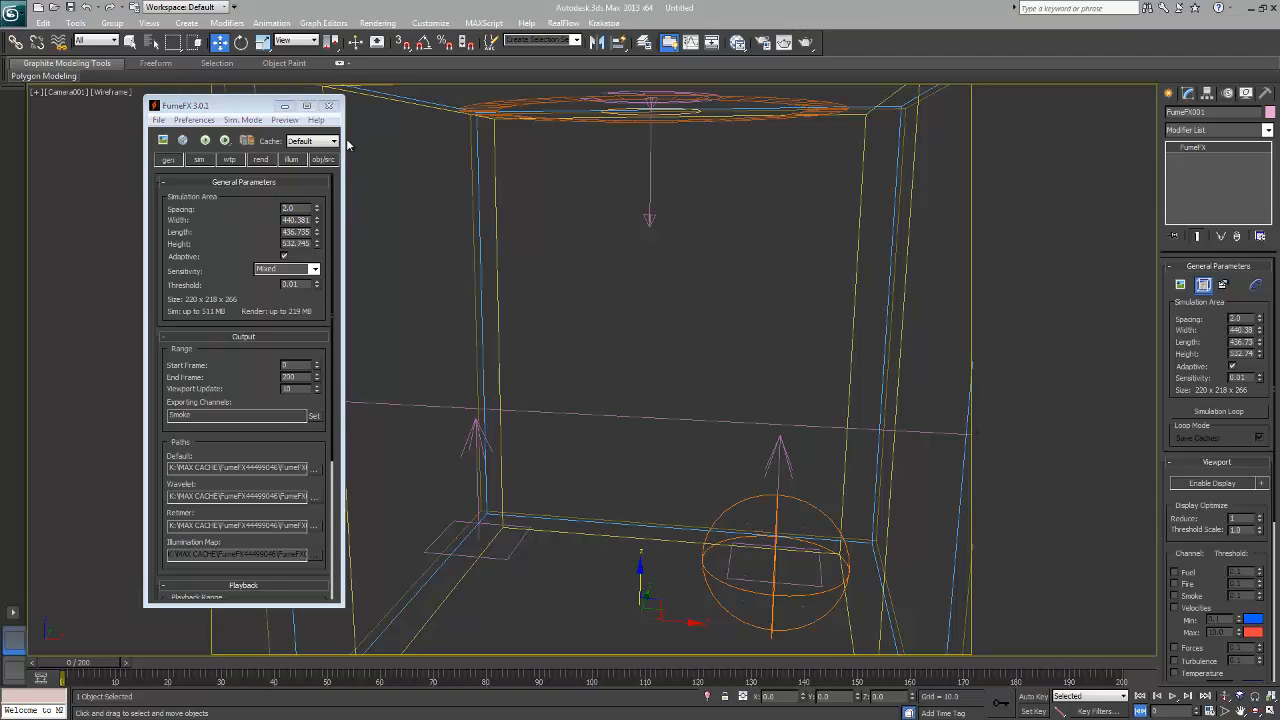
pyautogui.click(297, 208)
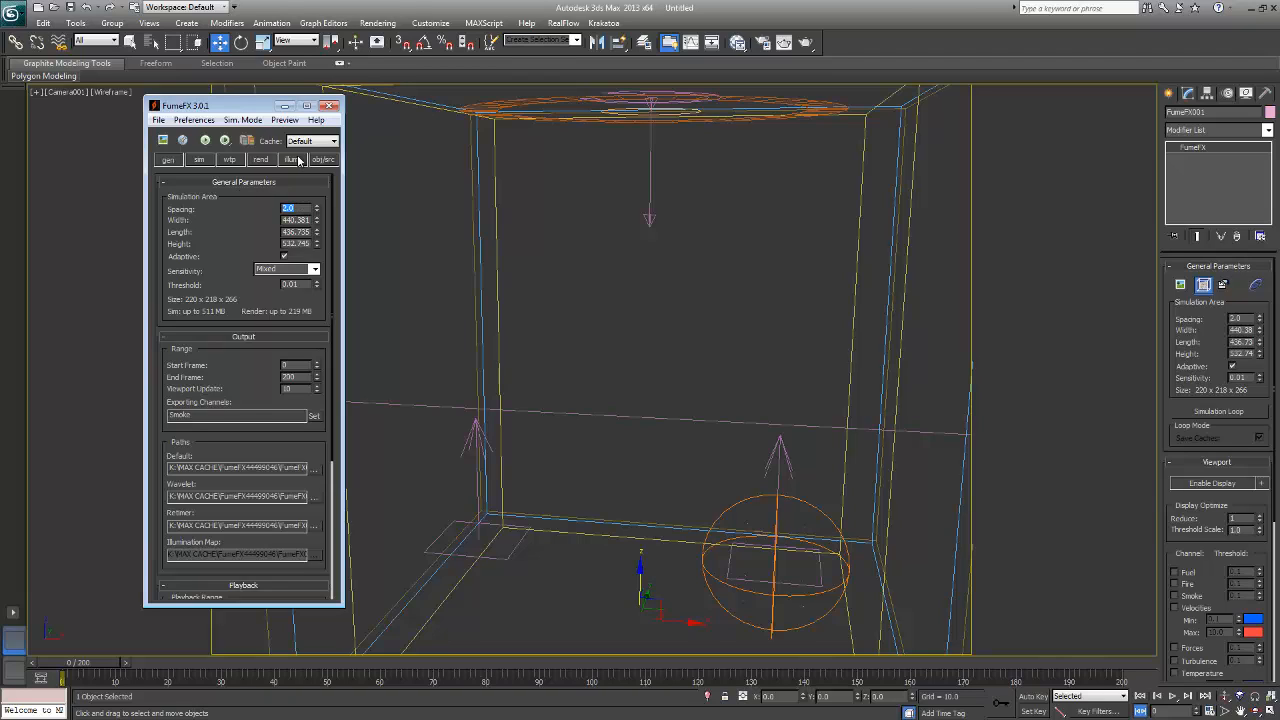
pyautogui.write('4')
pyautogui.press('Return')
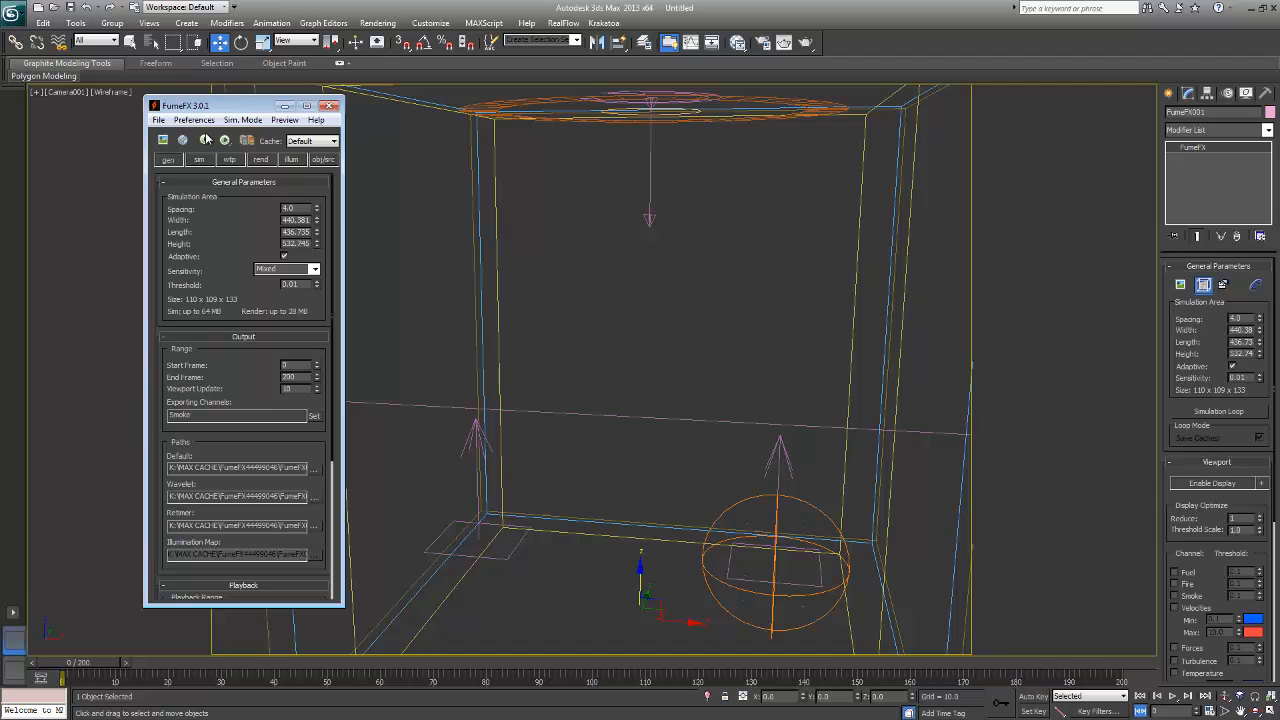
# - Run the default FumeFX simulation through frame 200 and show its smoke in the output preview
pyautogui.click(205, 141)
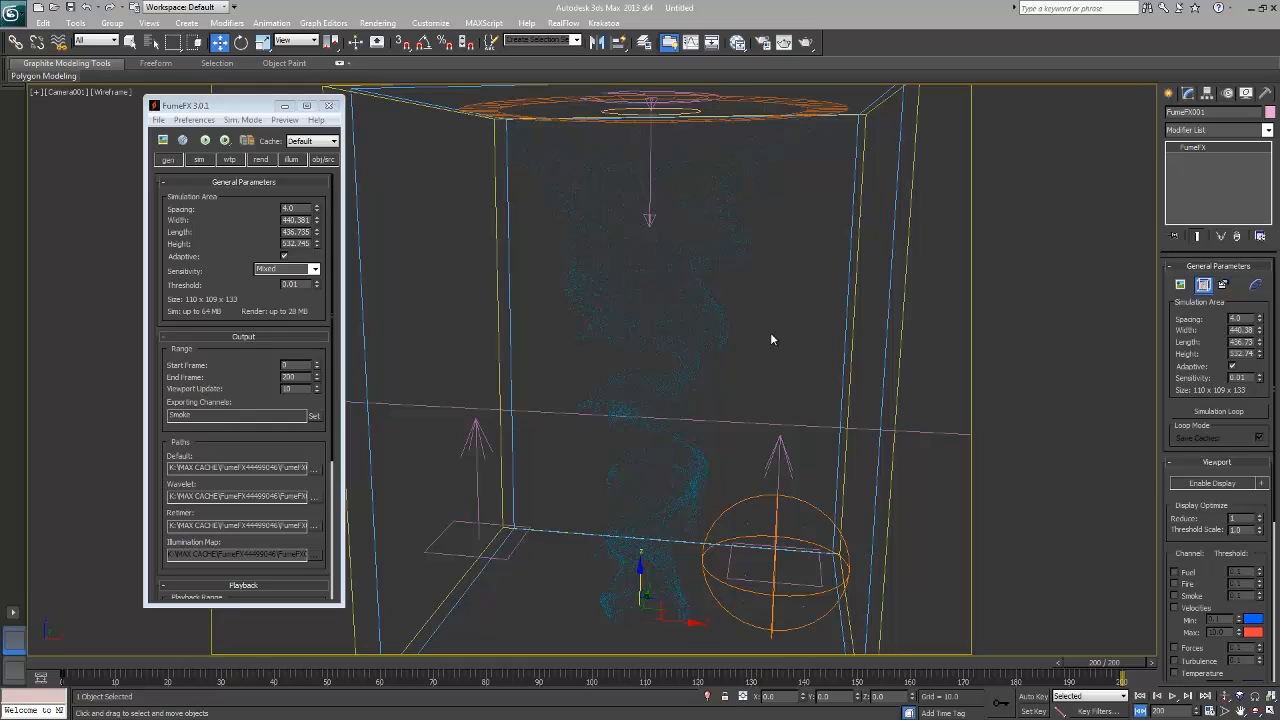
pyautogui.click(164, 141)
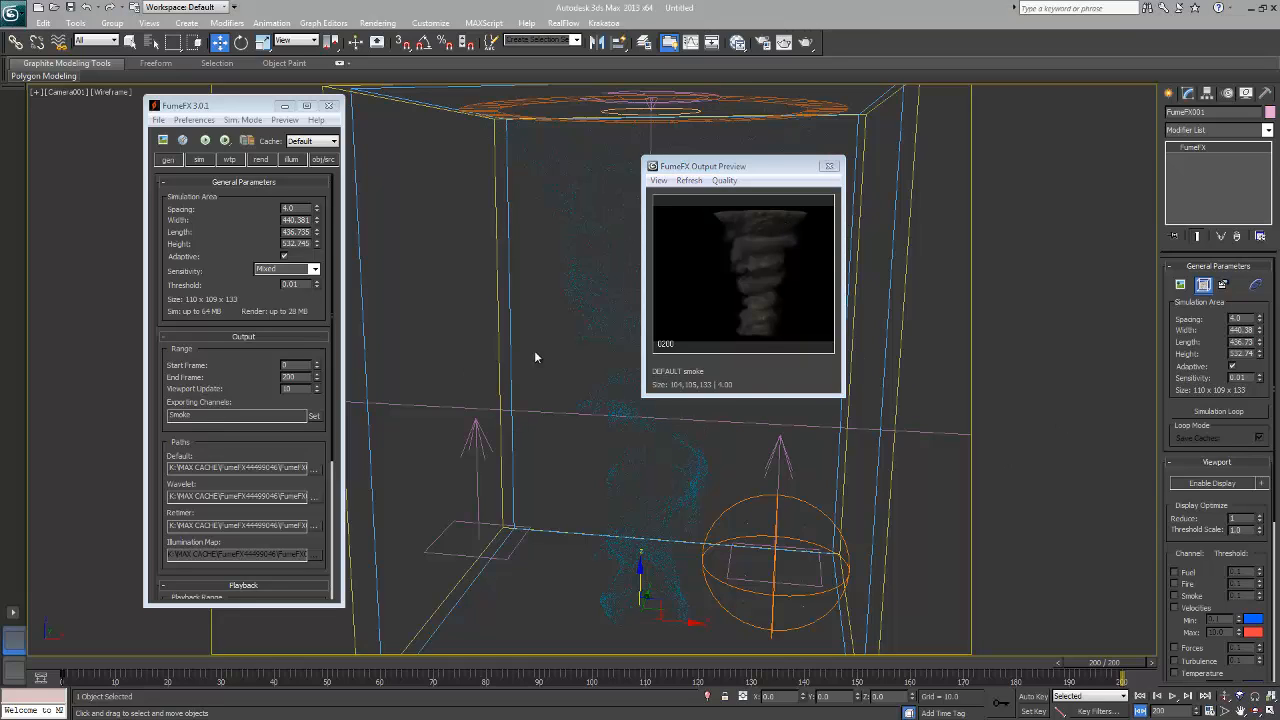
pyautogui.click(204, 141)
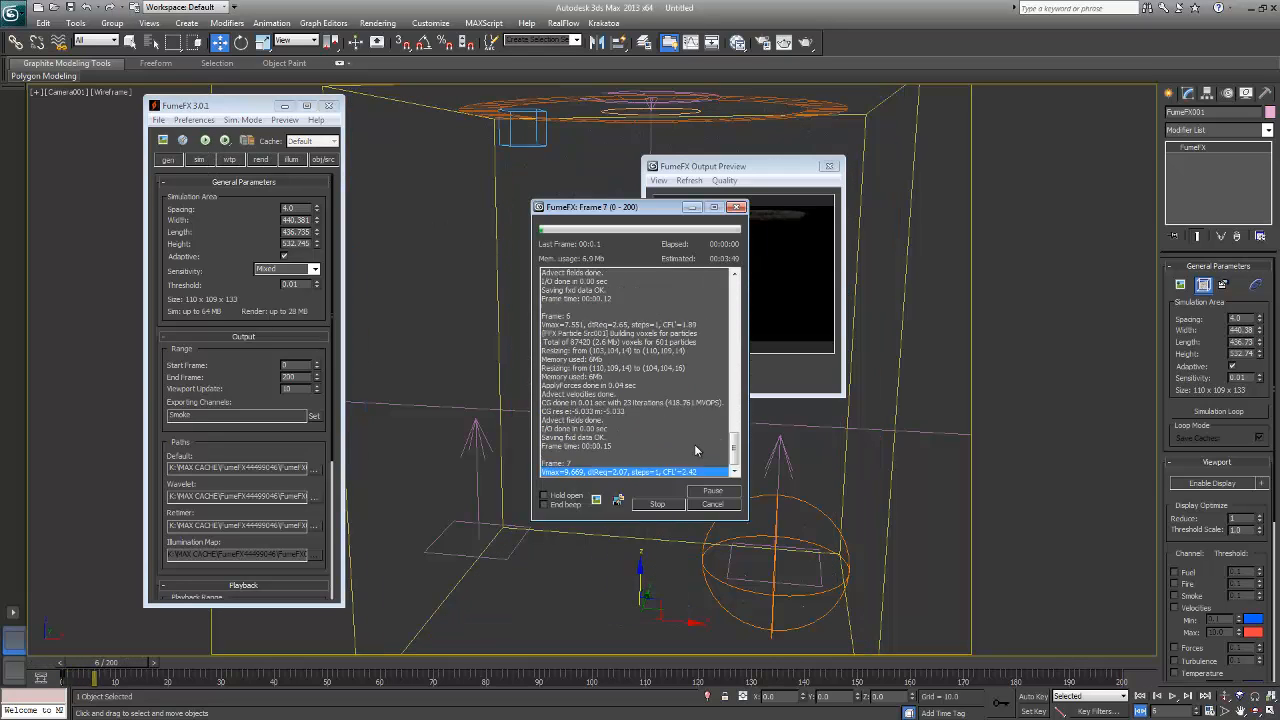
pyautogui.click(660, 505)
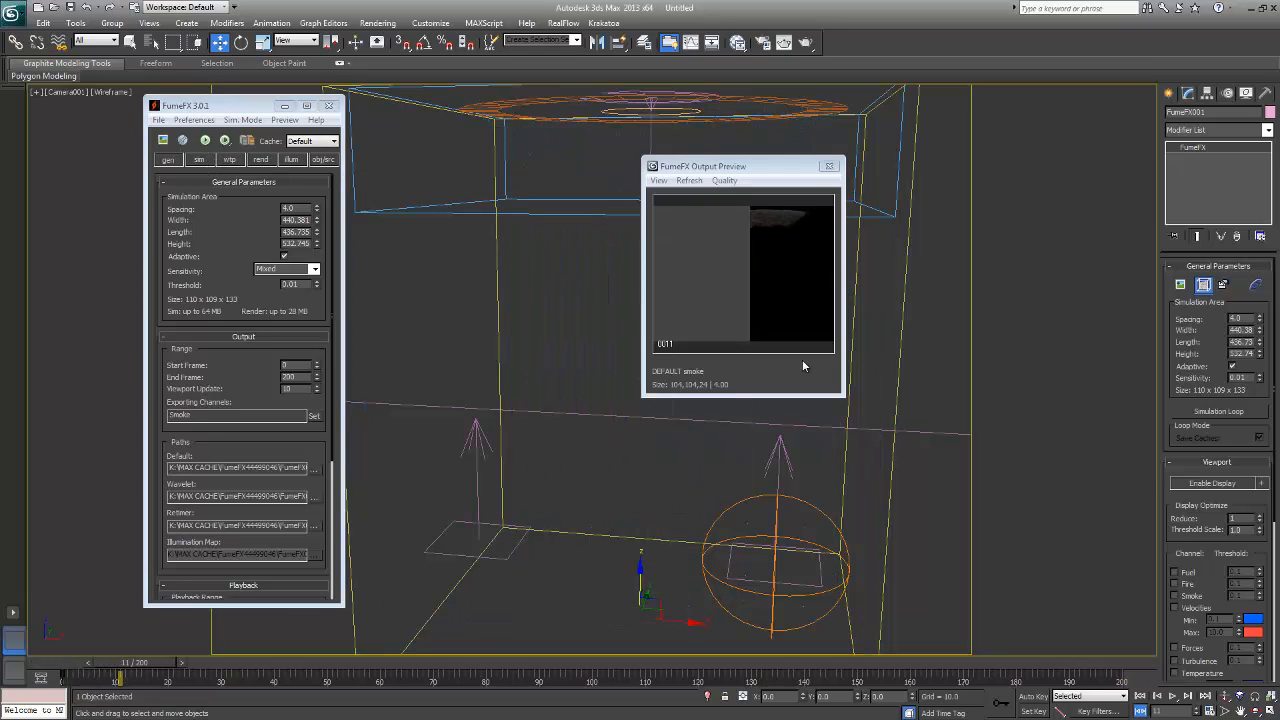
pyautogui.click(829, 167)
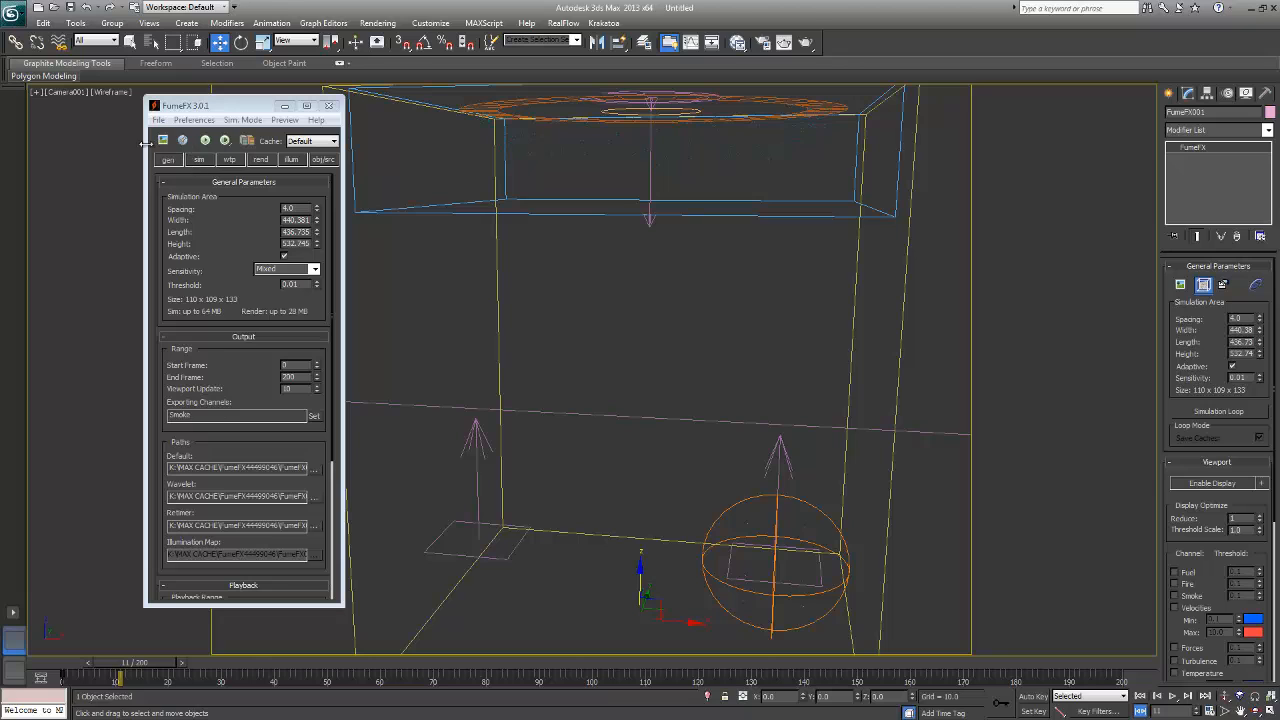
pyautogui.click(247, 140)
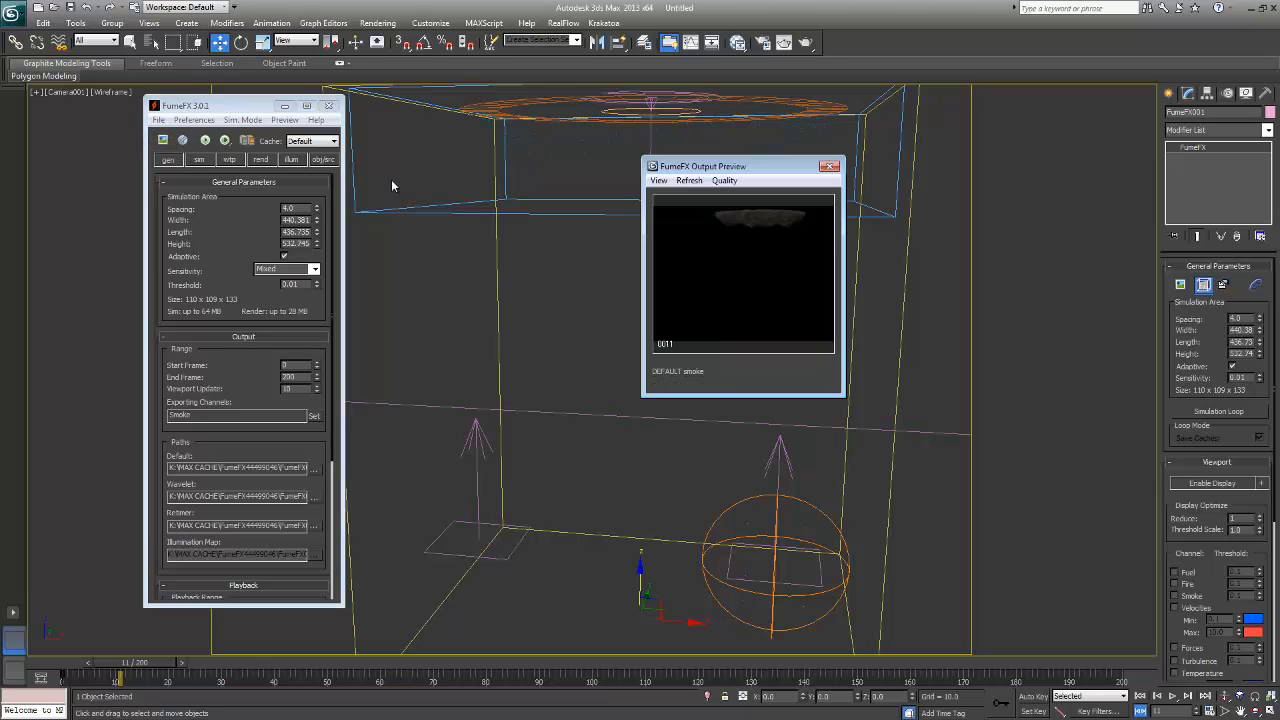
# - Review the simulated smoke through timeline playback and the _ffx.avi preview movie, and enlarge the output preview
pyautogui.click(1173, 697)
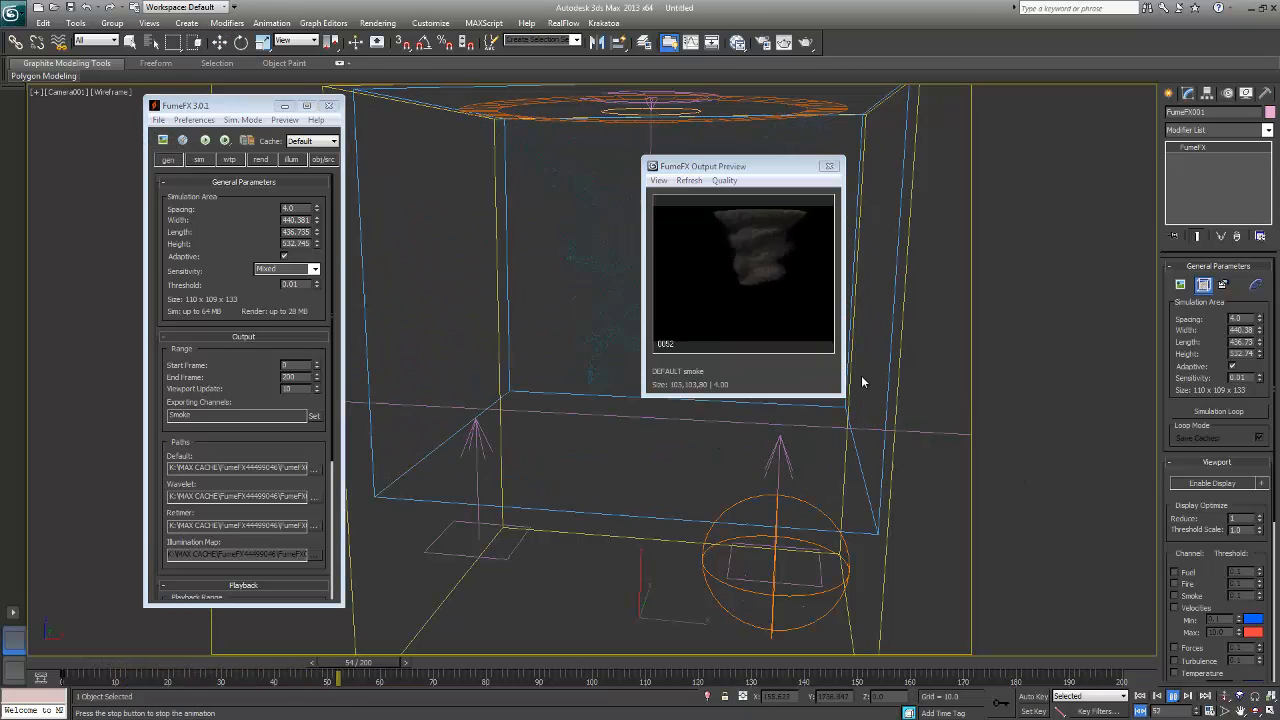
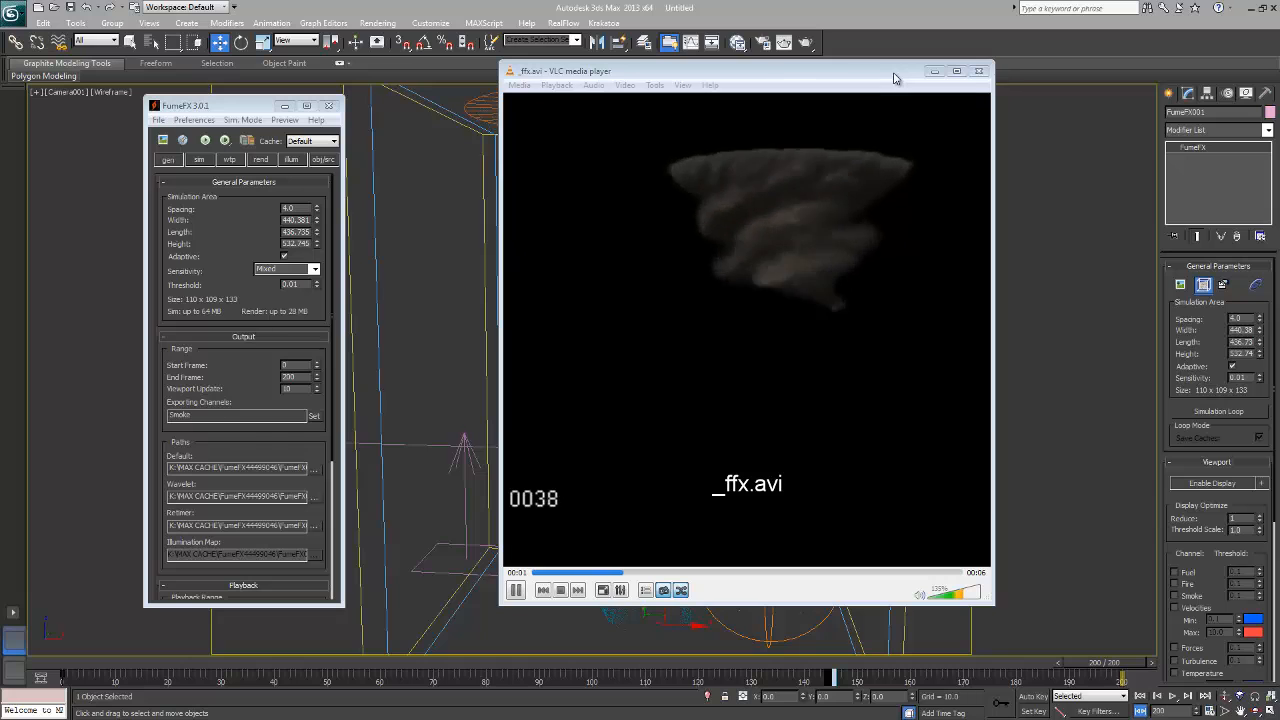
pyautogui.click(980, 72)
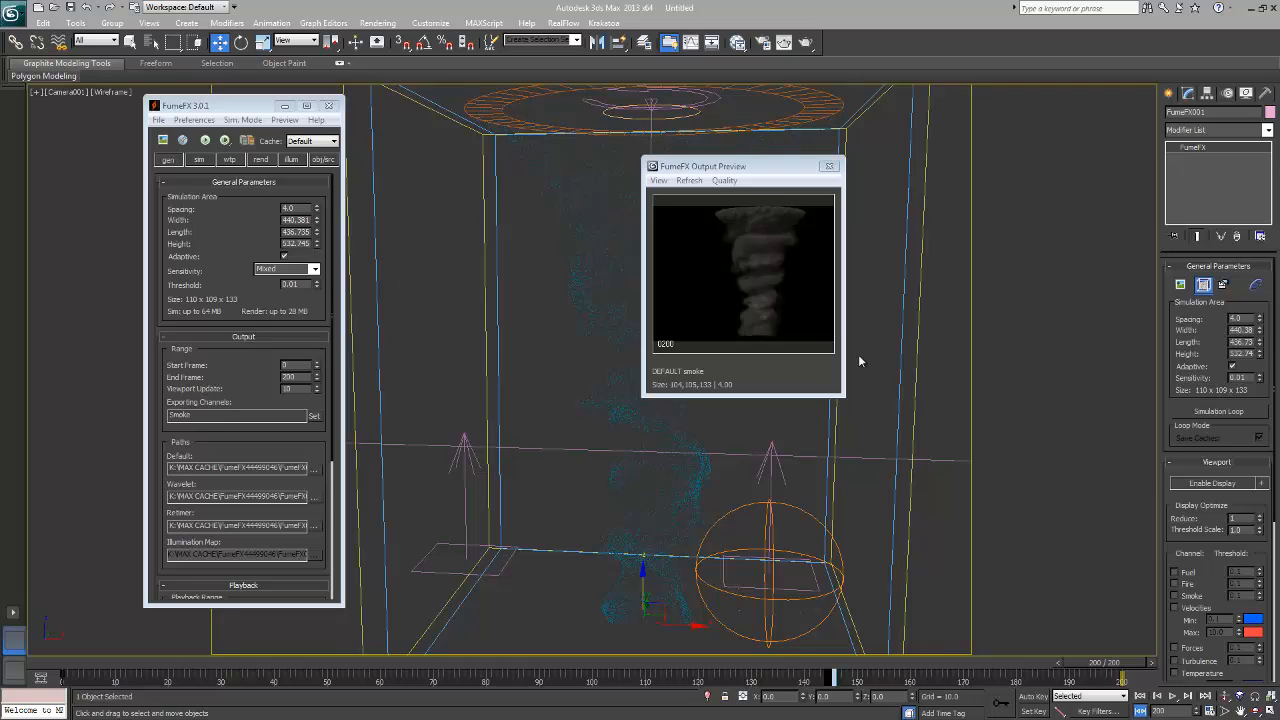
pyautogui.moveTo(840, 396); pyautogui.dragTo(1001, 552)
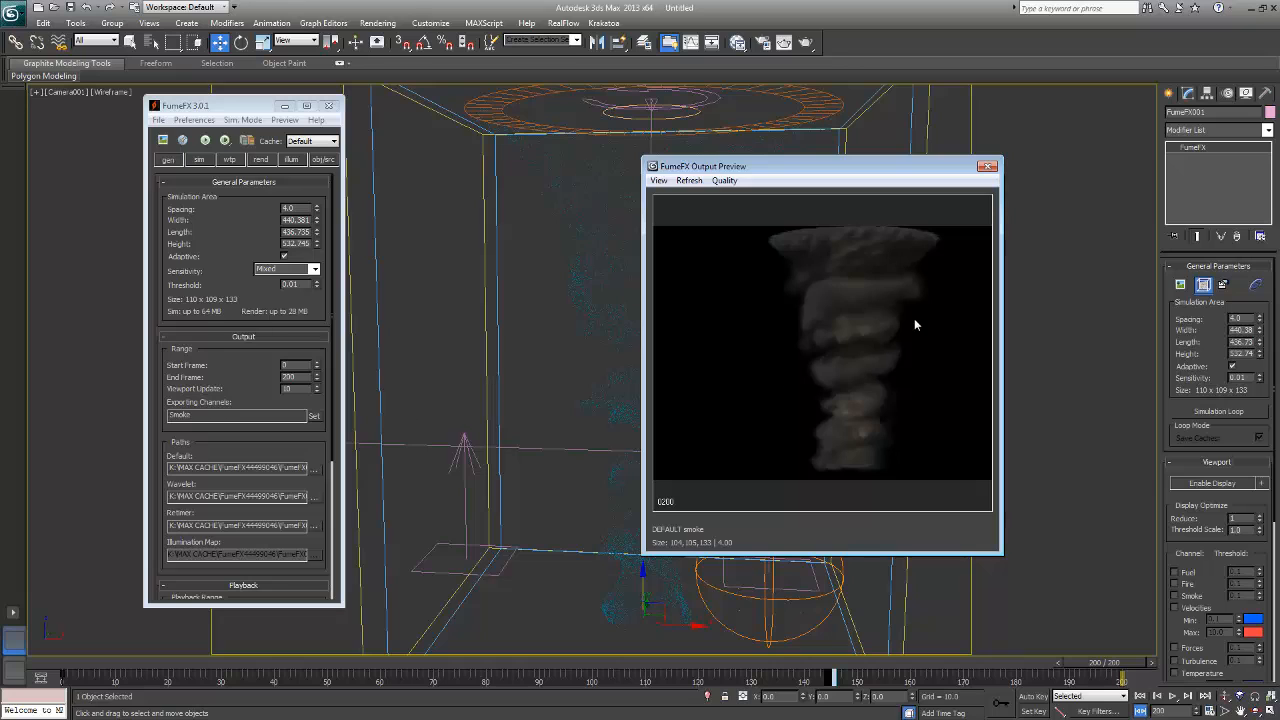
# - Switch the smoke color gradient to keyless mode in the FumeFX rendering parameters
pyautogui.moveTo(270, 372); pyautogui.dragTo(279, 160)
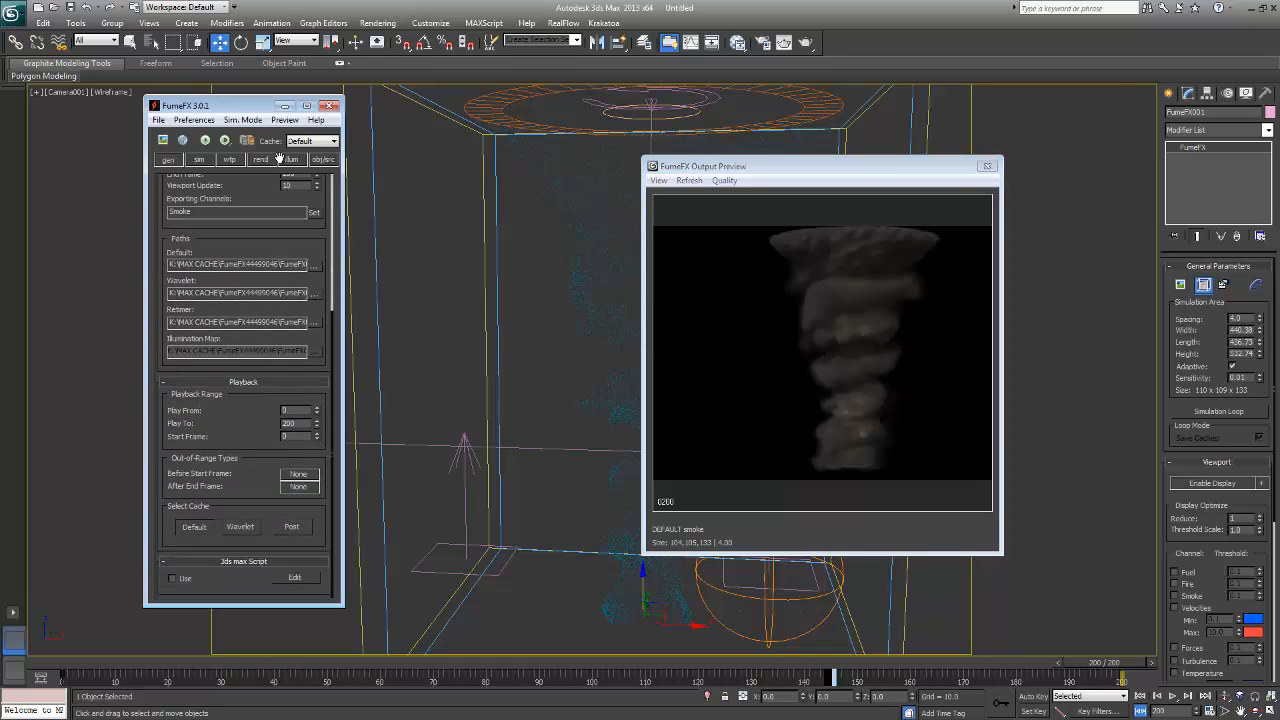
pyautogui.scroll(3, 279, 160)
pyautogui.click(262, 159)
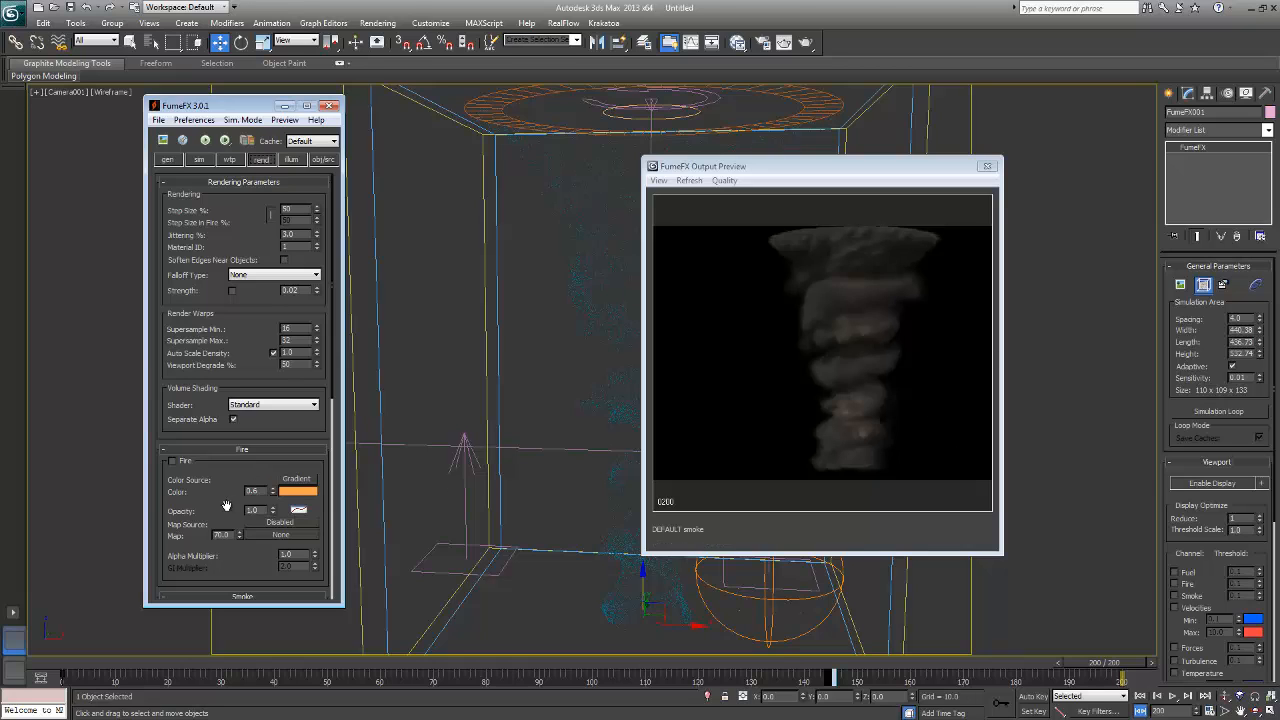
pyautogui.scroll(-5, 295, 485)
pyautogui.rightClick(295, 437)
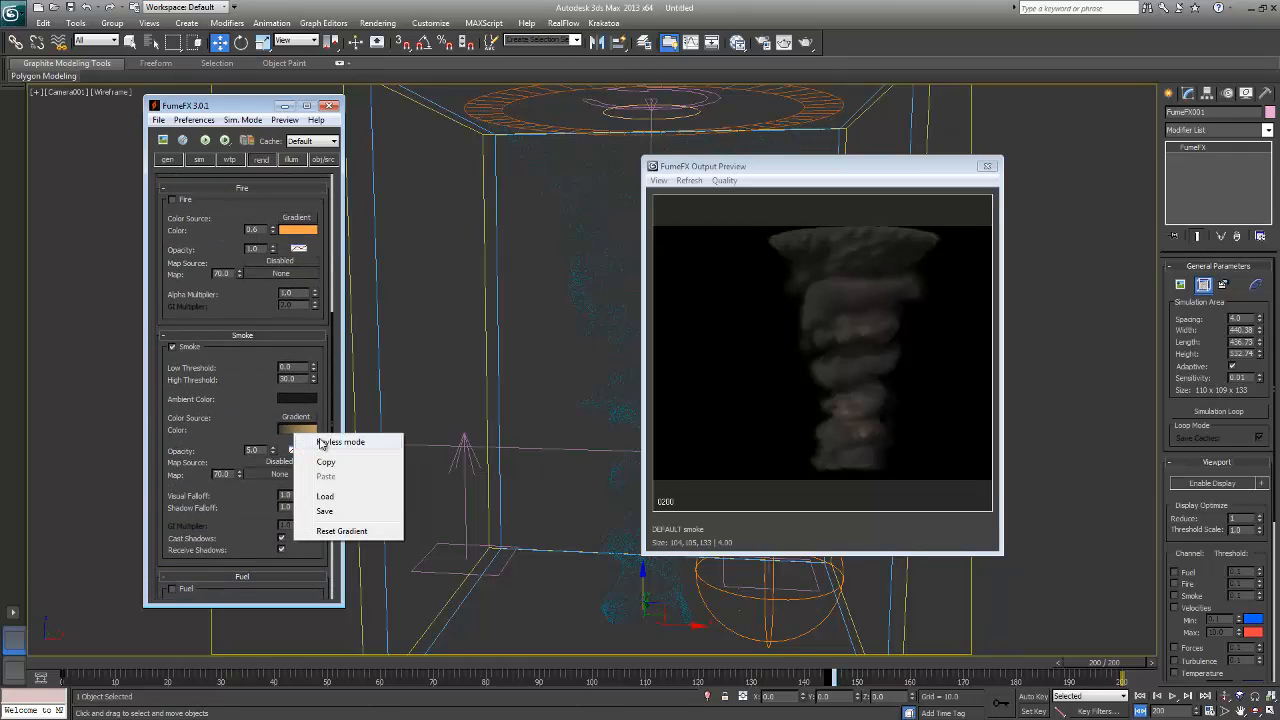
pyautogui.click(312, 441)
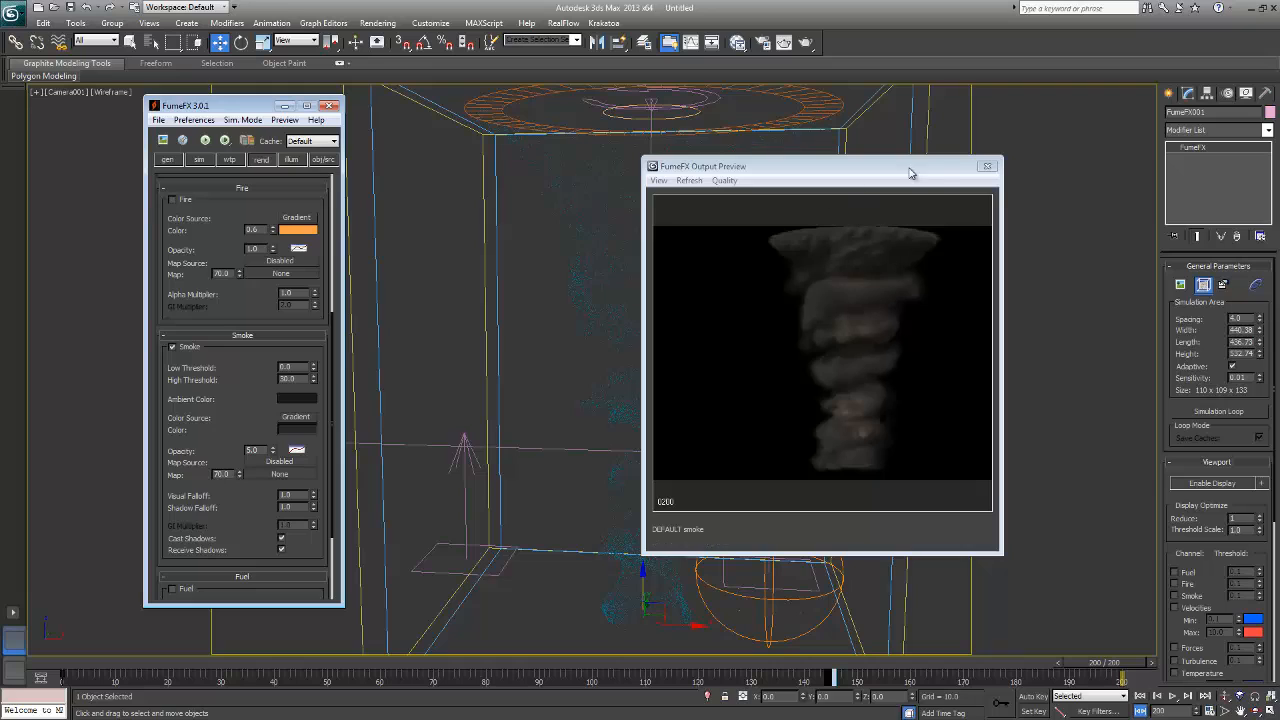
# - Play the recolored smoke from frame 0 in the output preview to check the tornado's look
pyautogui.moveTo(913, 174); pyautogui.dragTo(845, 177)
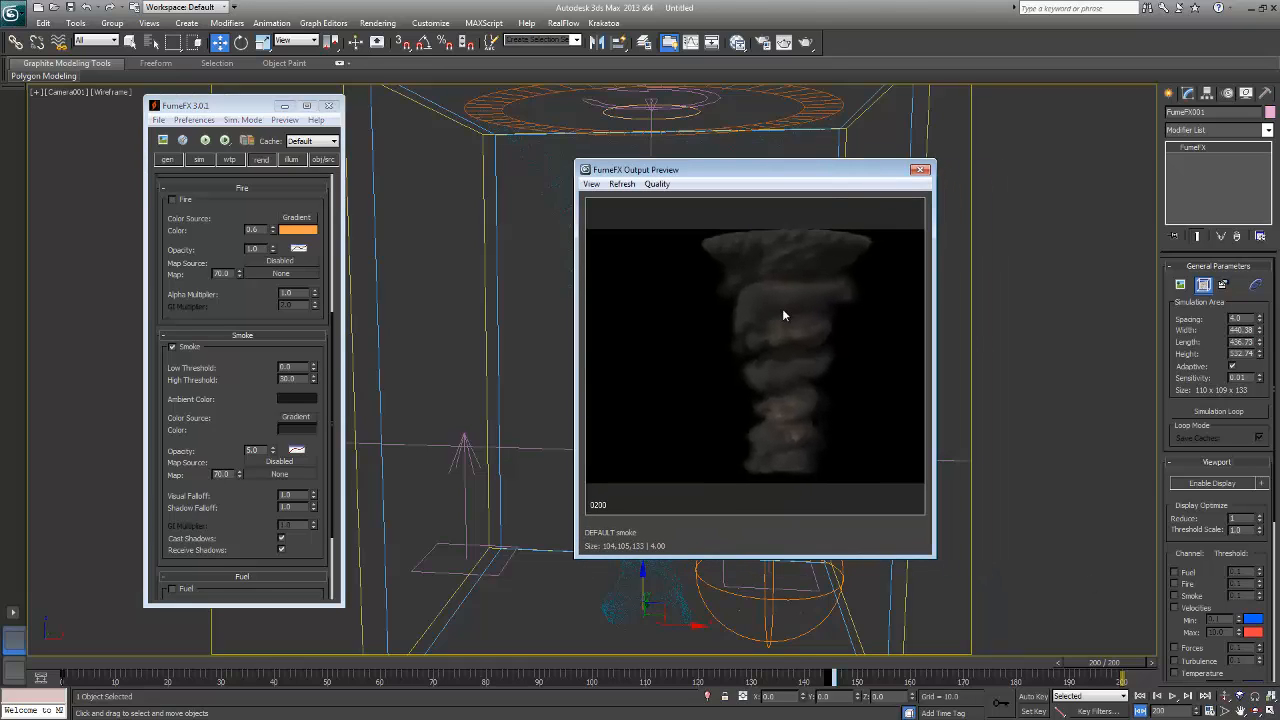
pyautogui.click(1158, 697)
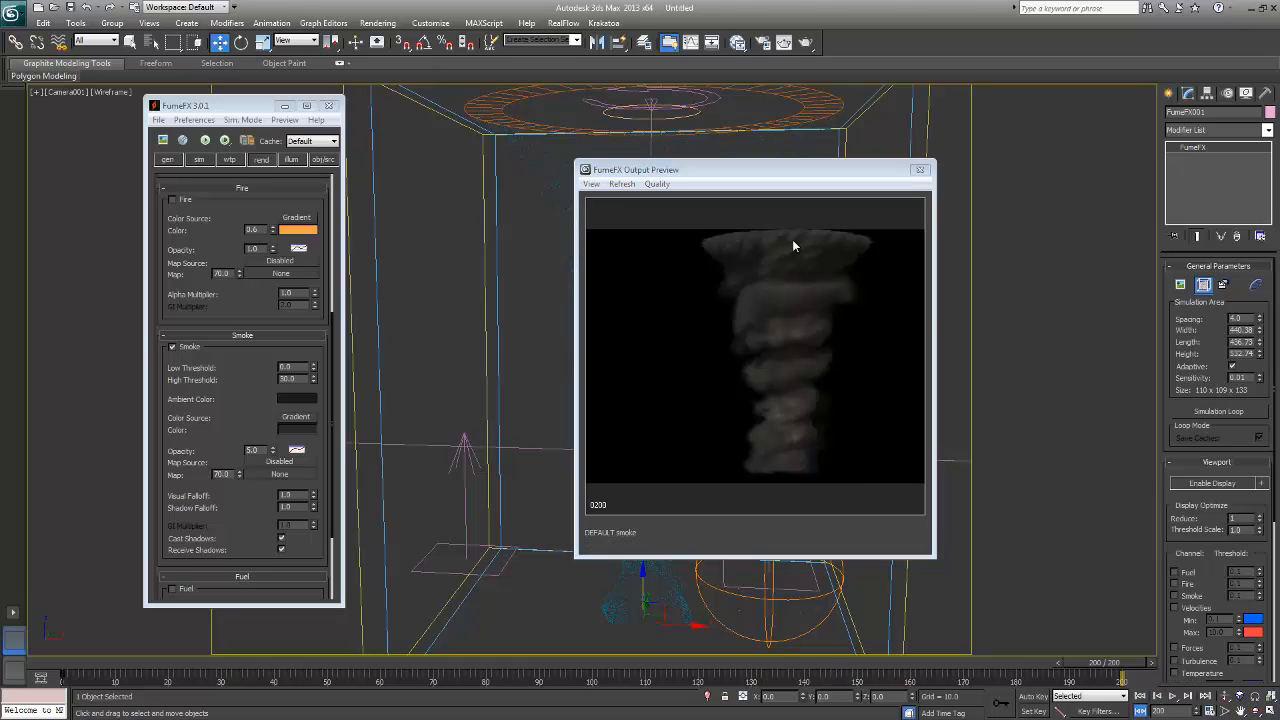
pyautogui.moveTo(674, 181); pyautogui.dragTo(540, 194)
pyautogui.click(1141, 697)
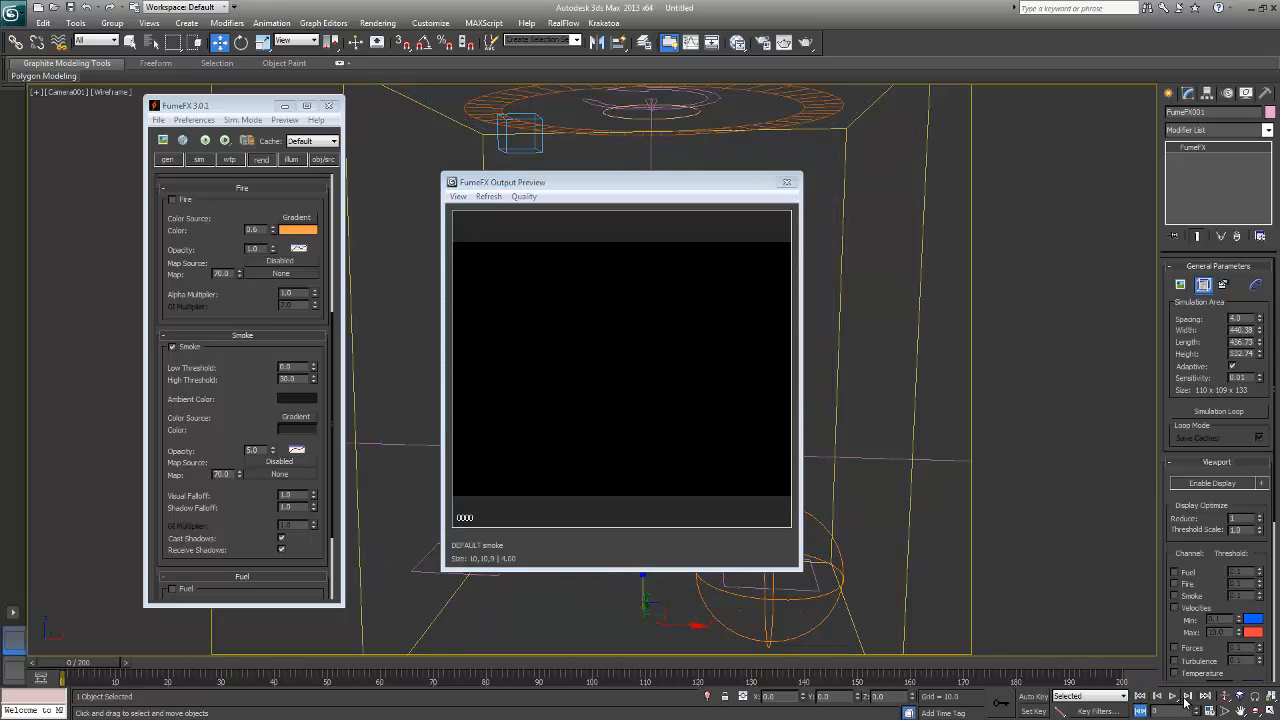
pyautogui.click(1172, 696)
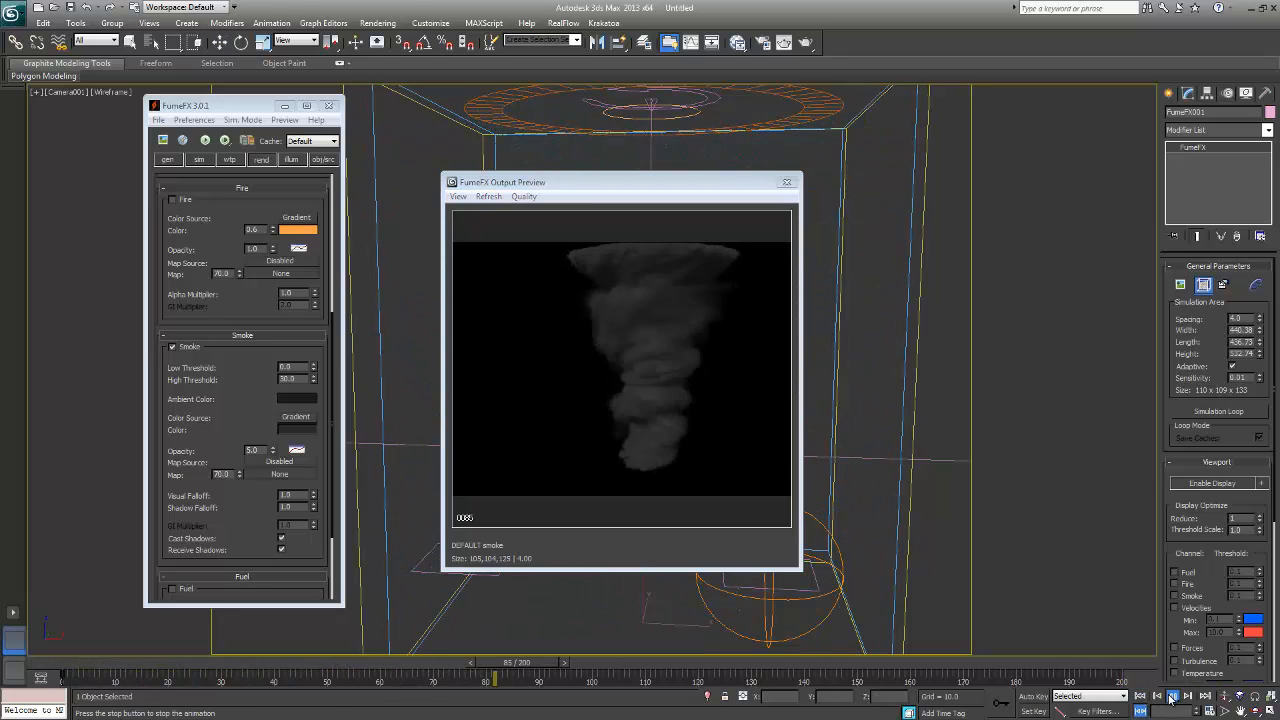
# - Stop playback and copy the fire opacity curve onto the smoke opacity curve, with the Smoke AFC graph open beside the preview
pyautogui.click(1172, 696)
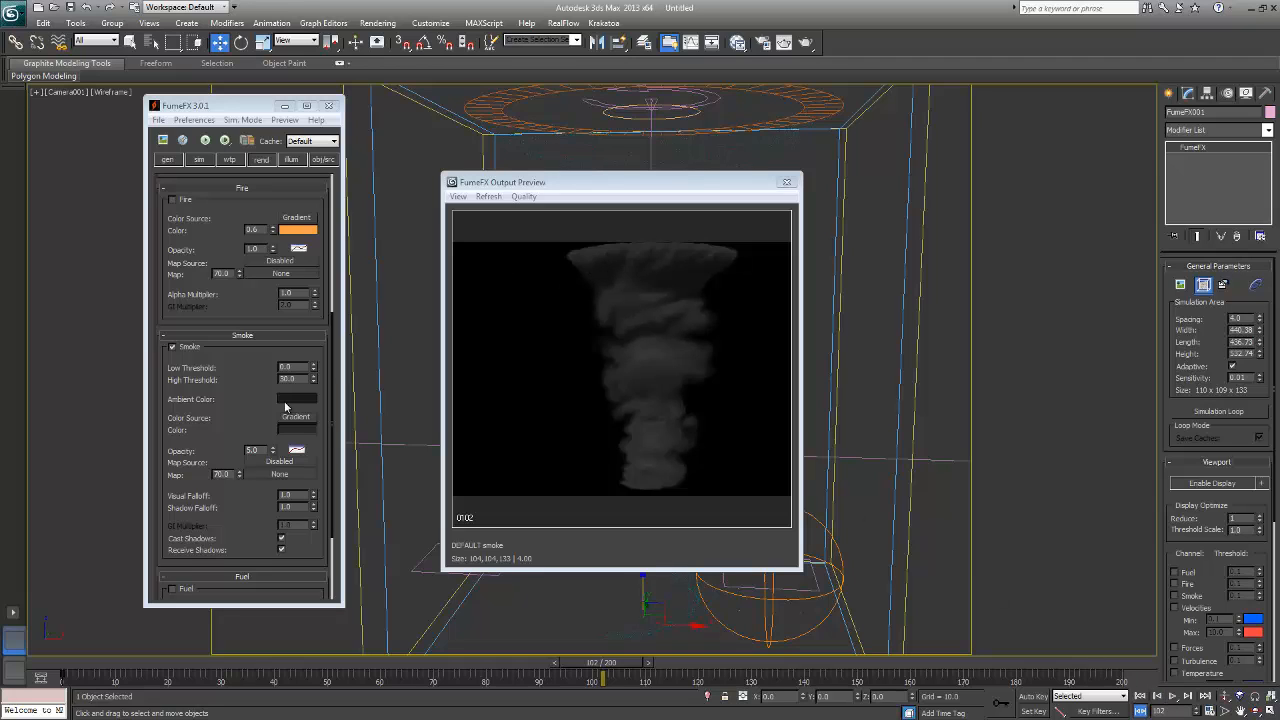
pyautogui.click(296, 450)
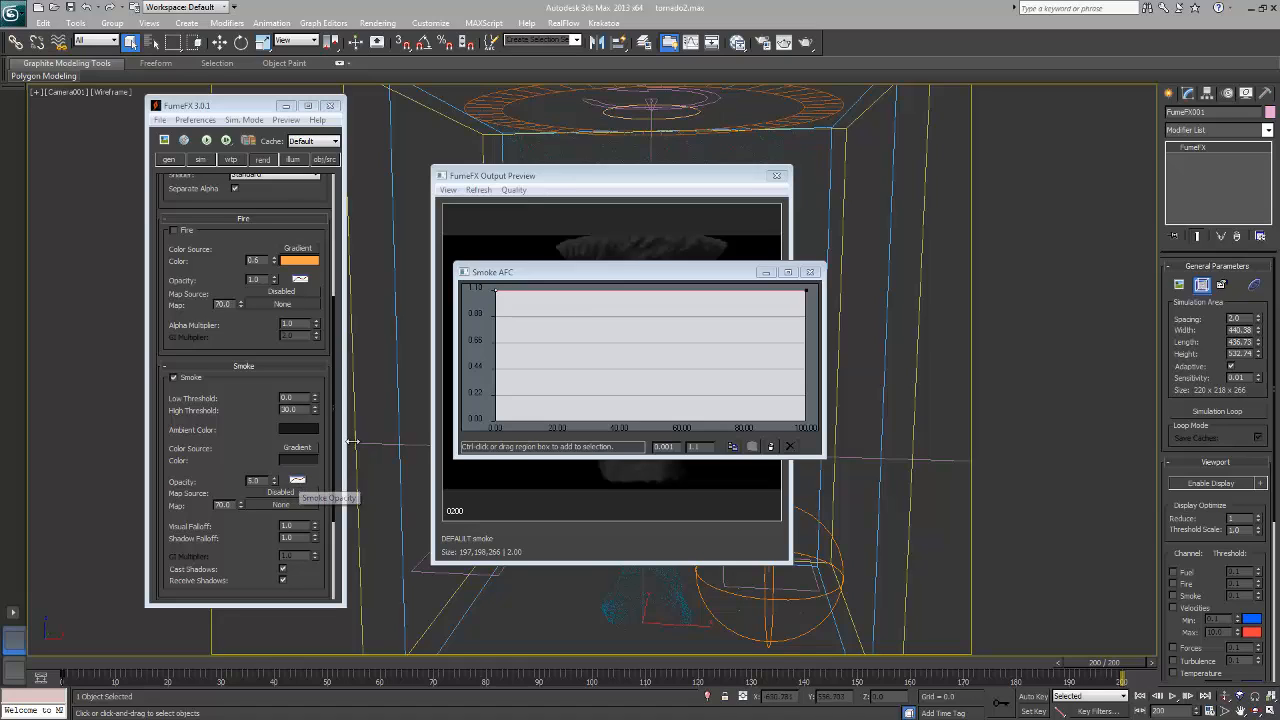
pyautogui.rightClick(301, 281)
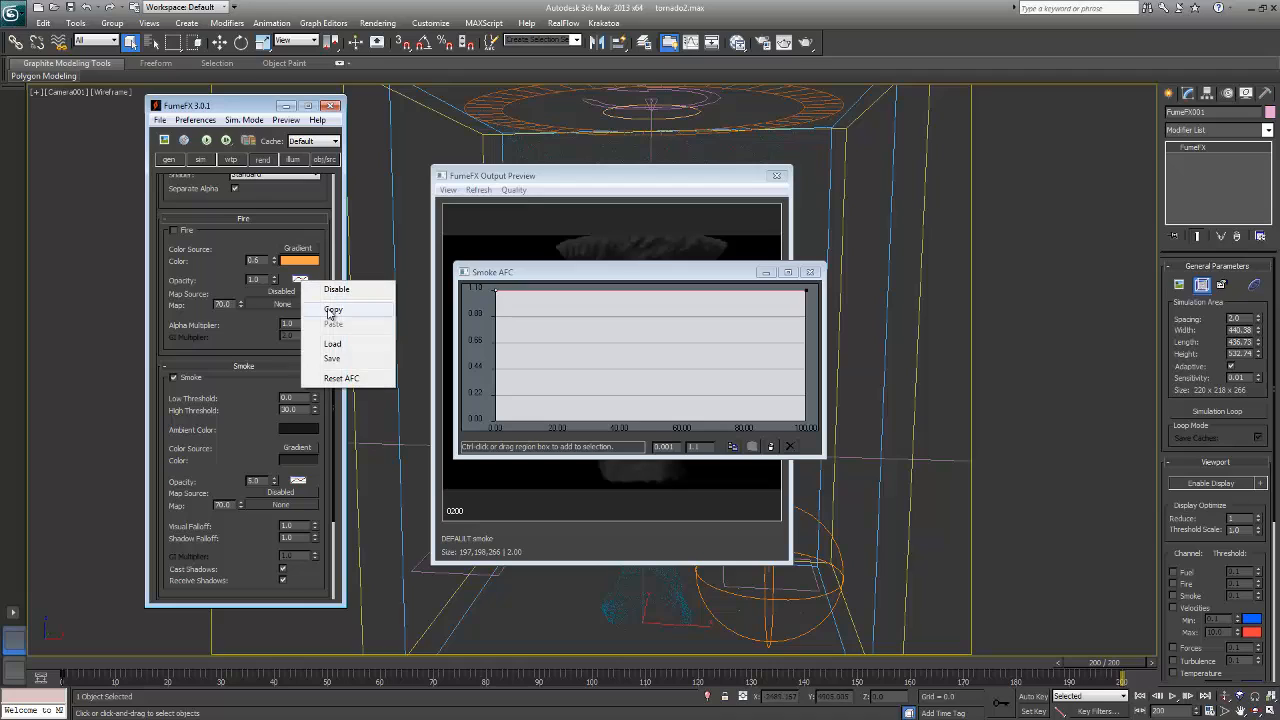
pyautogui.click(325, 306)
pyautogui.rightClick(298, 481)
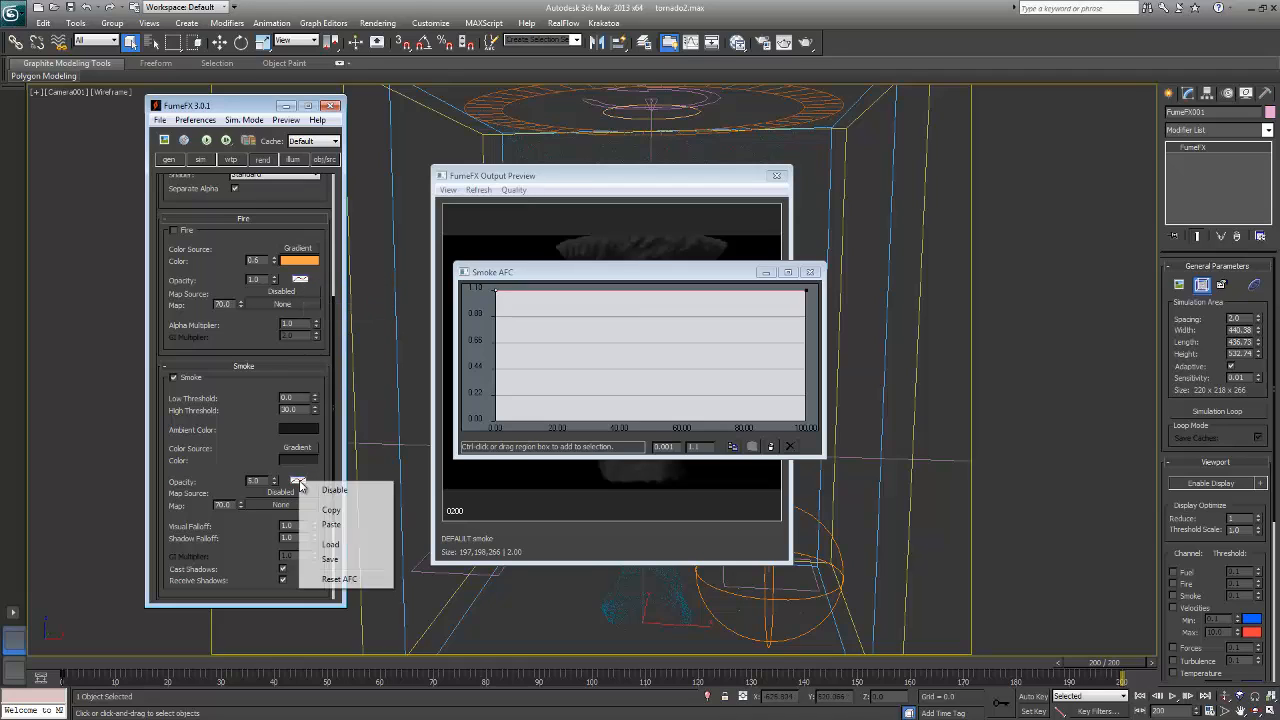
pyautogui.click(331, 524)
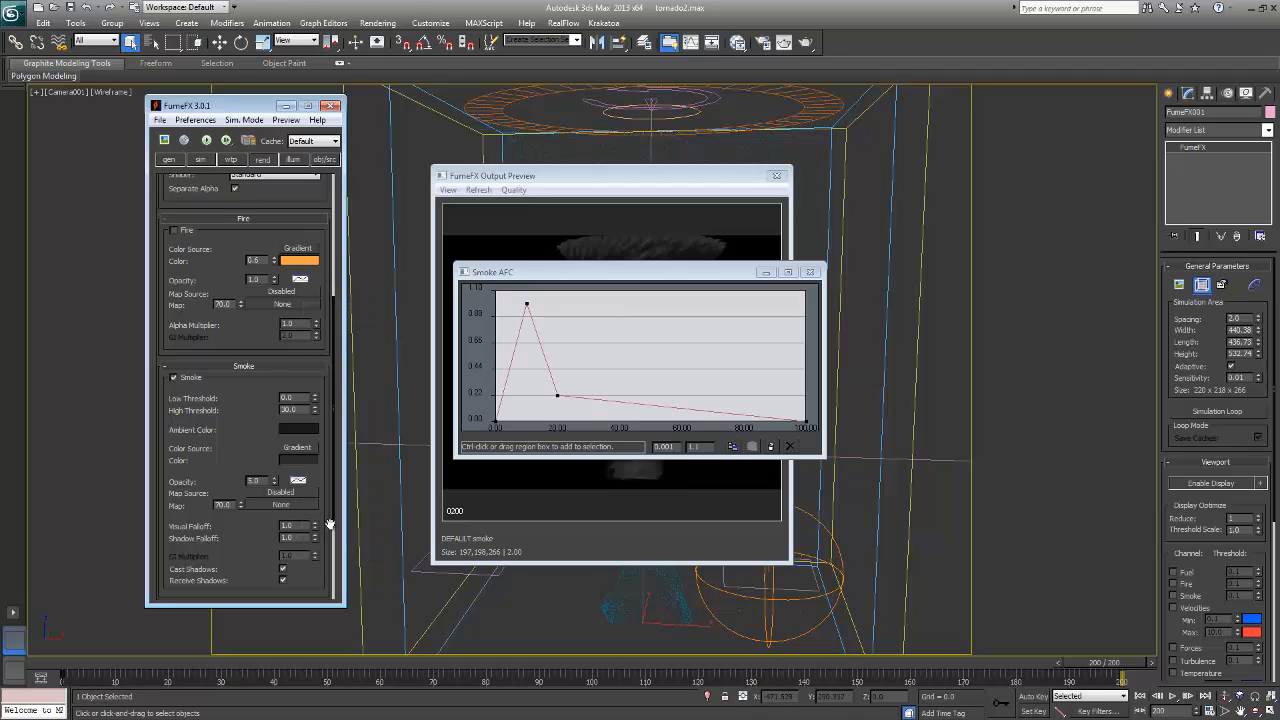
pyautogui.moveTo(662, 279); pyautogui.dragTo(1073, 217)
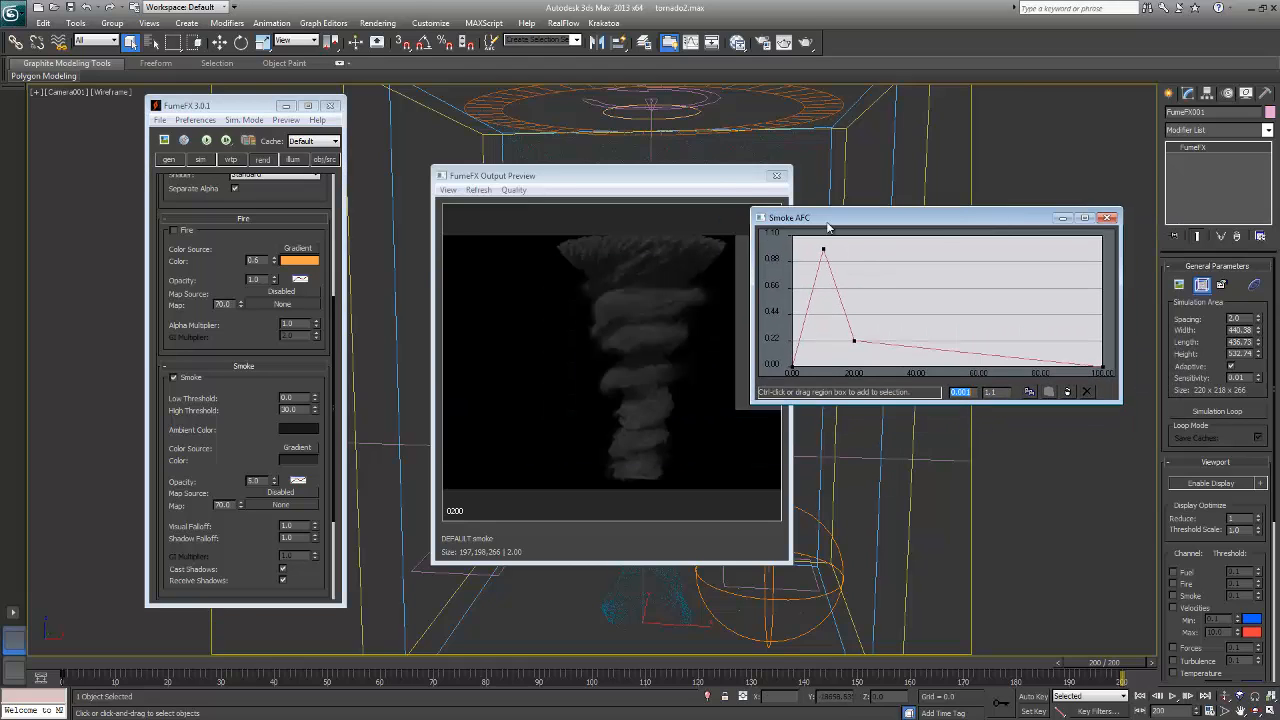
# - Close and reopen the FumeFX output preview to check the smoke with the pasted opacity curve
pyautogui.click(676, 186)
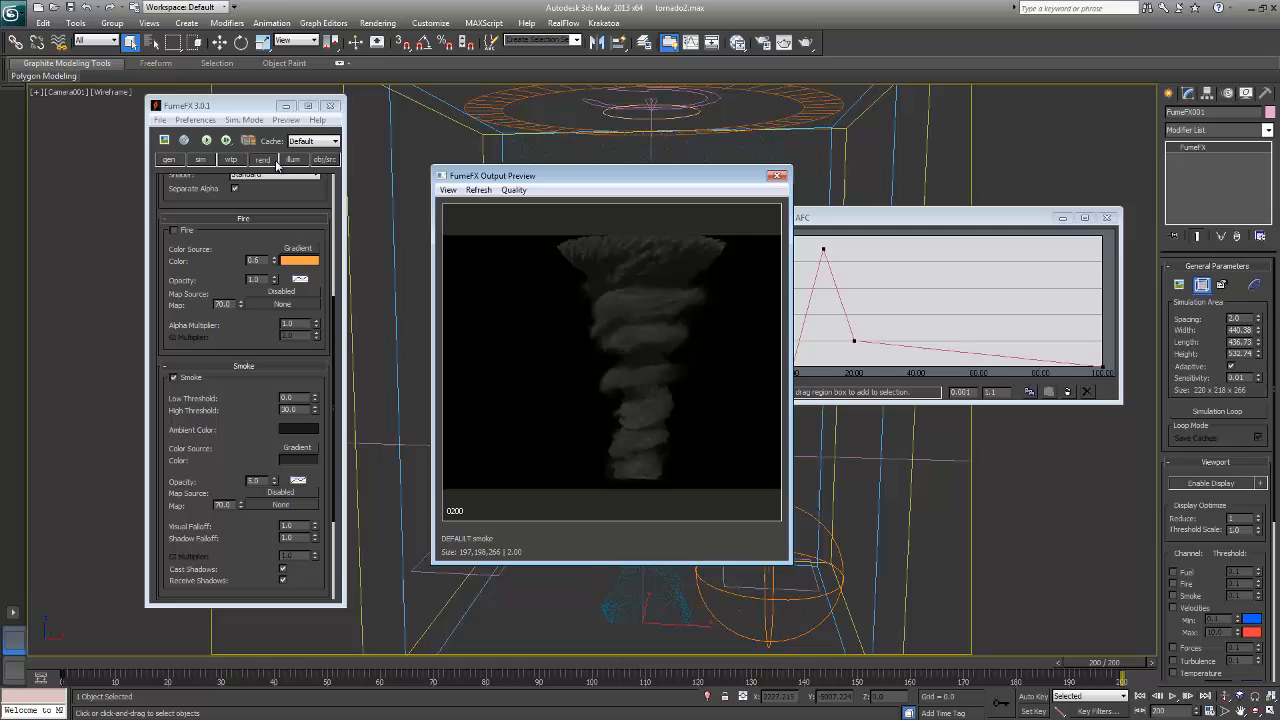
pyautogui.click(776, 175)
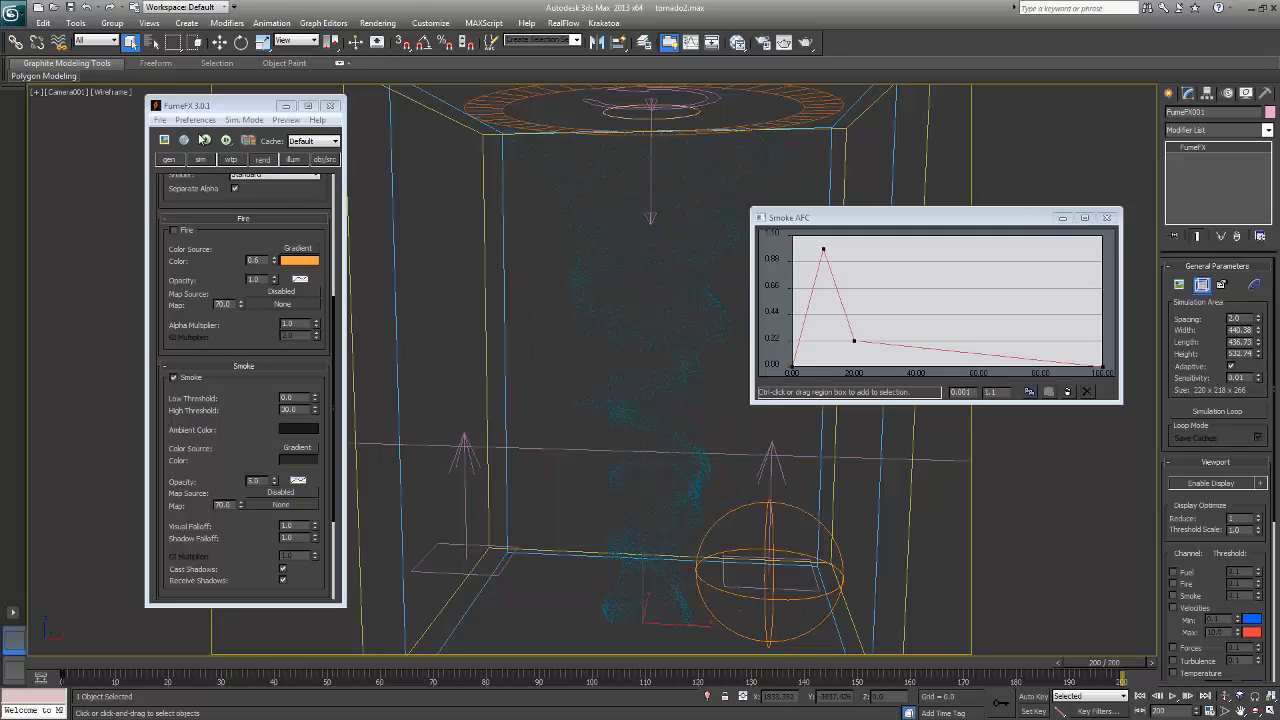
pyautogui.click(164, 141)
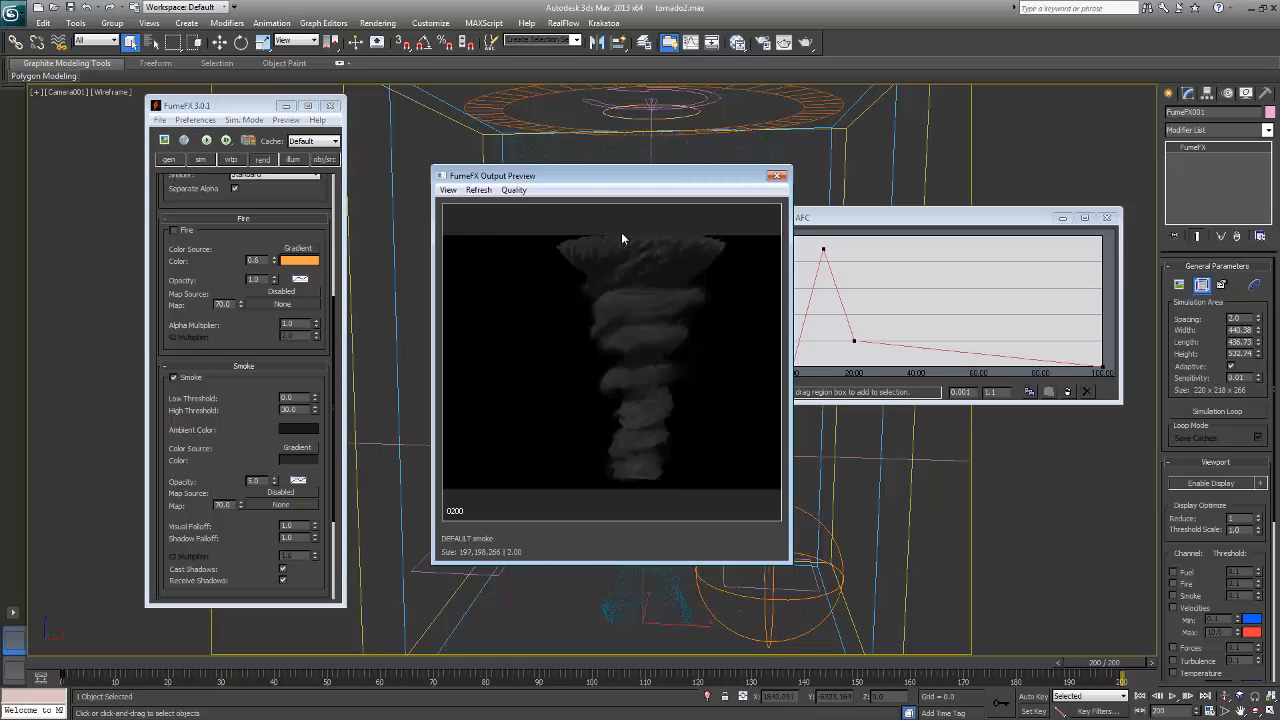
pyautogui.moveTo(697, 178); pyautogui.dragTo(660, 182)
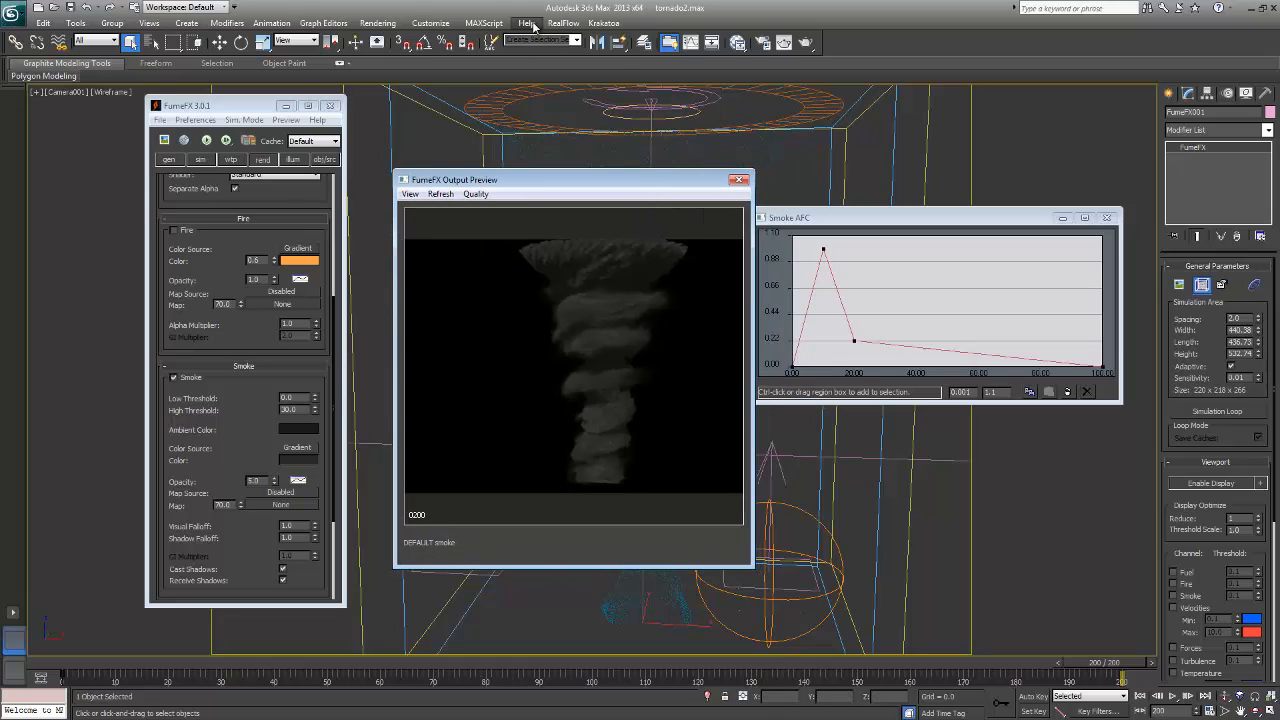
# - Turn off saving the render output to file and render frame 200 through Camera001
pyautogui.press('F10')
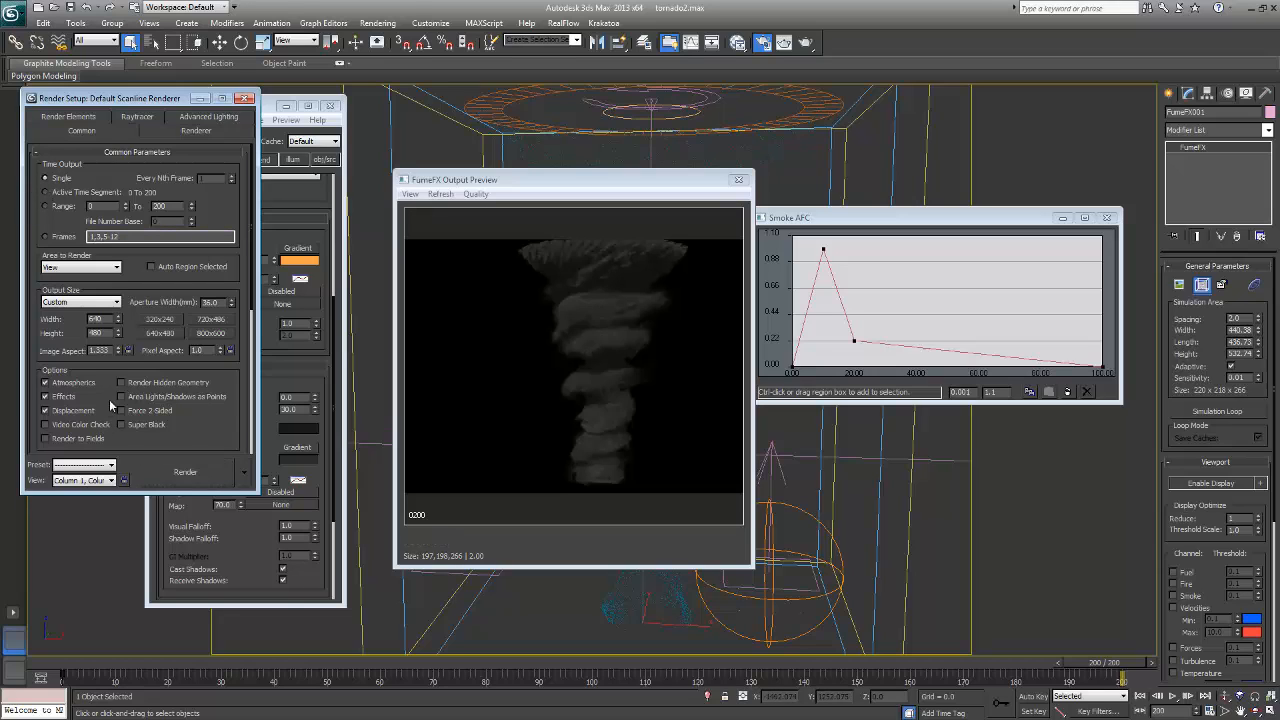
pyautogui.moveTo(116, 413); pyautogui.dragTo(86, 209)
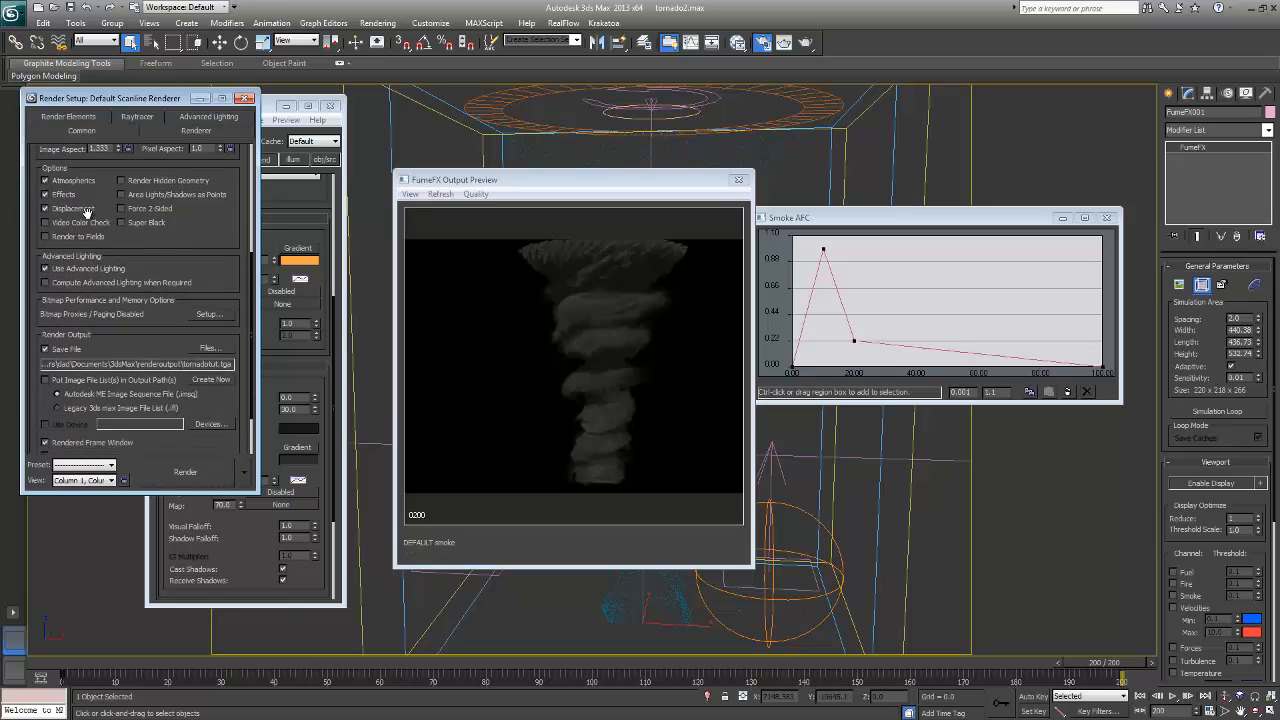
pyautogui.click(46, 349)
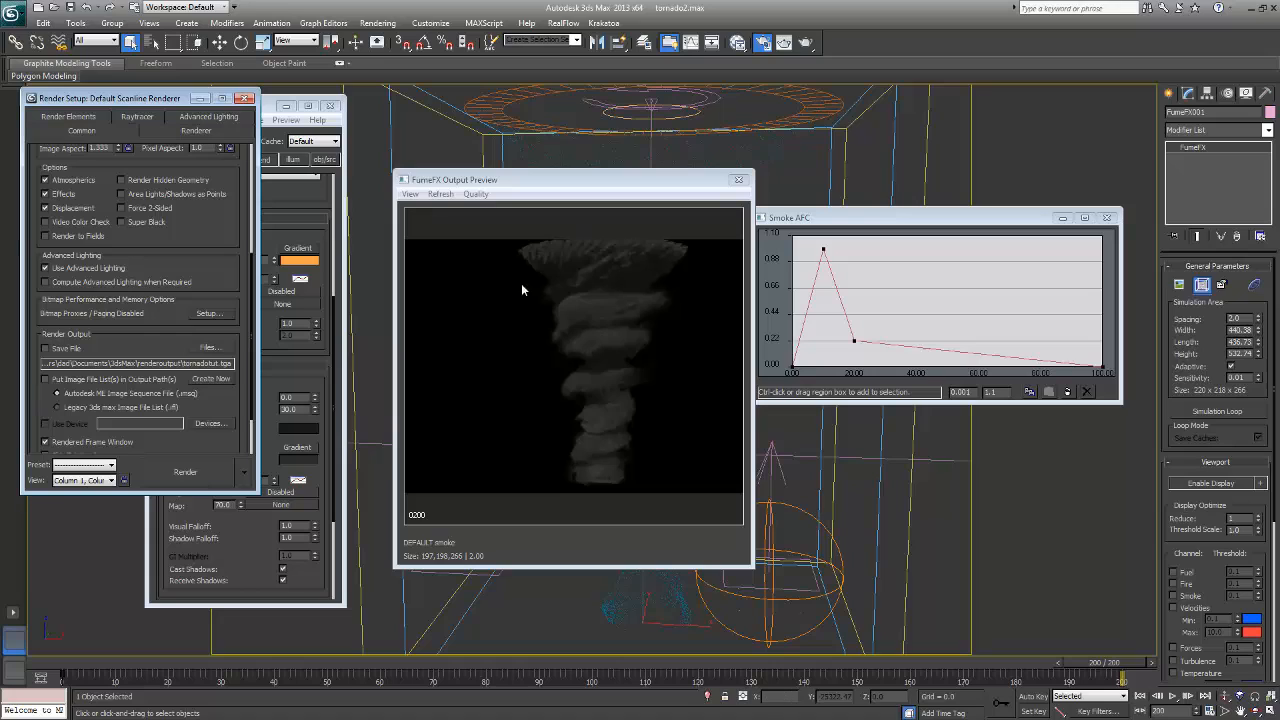
pyautogui.click(182, 472)
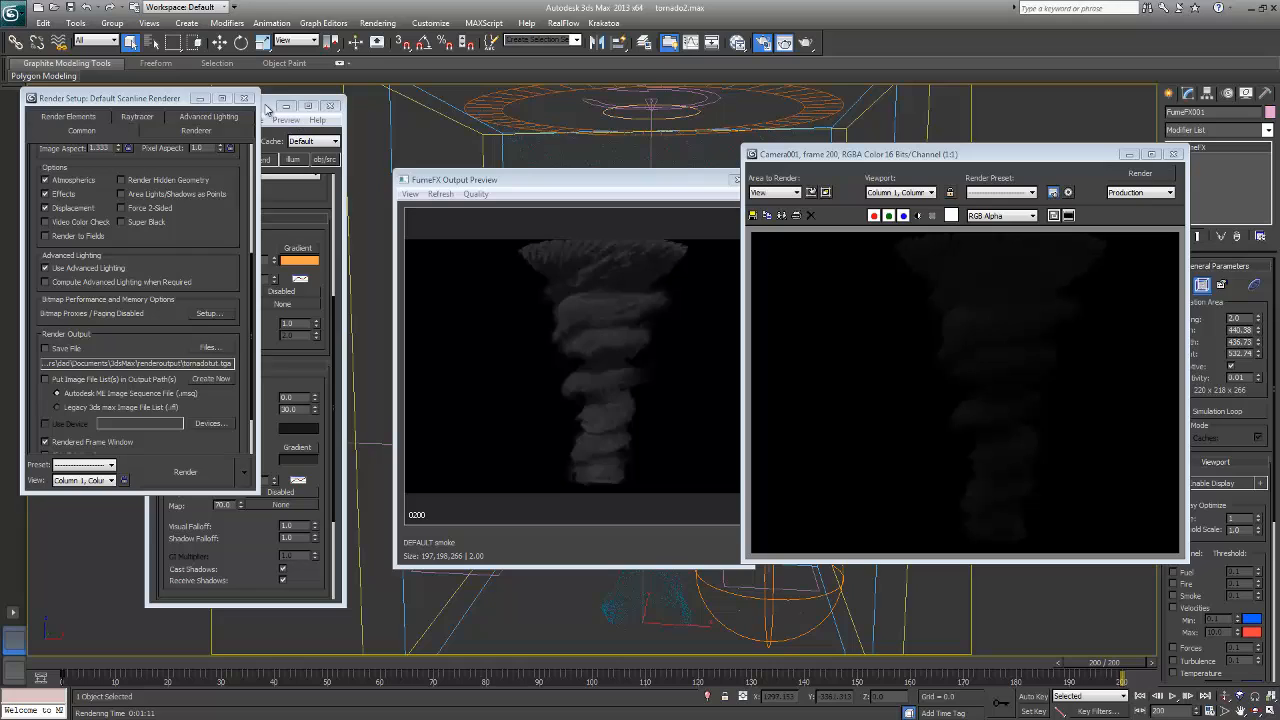
# - Brighten the smoke color to a gray with red, green and blue at 30, and render frame 200 again
pyautogui.click(294, 426)
pyautogui.click(294, 461)
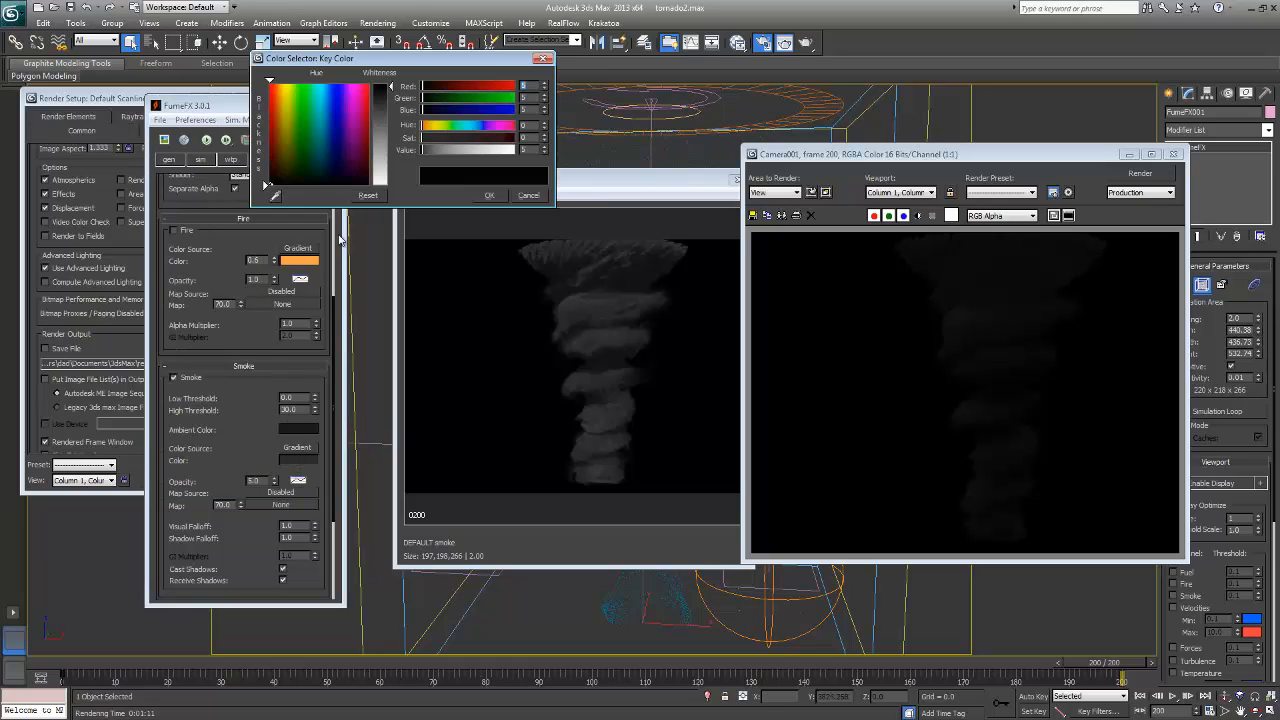
pyautogui.moveTo(391, 88); pyautogui.dragTo(393, 100)
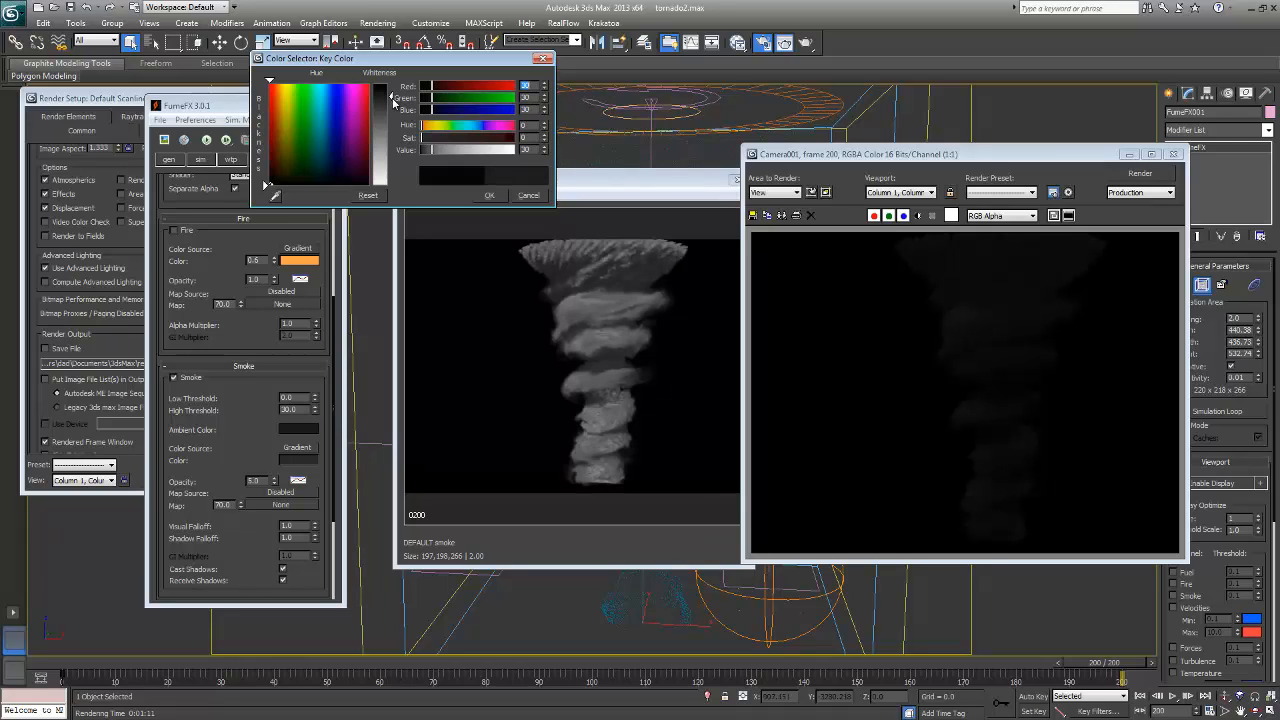
pyautogui.click(489, 195)
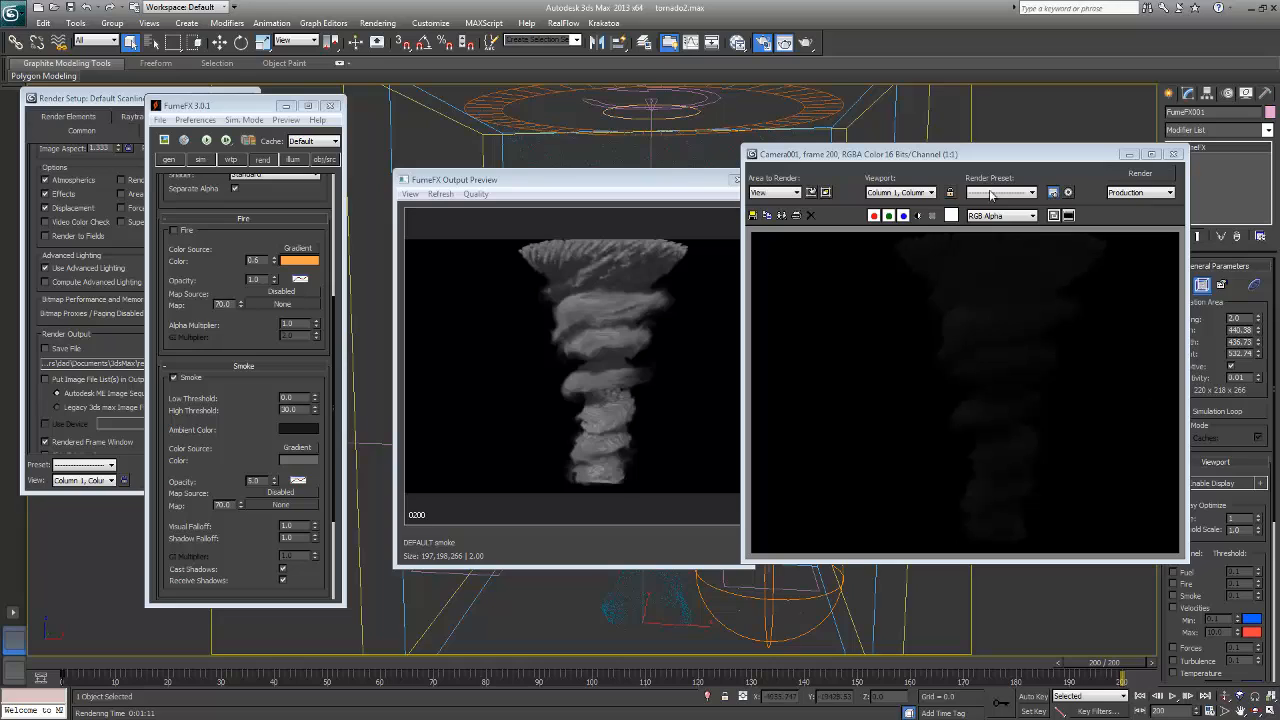
pyautogui.click(1141, 175)
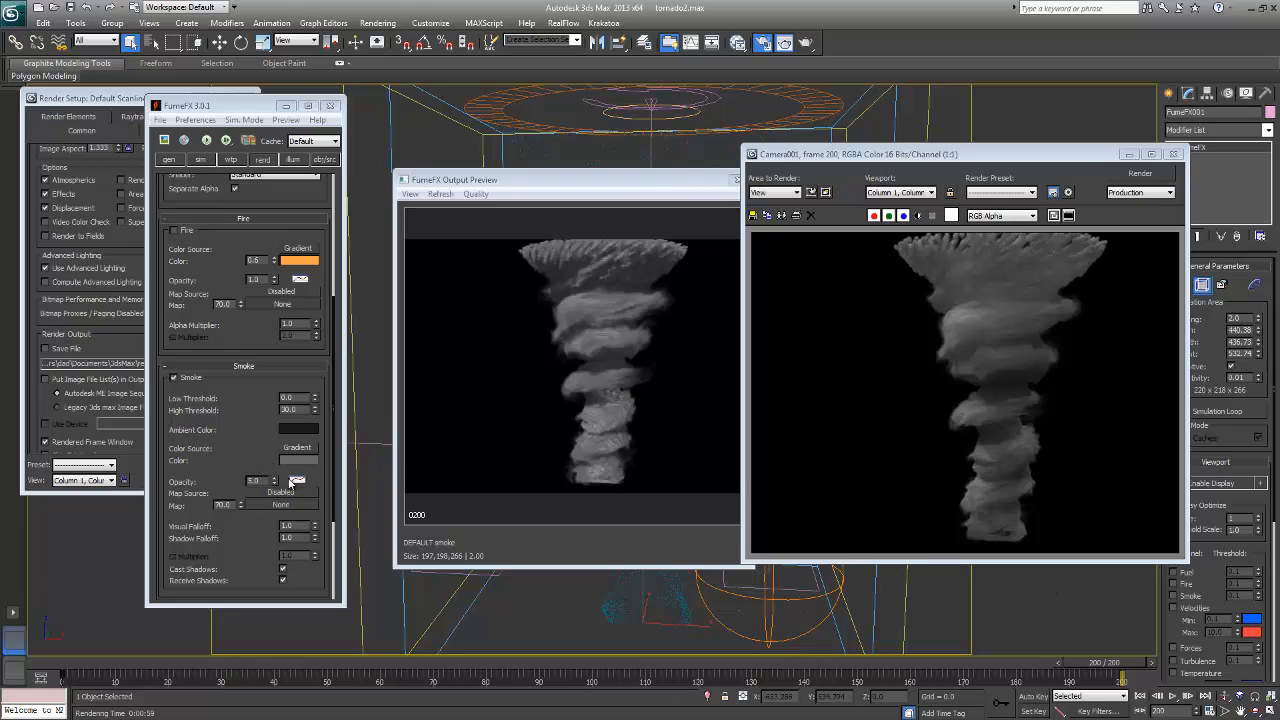
# - Check the smoke opacity curve, disable it, rerender frame 200 to compare the look, and close the rendered frame
pyautogui.rightClick(296, 481)
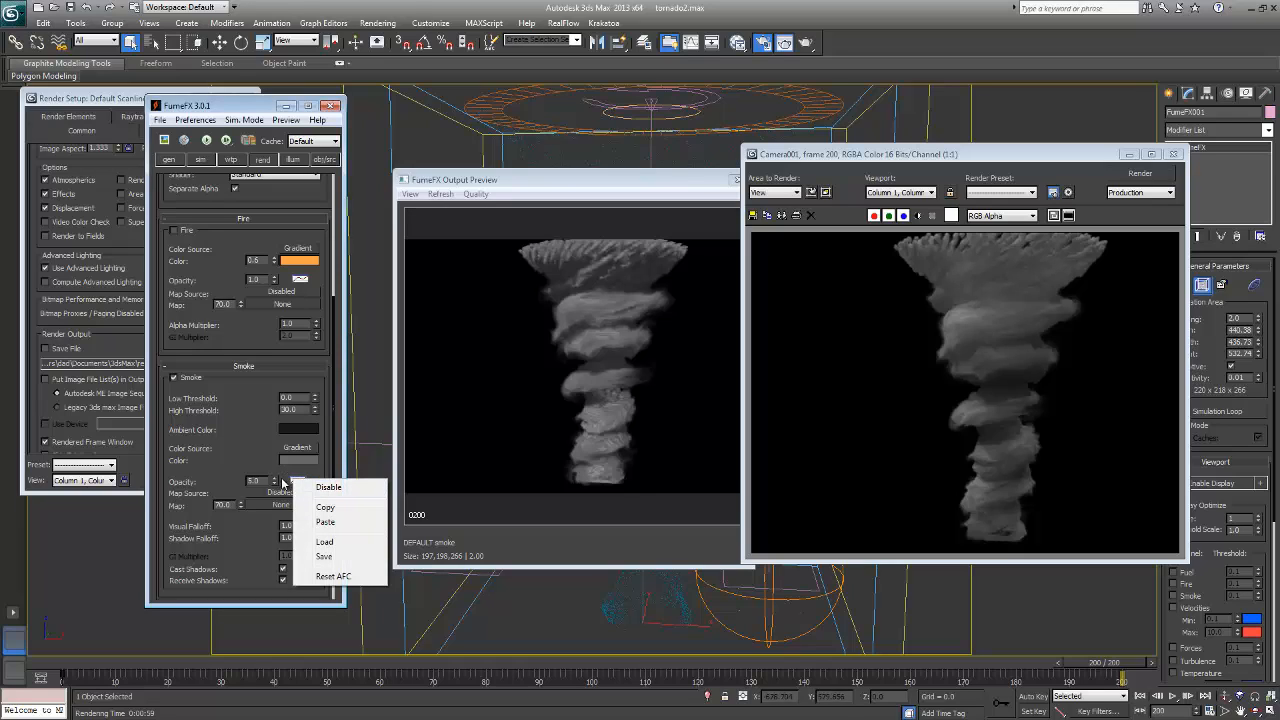
pyautogui.click(282, 477)
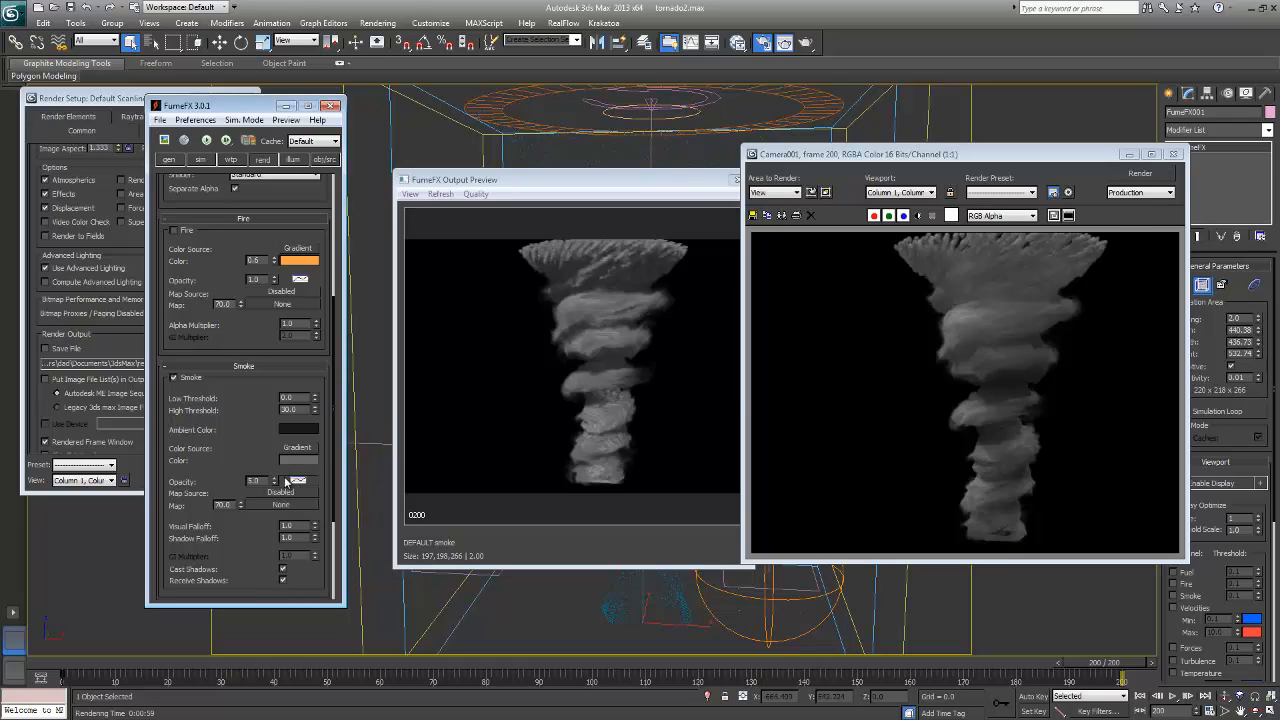
pyautogui.click(300, 481)
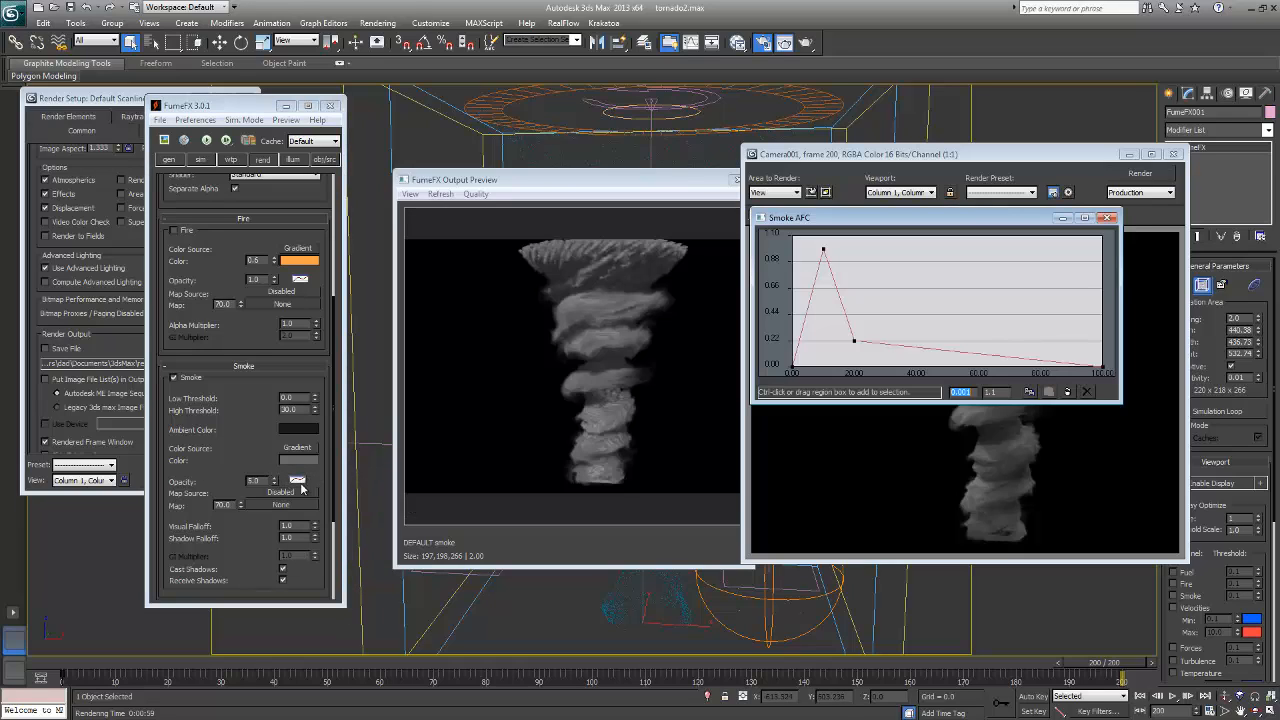
pyautogui.click(1084, 217)
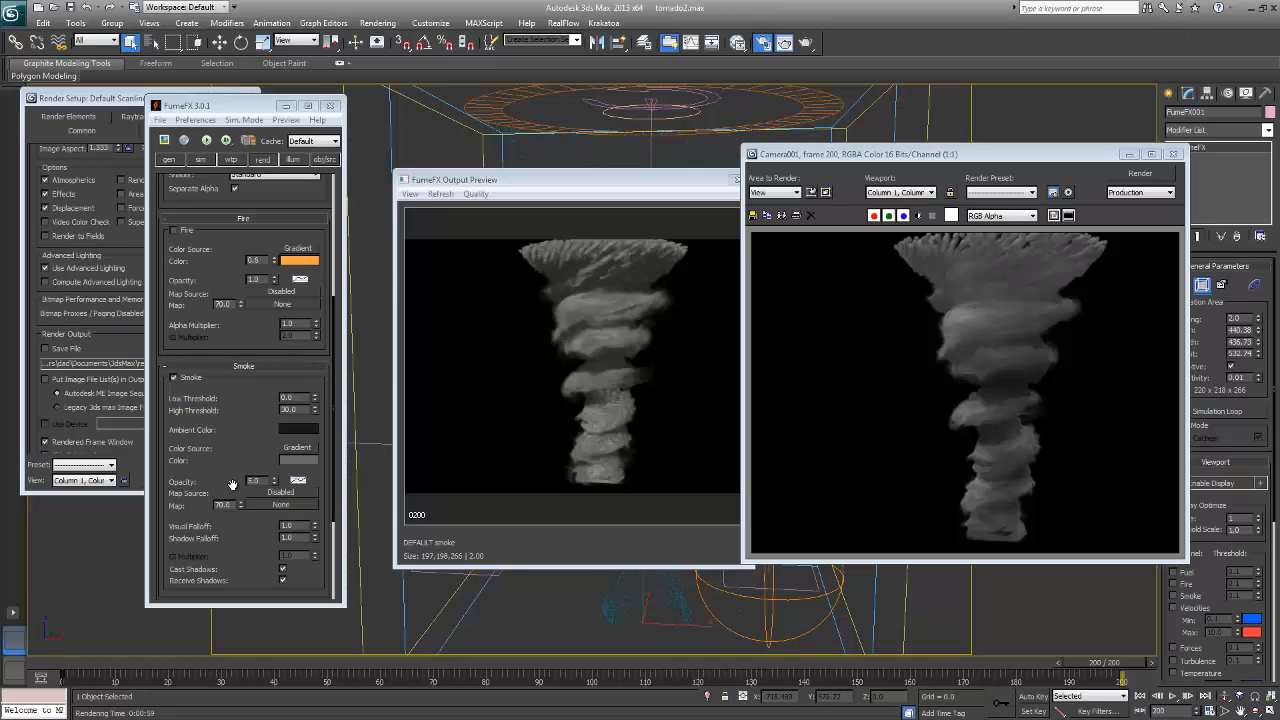
pyautogui.rightClick(291, 478)
pyautogui.click(324, 486)
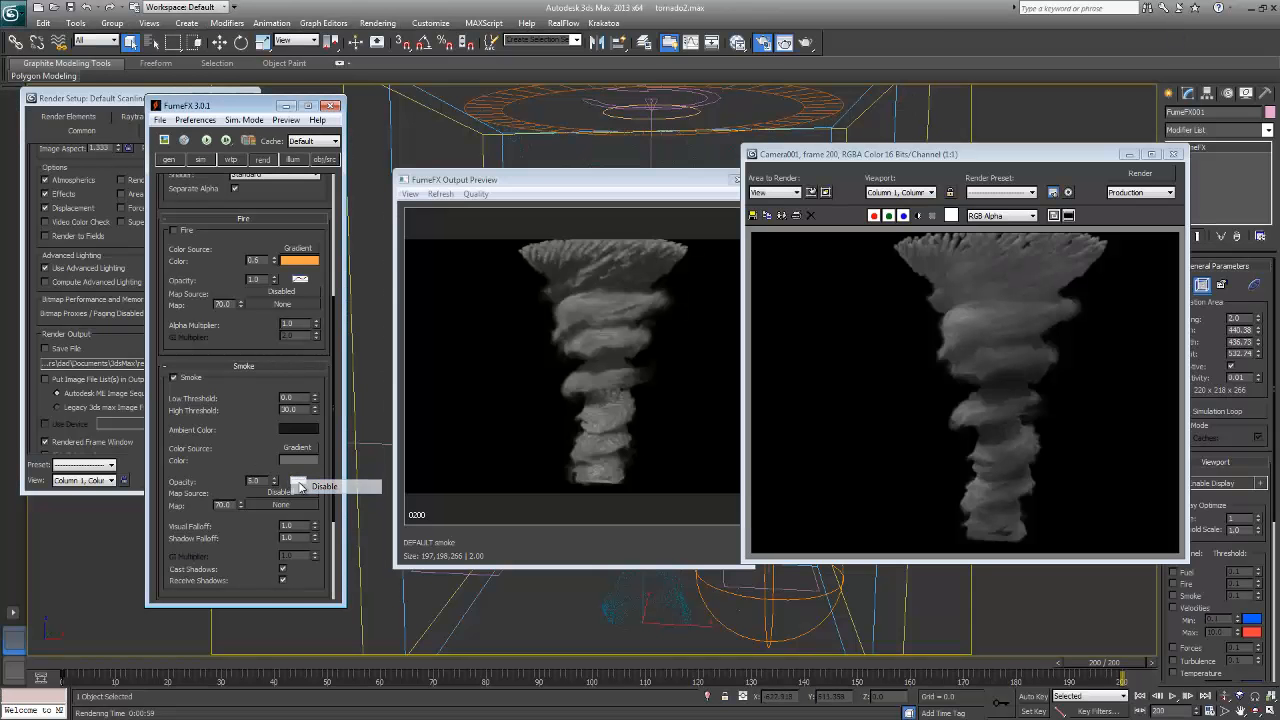
pyautogui.click(1140, 175)
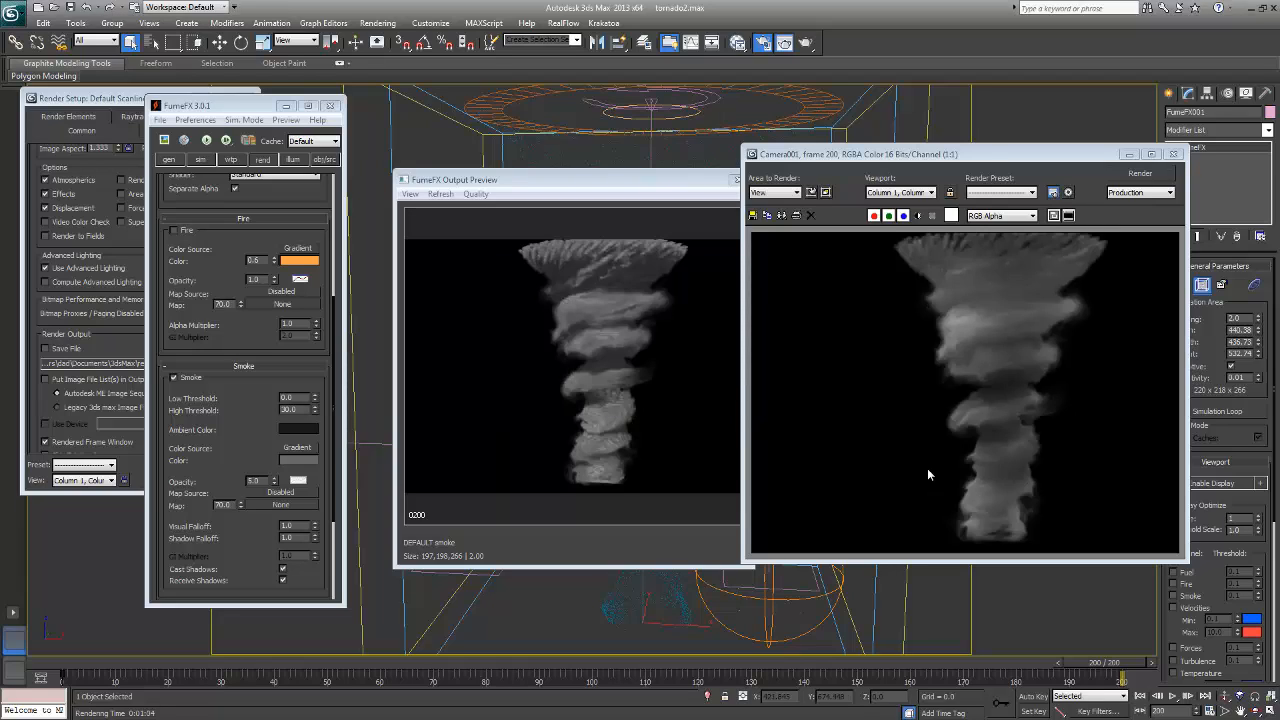
pyautogui.moveTo(899, 160); pyautogui.dragTo(611, 171)
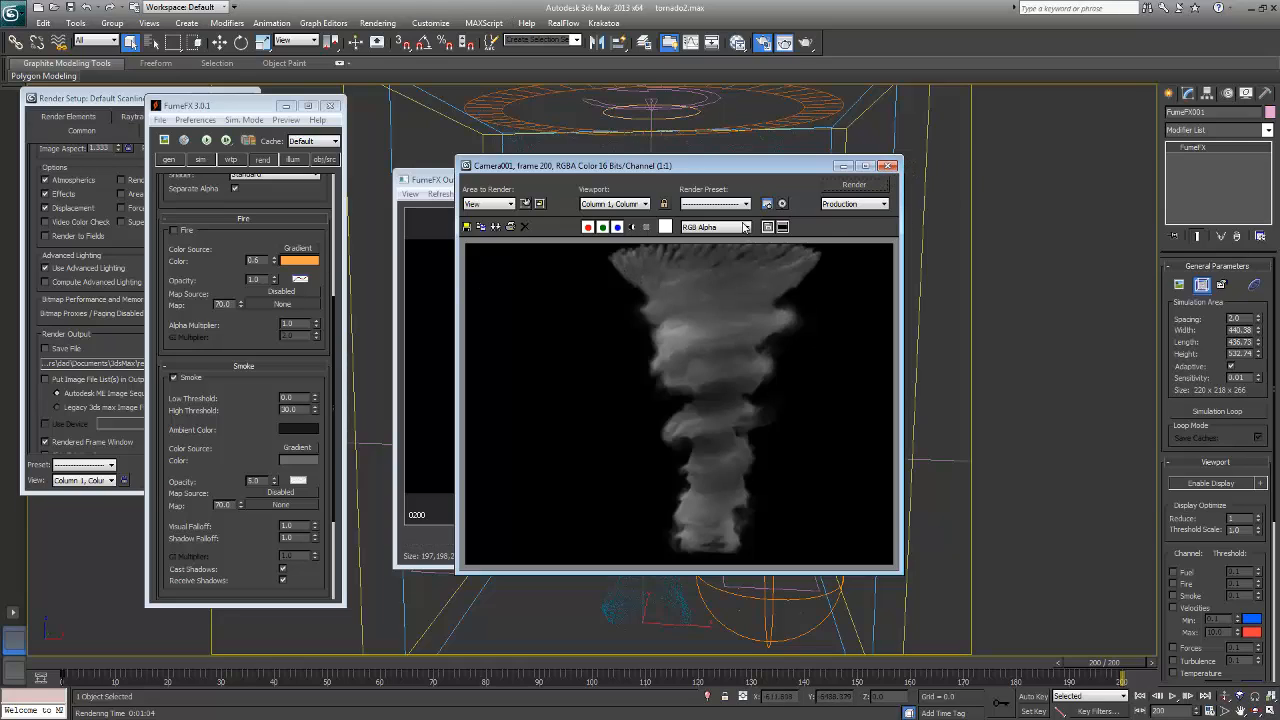
pyautogui.click(881, 167)
# - Load the tornadotut Targa sequence into RAM Player channel A at 640 by 480 with 137 frames and play it
pyautogui.click(378, 23)
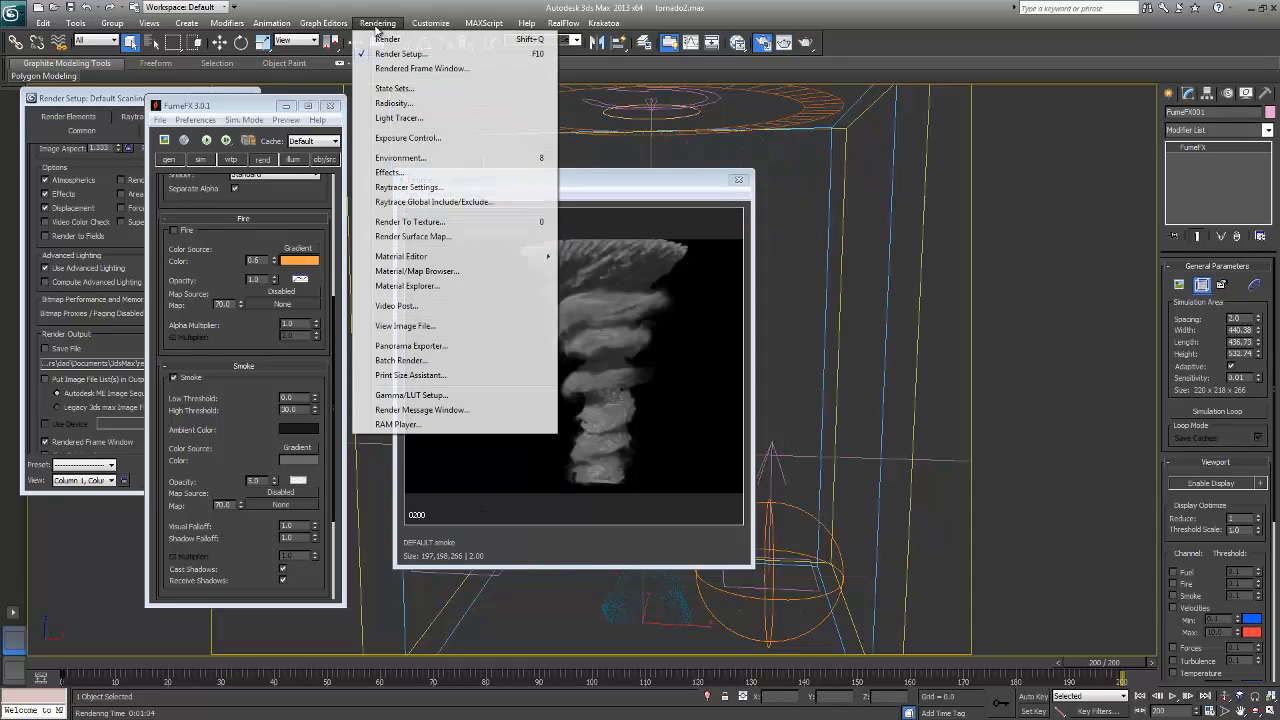
pyautogui.click(397, 424)
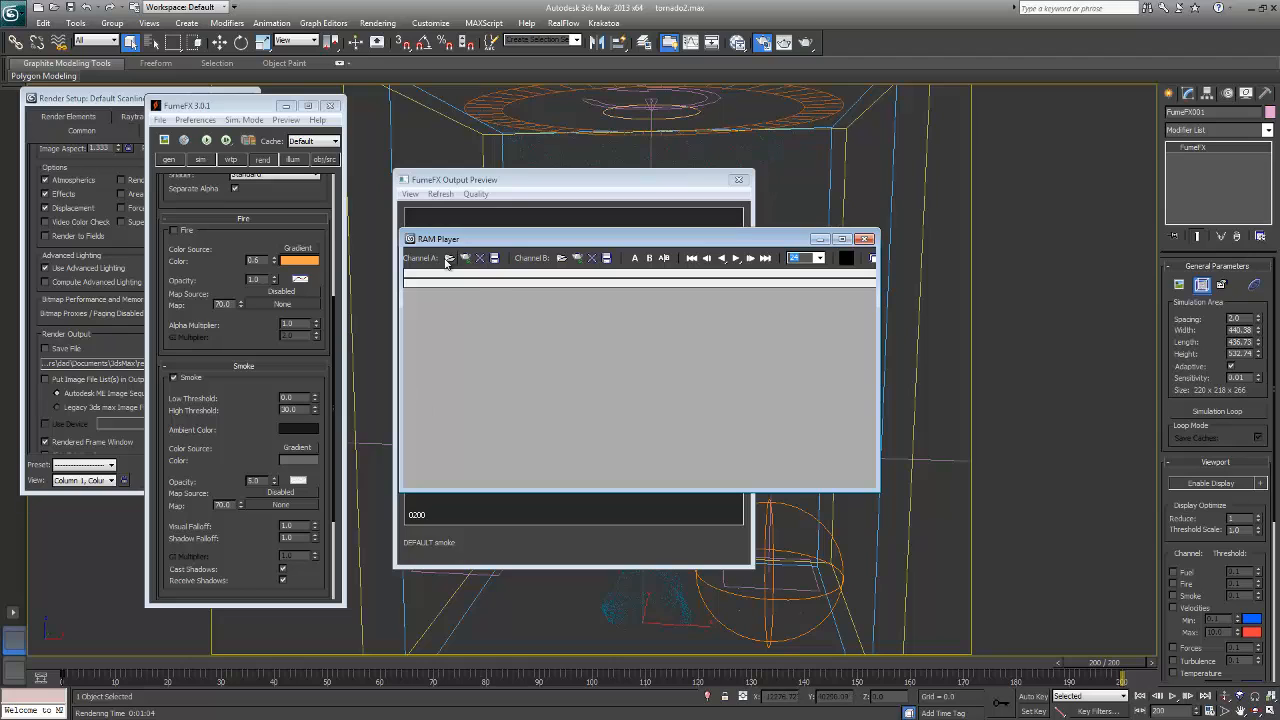
pyautogui.click(449, 258)
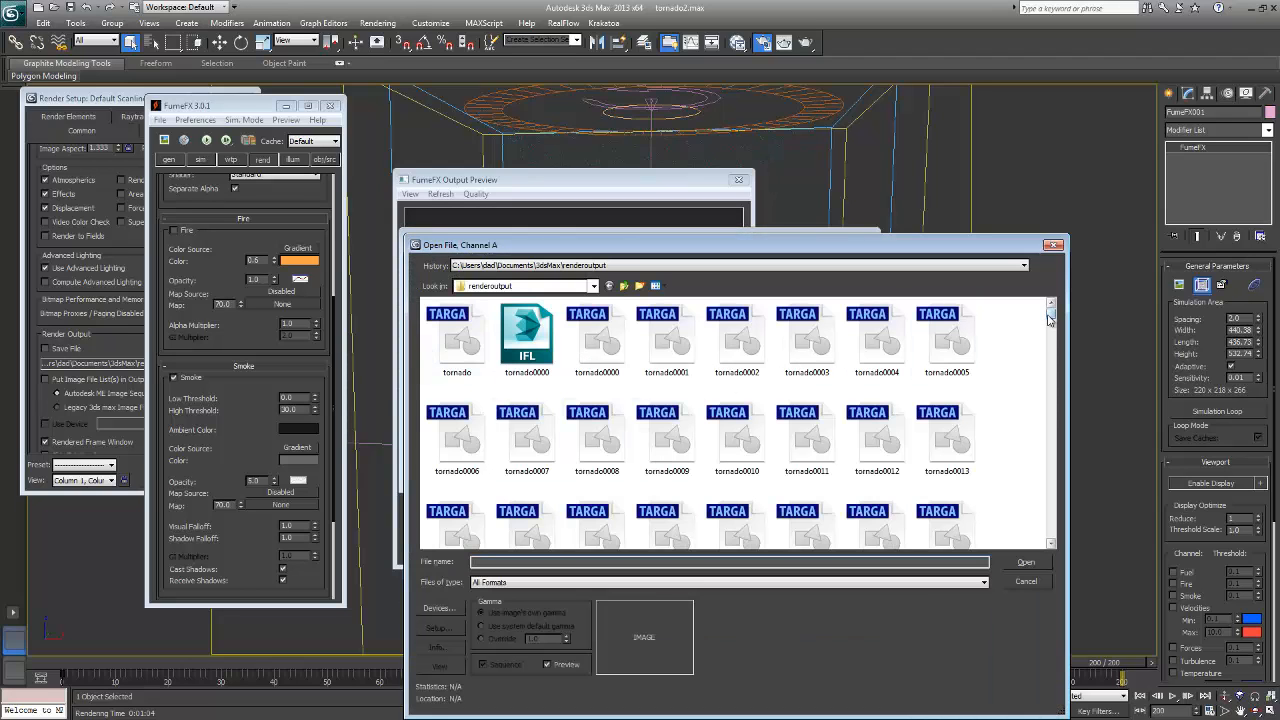
pyautogui.moveTo(1049, 318); pyautogui.dragTo(1049, 542)
pyautogui.click(608, 508)
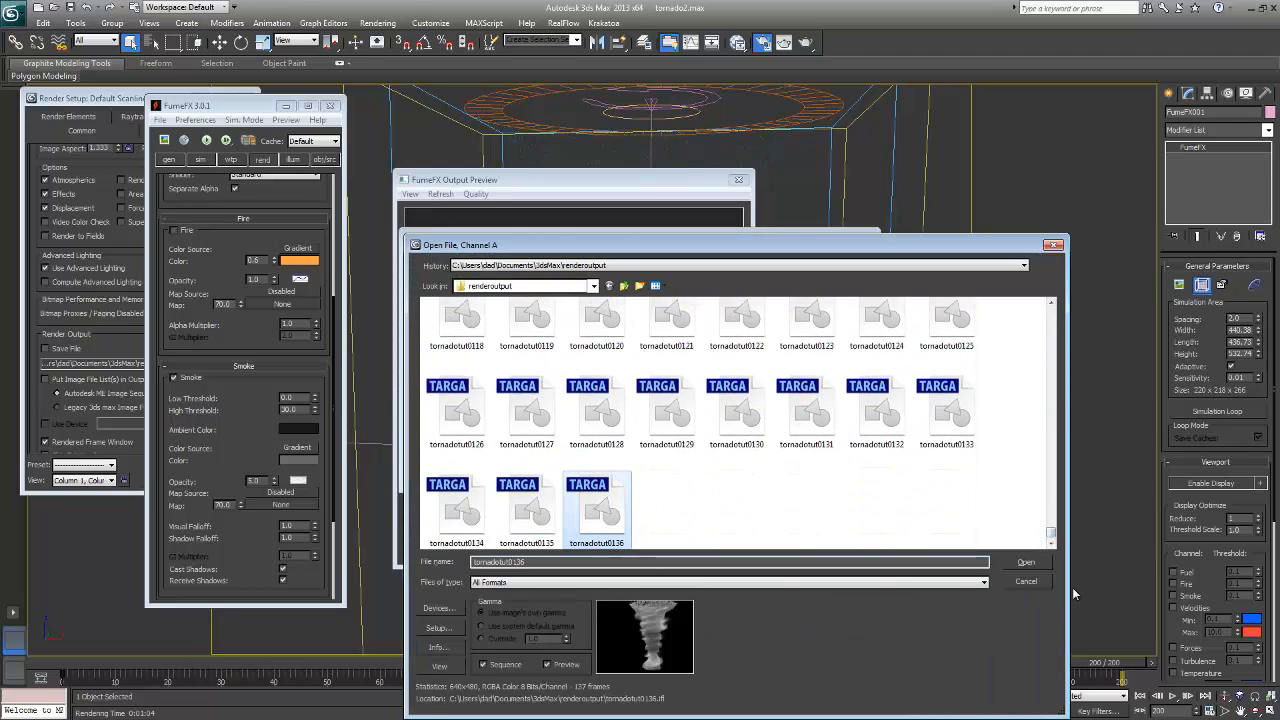
pyautogui.click(1016, 564)
pyautogui.click(766, 524)
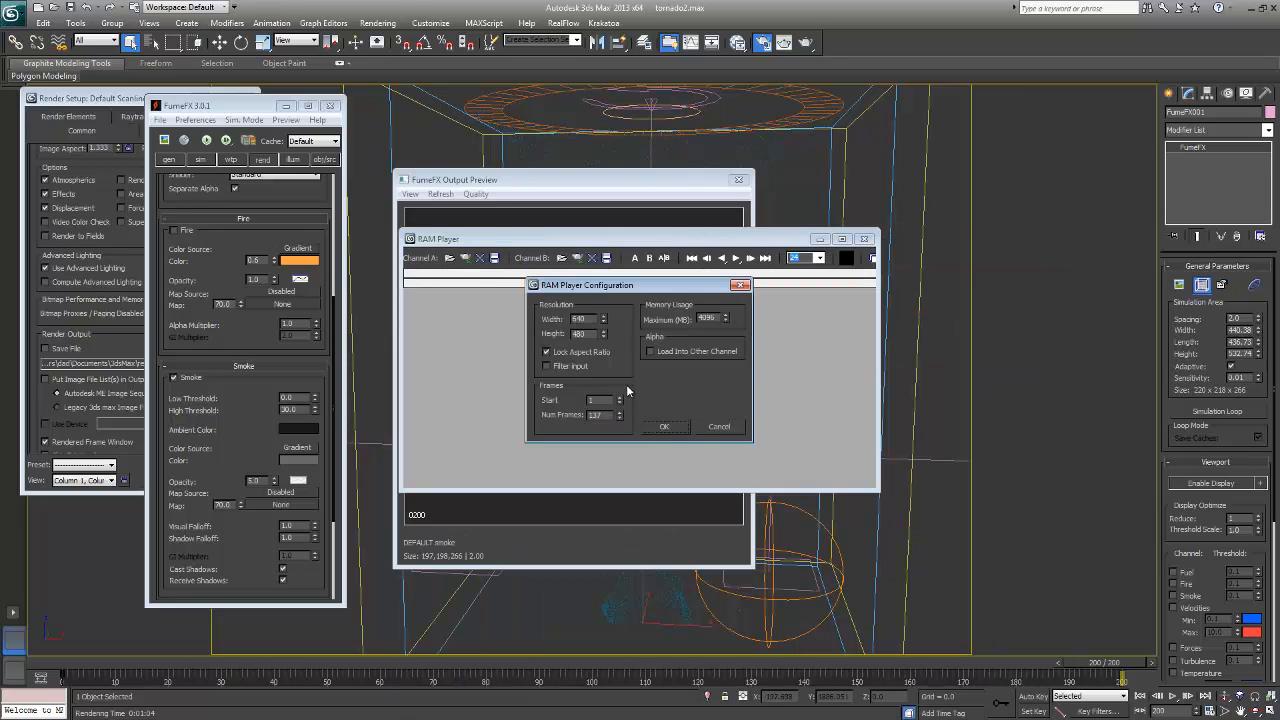
pyautogui.click(664, 426)
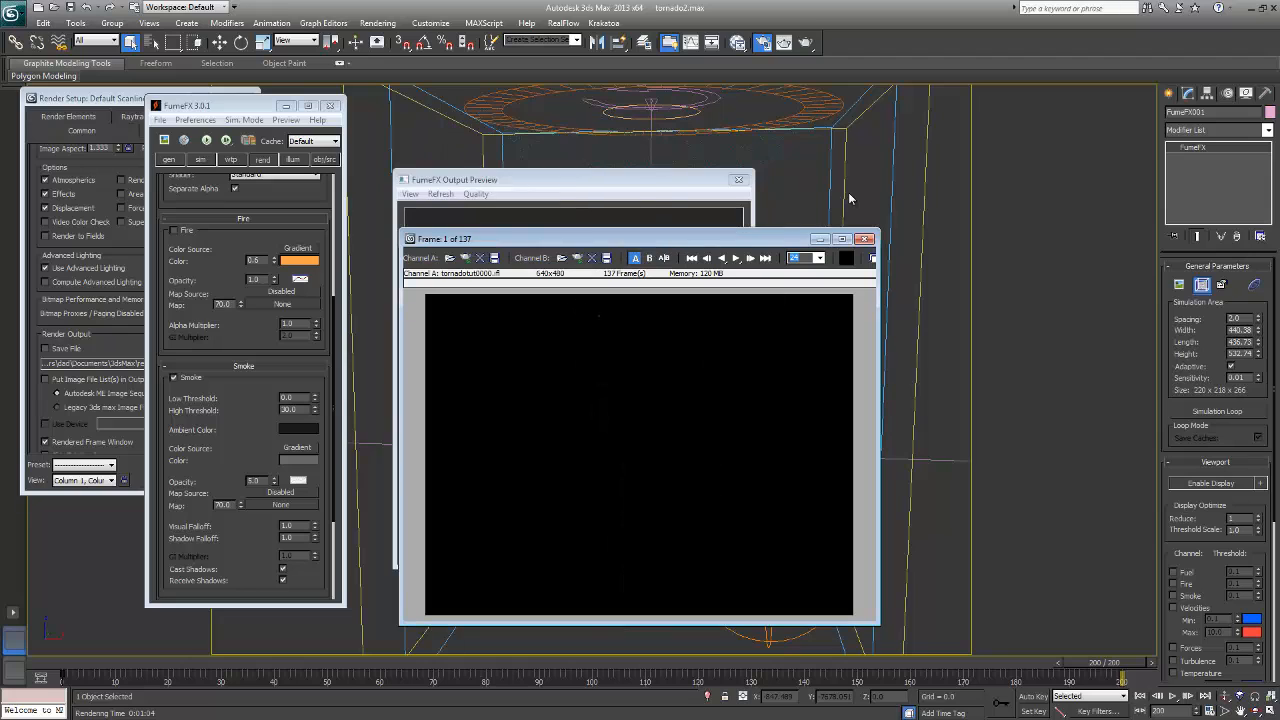
pyautogui.click(736, 258)
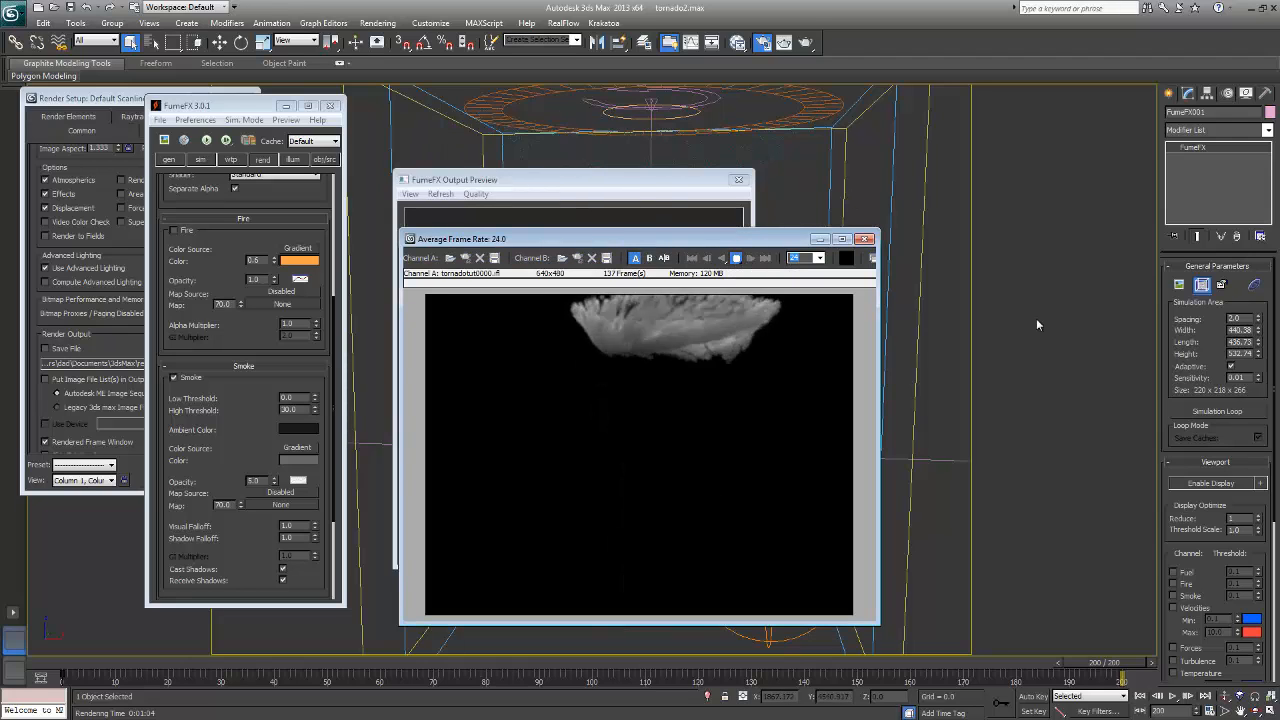